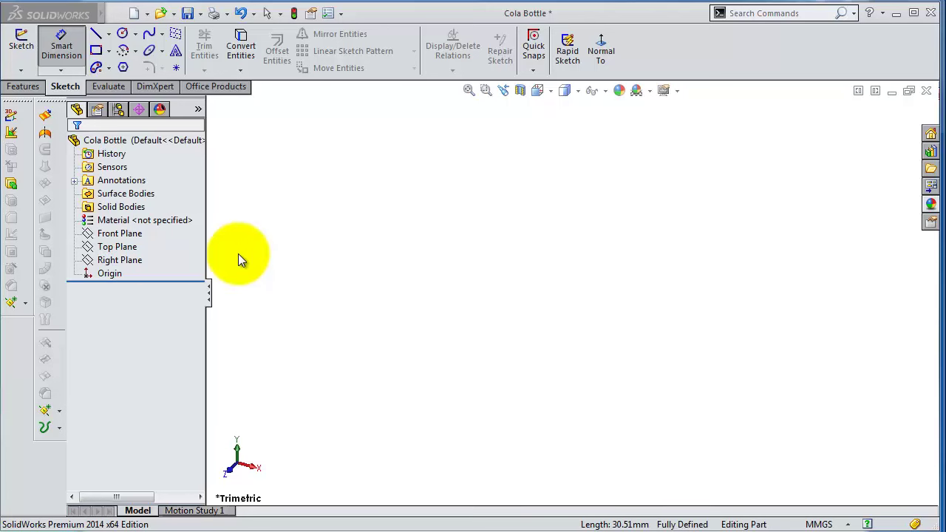
On the Front Plane, sketch a tall rectangle from the origin up and left as construction geometry
left_click(120, 233)
left_click(142, 215)
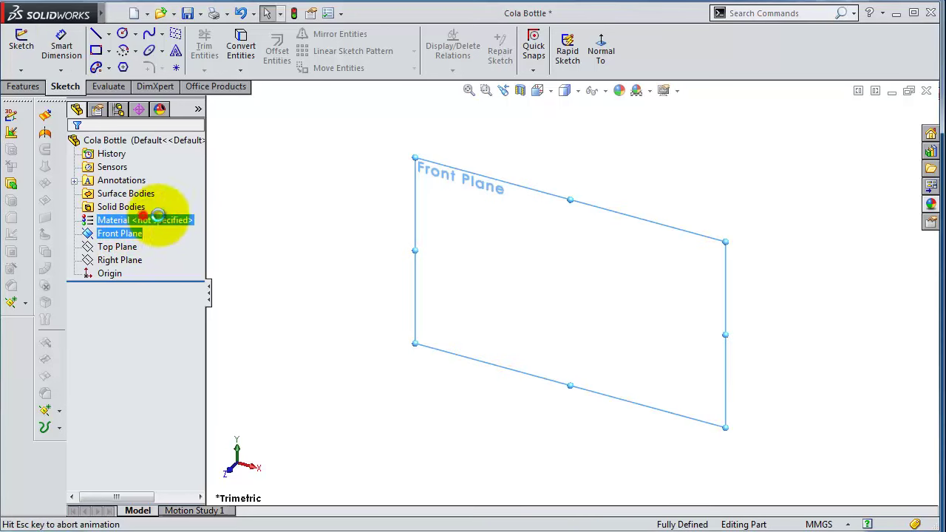
left_click(96, 50)
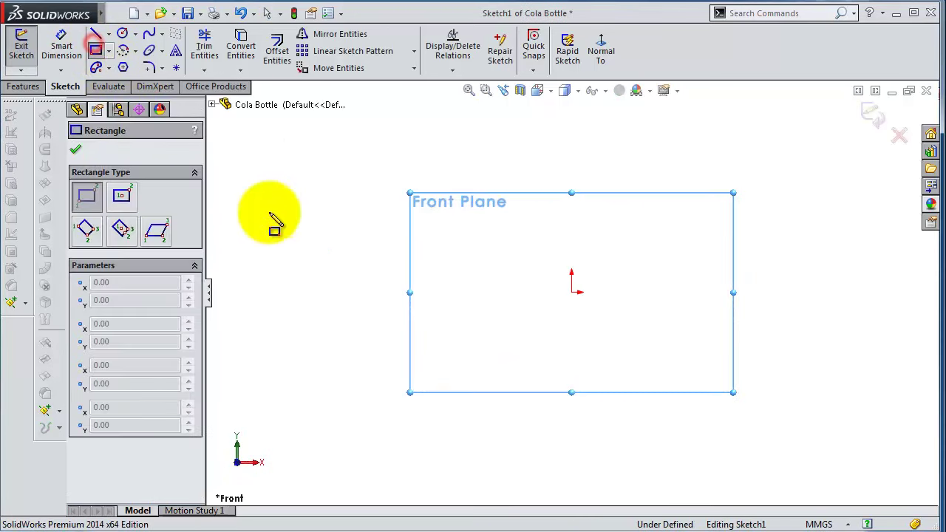
left_click(571, 293)
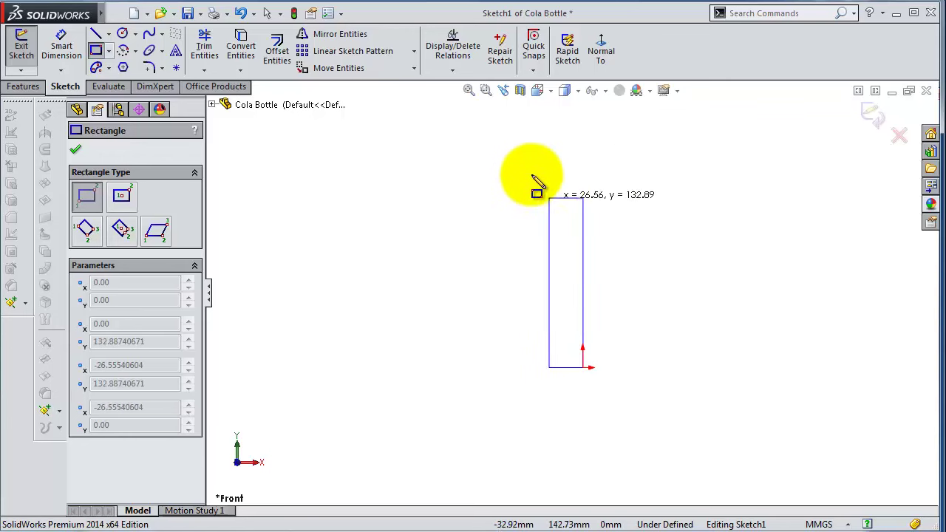
left_click(487, 131)
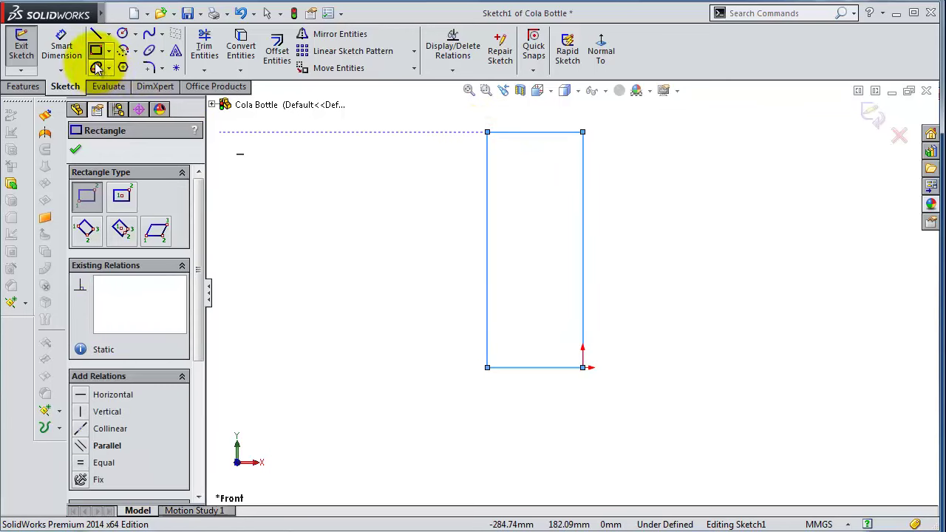
scroll(201, 360, "down", 2)
scroll(174, 392, "down", 3)
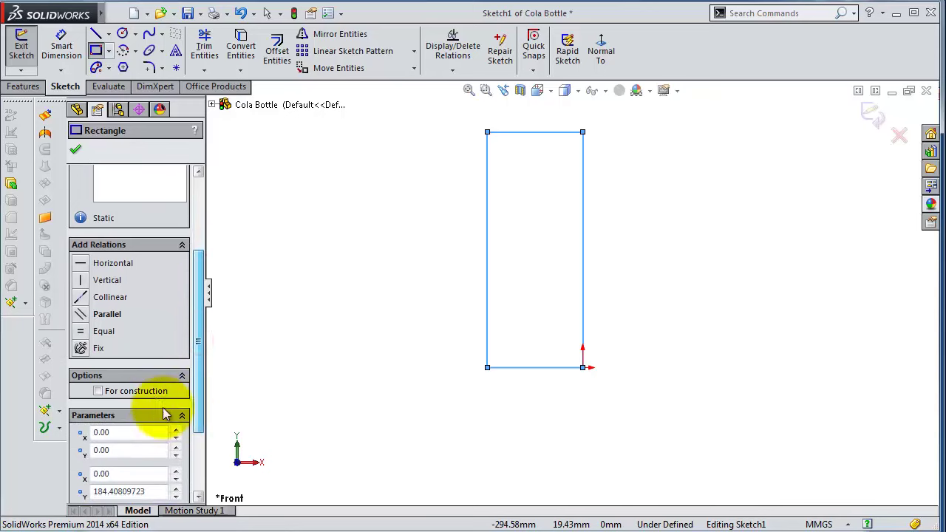
left_click(155, 398)
left_click(342, 295)
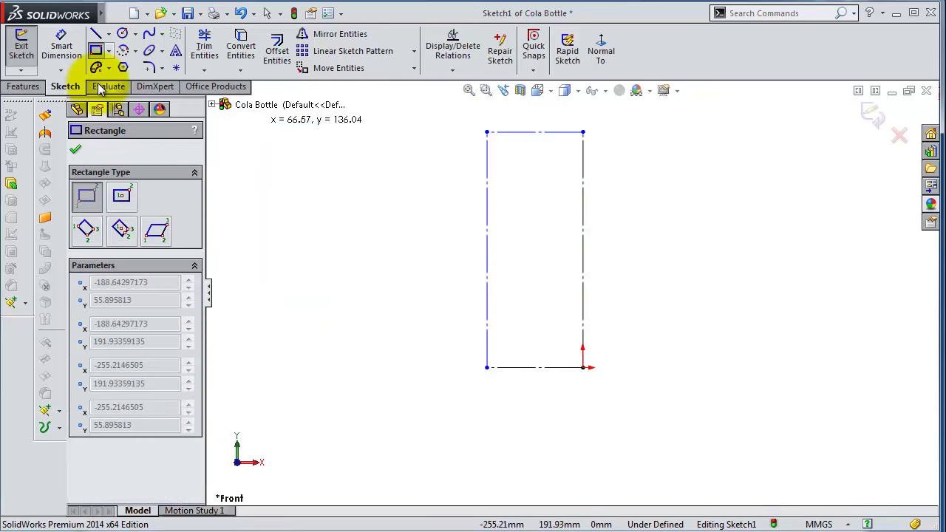
Dimension the rectangle's bottom edge 30.5 mm and left edge 212.5 mm, then zoom to fit
left_click(76, 44)
left_click(555, 368)
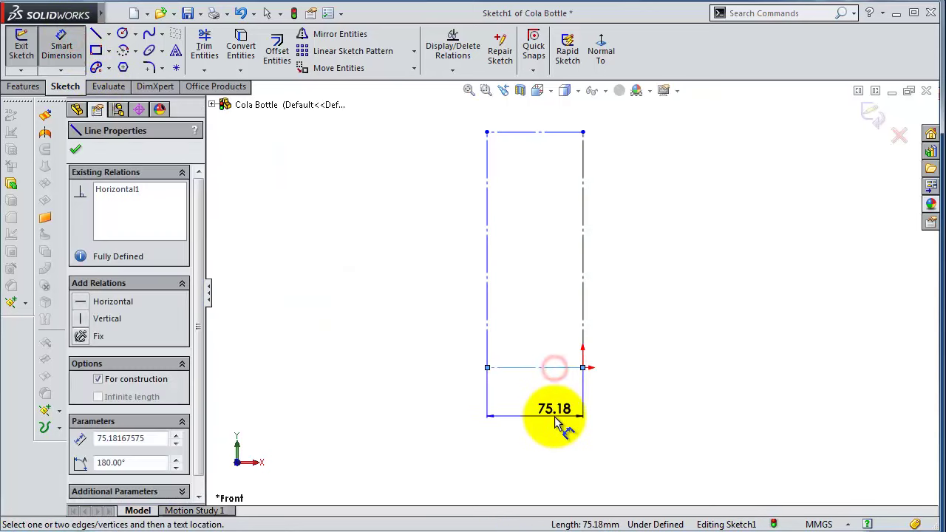
left_click(556, 419)
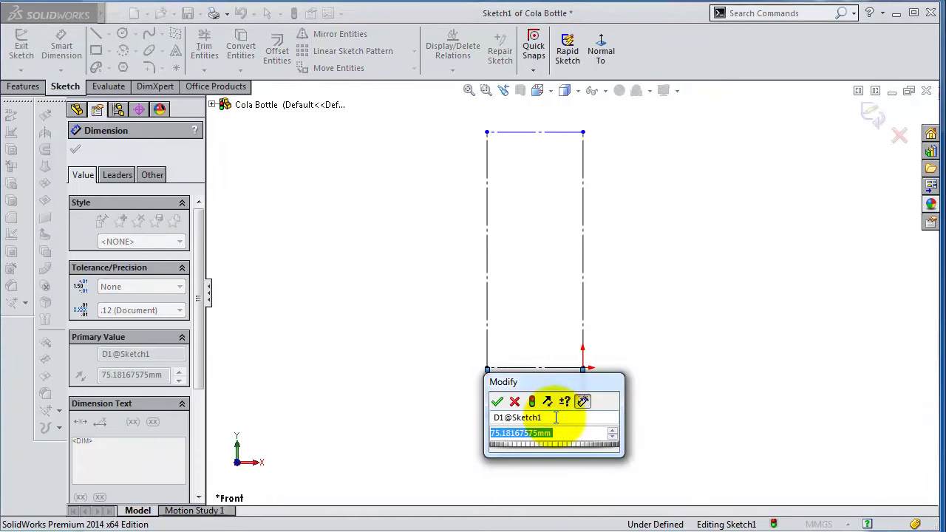
type("30.5")
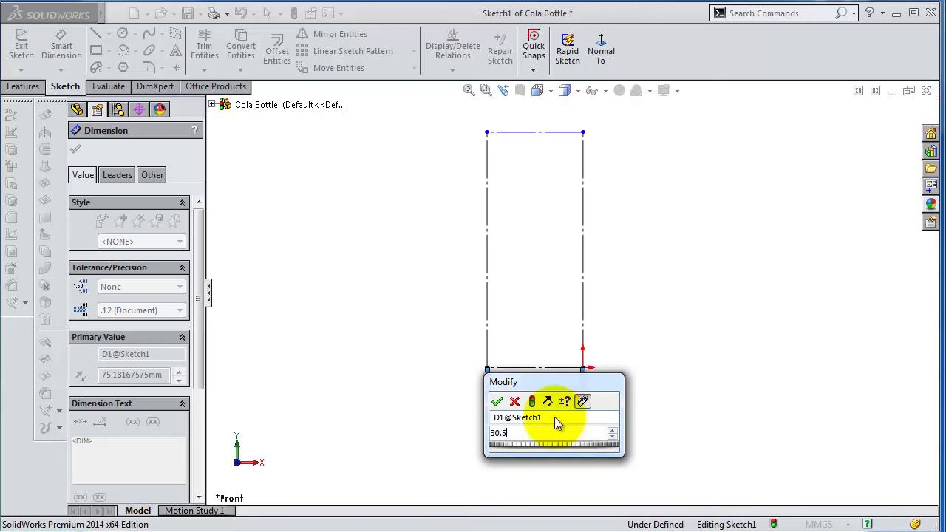
key("Return")
left_click(487, 318)
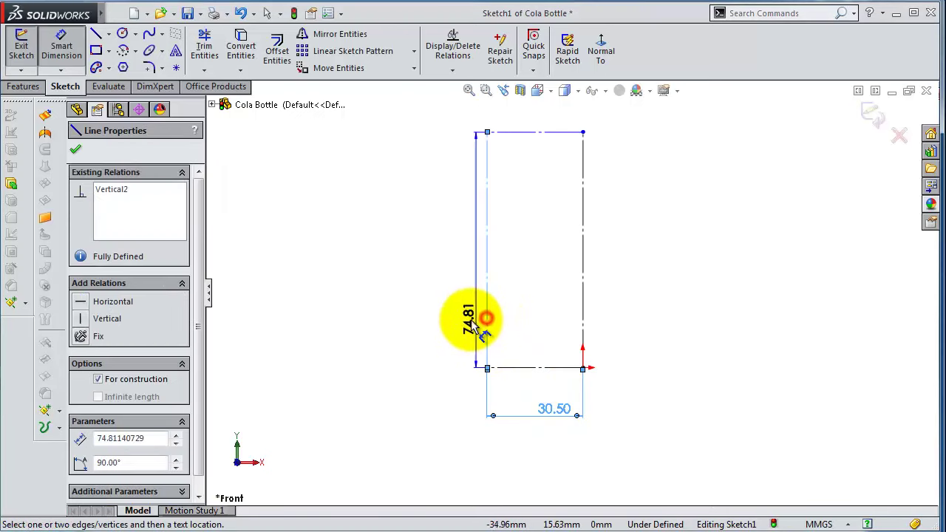
left_click(467, 324)
type("21")
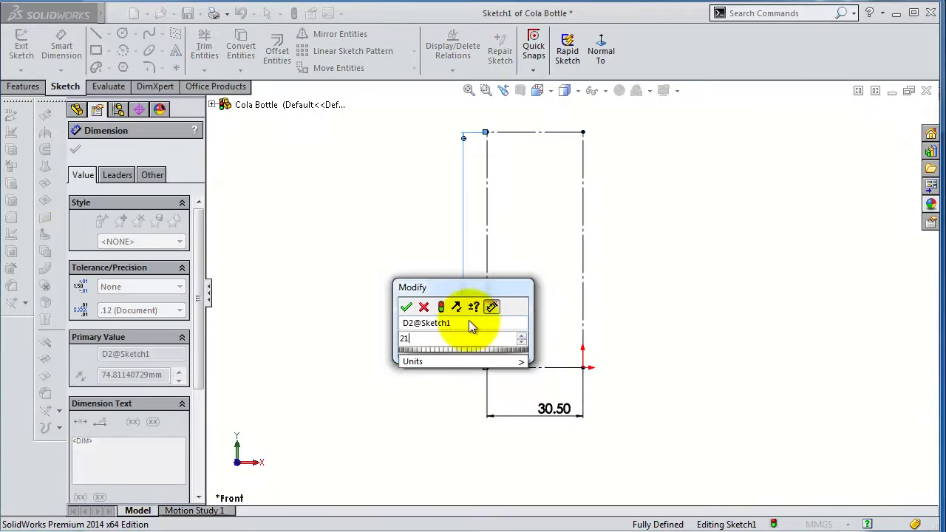
type("2.")
type("5")
key("Return")
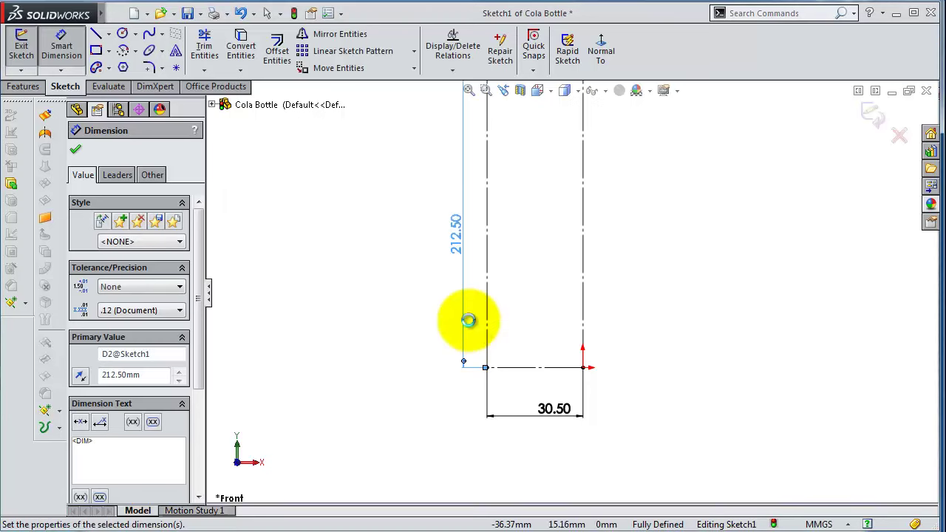
key("f")
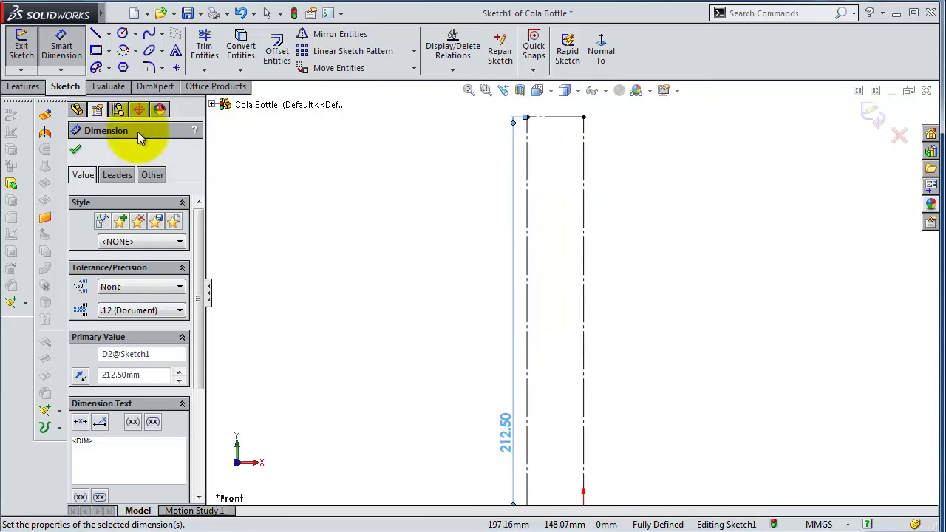
From the rectangle's top-right corner, draw the neck's top line, first vertical drop and short horizontal step
left_click(95, 33)
scroll(562, 126, "down", 2)
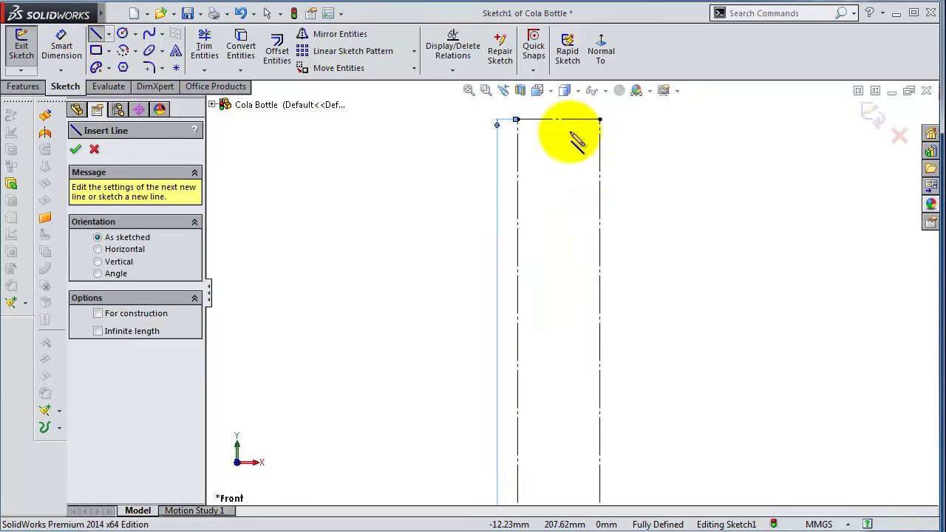
left_click(599, 120)
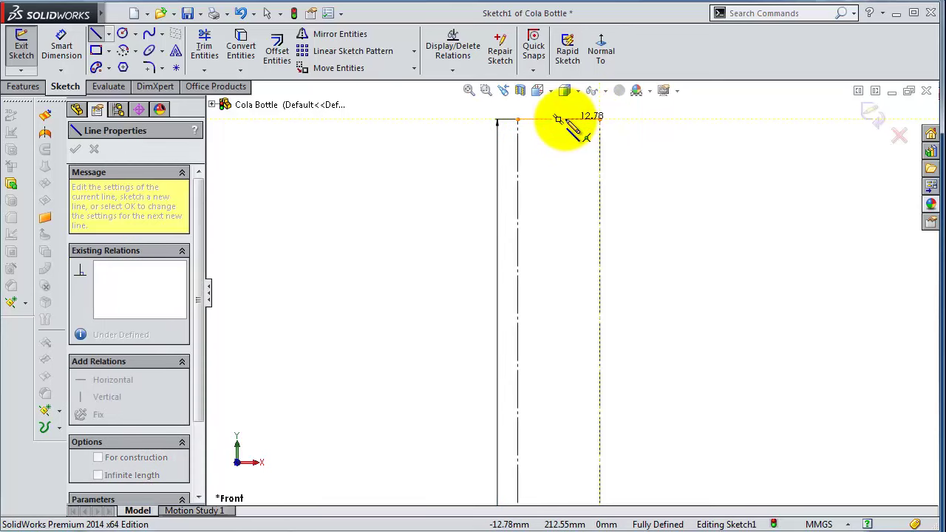
left_click(558, 119)
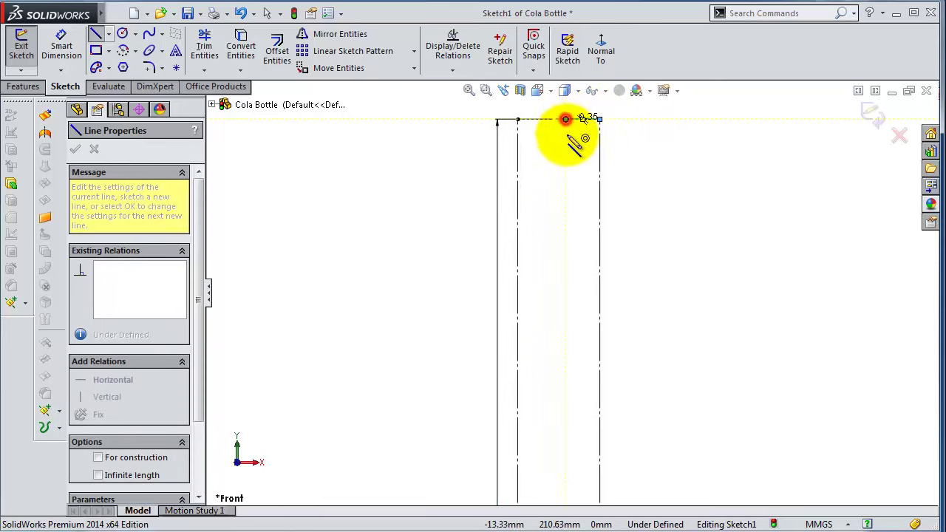
left_click(566, 156)
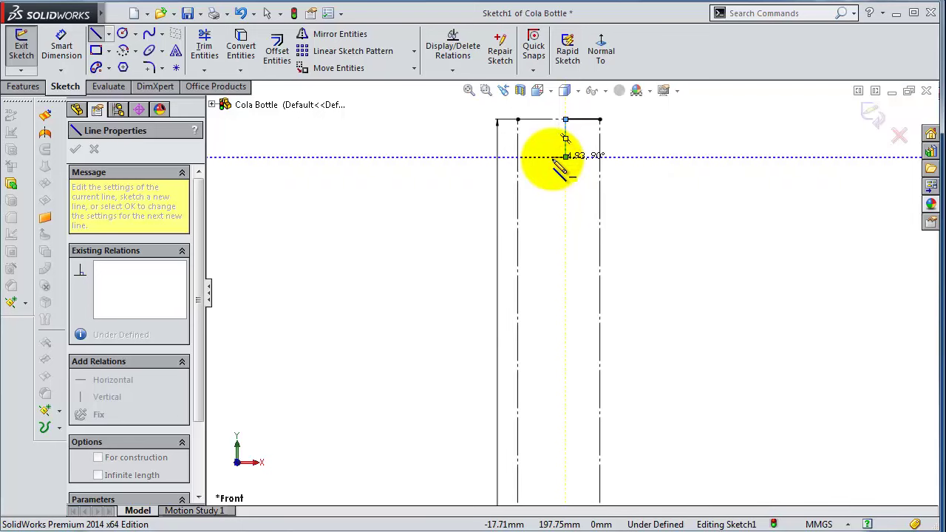
left_click(554, 156)
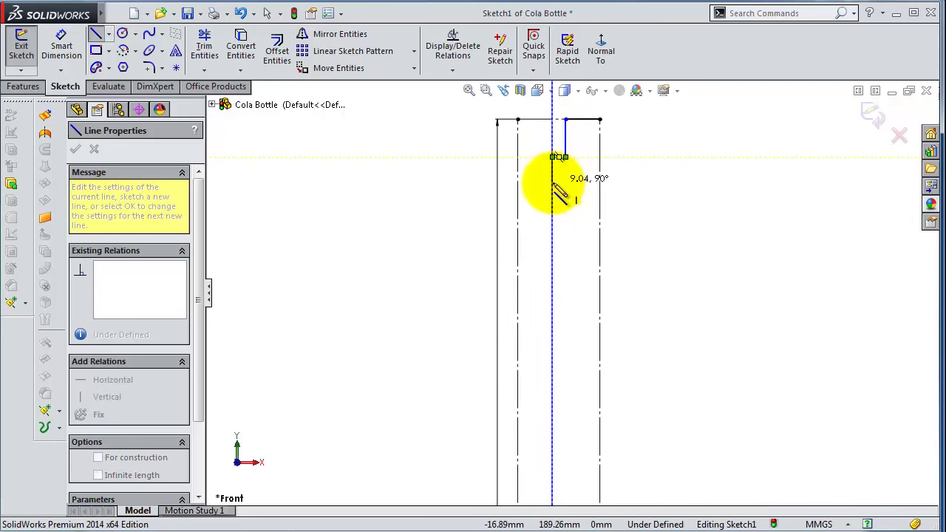
Add the second vertical drop flowing into an outward-curving tangent arc, then stop drawing
left_click(551, 181)
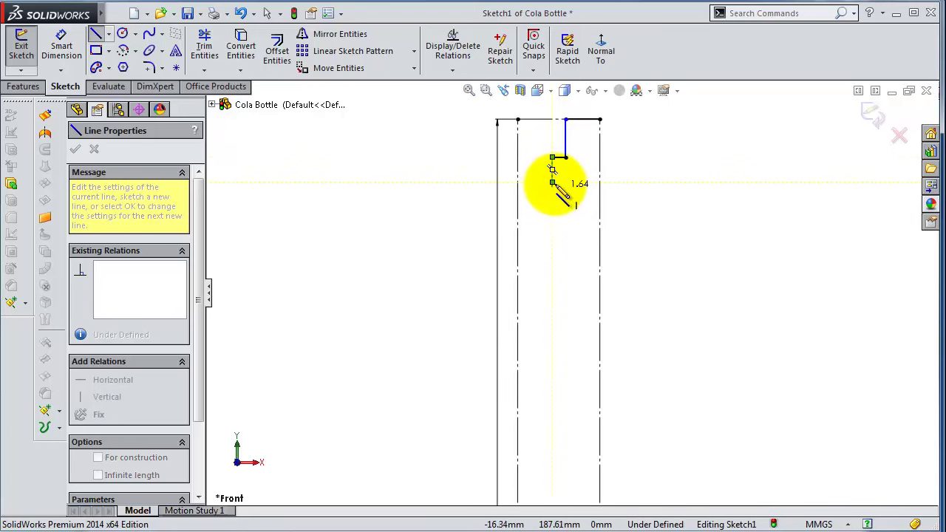
scroll(550, 199, "down", 1)
scroll(554, 194, "down", 1)
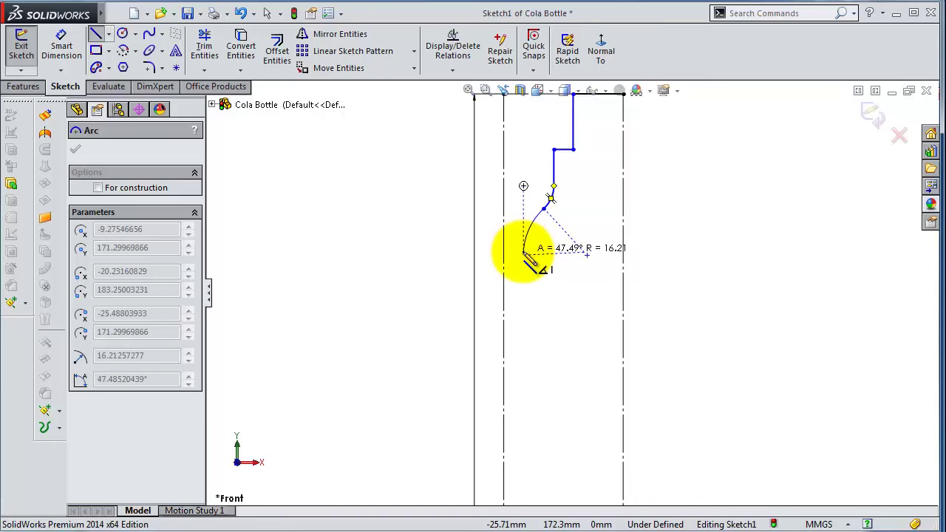
left_click(531, 226)
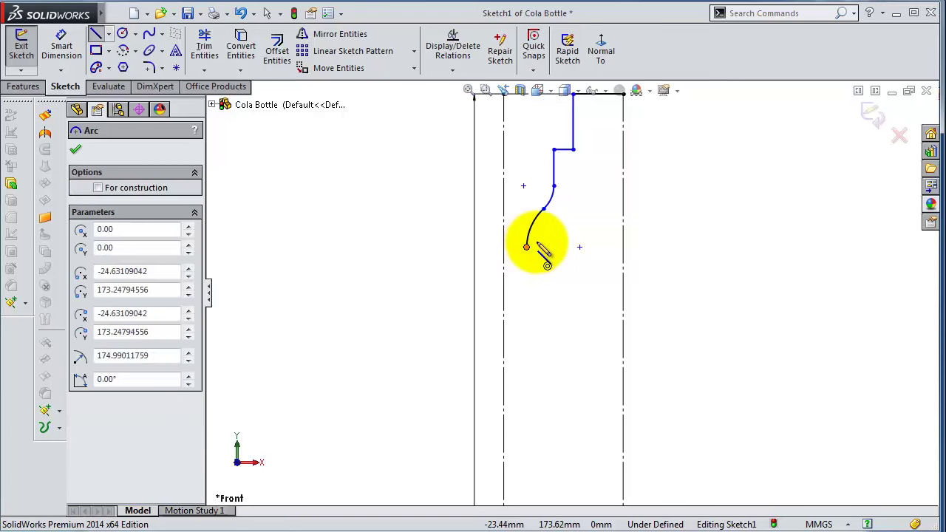
scroll(529, 240, "down", 1)
scroll(528, 244, "down", 1)
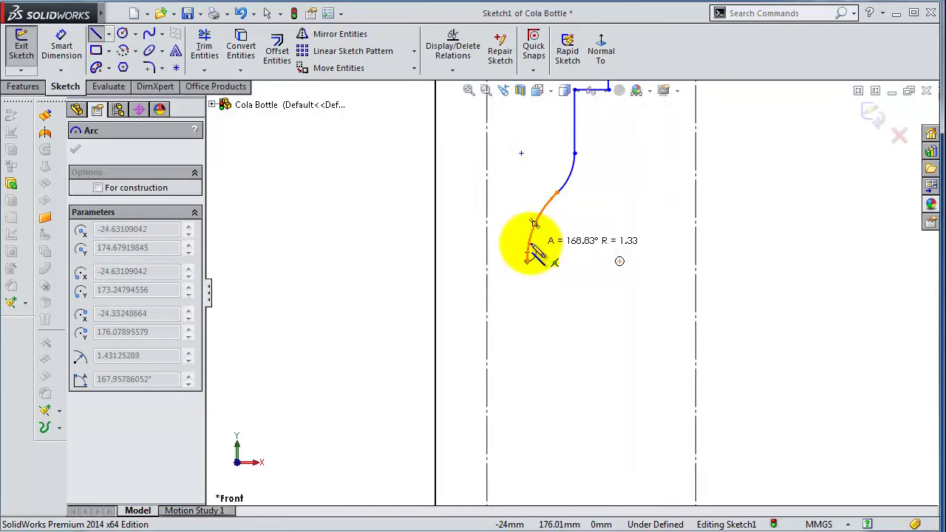
scroll(521, 266, "down", 2)
scroll(518, 296, "down", 1)
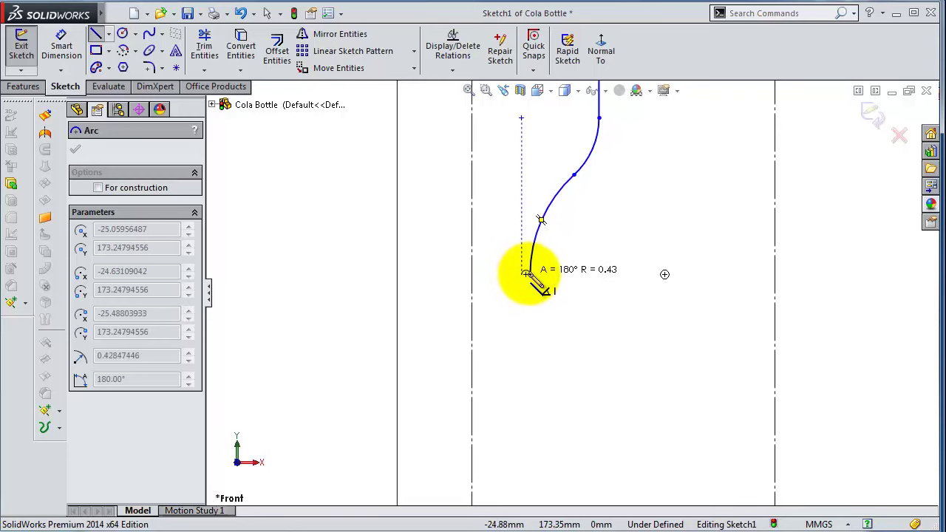
key("Escape")
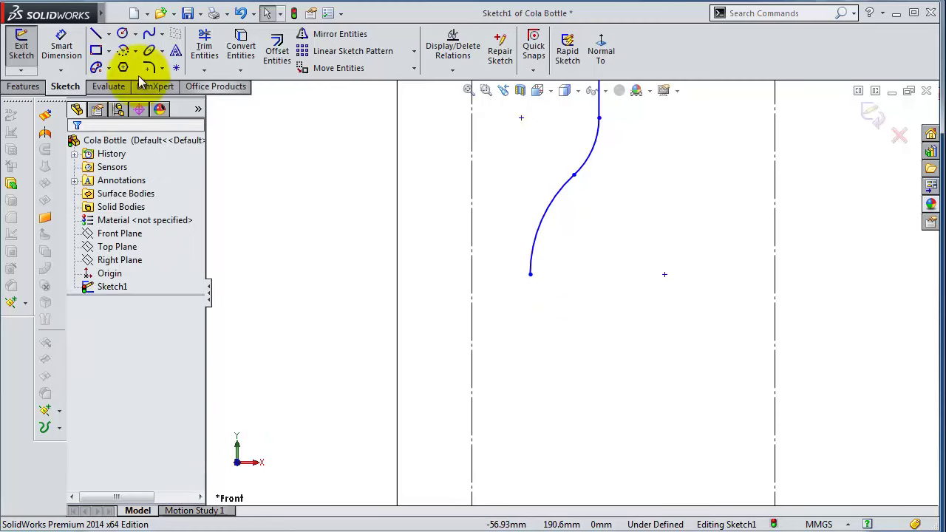
Dimension the neck's top line to 12.5 mm
scroll(570, 138, "up", 3)
left_click(61, 46)
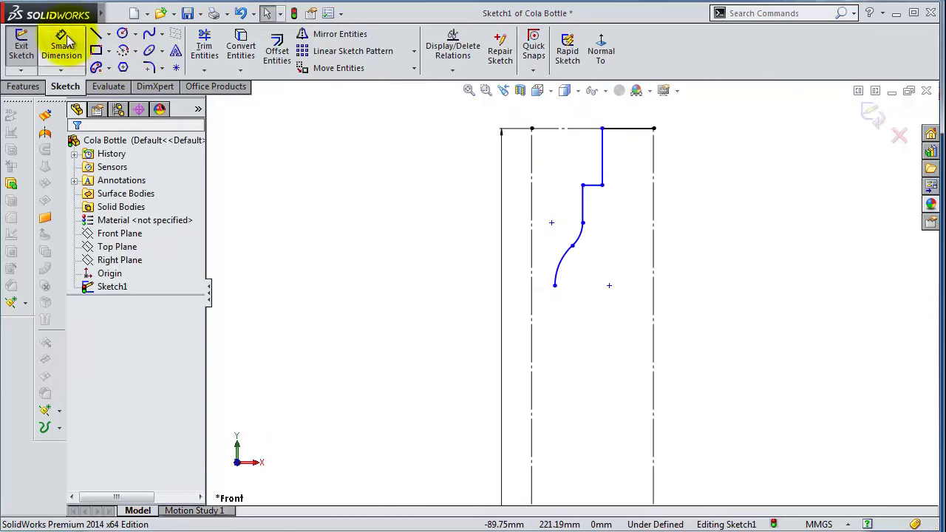
left_click(628, 129)
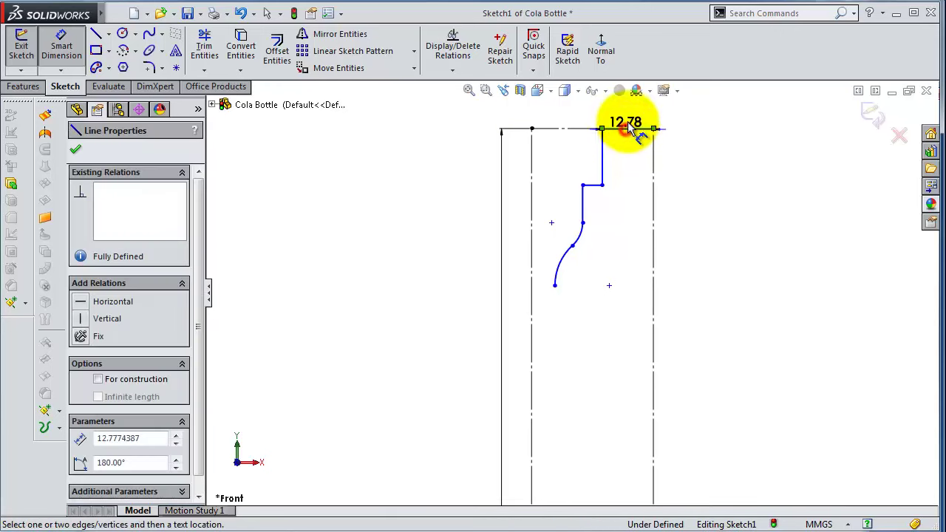
left_click(627, 117)
type("12.5")
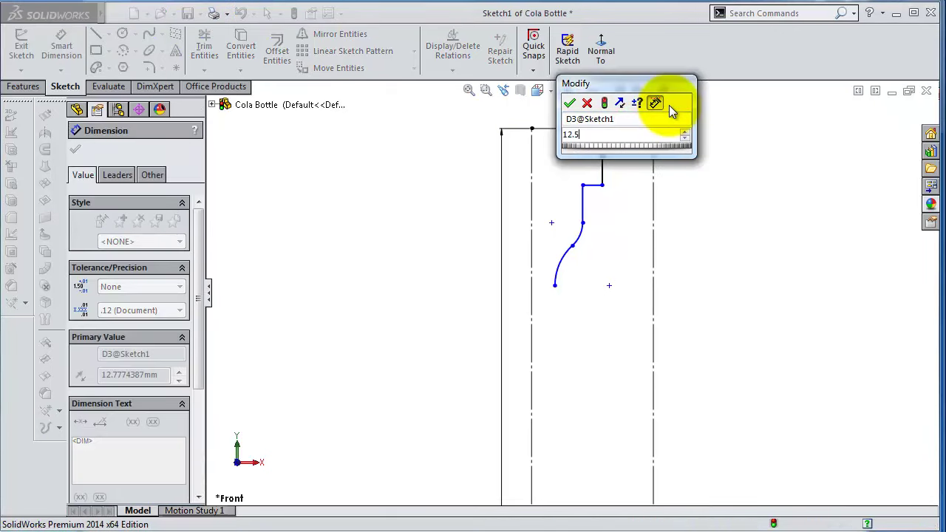
key("Return")
Dimension the vertical drops to 14 and 6 mm and the horizontal step to 0.50 mm
left_click(603, 170)
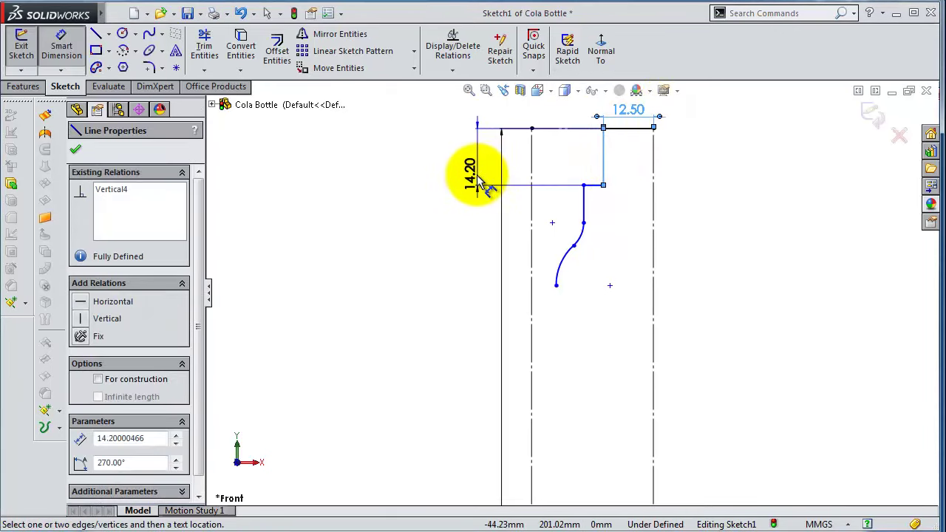
left_click(477, 178)
type("14")
key("Return")
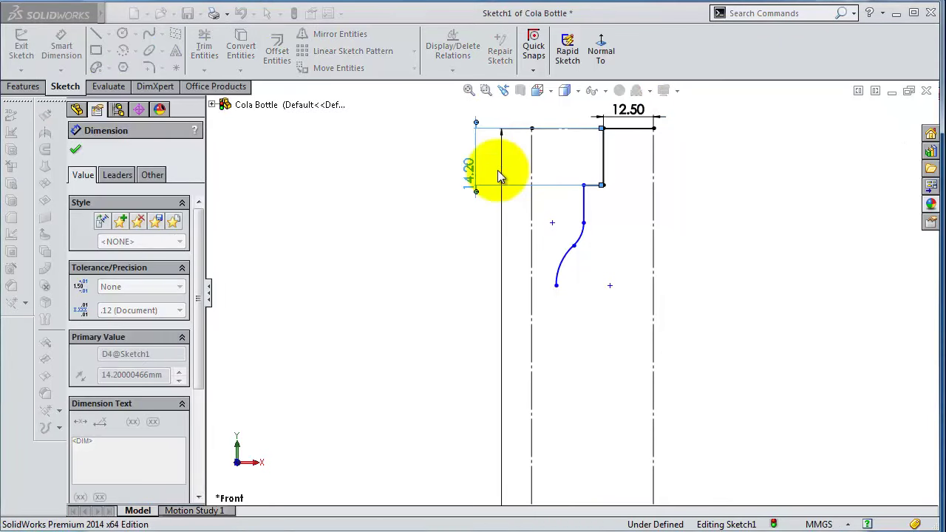
left_click(583, 207)
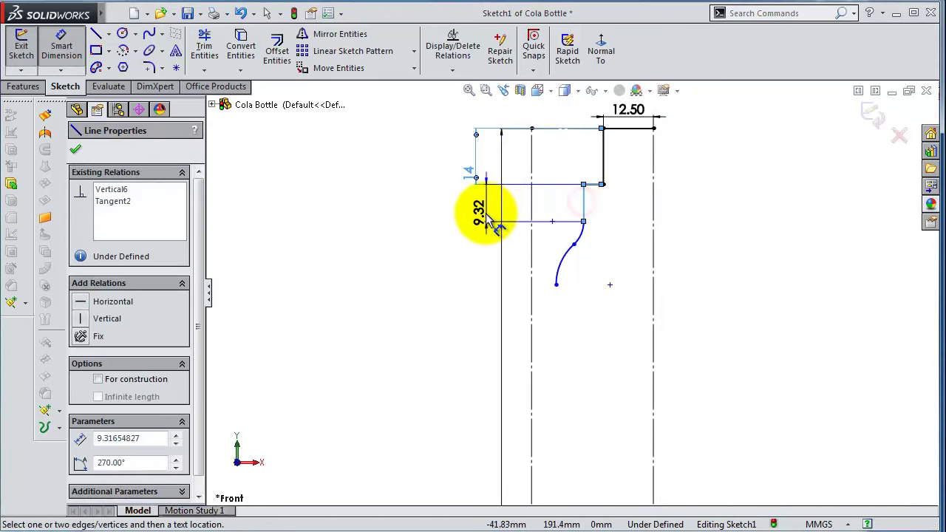
left_click(477, 211)
type("6")
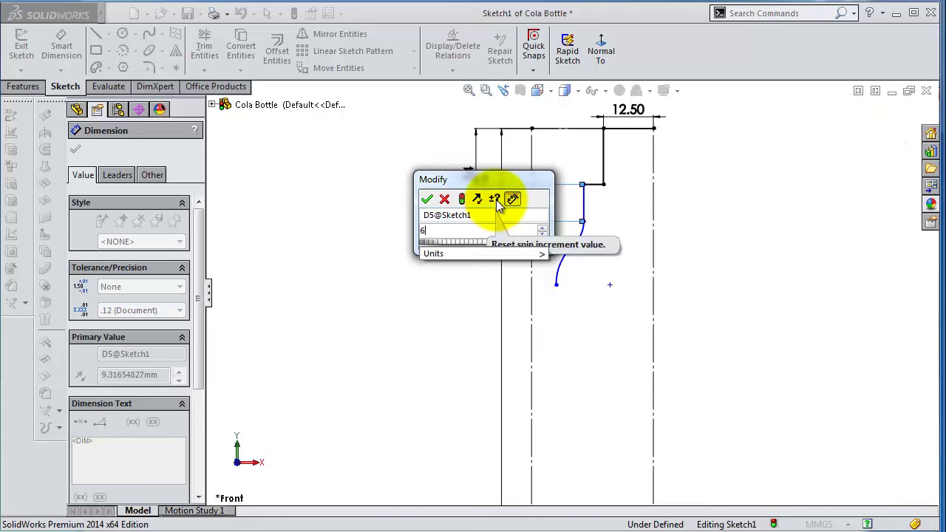
key("Return")
left_click(596, 185)
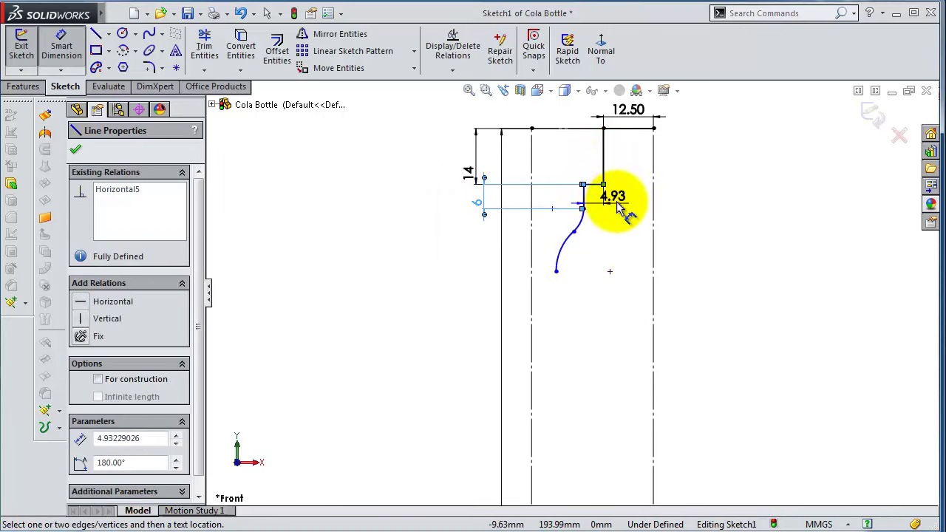
left_click(712, 201)
type("0.5")
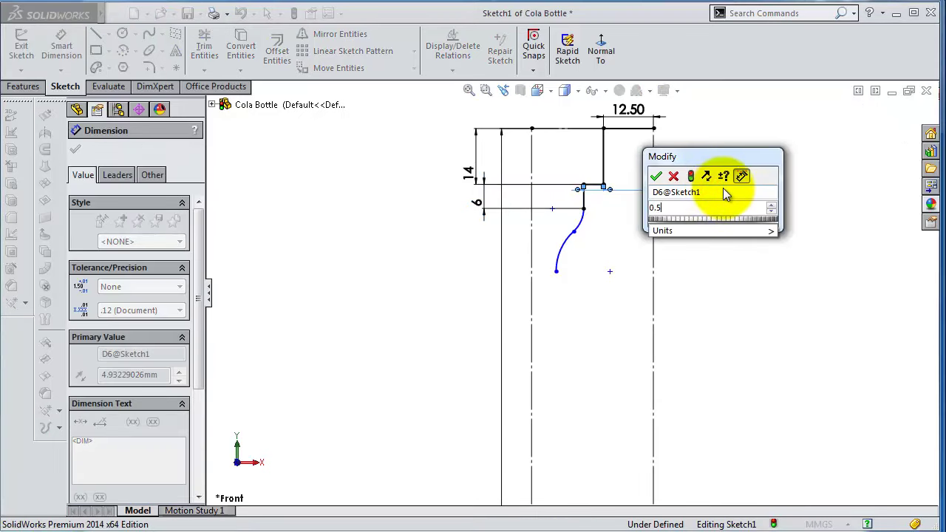
key("Return")
Give the upper arc radius R40 and the lower arc radius R200
scroll(610, 194, "down", 3)
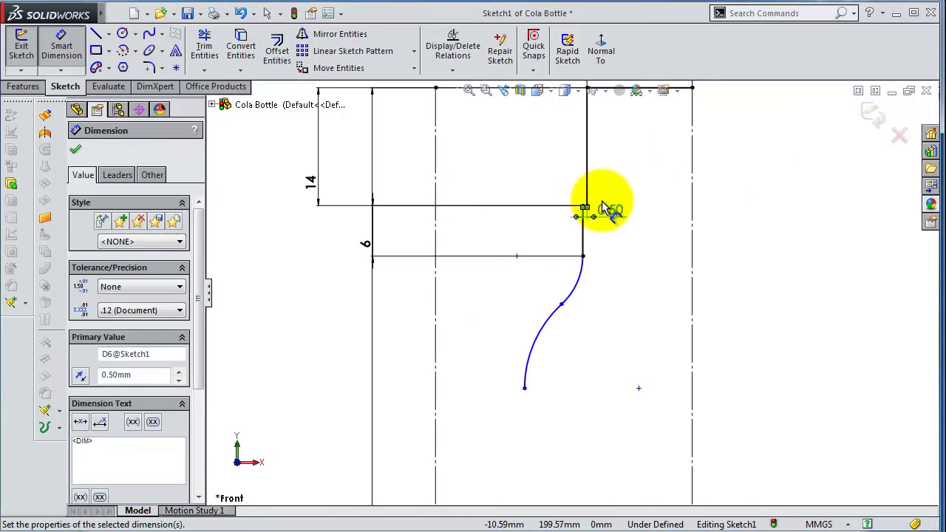
scroll(602, 207, "down", 3)
scroll(570, 295, "up", 2)
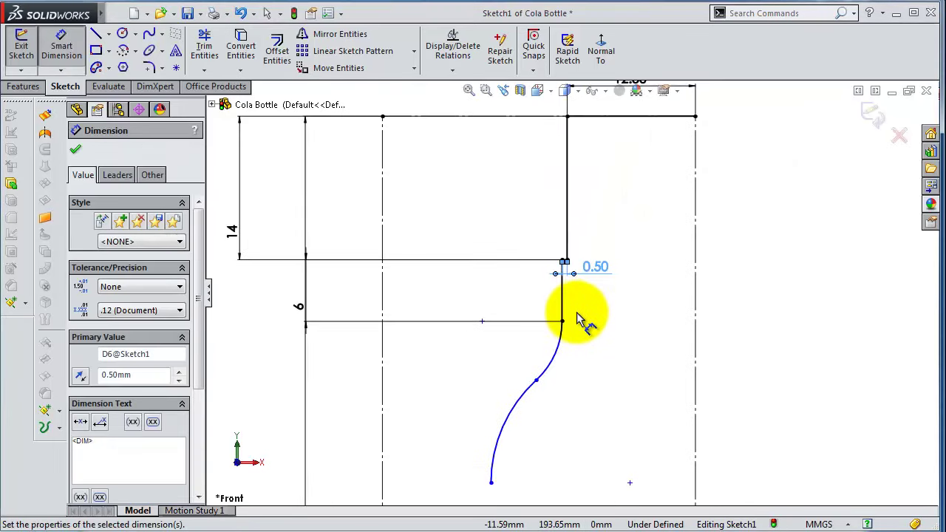
left_click(560, 352)
left_click(756, 368)
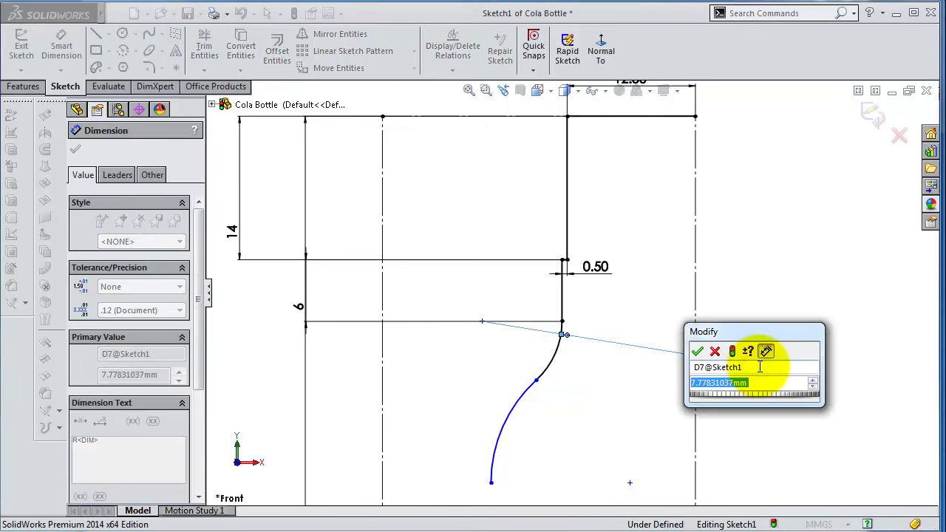
type("40")
key("Return")
scroll(643, 436, "up", 2)
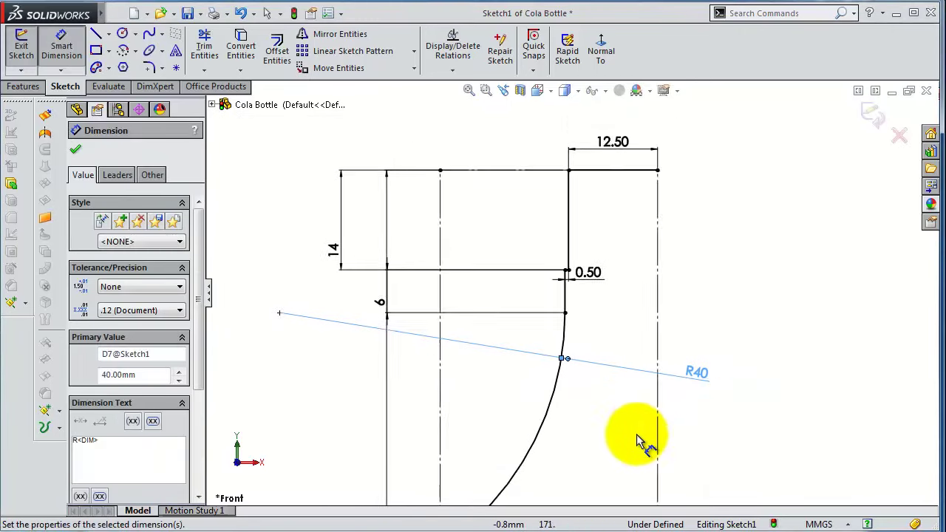
scroll(591, 443, "up", 3)
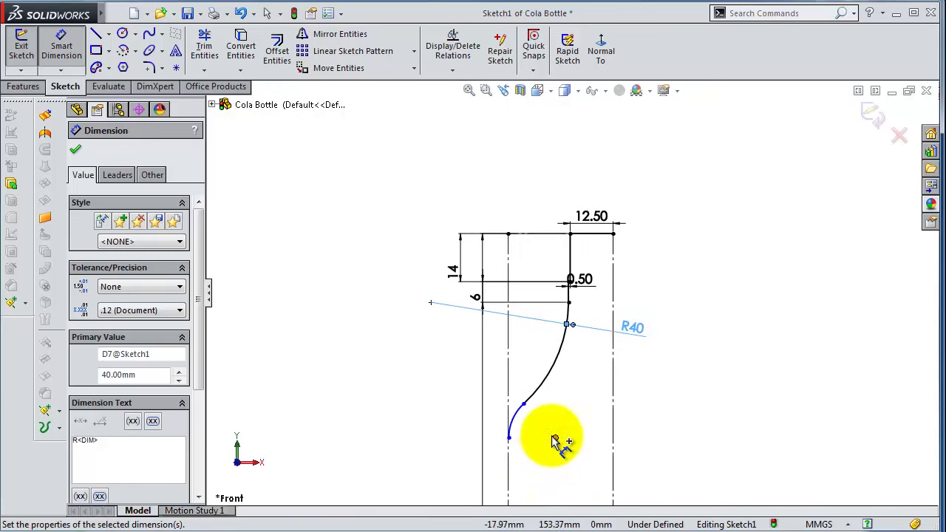
scroll(554, 440, "down", 2)
left_click(506, 388)
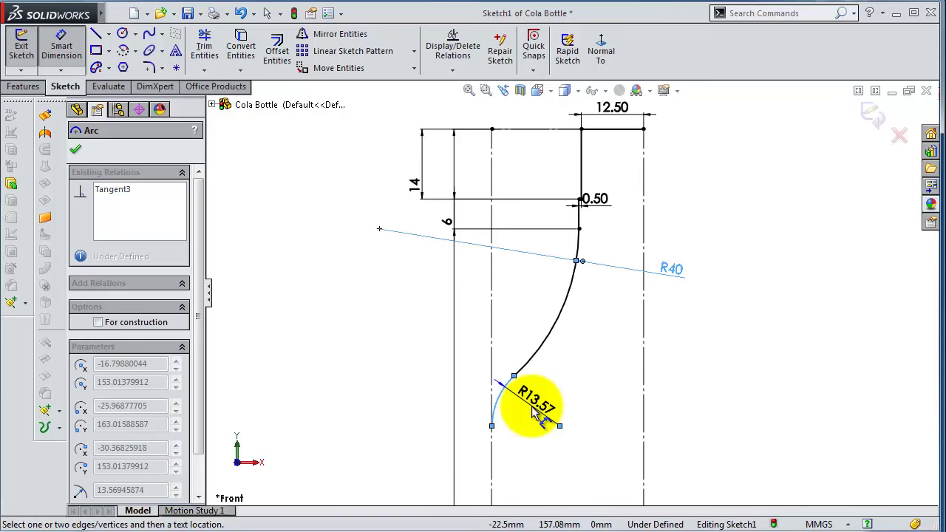
left_click(532, 408)
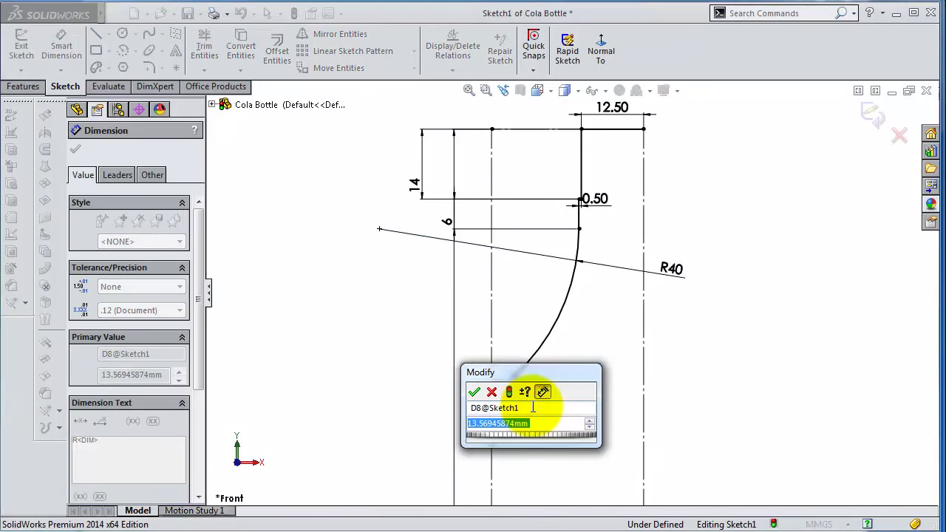
key("Return")
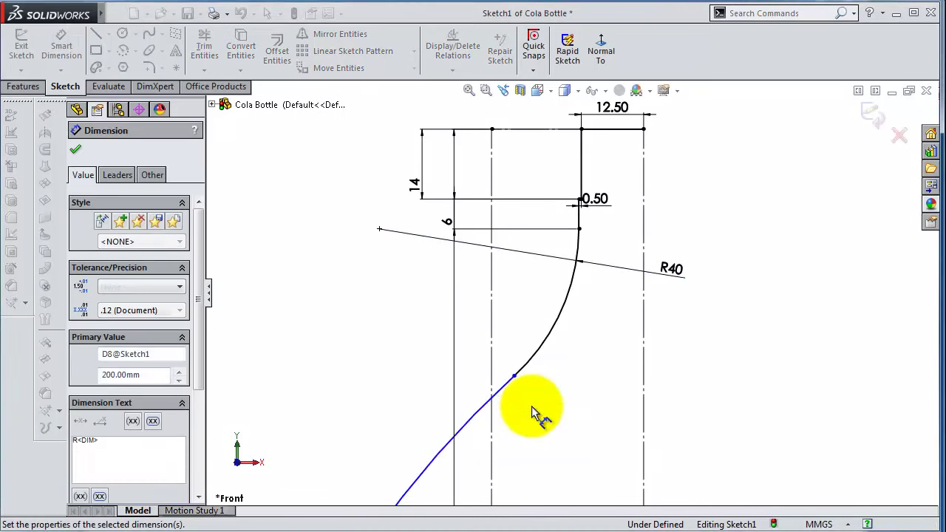
scroll(530, 408, "up", 2)
scroll(530, 410, "up", 2)
scroll(562, 329, "down", 1)
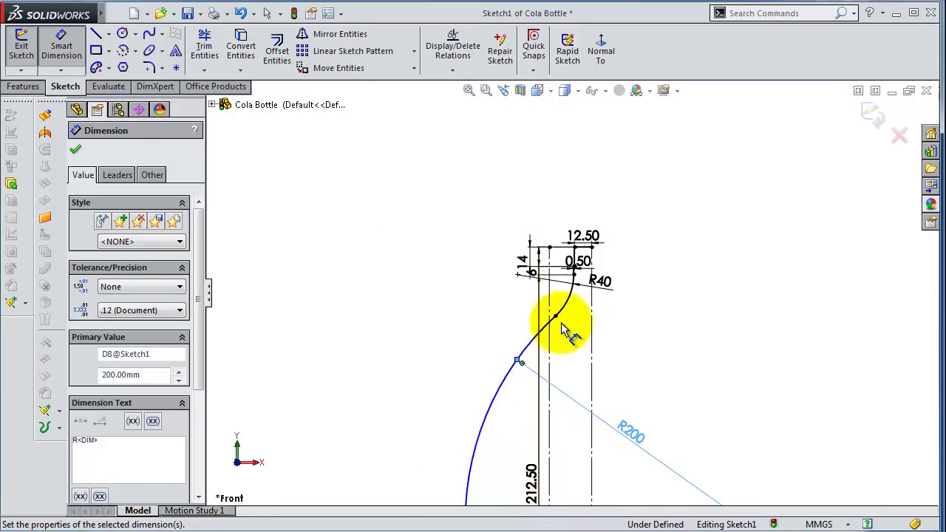
key("Escape")
scroll(556, 326, "down", 2)
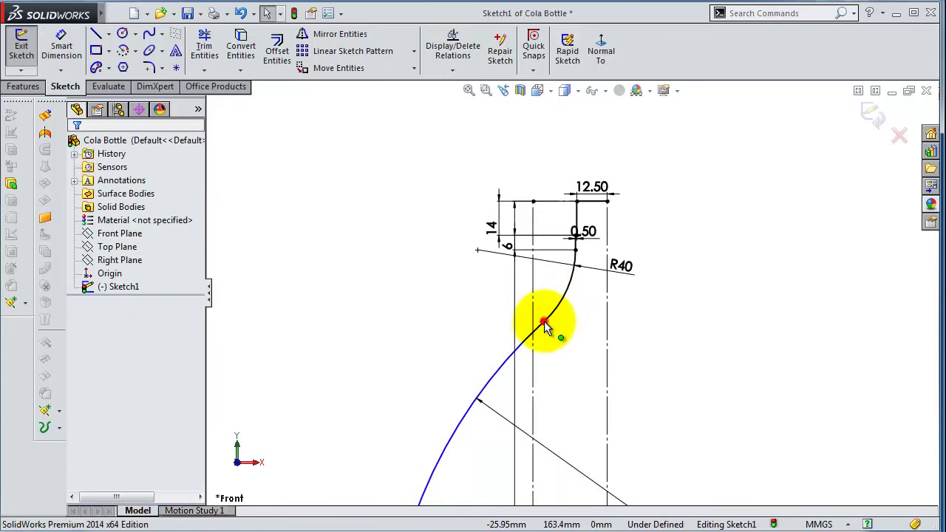
Drag the R200 arc's lower endpoint upward to about X -23.26, Y 159.83 mm
mouse_move(544, 325)
left_mouse_down()
mouse_move(562, 307)
mouse_move(554, 338)
left_mouse_up()
scroll(566, 397, "up", 2)
scroll(566, 397, "up", 2)
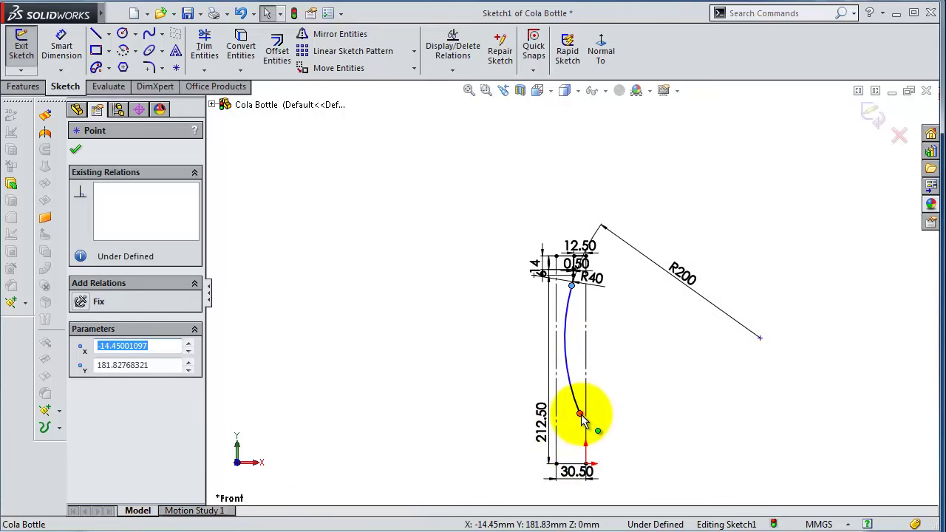
left_click_drag(583, 420, 562, 335)
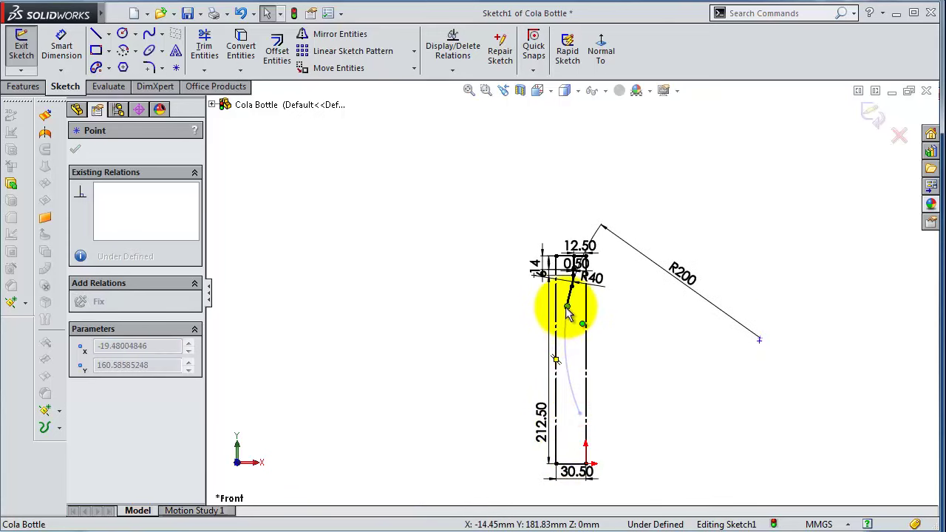
scroll(566, 314, "down", 2)
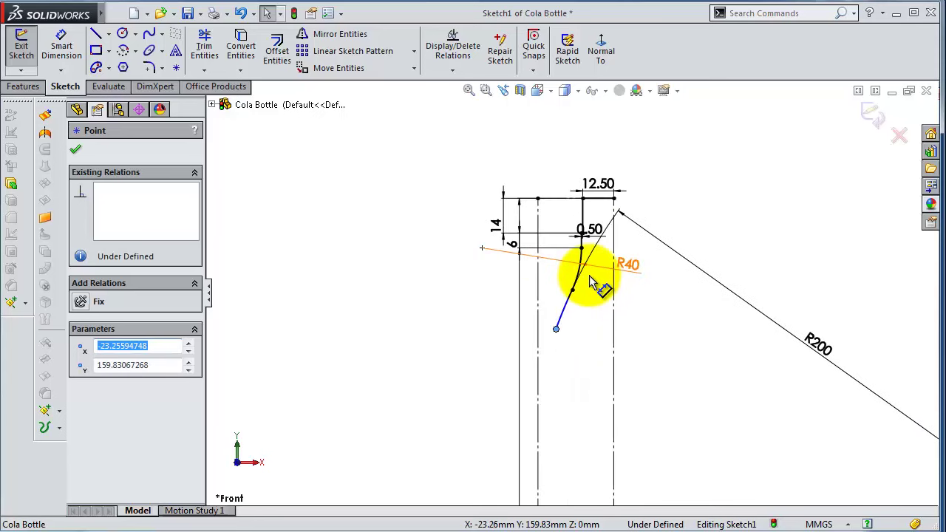
scroll(566, 311, "down", 2)
scroll(547, 340, "down", 3)
scroll(539, 355, "down", 2)
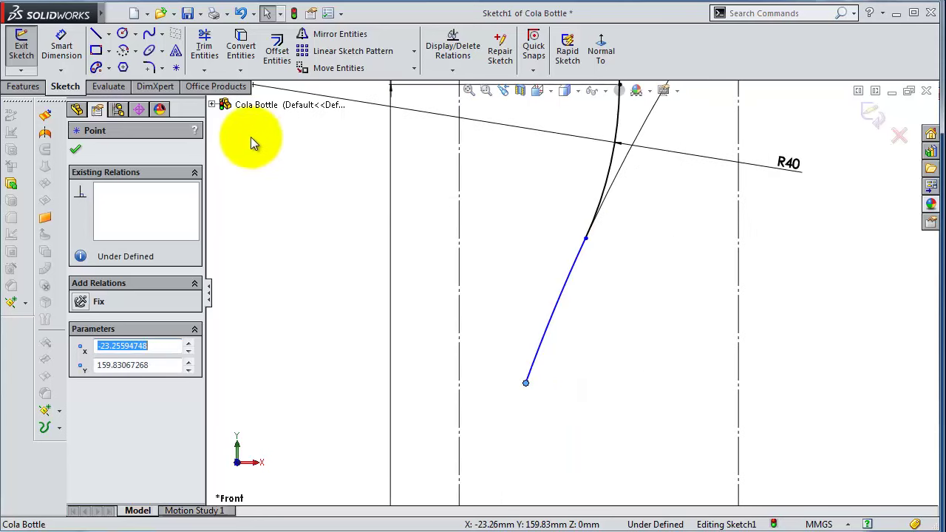
Draw a new tangent arc continuing down from the R200 curve's lower end
left_click(95, 34)
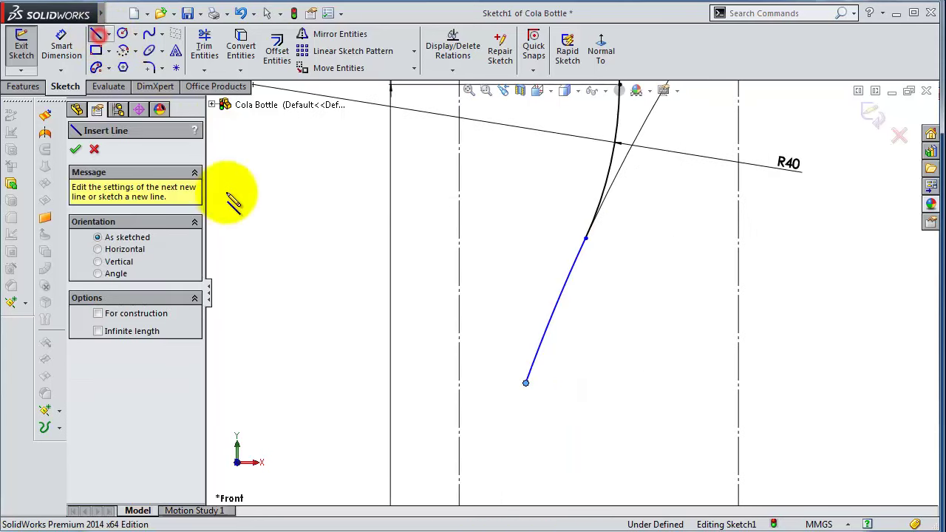
left_click(527, 384)
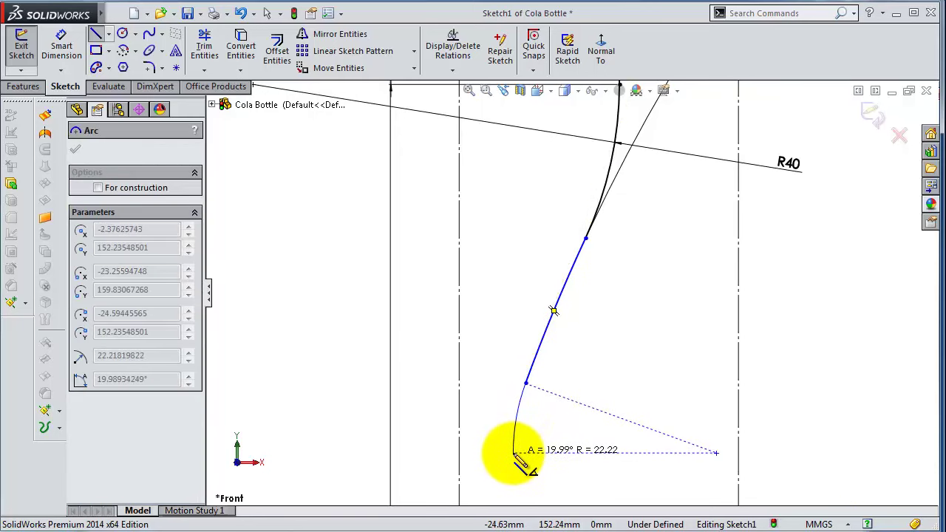
left_click(515, 456)
key("Escape")
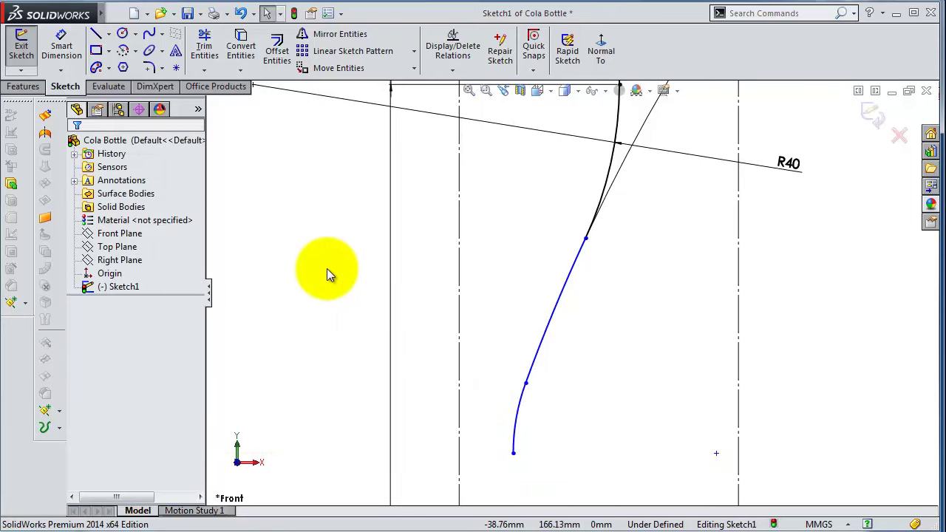
Move the R200 radius label closer to its curve
scroll(471, 262, "up", 1)
scroll(503, 277, "up", 2)
scroll(534, 292, "up", 1)
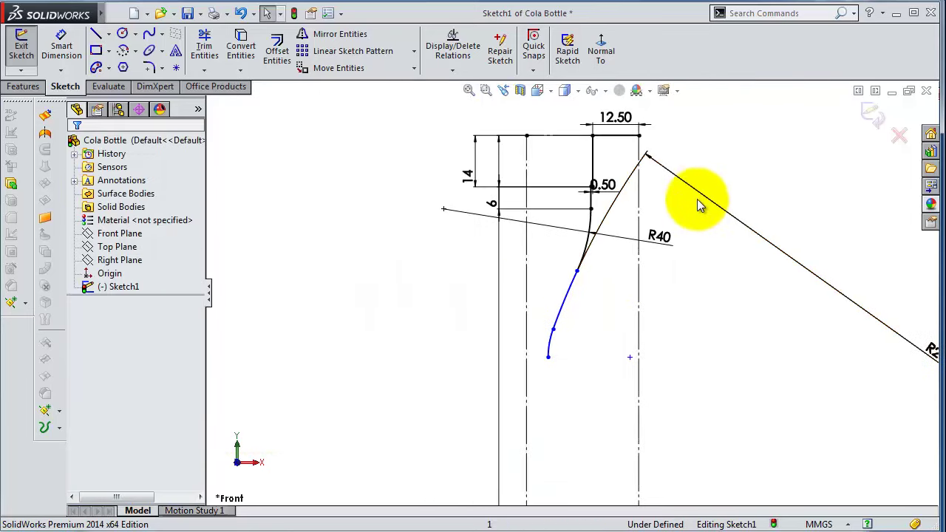
left_click_drag(671, 174, 745, 363)
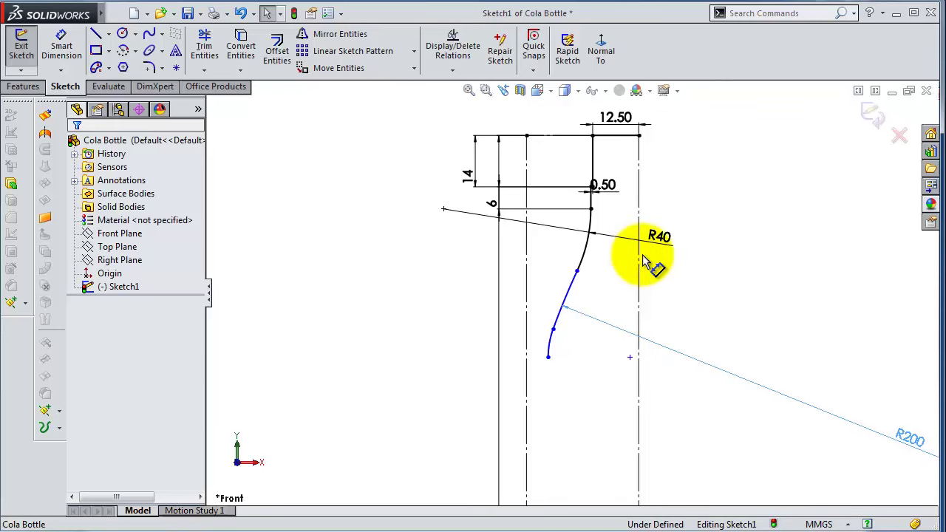
left_click_drag(904, 436, 740, 353)
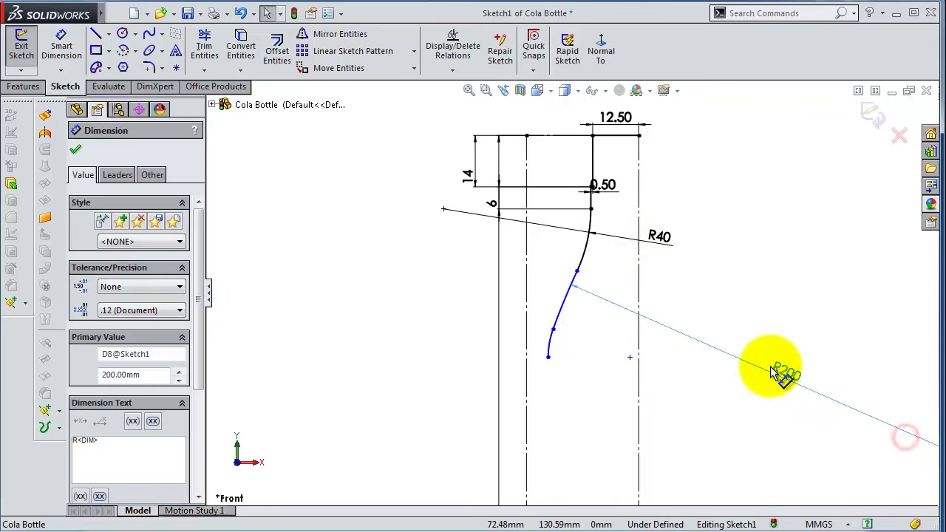
left_click(737, 348)
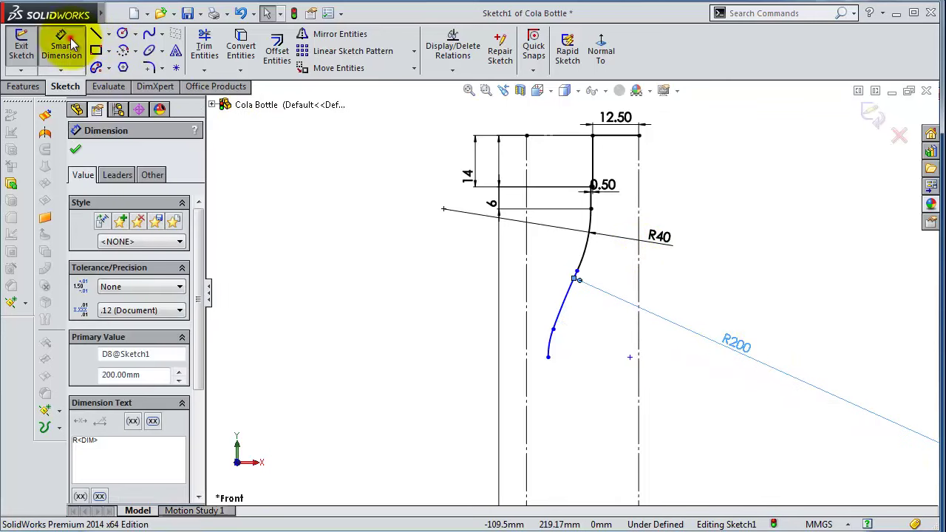
Dimension the new bottom arc to radius R40
left_click(73, 44)
left_click(500, 322)
left_click(552, 343)
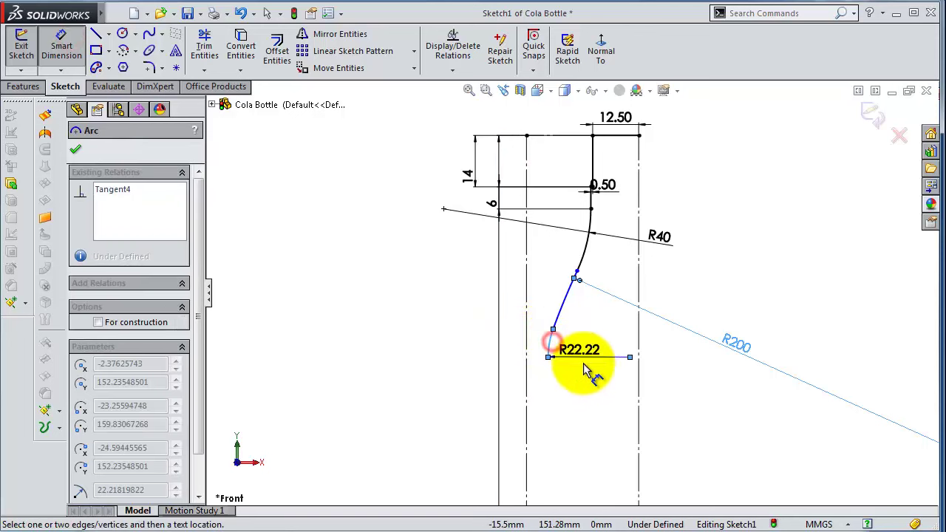
left_click(594, 358)
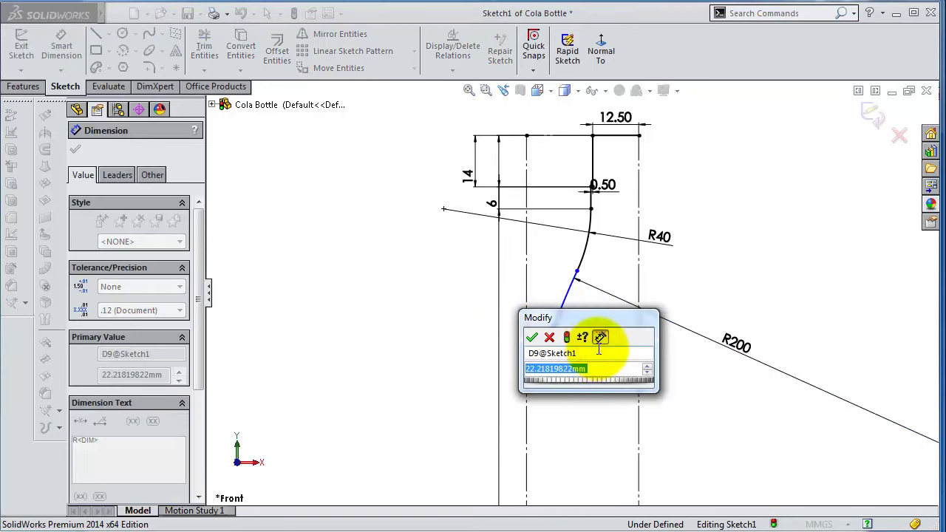
type("40")
key("Return")
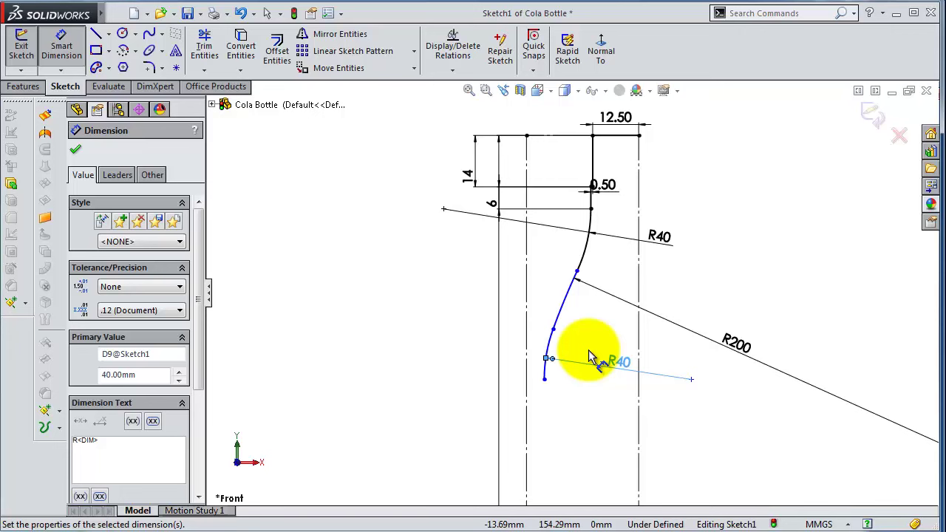
key("Escape")
scroll(581, 345, "down", 2)
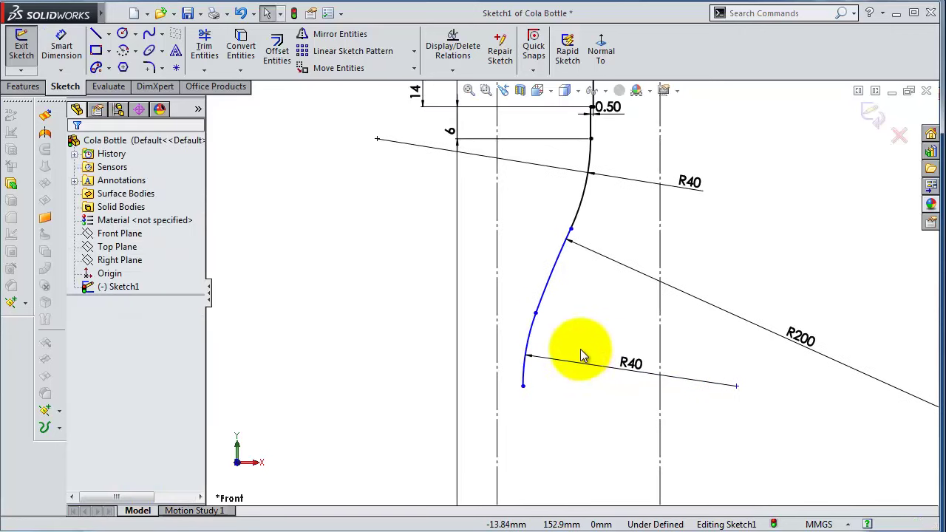
Make the lower R40 arc tangent to the vertical centerline
left_click(529, 360)
left_click(497, 376, "ctrl")
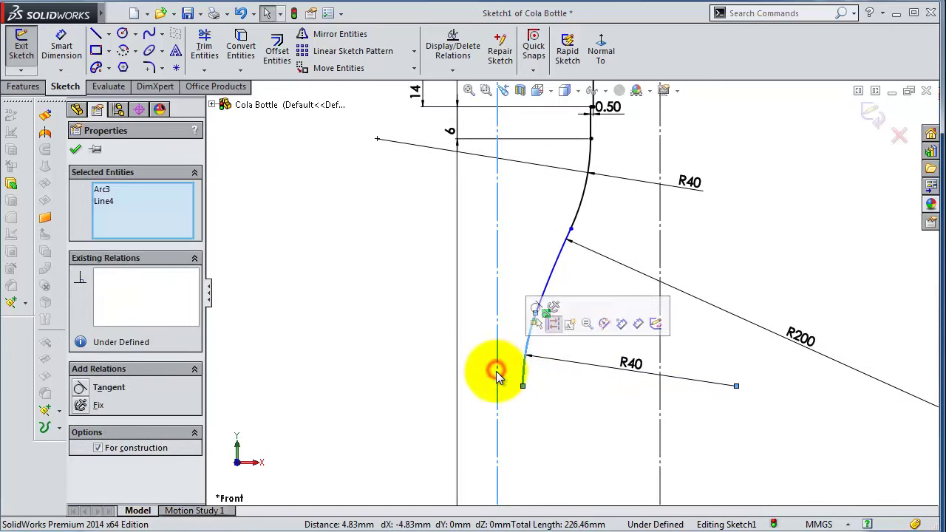
left_click(536, 308)
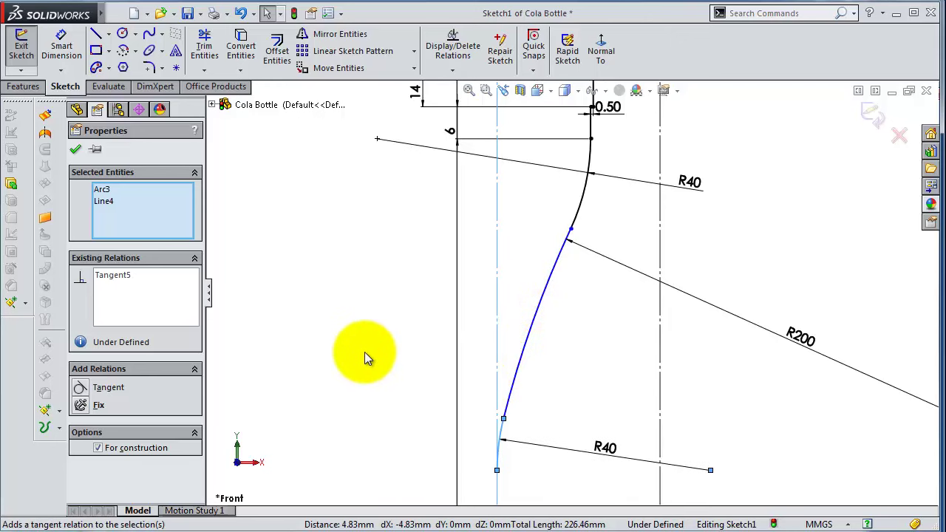
left_click(365, 352)
scroll(548, 372, "up", 1)
scroll(588, 379, "up", 1)
scroll(588, 381, "up", 1)
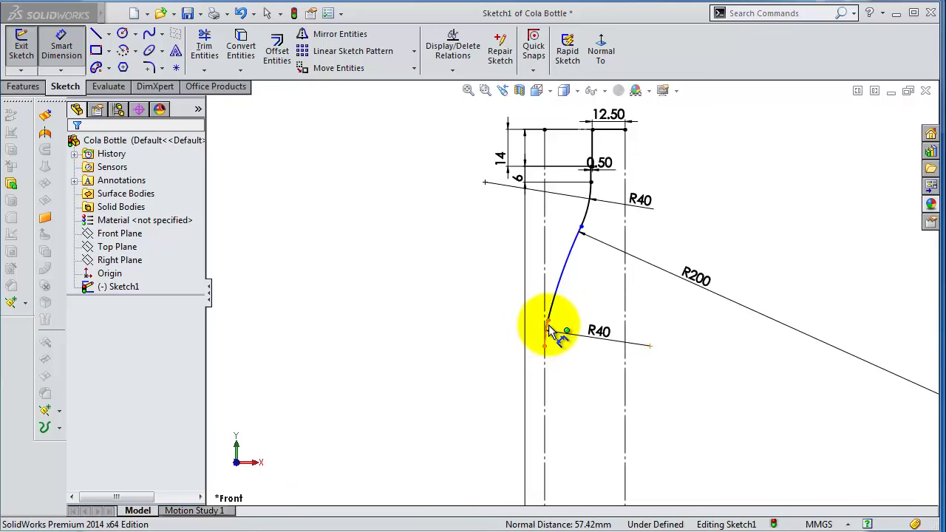
left_click(545, 323)
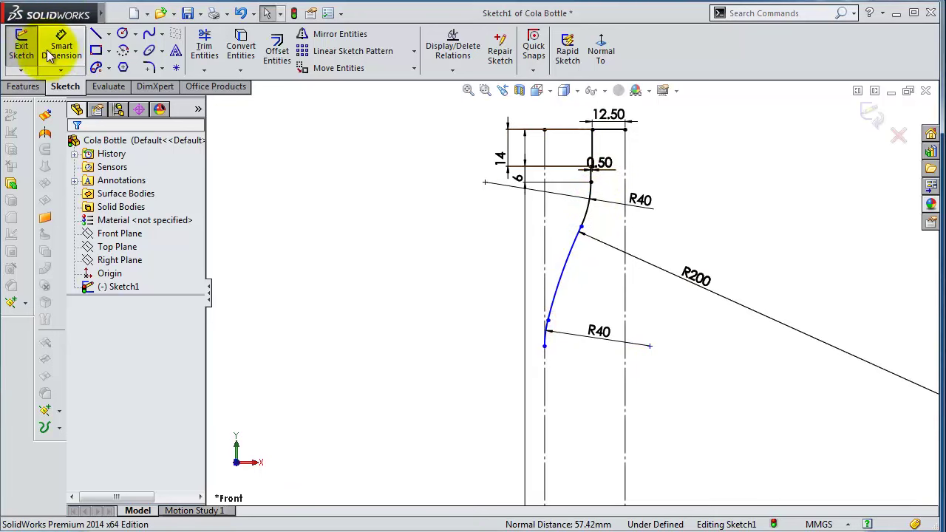
Dimension the arc's endpoint 57.5 mm below the top construction line
left_click(59, 46)
left_click(578, 133)
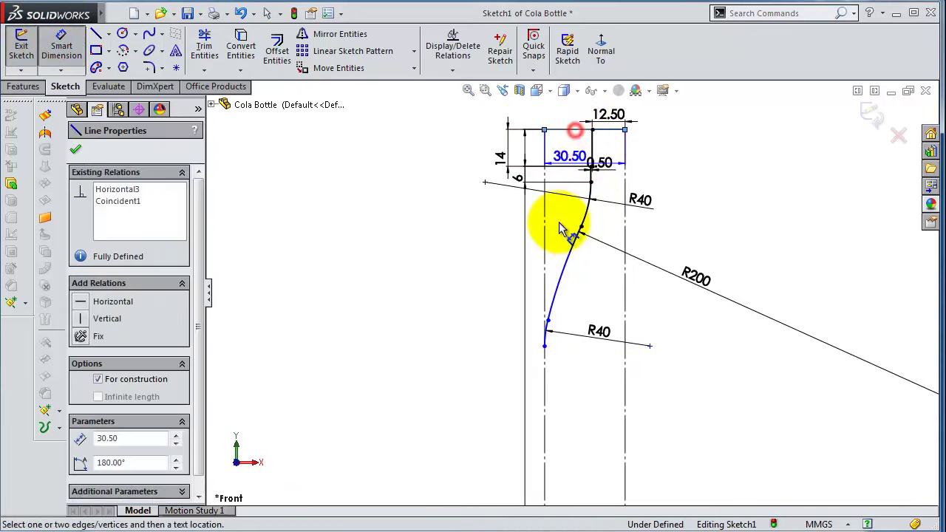
left_click(547, 322)
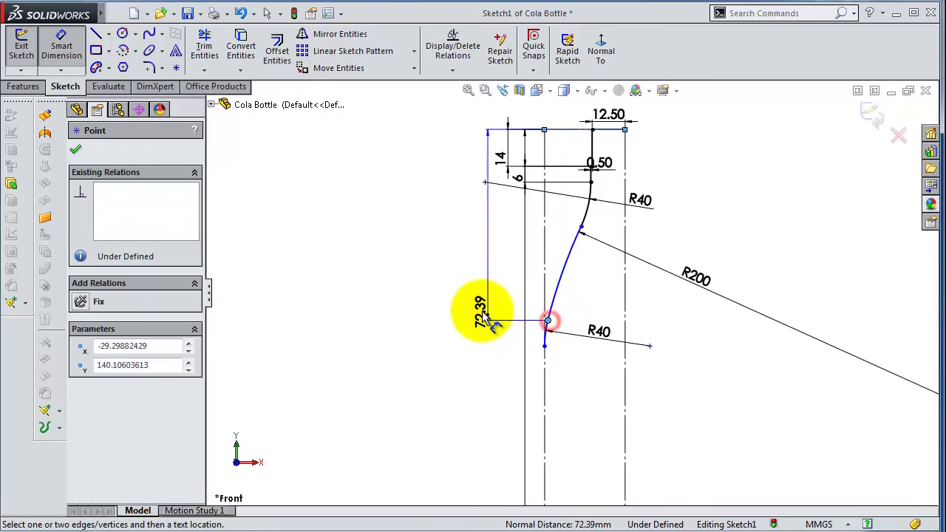
left_click(404, 302)
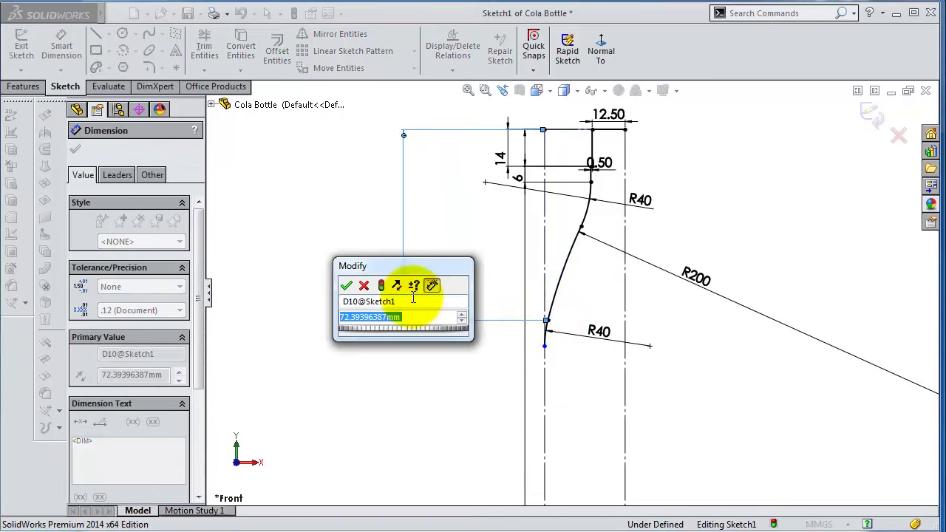
type("57.5")
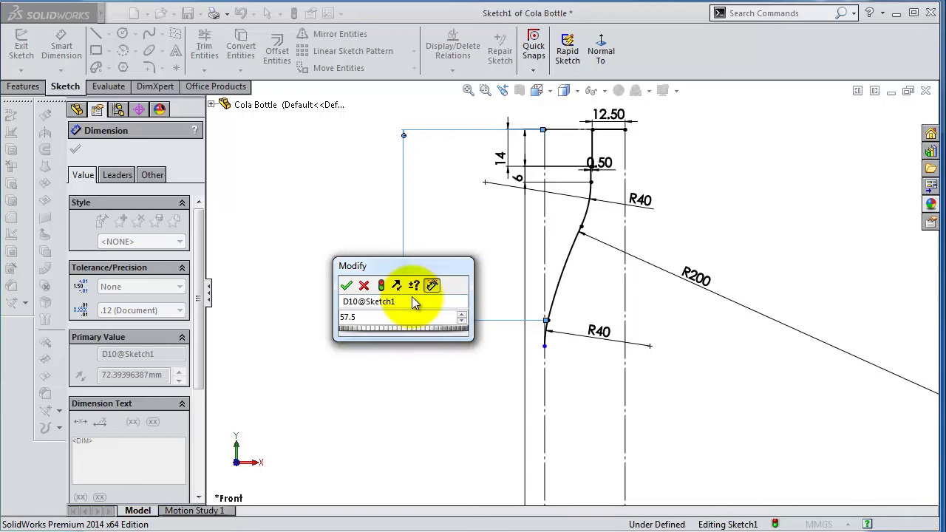
key("Return")
scroll(518, 322, "down", 2)
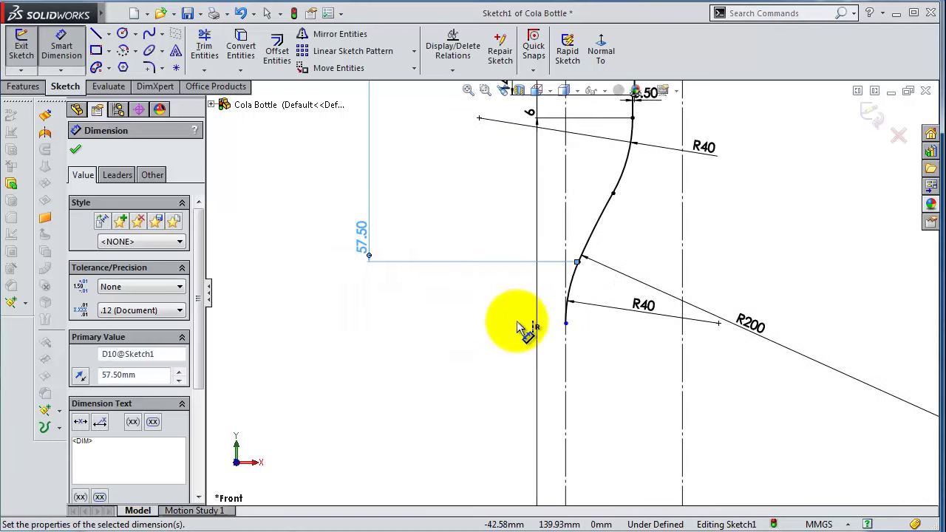
scroll(584, 331, "down", 3)
scroll(591, 323, "up", 1)
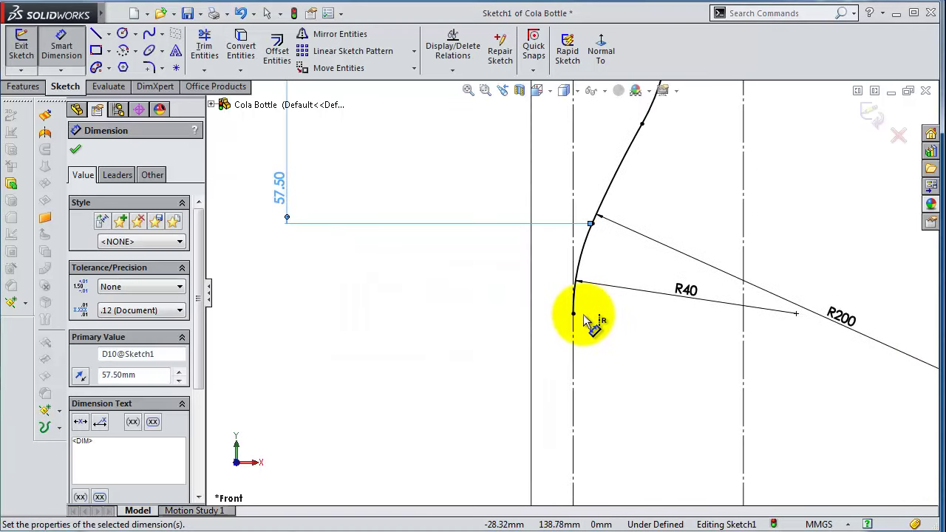
Draw vertical lines from the lower R40 arc's end down toward the bottle base
left_click(96, 35)
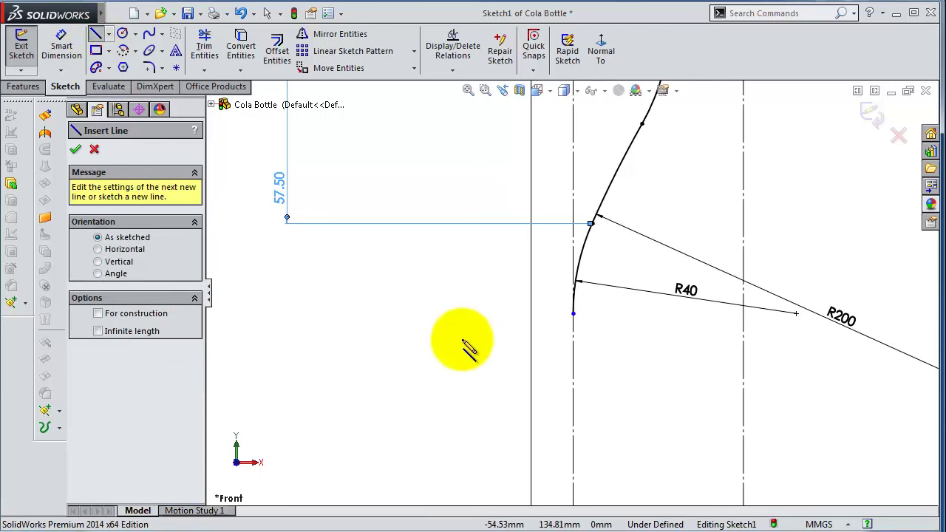
left_click(577, 318)
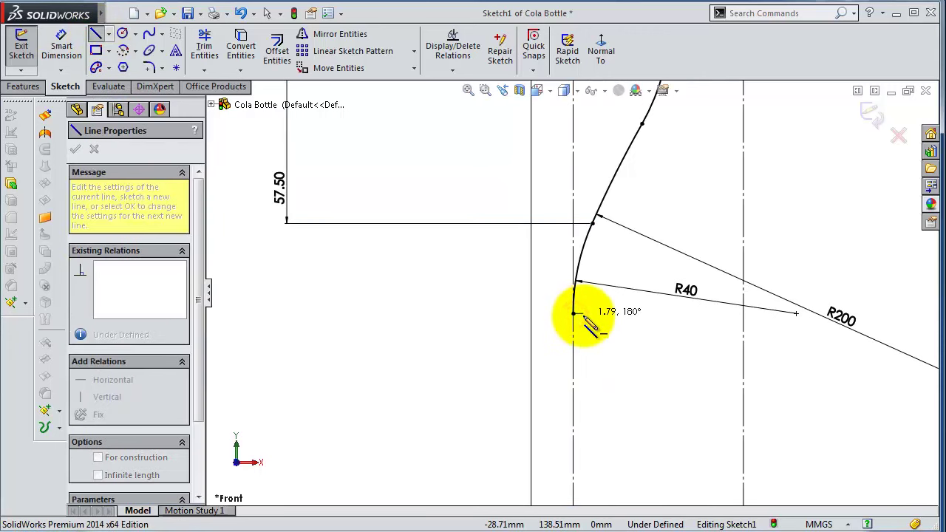
scroll(581, 347, "up", 2)
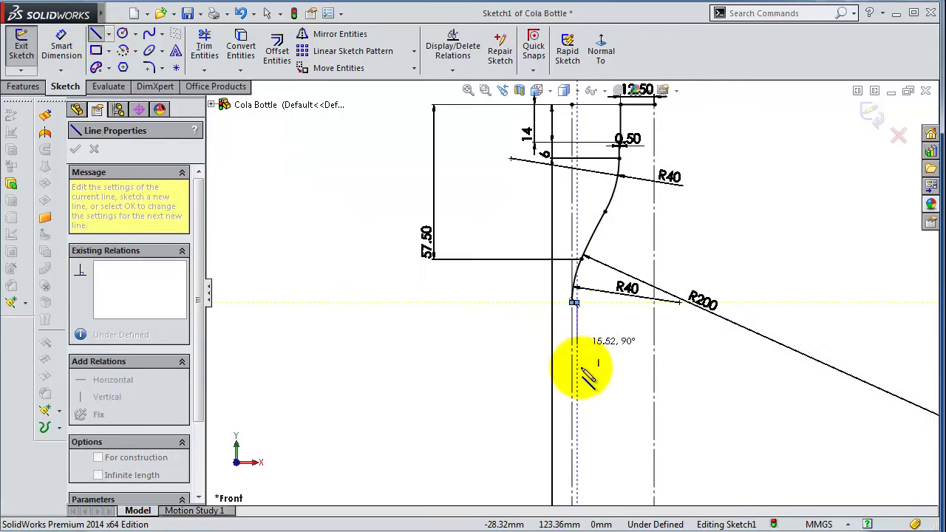
left_click(575, 427)
scroll(574, 429, "down", 2)
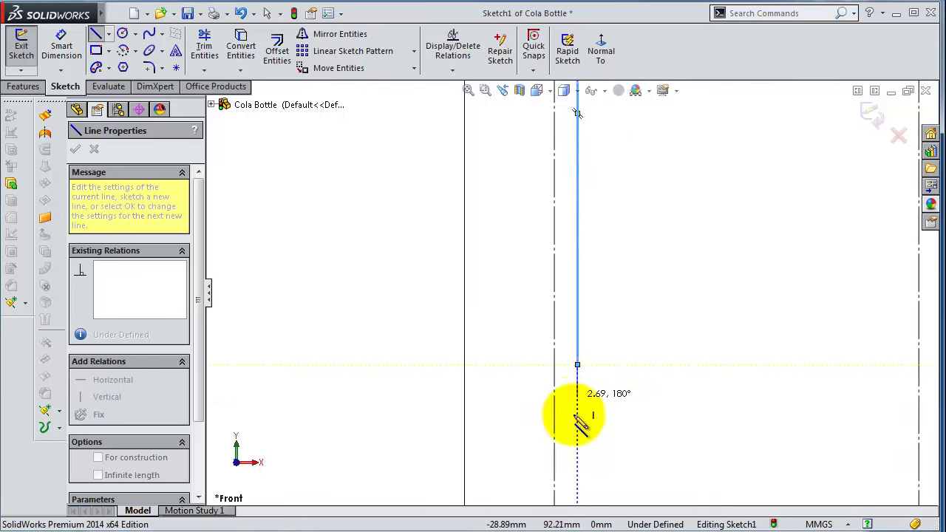
scroll(560, 366, "up", 2)
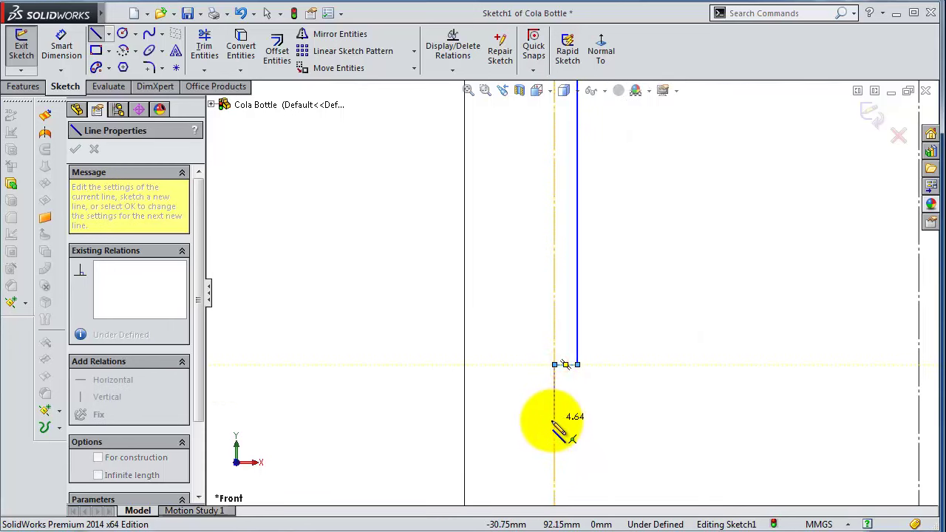
scroll(558, 429, "up", 1)
scroll(562, 422, "up", 1)
scroll(581, 402, "up", 1)
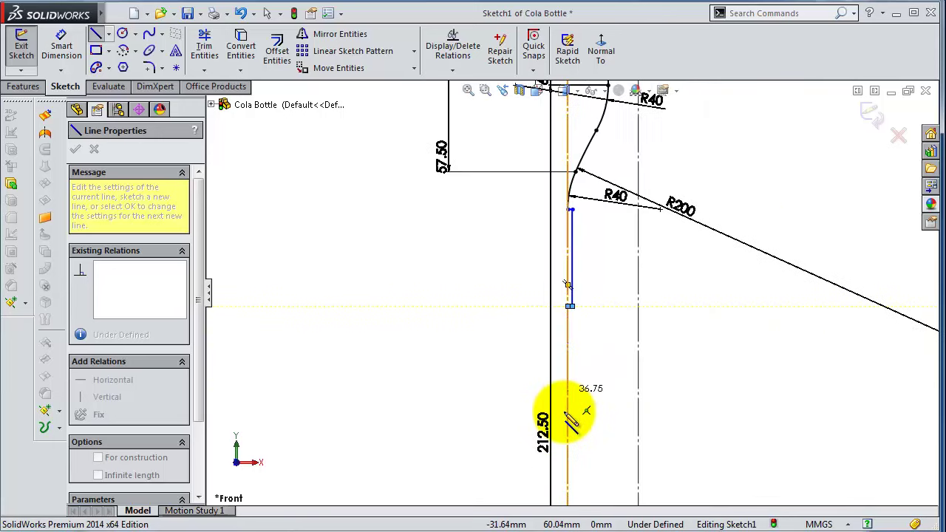
scroll(573, 418, "up", 1)
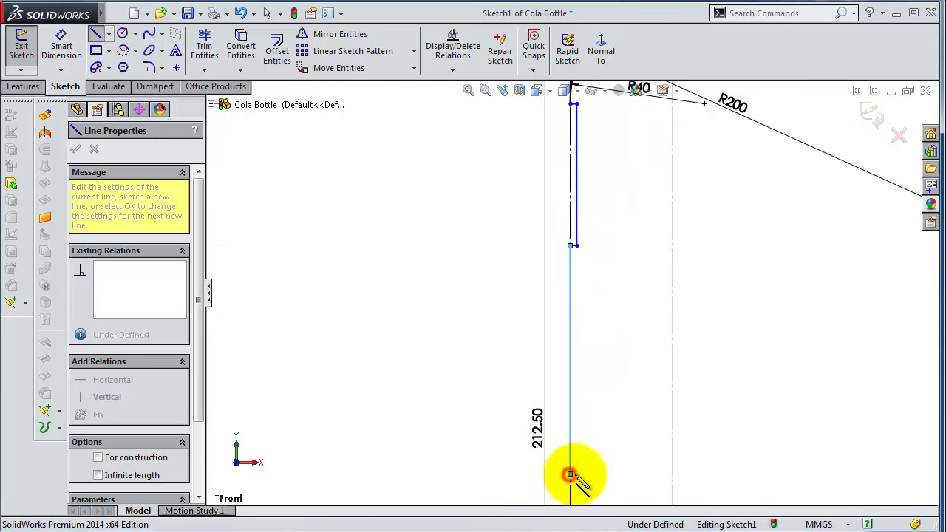
left_click(570, 474)
key("Escape")
scroll(608, 244, "up", 2)
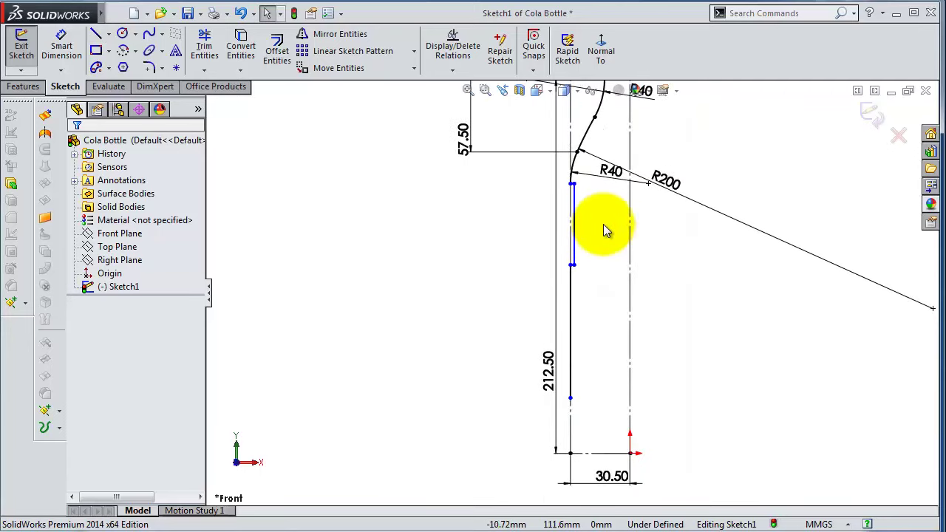
scroll(539, 180, "down", 3)
Dimension the short vertical line to 40 mm long
left_click(62, 43)
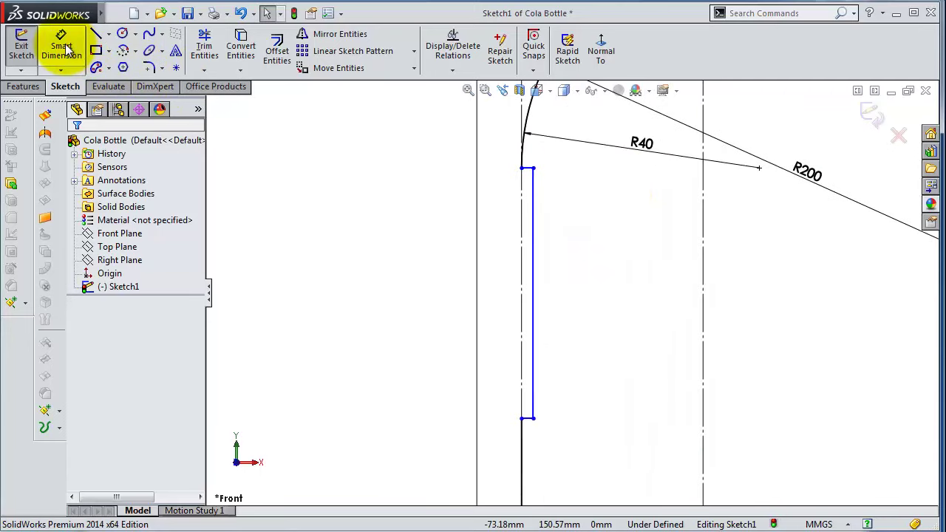
left_click(534, 259)
left_click(418, 285)
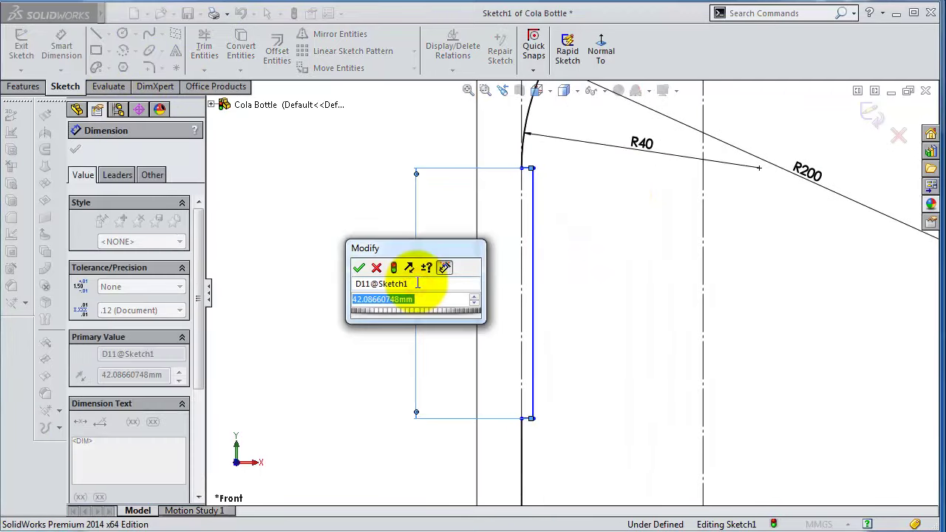
type("40")
key("Return")
scroll(460, 348, "up", 2)
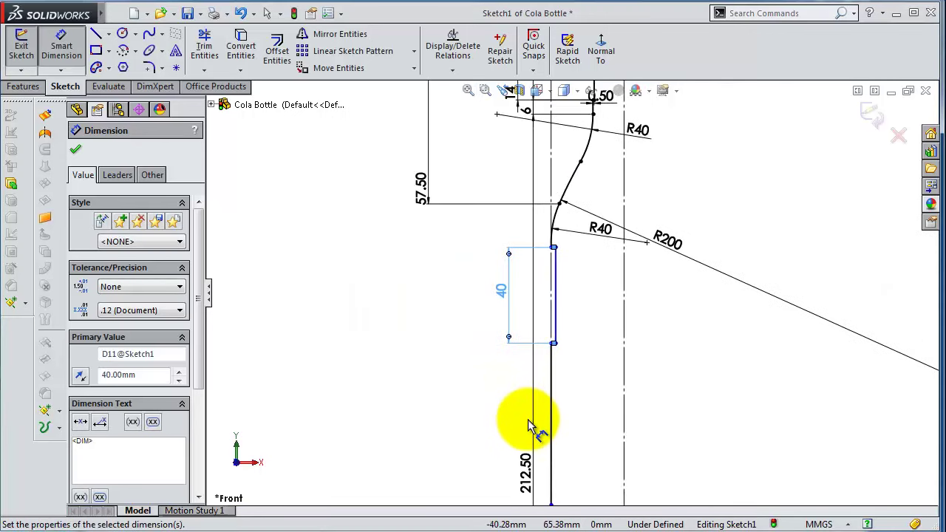
scroll(542, 243, "down", 5)
Set a 1.10 mm gap between the two adjoining vertical lines
left_click(543, 250)
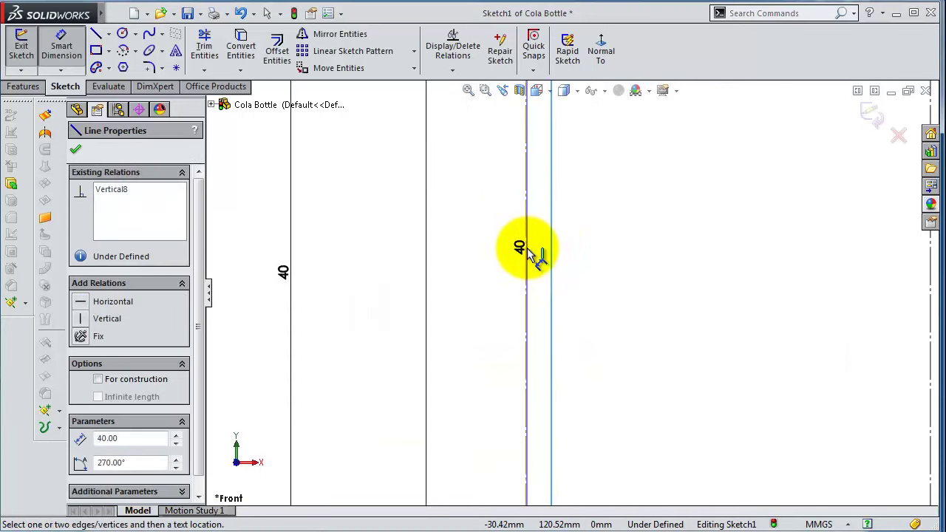
left_click(528, 255)
left_click(492, 268)
type("1.1")
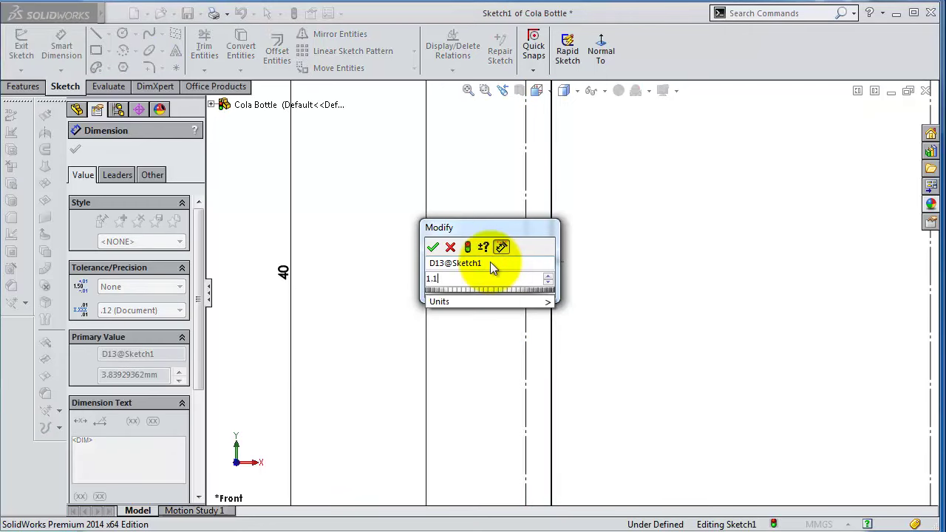
key("Return")
scroll(566, 205, "up", 2)
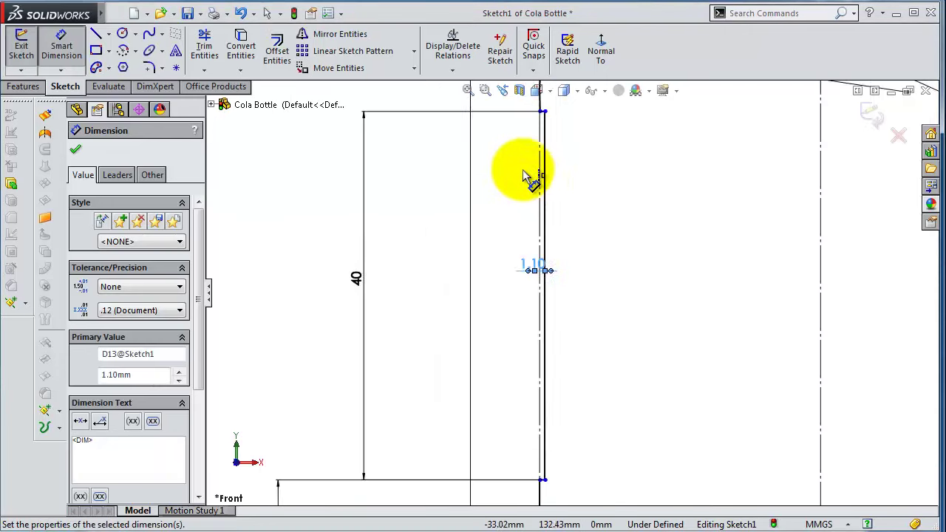
scroll(518, 169, "up", 2)
scroll(532, 166, "down", 2)
scroll(553, 158, "down", 4)
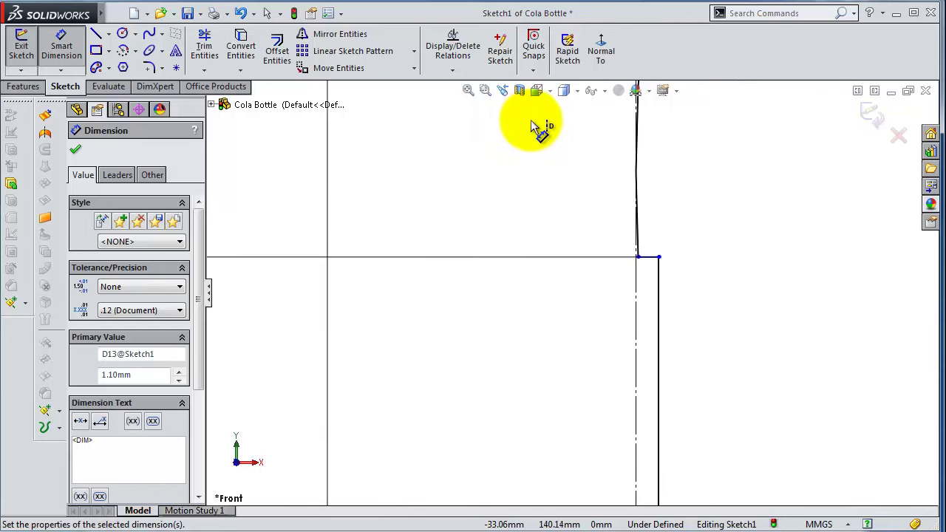
scroll(532, 128, "down", 3)
scroll(744, 270, "down", 2)
scroll(744, 270, "down", 3)
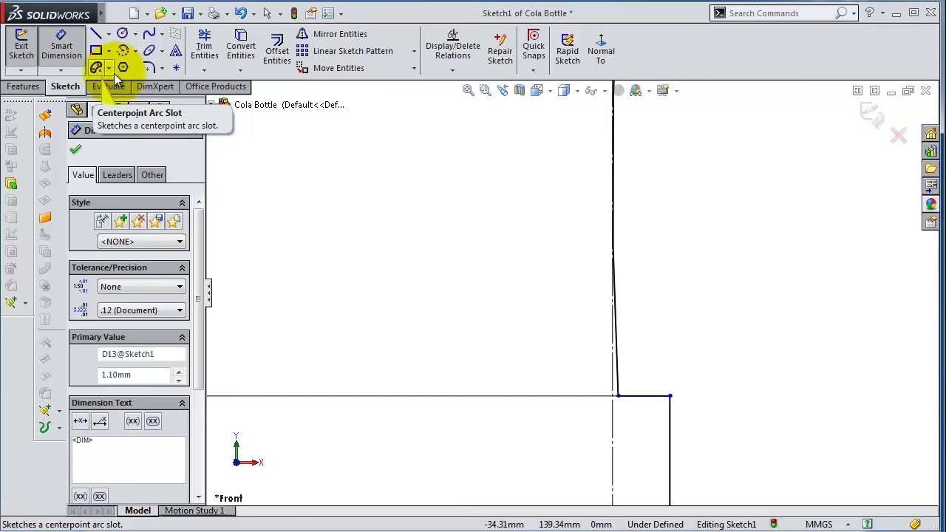
left_click(618, 397)
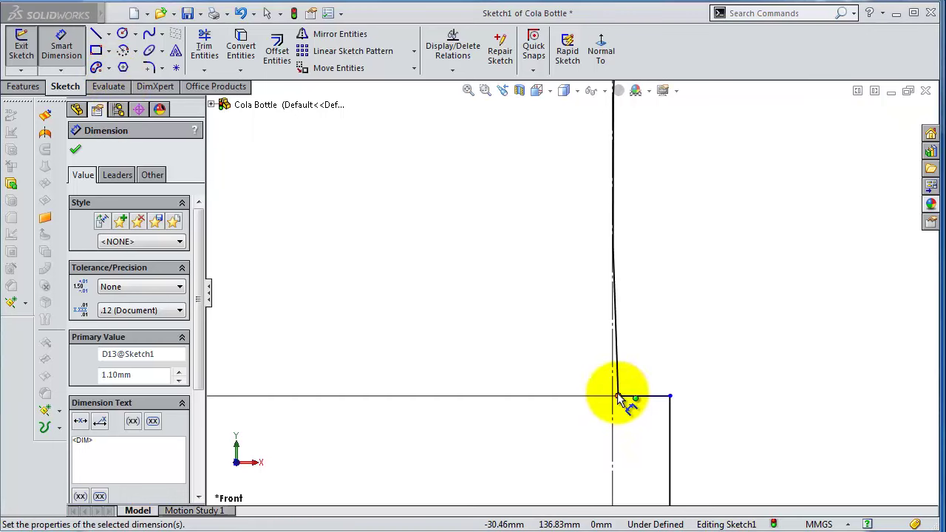
left_click(416, 207)
Make the corner point coincident with the bottle's side line
left_click(620, 404)
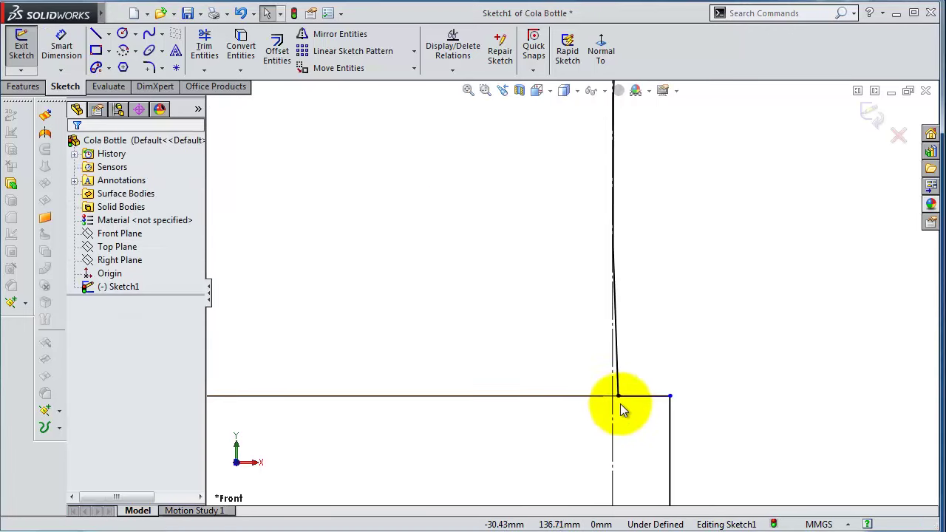
left_click(618, 397)
left_click(613, 407, "ctrl")
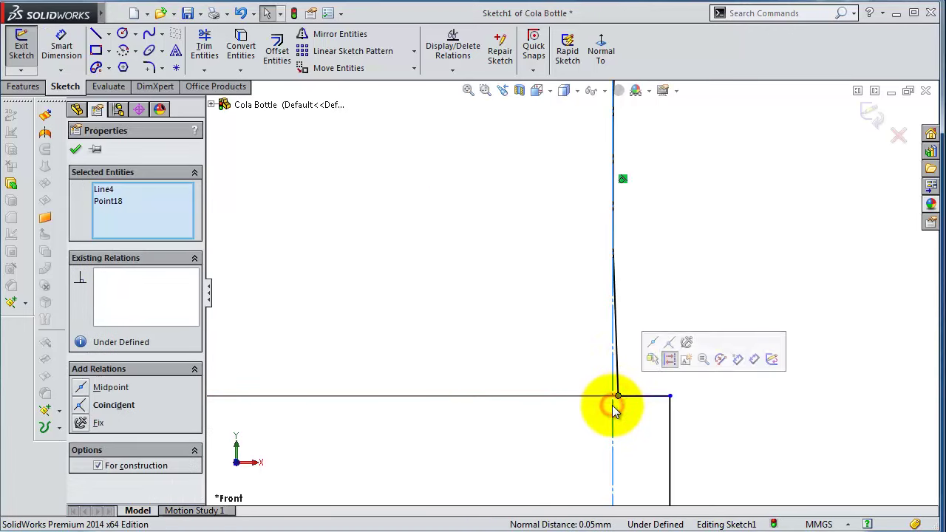
left_click(669, 343)
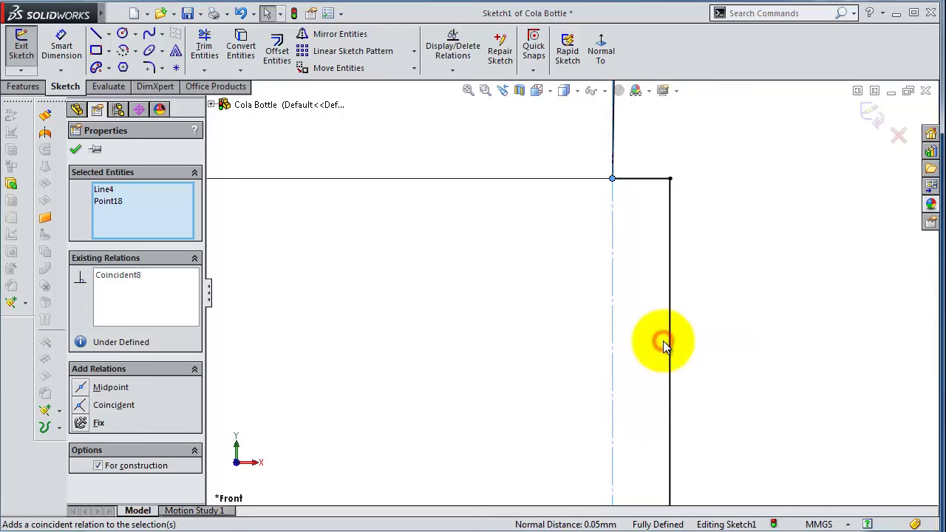
scroll(680, 232, "up", 3)
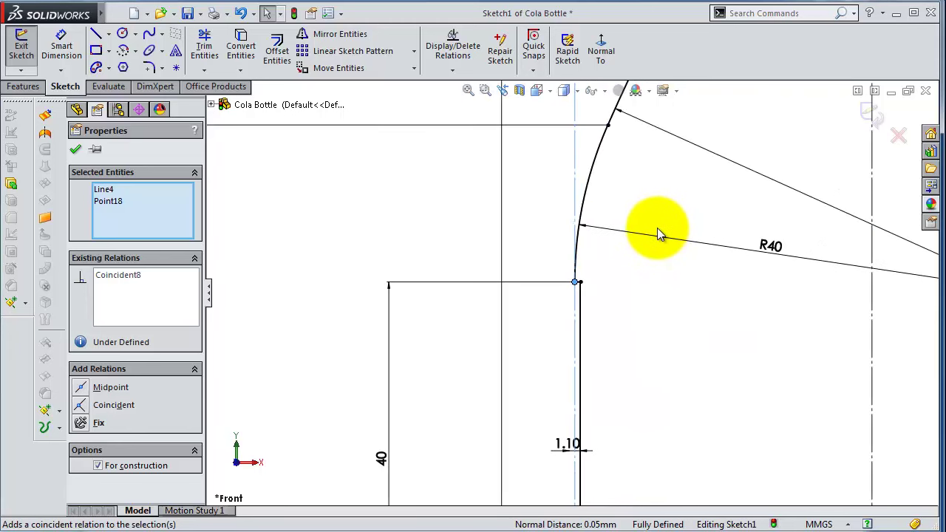
scroll(658, 228, "up", 2)
scroll(658, 227, "up", 3)
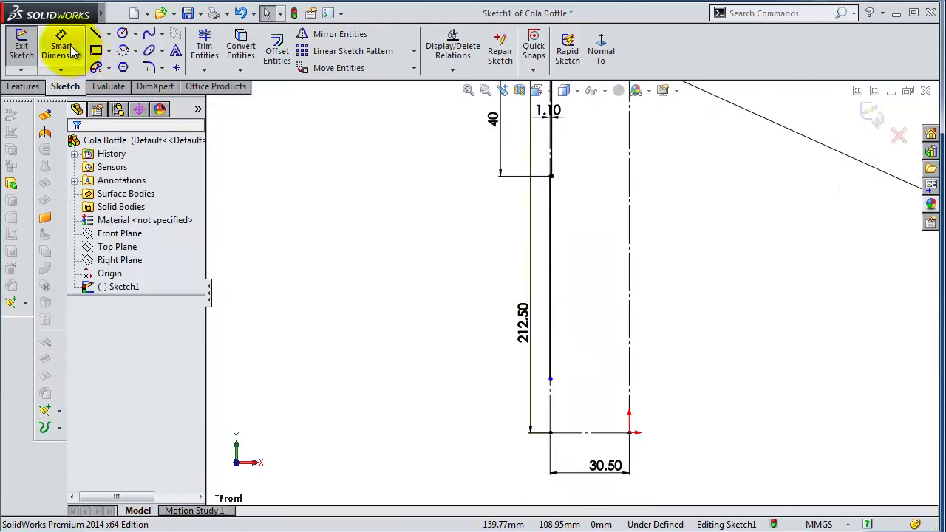
Dimension the point 25 mm above the base line
left_click(62, 46)
left_click(550, 379)
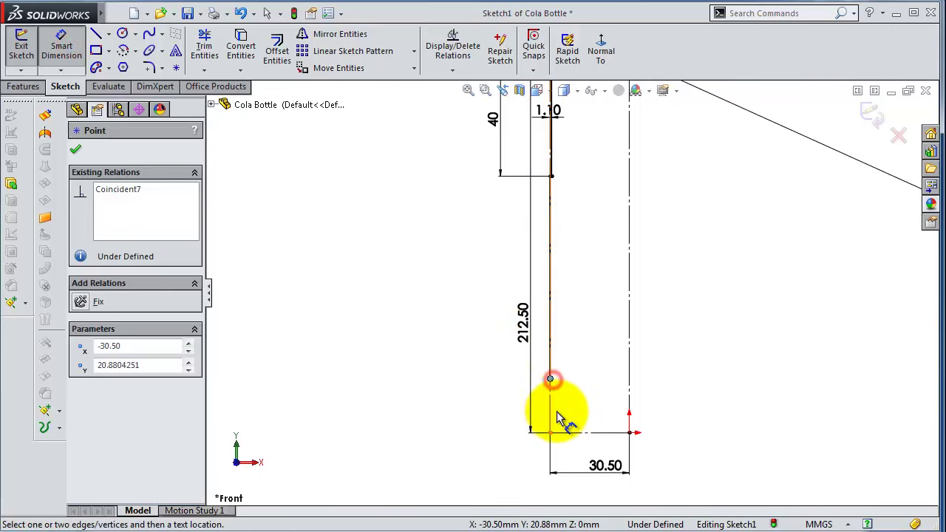
left_click(568, 433)
left_click(453, 414)
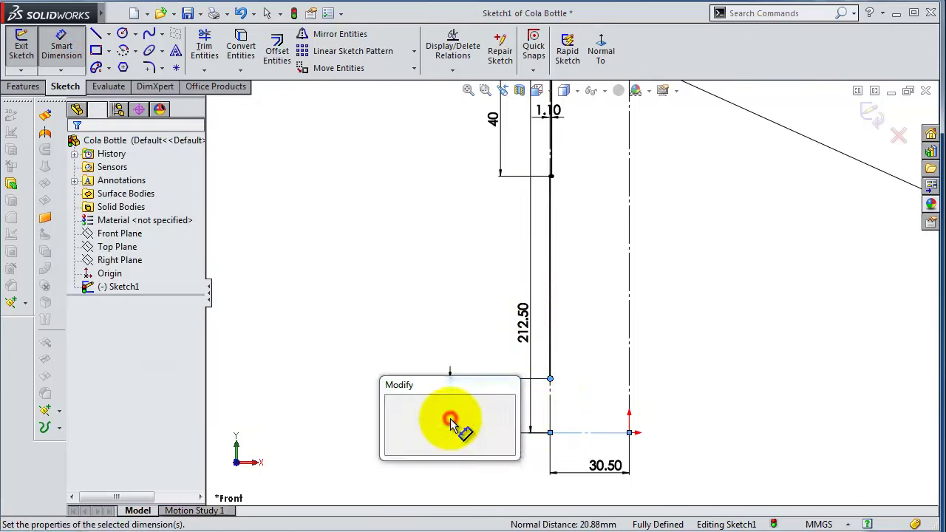
type("25")
key("Return")
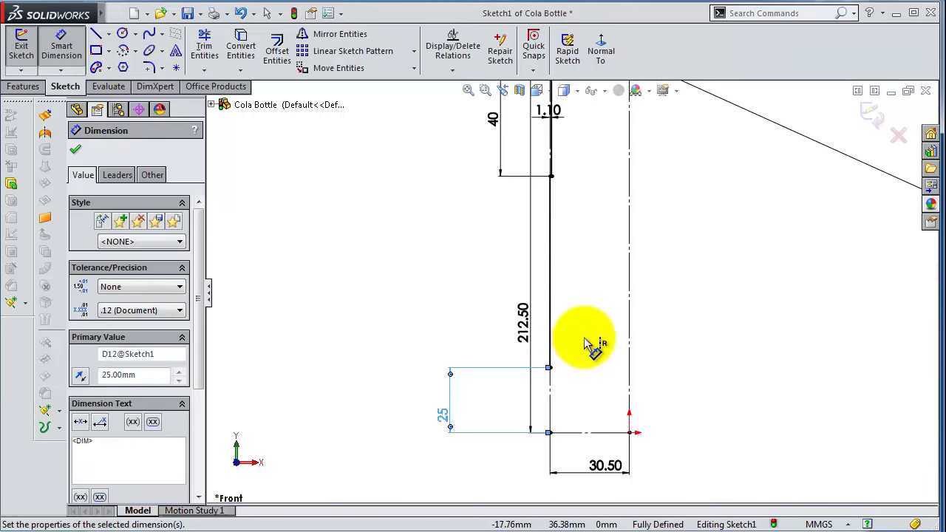
scroll(599, 314, "down", 1)
Draw three tangent arcs from the 25 mm corner point, around the base, up to the centre line
left_click(96, 33)
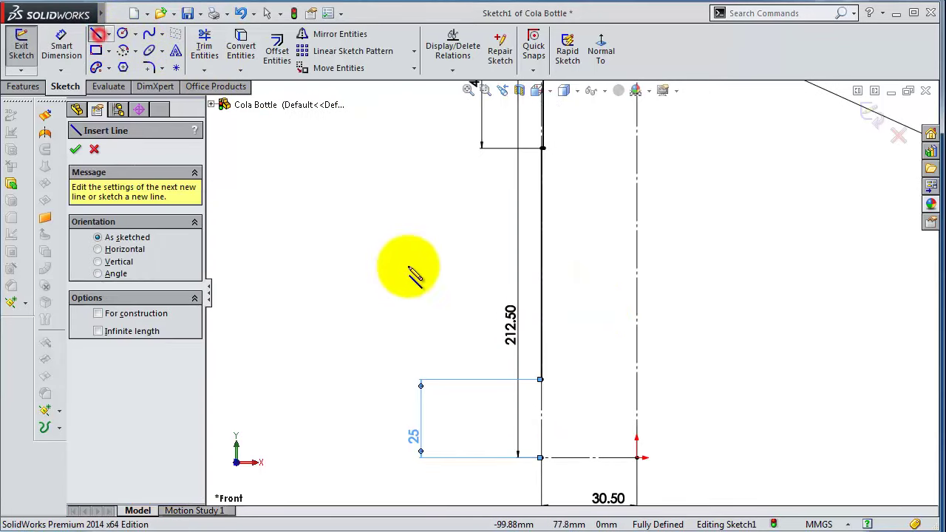
scroll(607, 388, "down", 1)
scroll(607, 384, "down", 2)
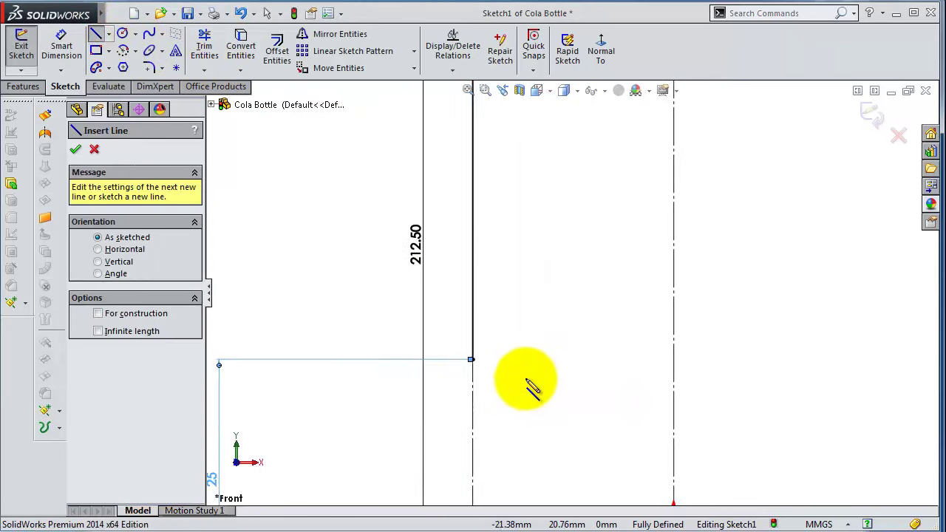
left_click(473, 361)
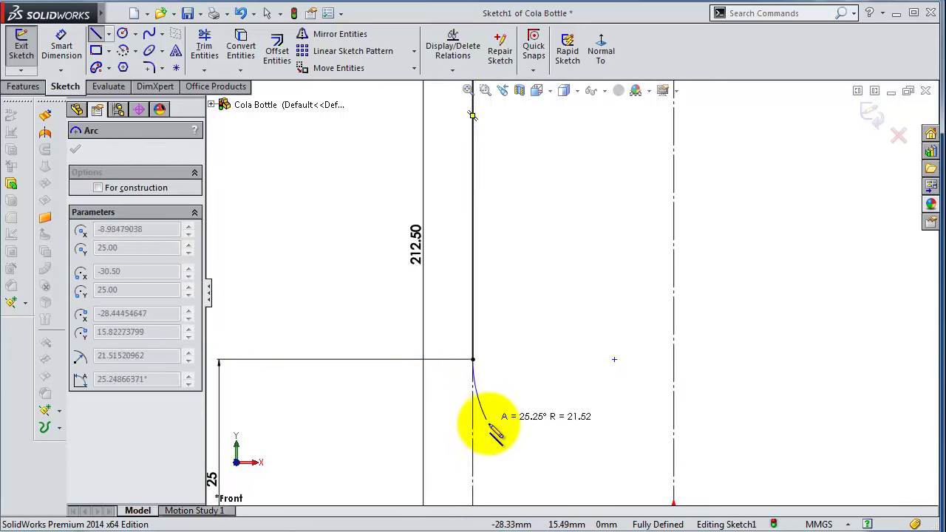
scroll(494, 437, "up", 1)
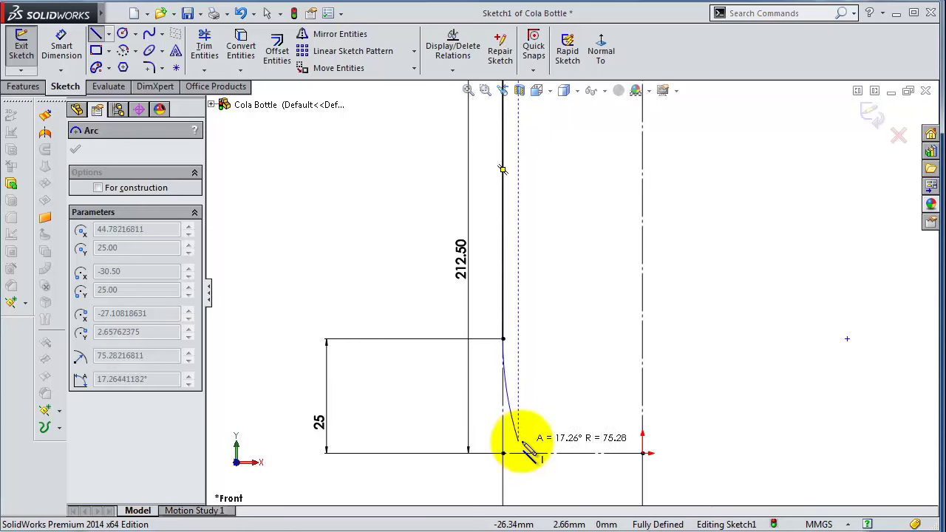
left_click(527, 442)
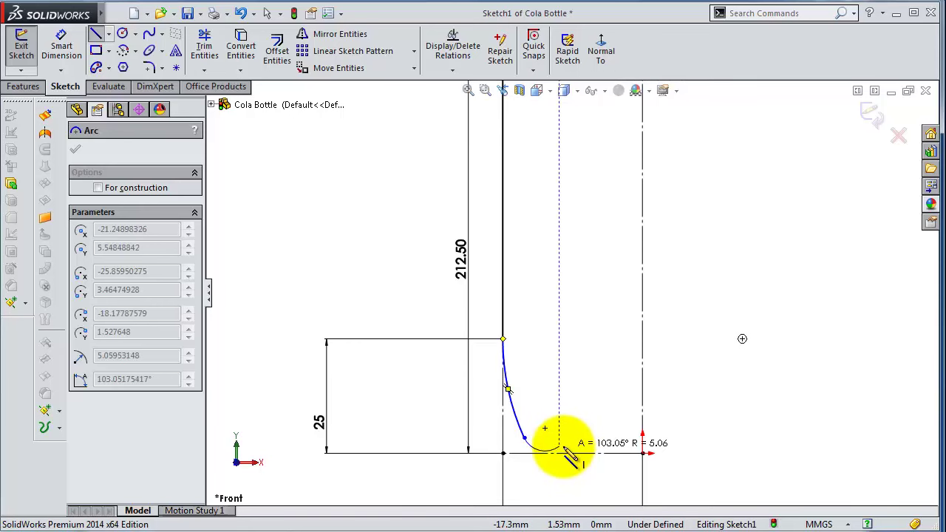
left_click(545, 452)
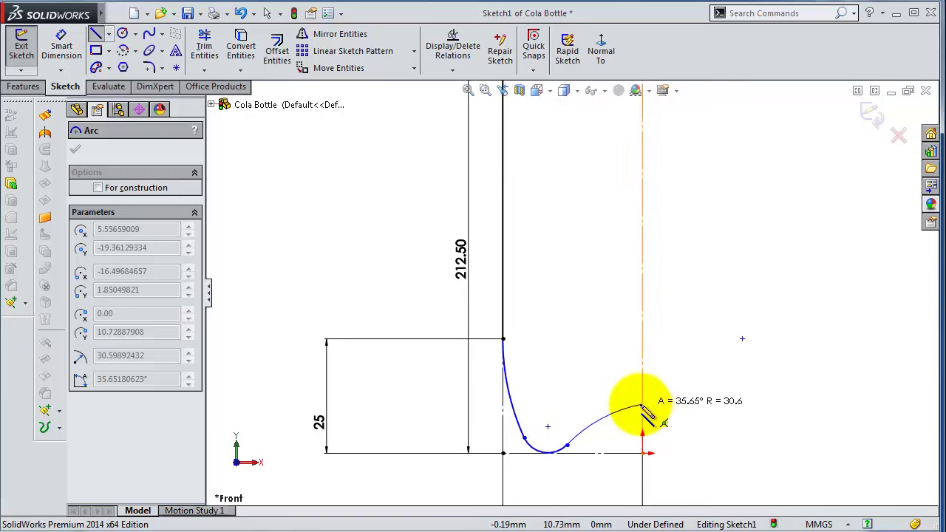
left_click(642, 404)
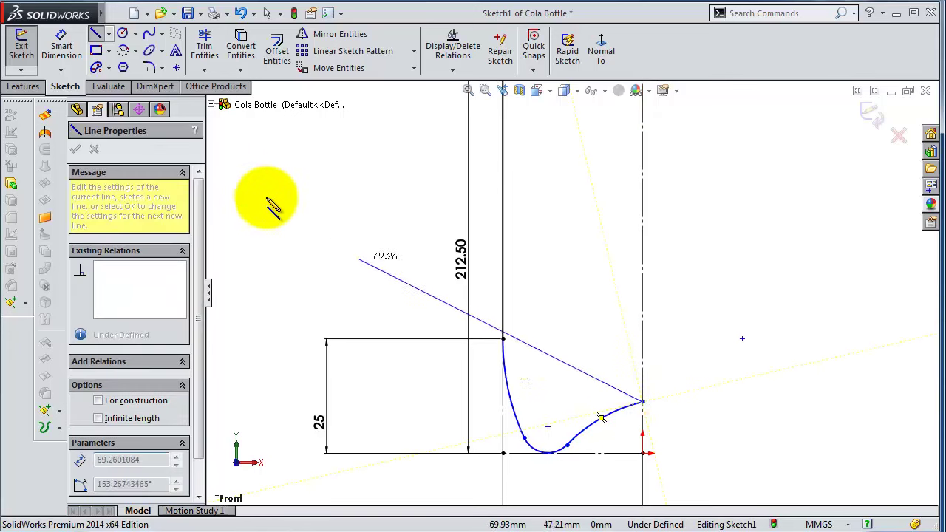
Give the long upper arc a 45 mm radius
left_click(63, 40)
scroll(534, 449, "down", 2)
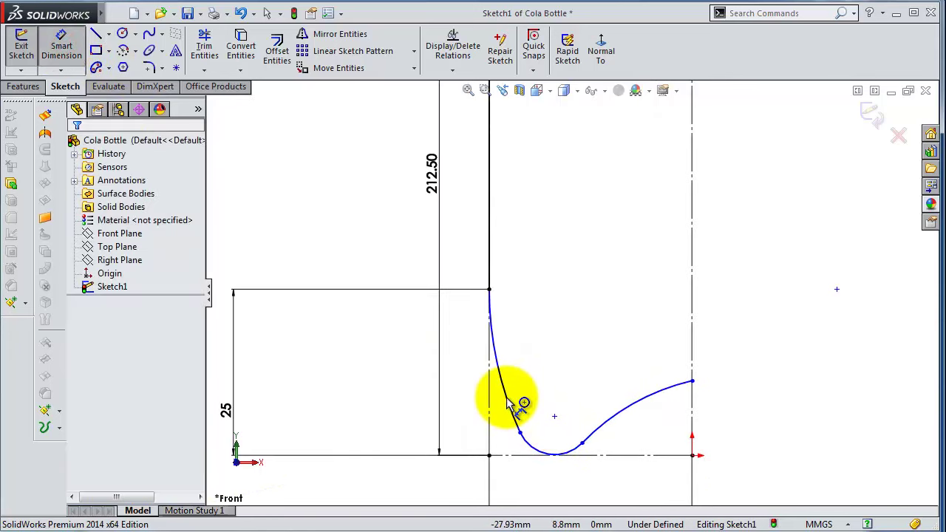
key("Escape")
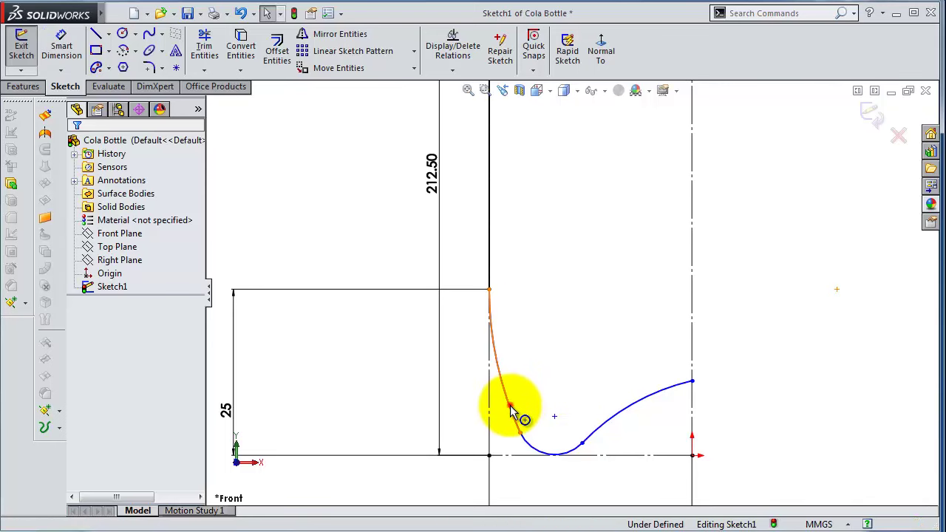
left_click(514, 410)
left_click(71, 37)
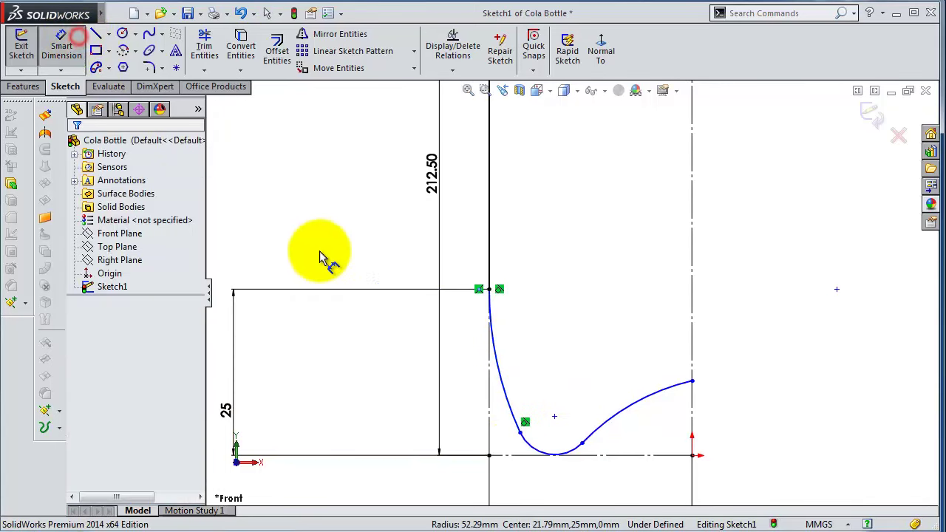
left_click(502, 384)
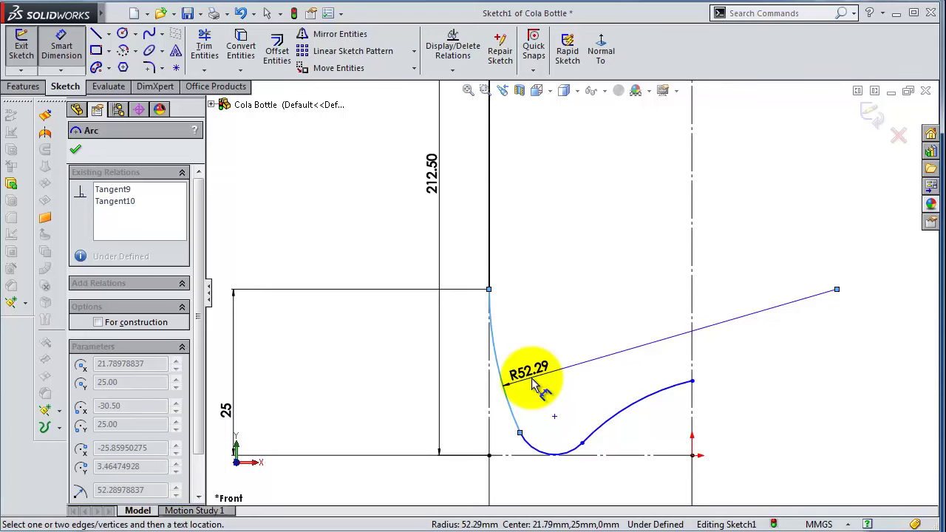
left_click(532, 383)
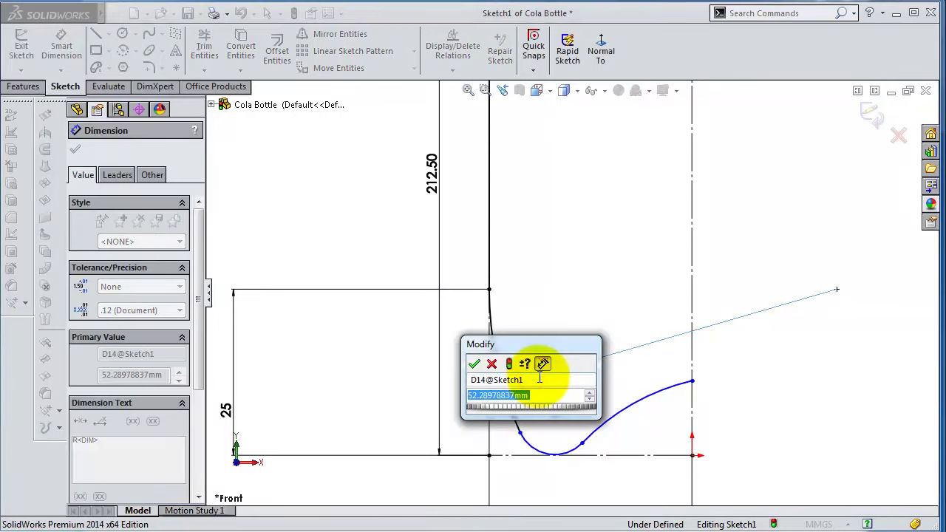
type("45")
key("Return")
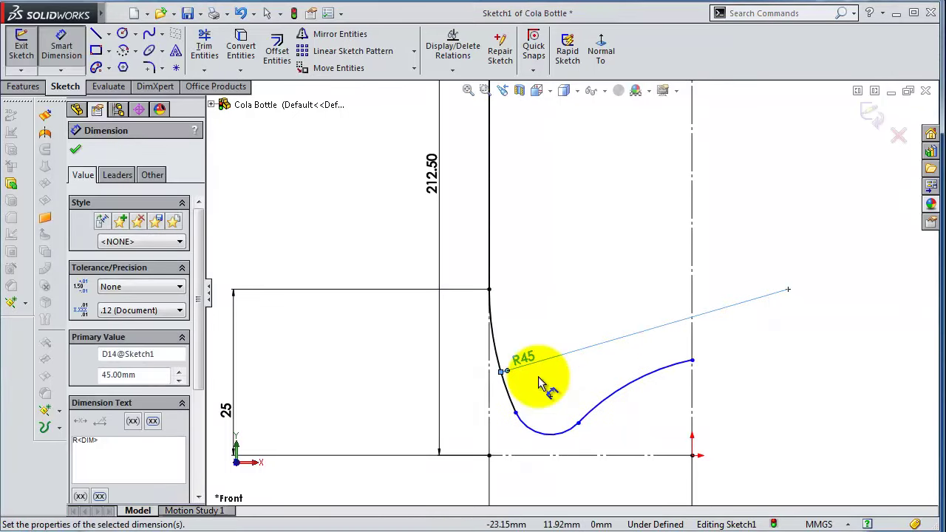
scroll(550, 428, "down", 1)
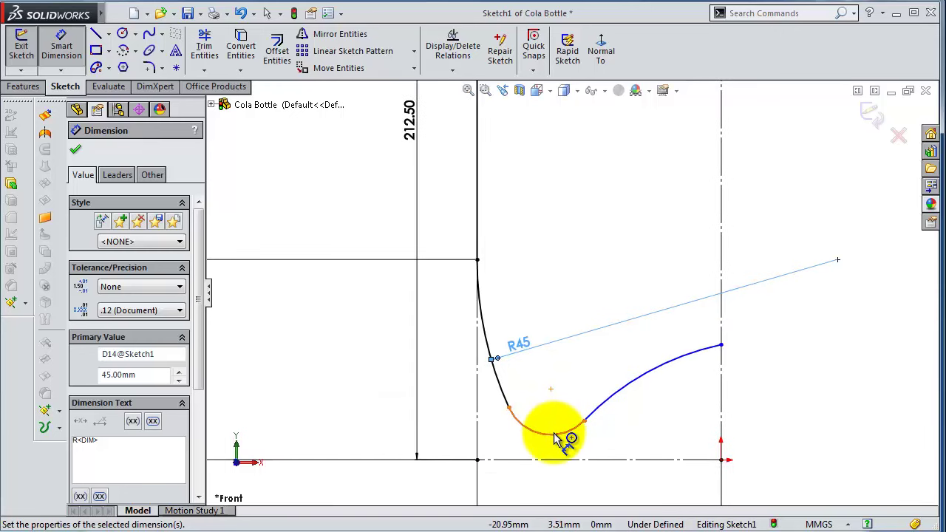
Set the small bottom arc to R6 and the rising arc to R25
left_click(556, 435)
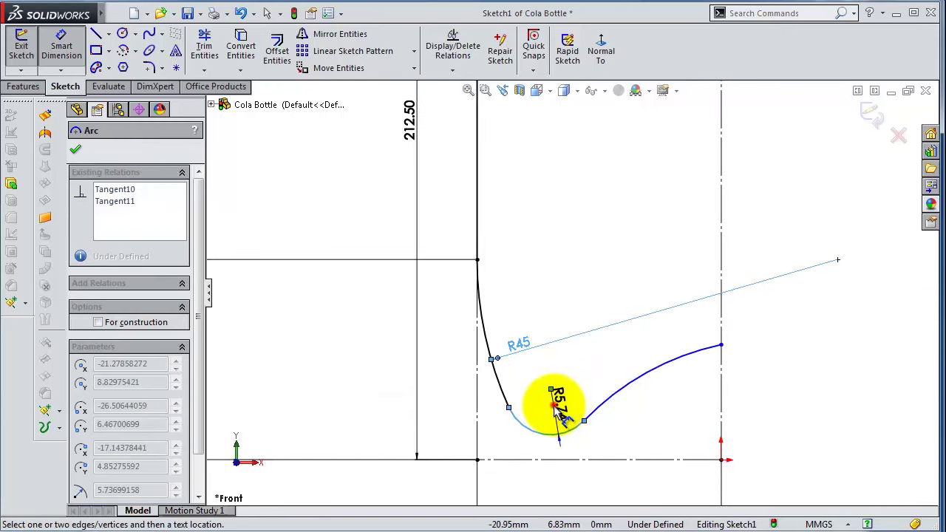
left_click(556, 408)
type("6")
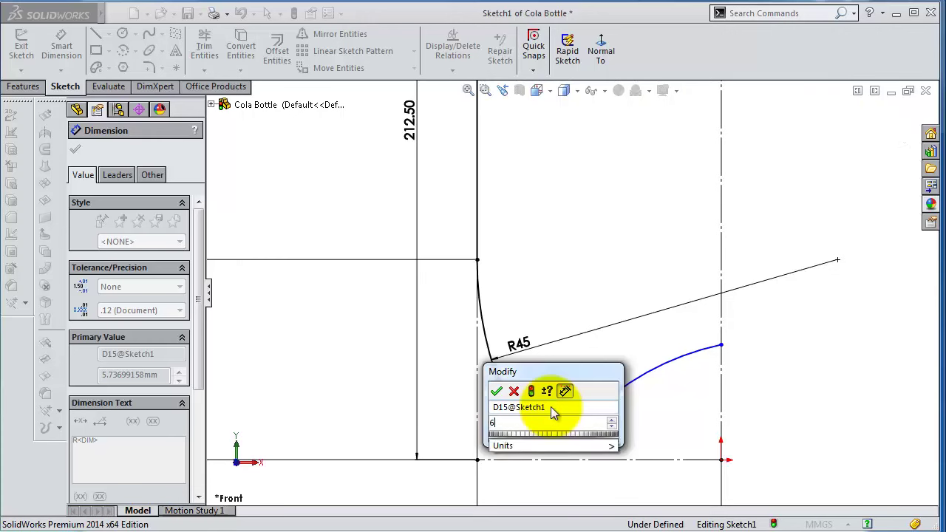
key("Return")
scroll(638, 379, "down", 2)
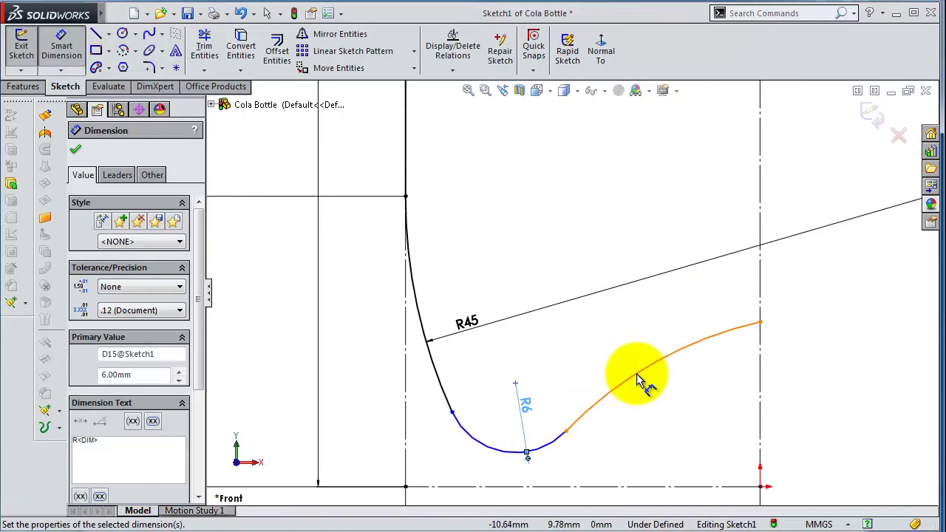
left_click(645, 377)
left_click(644, 372)
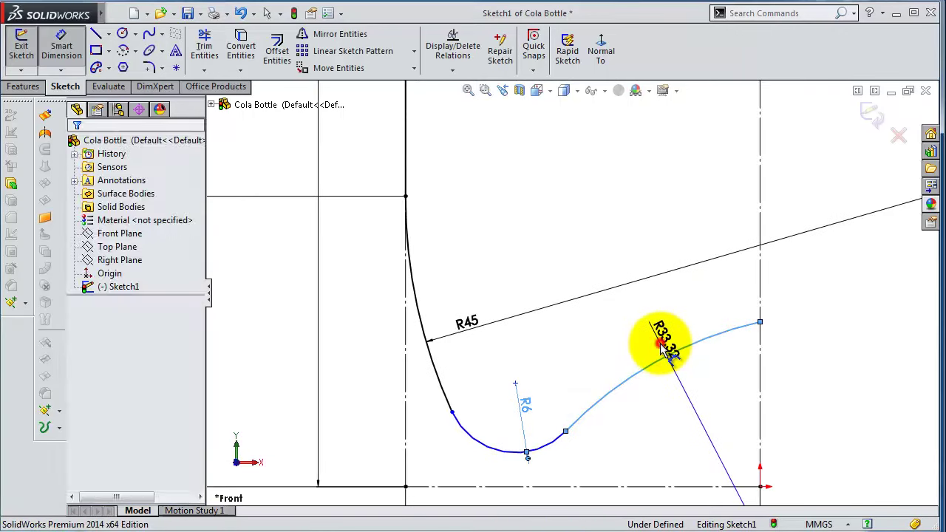
type("25")
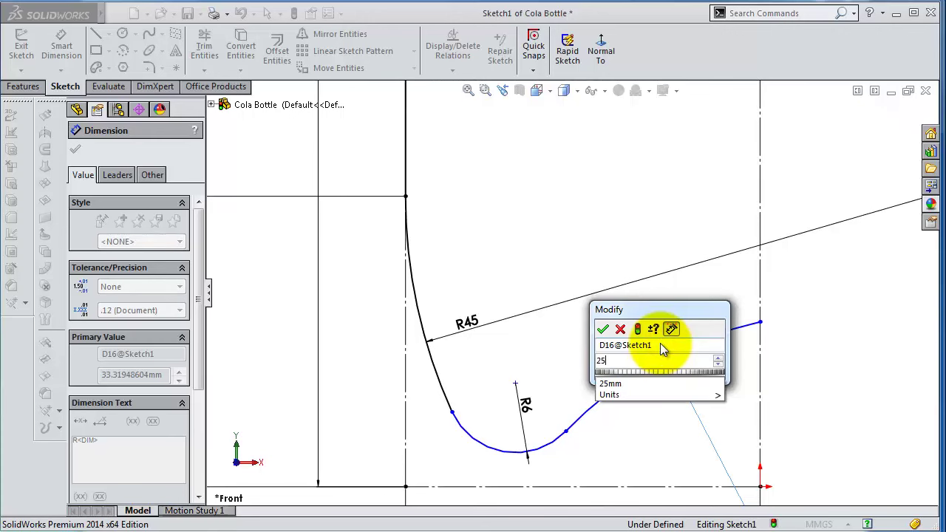
key("Return")
scroll(602, 397, "down", 1)
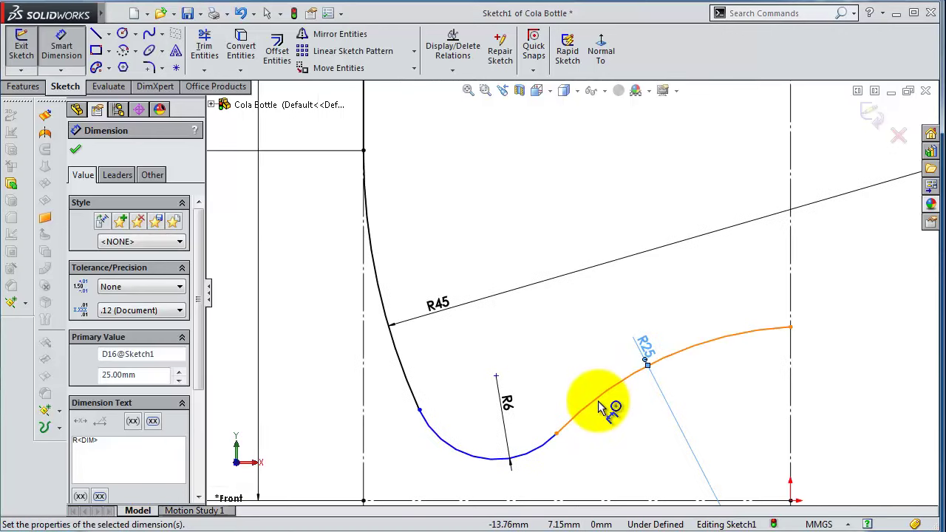
key("Escape")
Make the R6 arc tangent to the base line
left_click(540, 455)
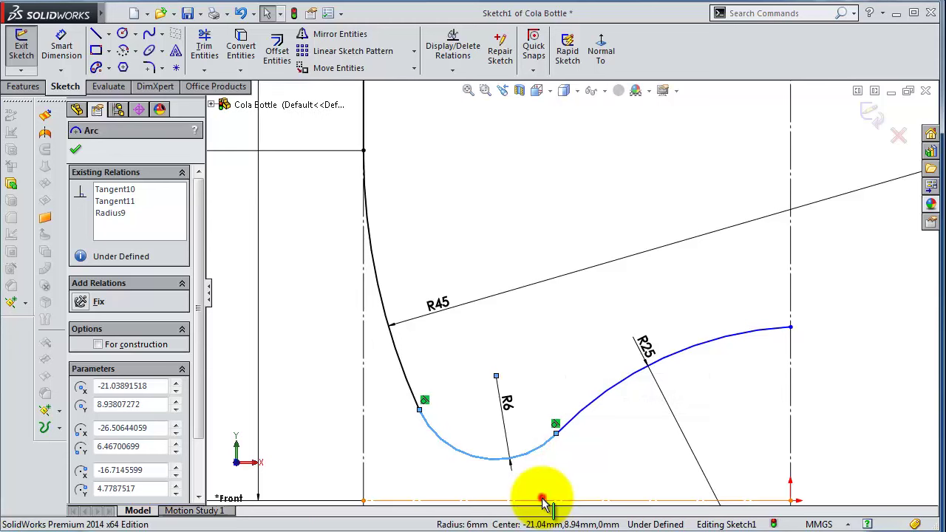
left_click(544, 500, "ctrl")
left_click(581, 435)
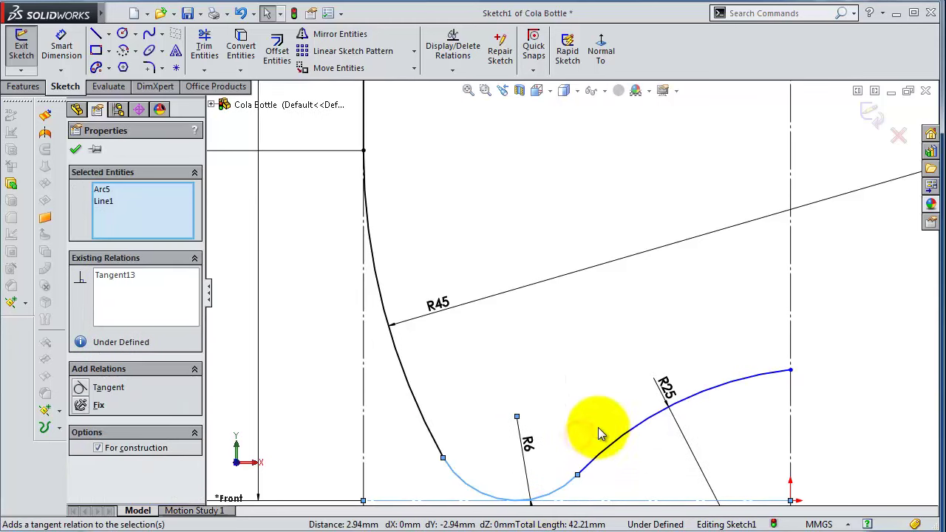
left_click(586, 394)
scroll(586, 394, "up", 5)
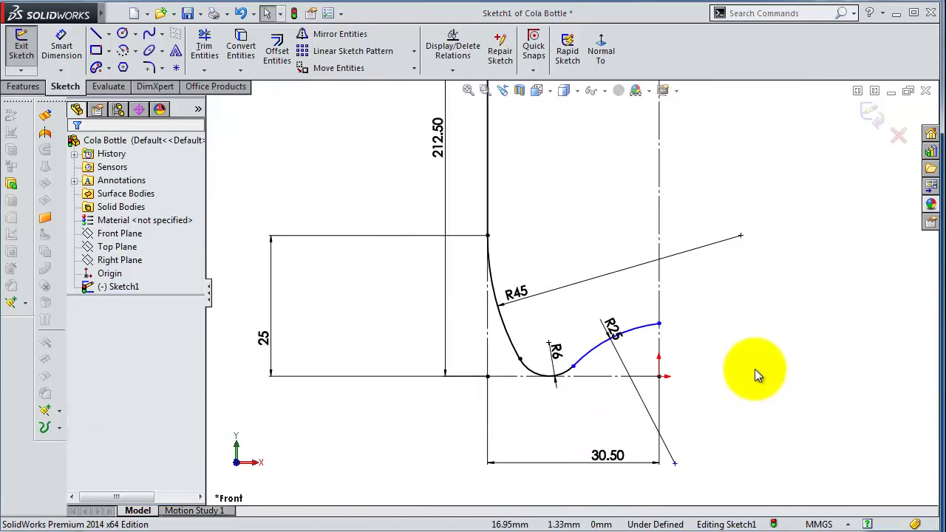
Close the profile with a vertical line from the R25 arc's upper endpoint to the top edge
scroll(698, 225, "up", 3)
scroll(676, 210, "up", 2)
scroll(624, 194, "up", 2)
scroll(551, 185, "up", 2)
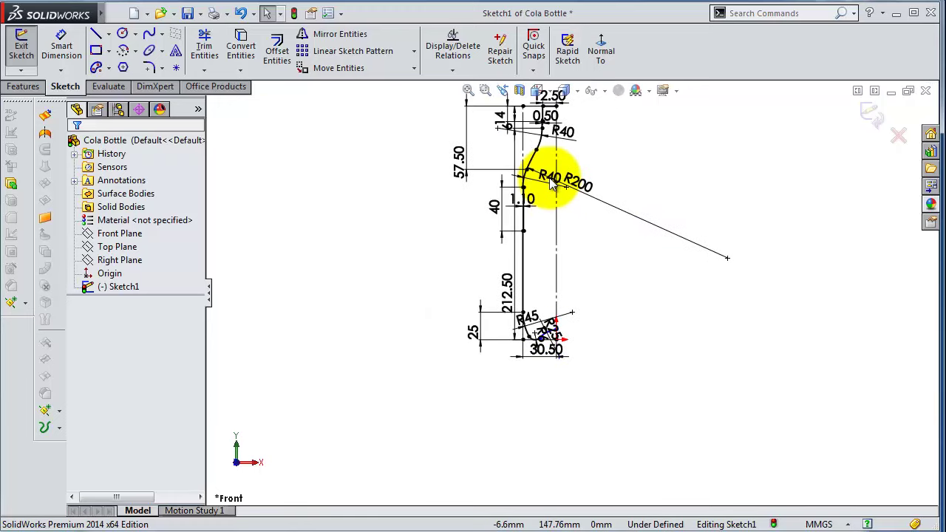
left_click(94, 39)
scroll(584, 322, "down", 2)
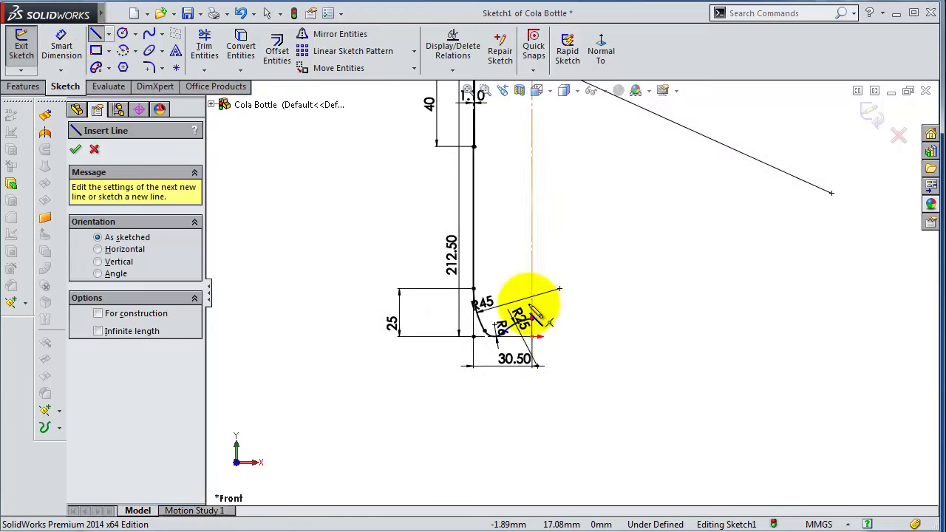
scroll(545, 297, "down", 2)
scroll(539, 306, "down", 2)
scroll(543, 325, "down", 1)
scroll(592, 366, "down", 1)
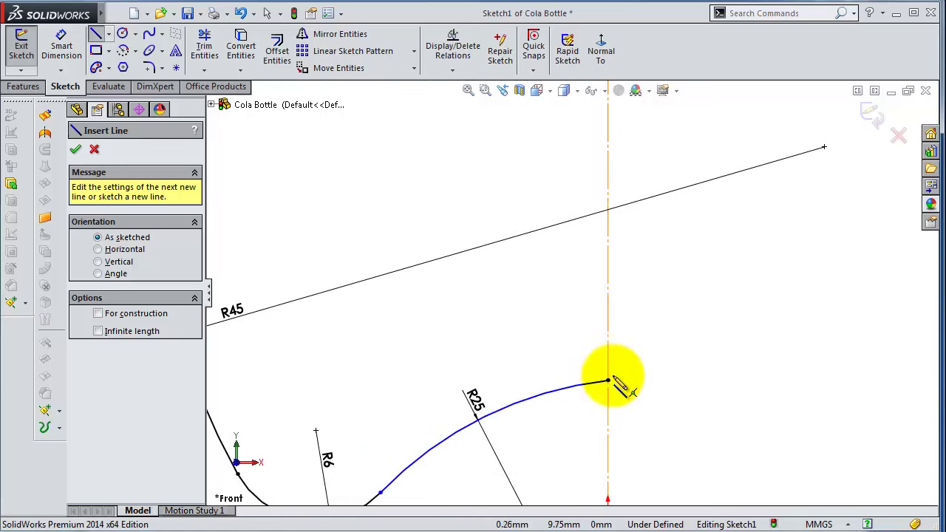
left_click(608, 382)
scroll(644, 289, "up", 3)
scroll(613, 207, "up", 2)
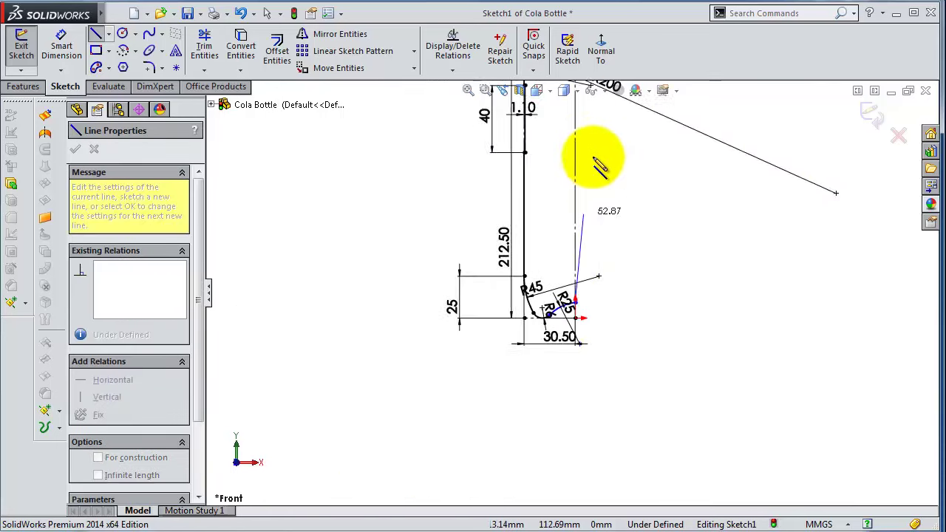
scroll(592, 152, "up", 1)
scroll(542, 264, "down", 4)
scroll(588, 284, "down", 1)
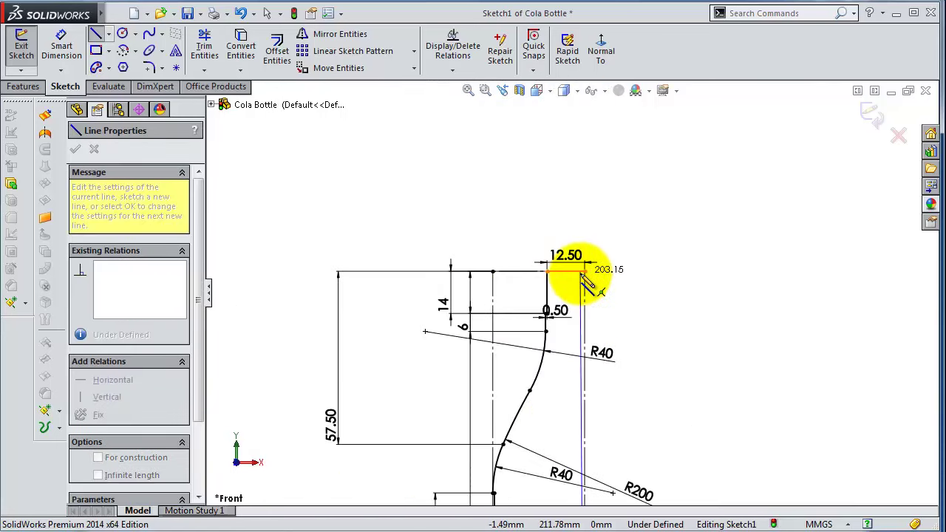
left_click(585, 273)
key("Escape")
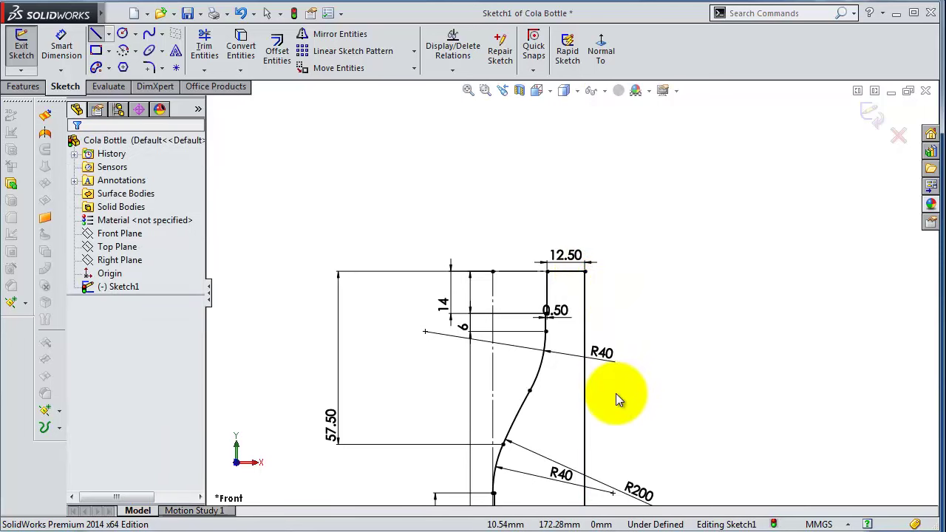
scroll(607, 395, "up", 2)
scroll(577, 388, "up", 1)
scroll(517, 366, "down", 3)
Dimension the R25 arc's upper endpoint 7.5 mm above the bottom line
scroll(500, 362, "down", 3)
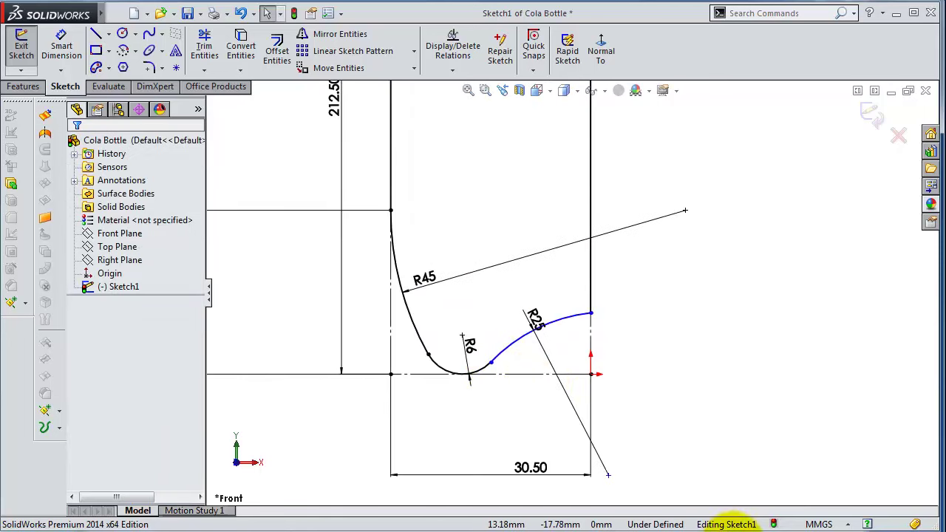
left_click(61, 46)
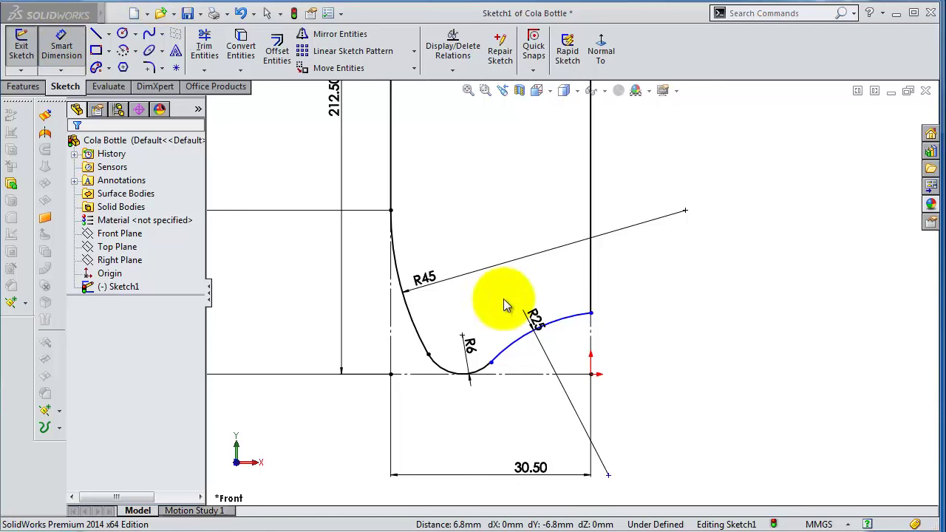
left_click(592, 316)
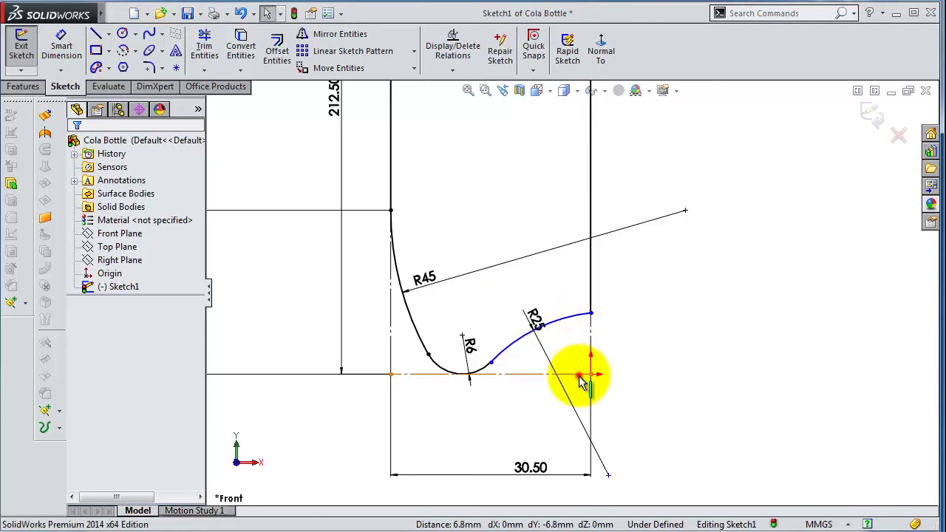
left_click(581, 377)
left_click(65, 46)
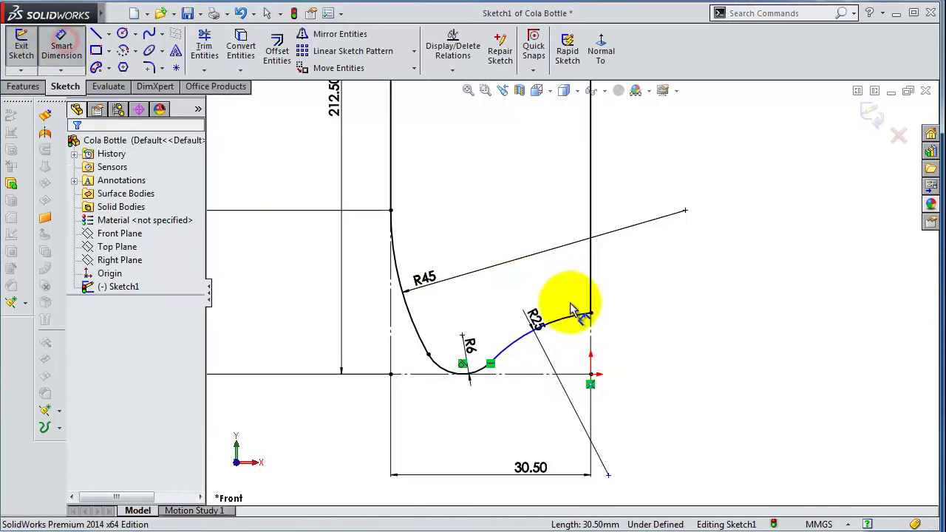
left_click(591, 314)
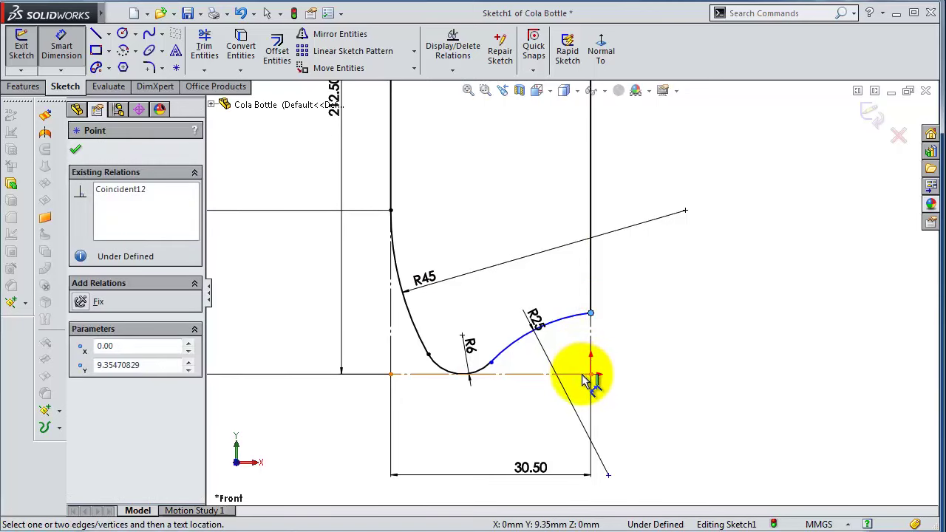
left_click(591, 377)
left_click(656, 348)
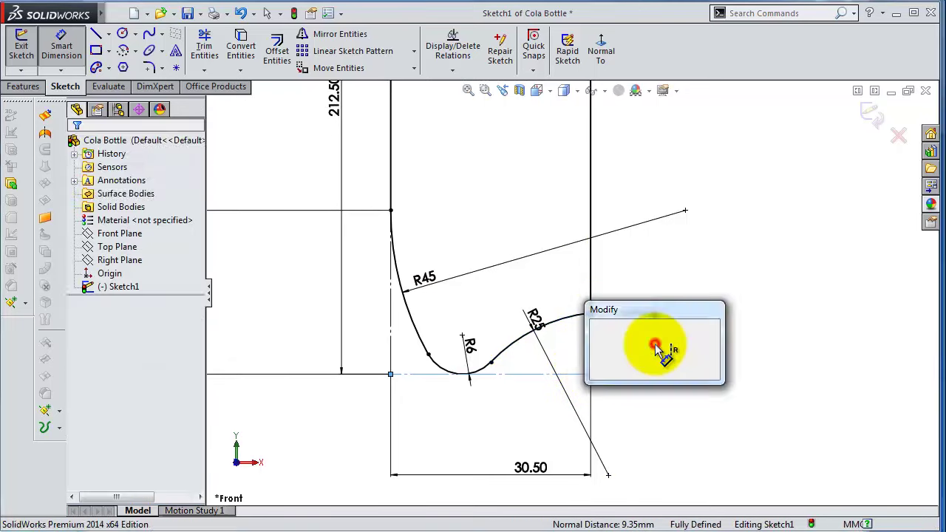
type("7")
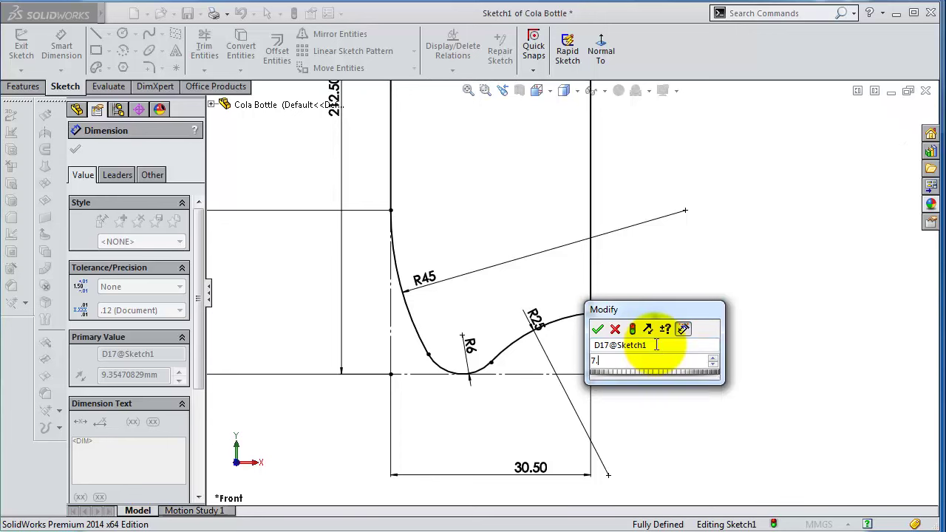
type(".5")
key("Return")
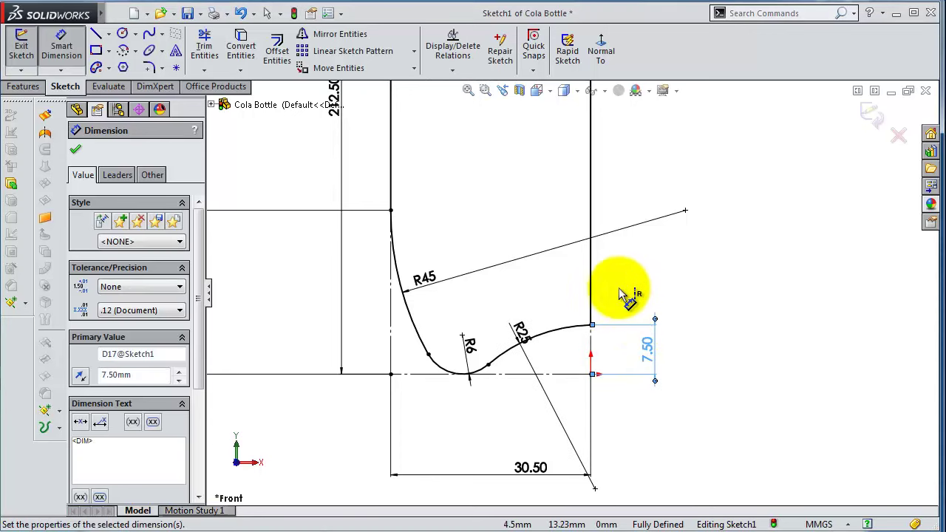
scroll(621, 294, "up", 1)
scroll(606, 311, "up", 1)
scroll(606, 230, "up", 1)
scroll(592, 222, "up", 1)
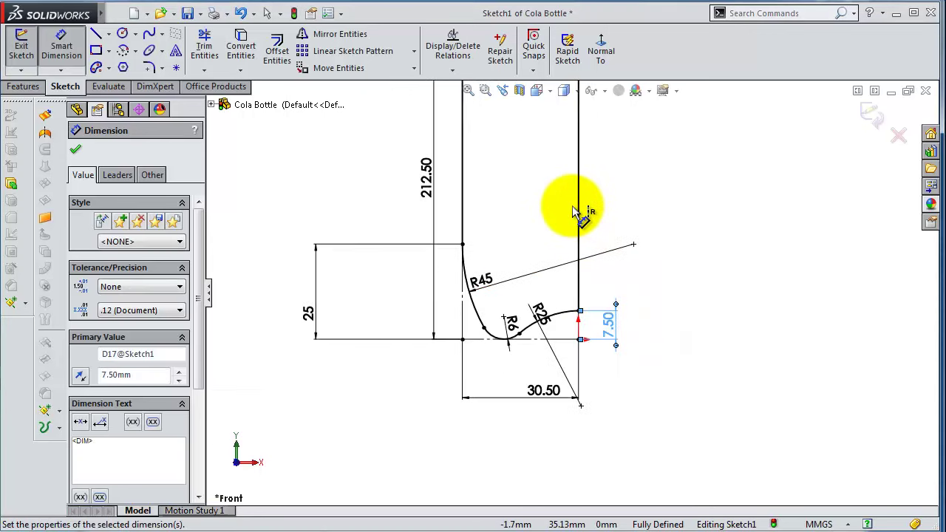
scroll(578, 200, "up", 2)
scroll(603, 185, "up", 2)
scroll(614, 296, "down", 5)
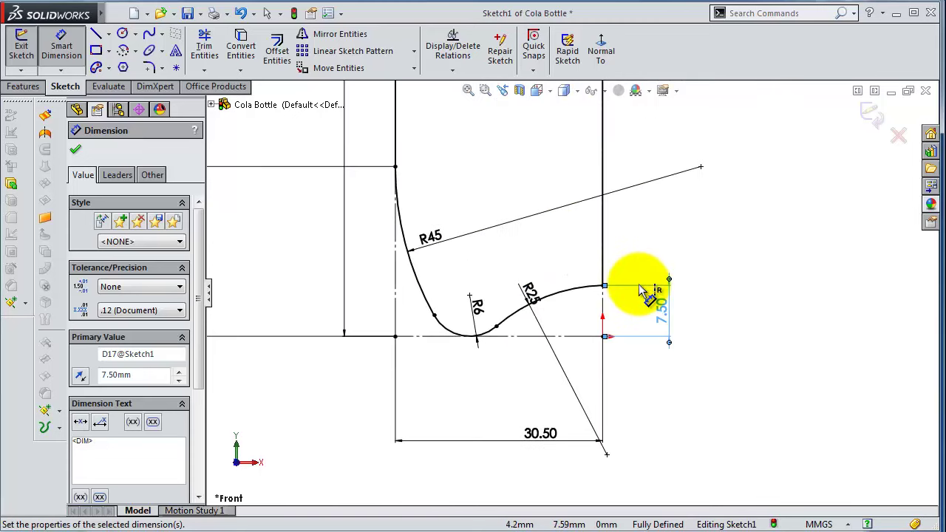
Move the R25 radius label below and right of the arc
left_click(643, 290)
left_click_drag(527, 290, 668, 403)
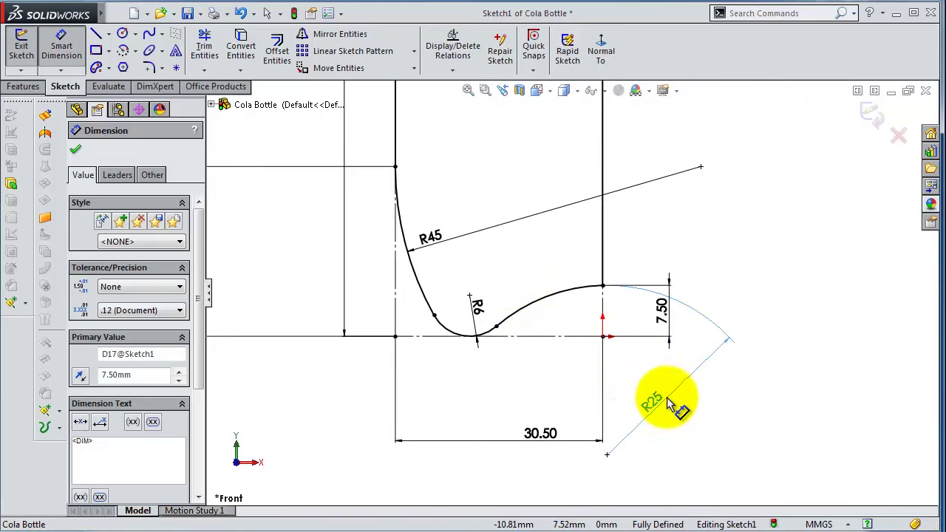
left_click(584, 388)
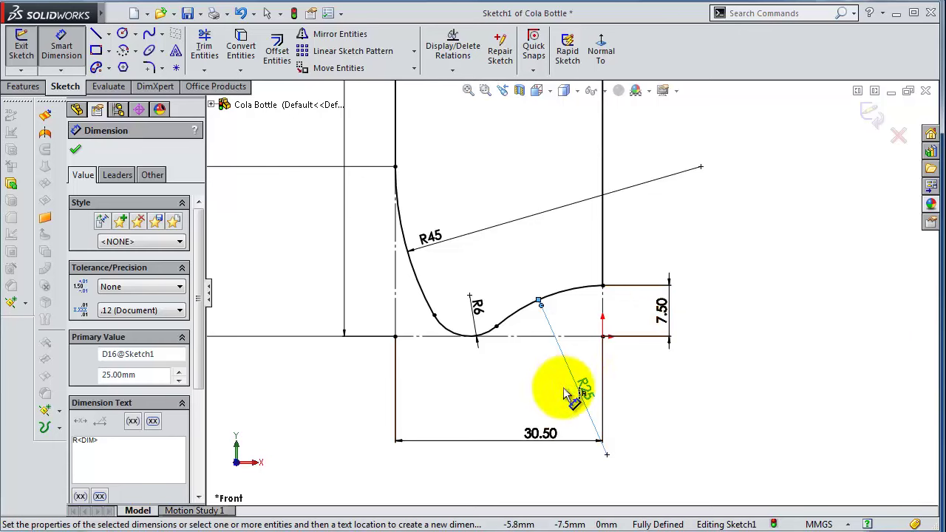
left_click(517, 436)
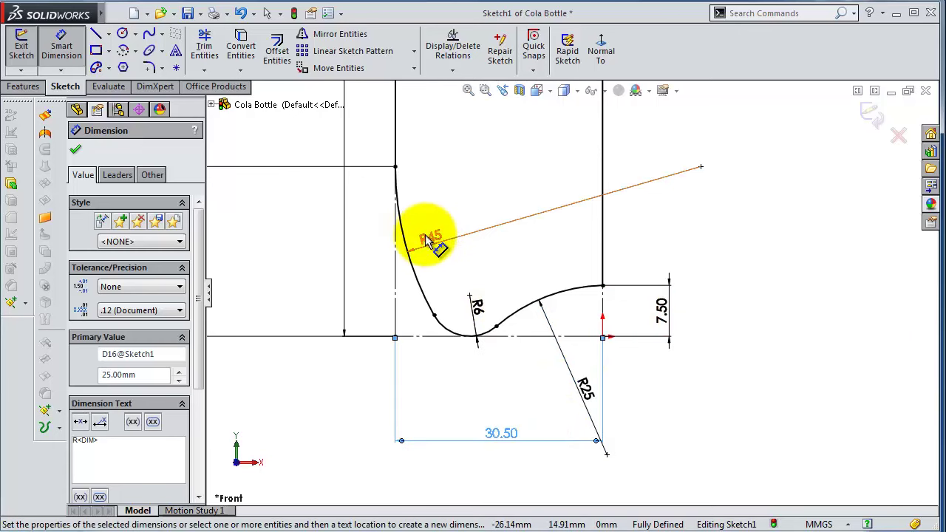
Exit dimensioning and zoom around to check the fully defined bottle profile
key("Escape")
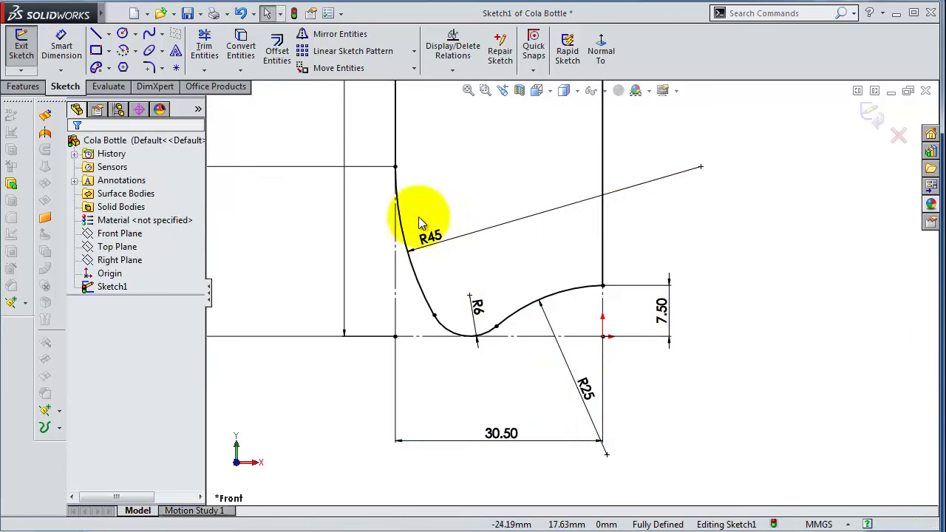
scroll(385, 222, "up", 2)
scroll(370, 214, "up", 1)
scroll(443, 170, "up", 1)
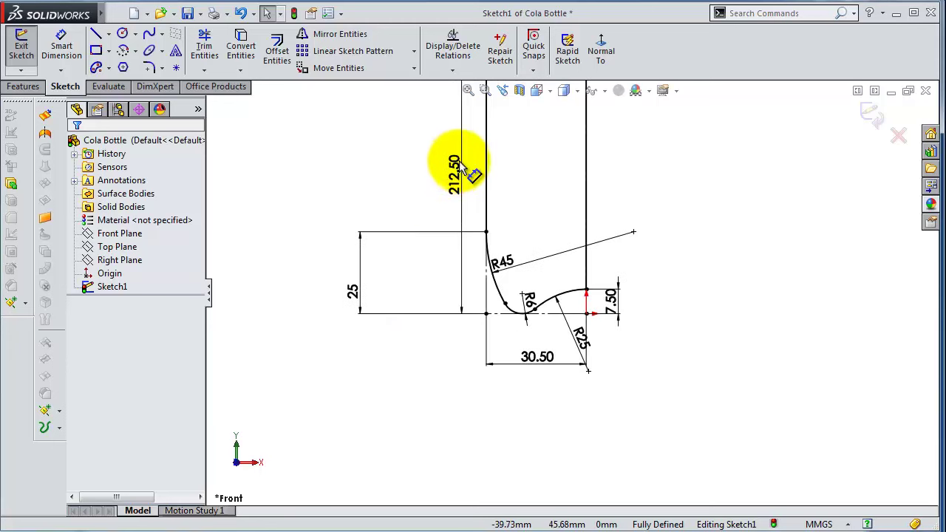
scroll(495, 155, "down", 1)
scroll(503, 152, "down", 1)
scroll(518, 144, "up", 1)
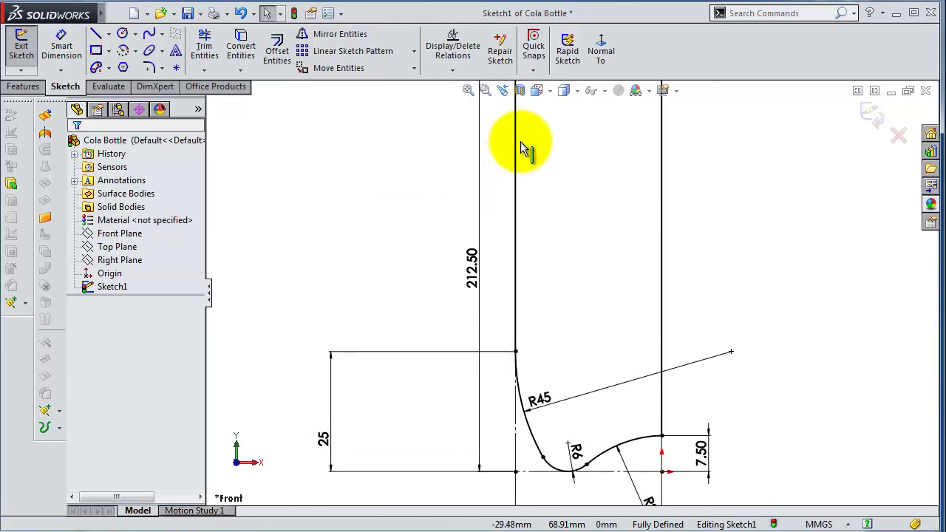
scroll(569, 130, "up", 2)
scroll(568, 129, "down", 2)
scroll(542, 244, "down", 1)
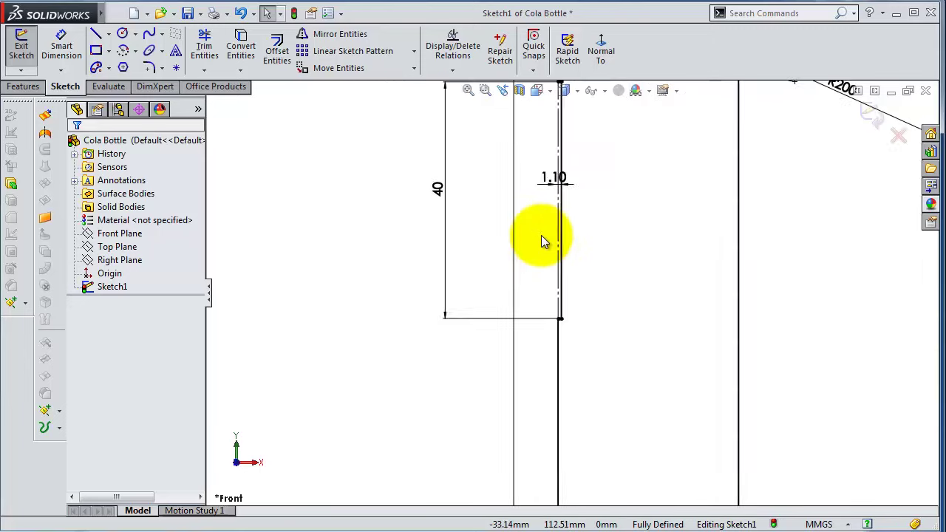
scroll(588, 184, "up", 2)
scroll(591, 158, "down", 1)
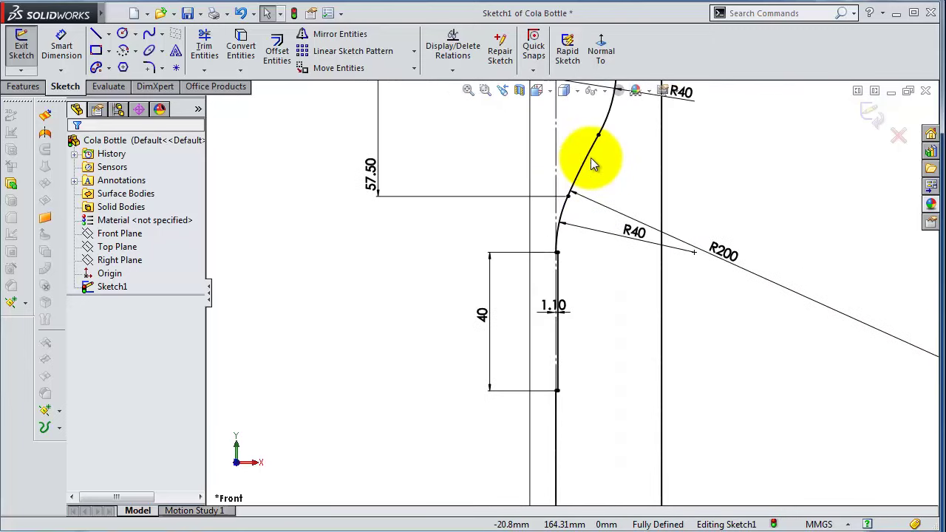
scroll(591, 158, "down", 1)
scroll(704, 273, "up", 1)
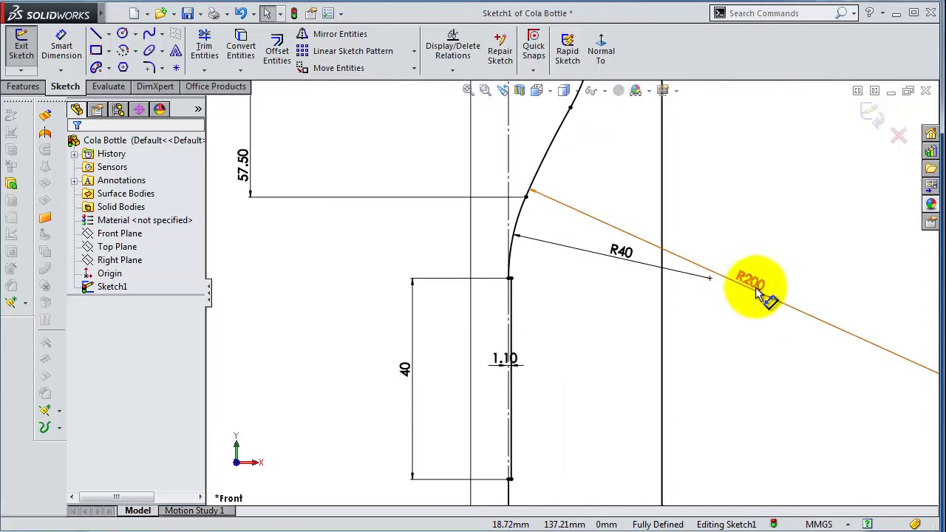
scroll(668, 182, "up", 1)
scroll(612, 167, "up", 1)
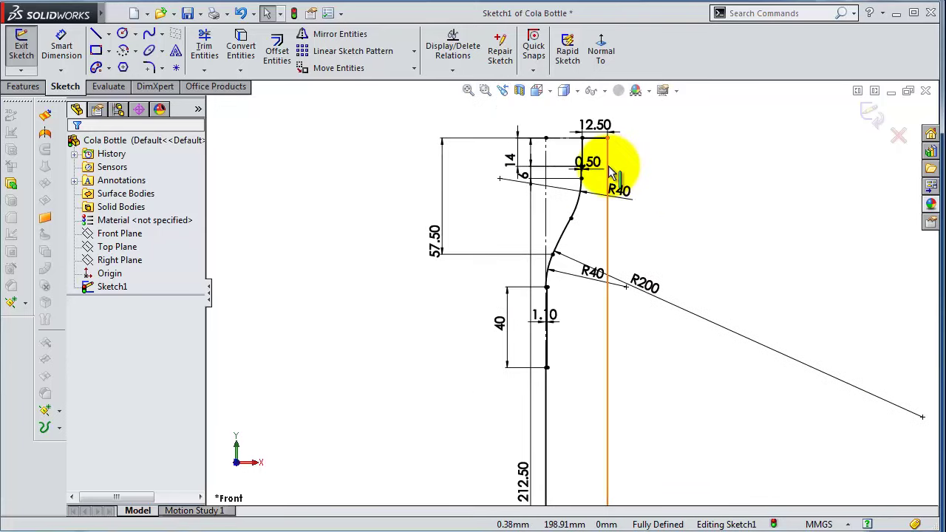
scroll(602, 158, "down", 1)
scroll(596, 203, "down", 1)
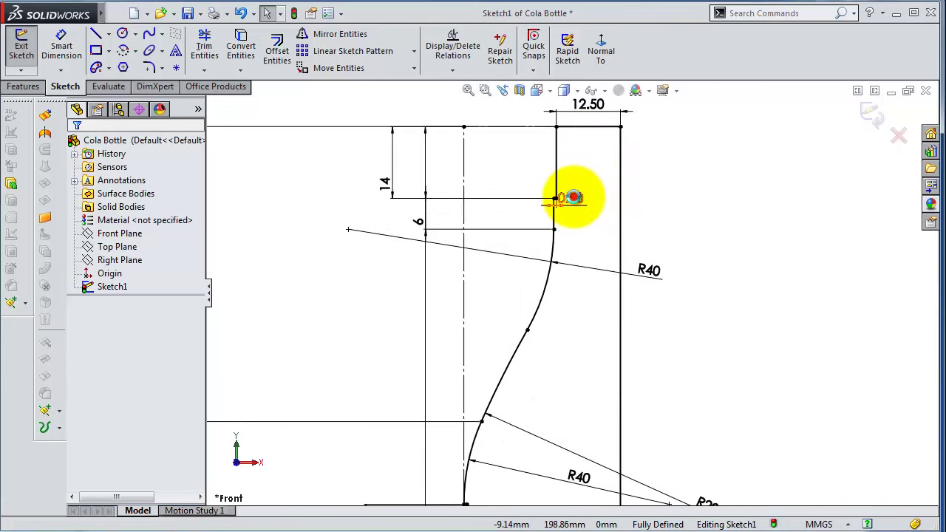
Select the 0.50 and upper R40 dimensions near the neck
left_click(585, 214)
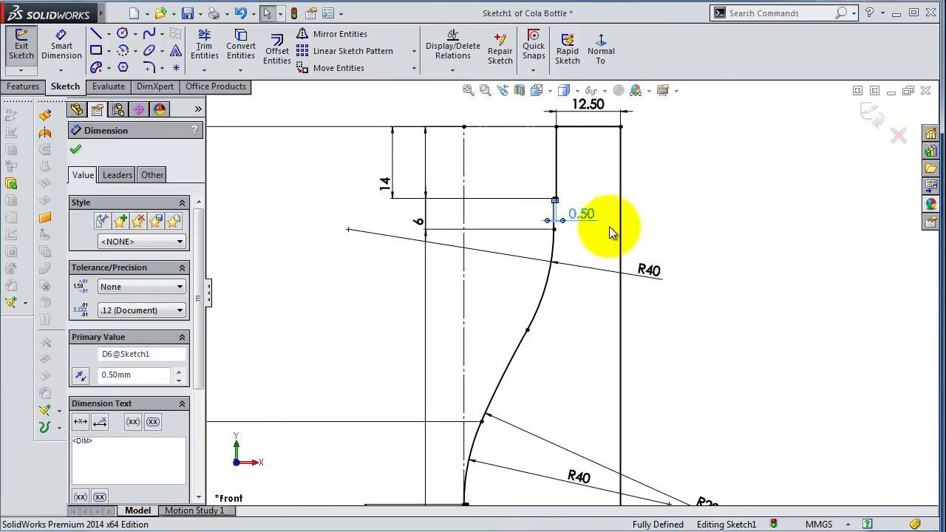
left_click(649, 270)
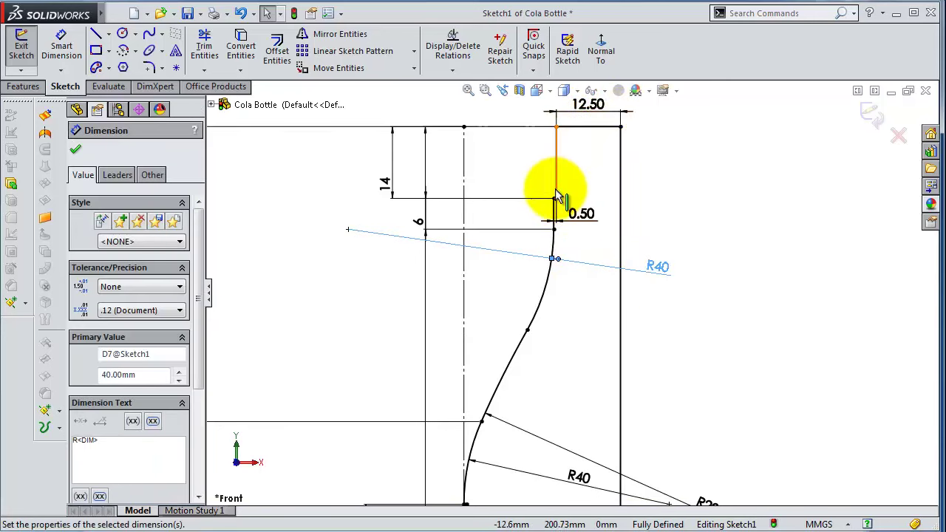
scroll(547, 414, "up", 3)
scroll(570, 425, "up", 3)
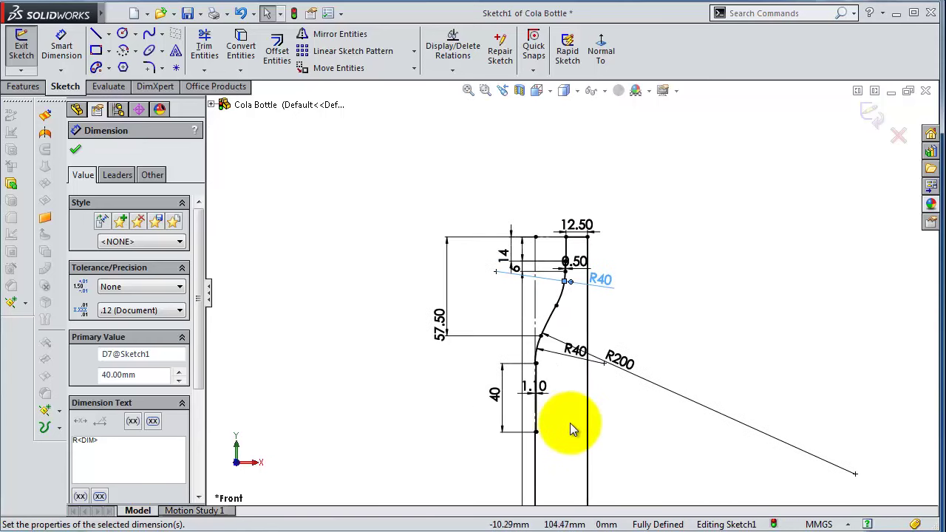
scroll(573, 432, "up", 4)
scroll(598, 467, "down", 2)
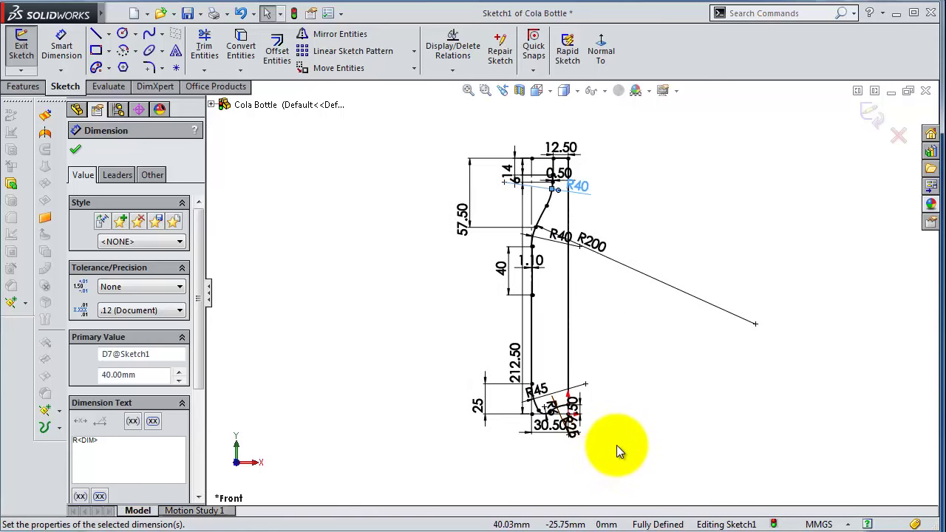
Revolve the profile 360° about Line20 into a solid bottle
left_click(76, 151)
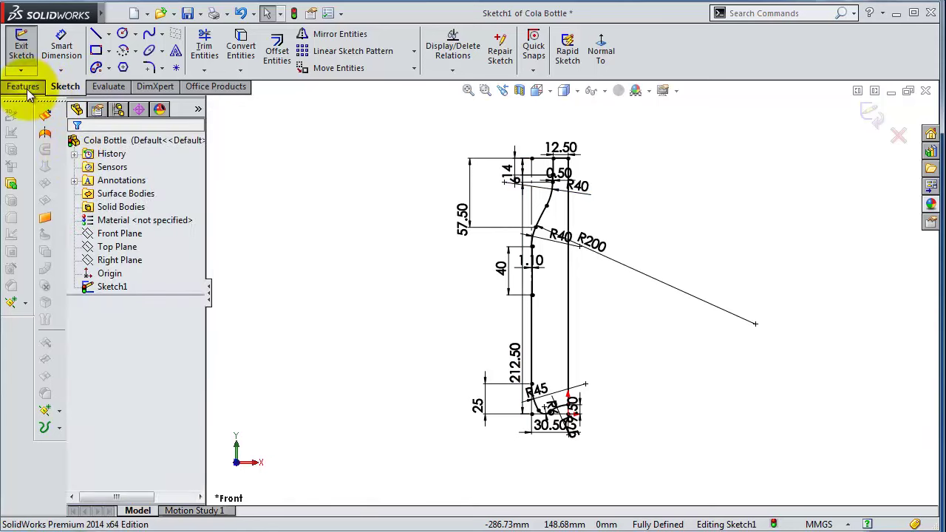
left_click(23, 87)
left_click(74, 53)
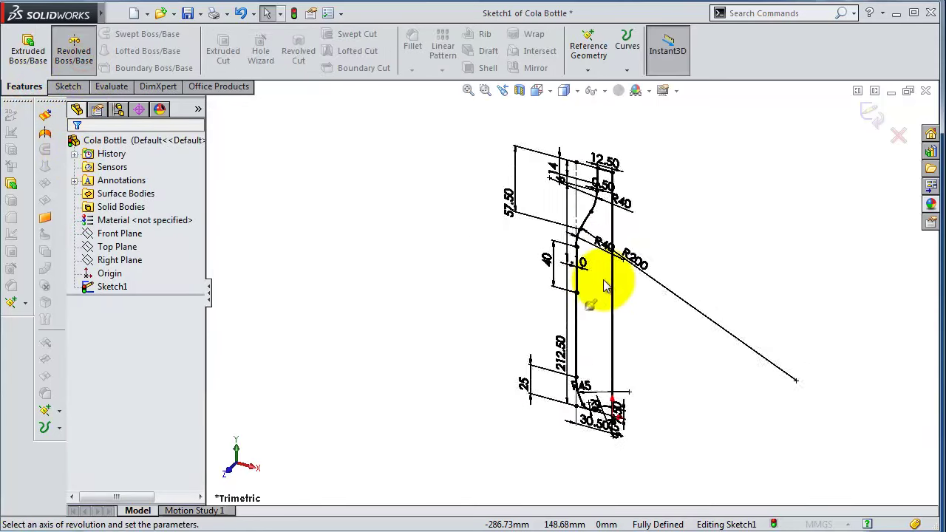
left_click(611, 285)
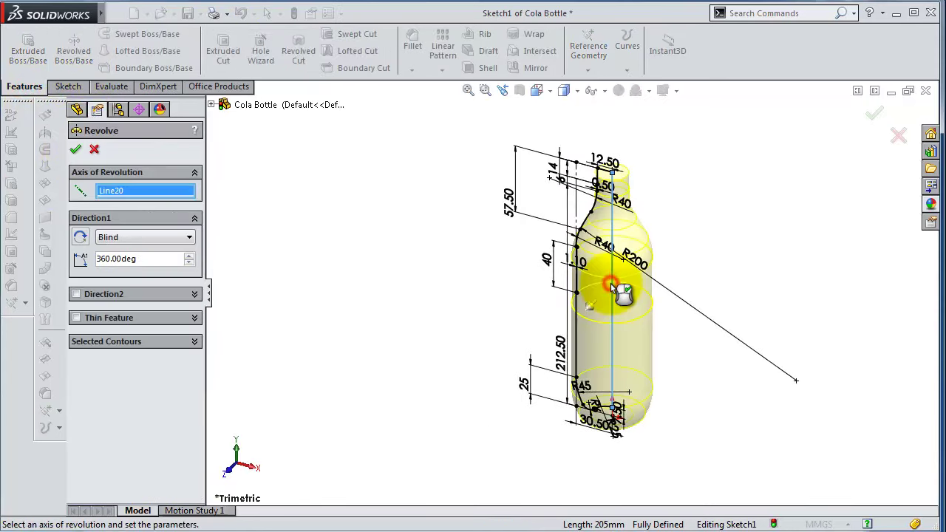
left_click(874, 114)
mouse_move(706, 305)
middle_mouse_down()
mouse_move(796, 173)
mouse_move(748, 271)
middle_mouse_up()
scroll(747, 271, "down", 5)
Fillet the shoulder ring edge and two other ring edges at 0.24 mm radius
left_click(413, 40)
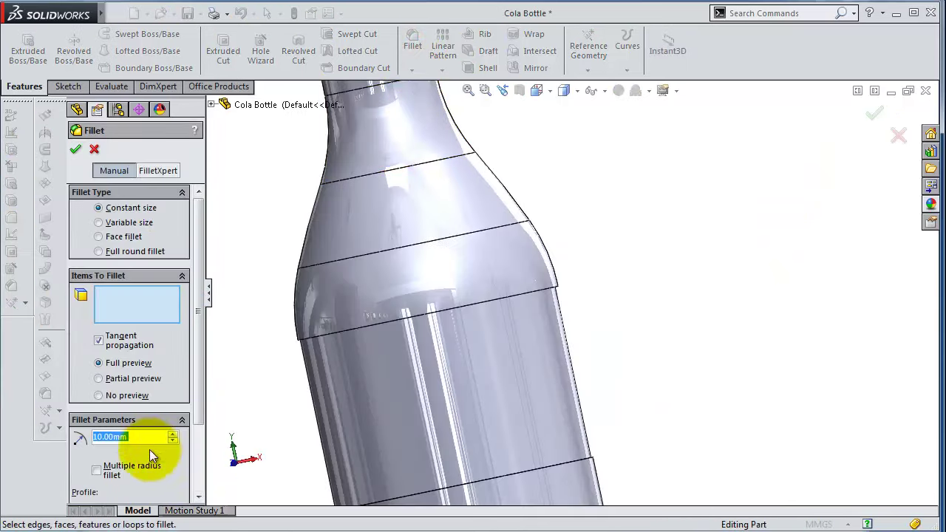
type("0.")
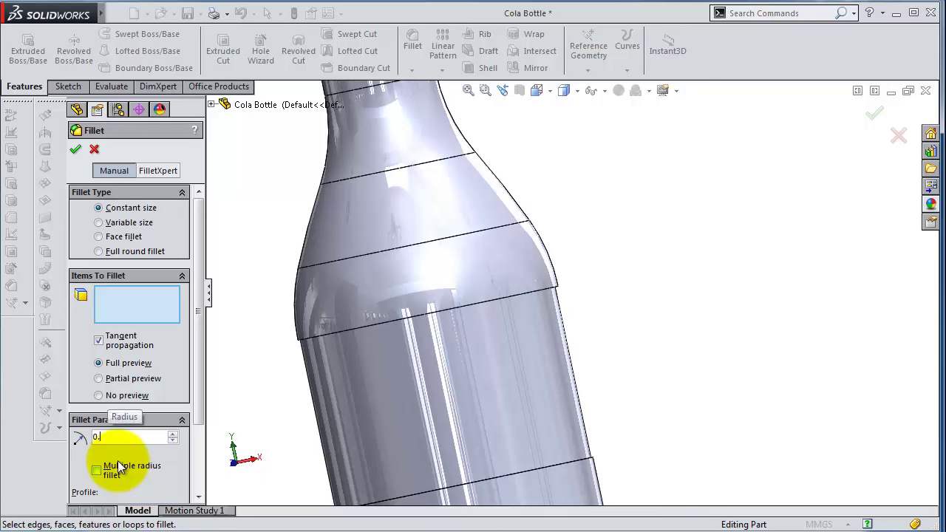
type("24")
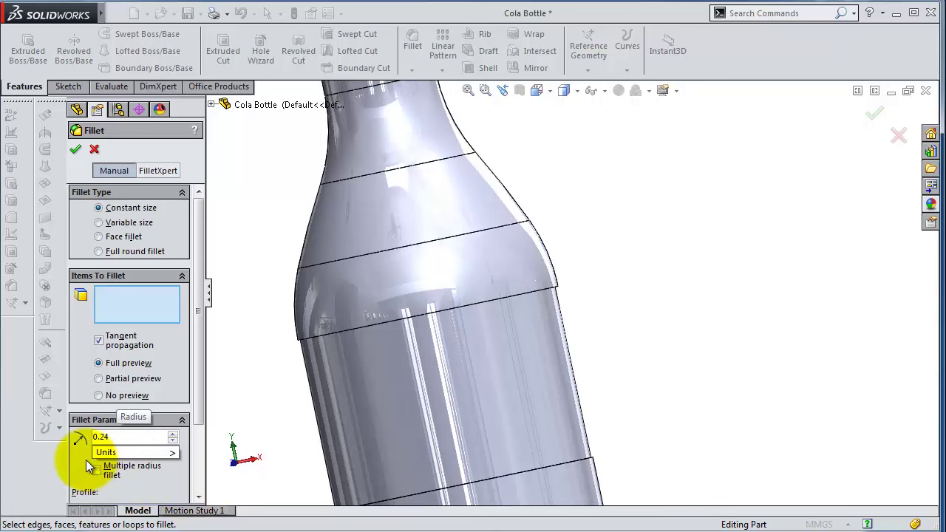
left_click(85, 460)
scroll(473, 274, "down", 3)
scroll(436, 239, "down", 3)
scroll(409, 304, "down", 3)
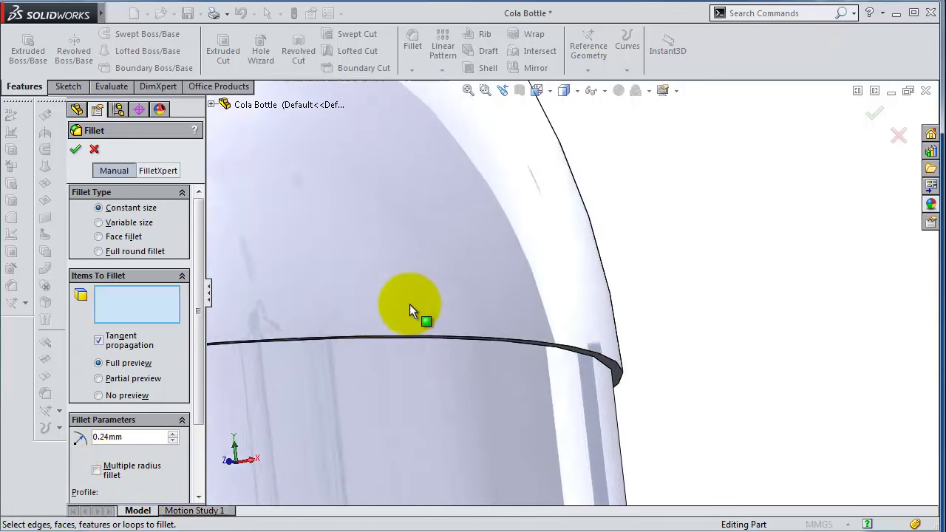
left_click(439, 339)
scroll(444, 341, "down", 2)
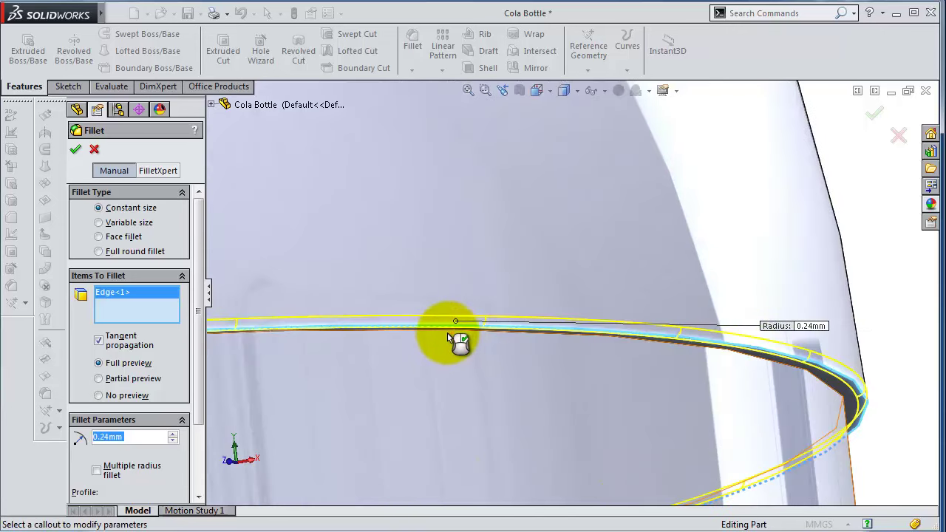
left_click(448, 334)
scroll(617, 346, "up", 2)
scroll(633, 362, "up", 2)
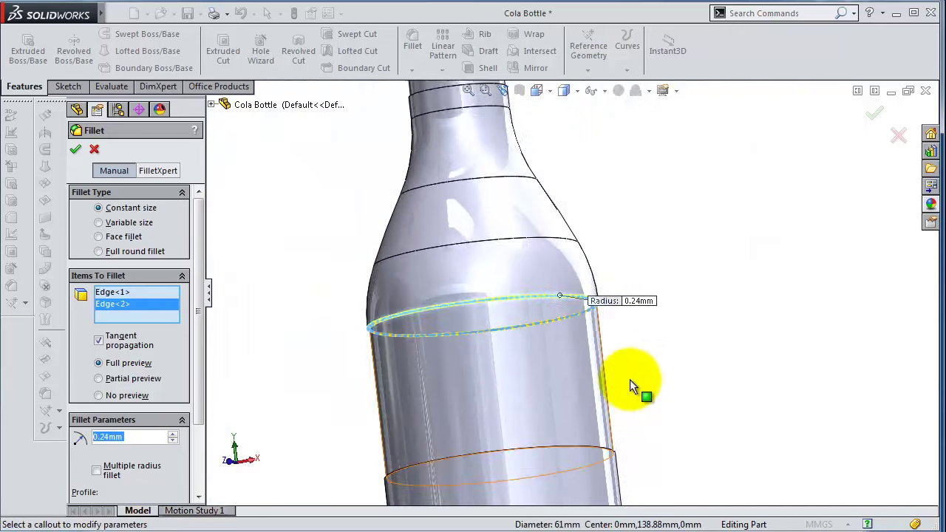
scroll(606, 388, "up", 2)
scroll(573, 362, "down", 2)
scroll(562, 318, "down", 2)
scroll(564, 348, "down", 2)
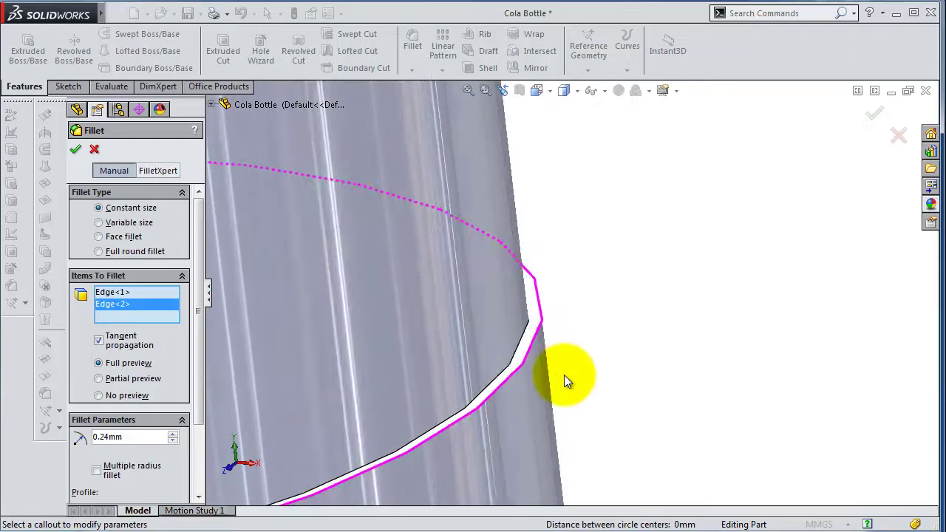
left_click(535, 339)
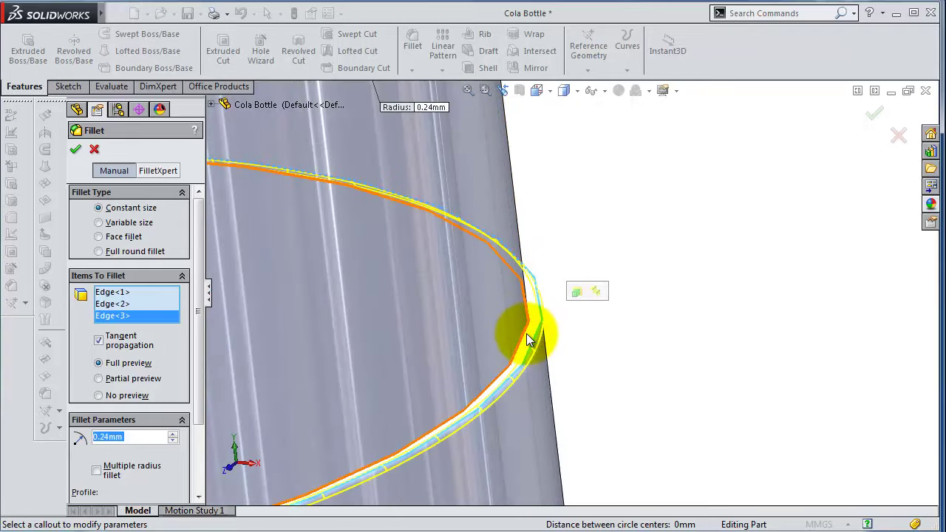
left_click(875, 113)
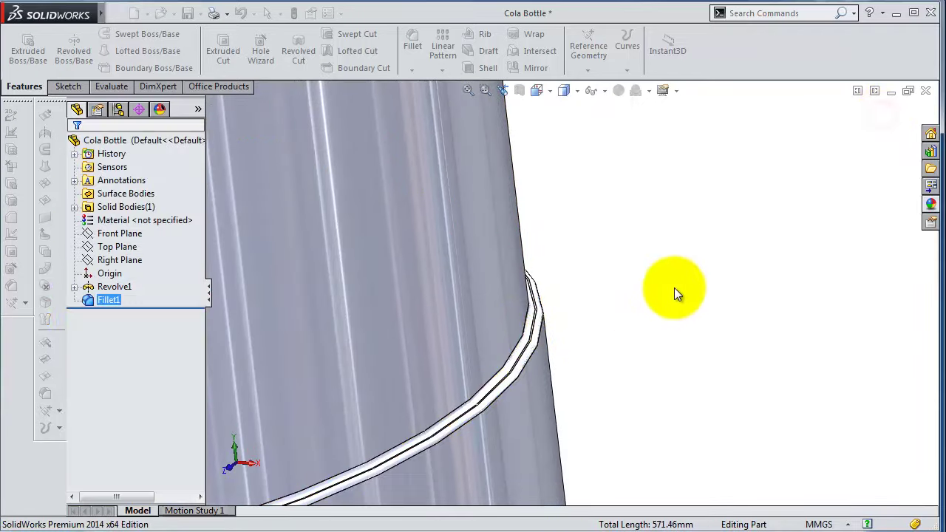
scroll(630, 306, "up", 1)
scroll(577, 274, "up", 2)
scroll(577, 220, "up", 2)
Start a new sketch on the Right Plane, viewed normal to it
scroll(563, 173, "up", 1)
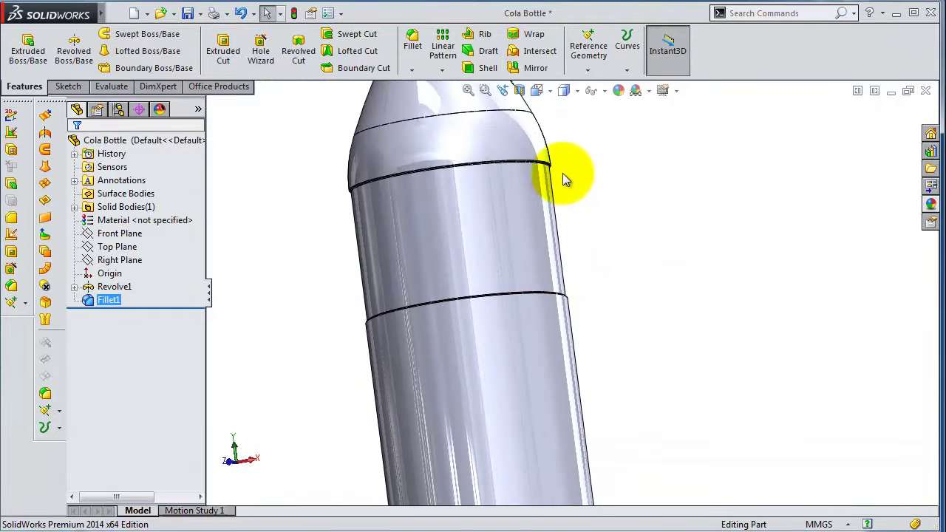
mouse_move(563, 173)
middle_mouse_down()
mouse_move(588, 202)
mouse_move(633, 194)
mouse_move(640, 226)
middle_mouse_up()
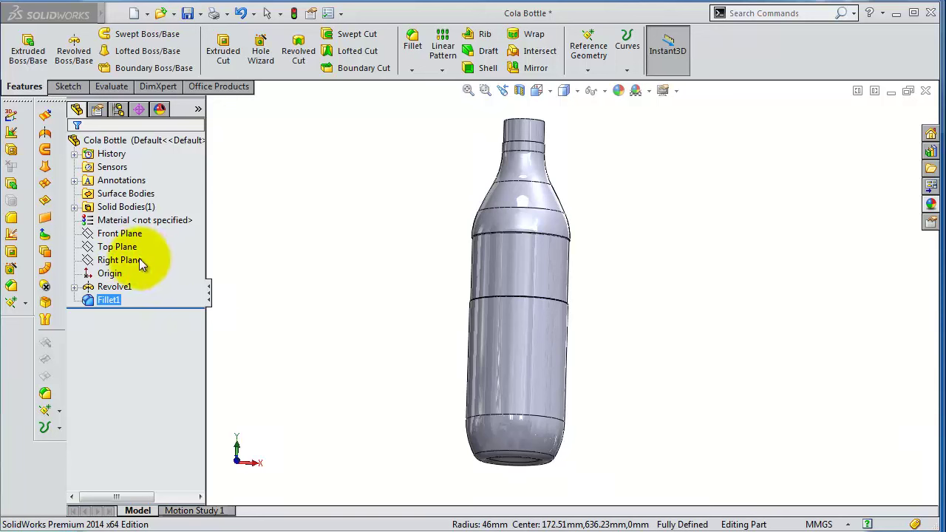
left_click(121, 261)
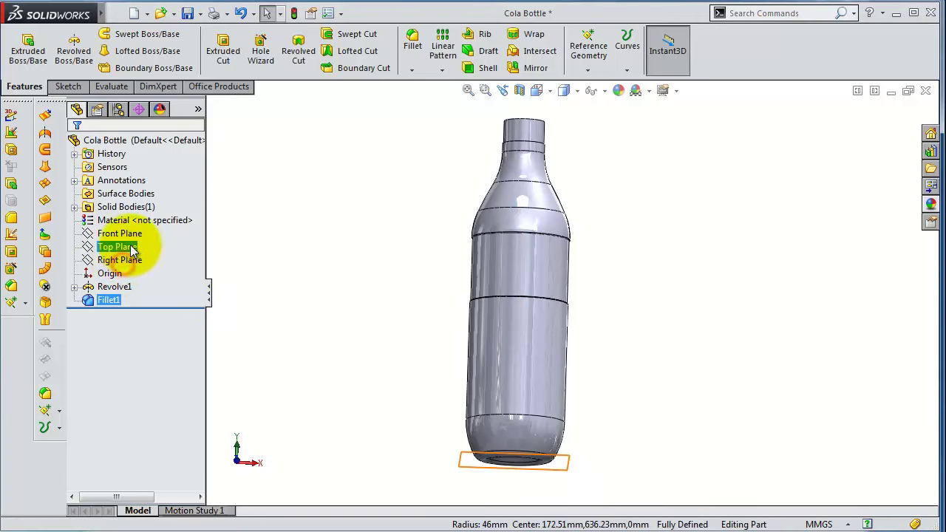
left_click(136, 246)
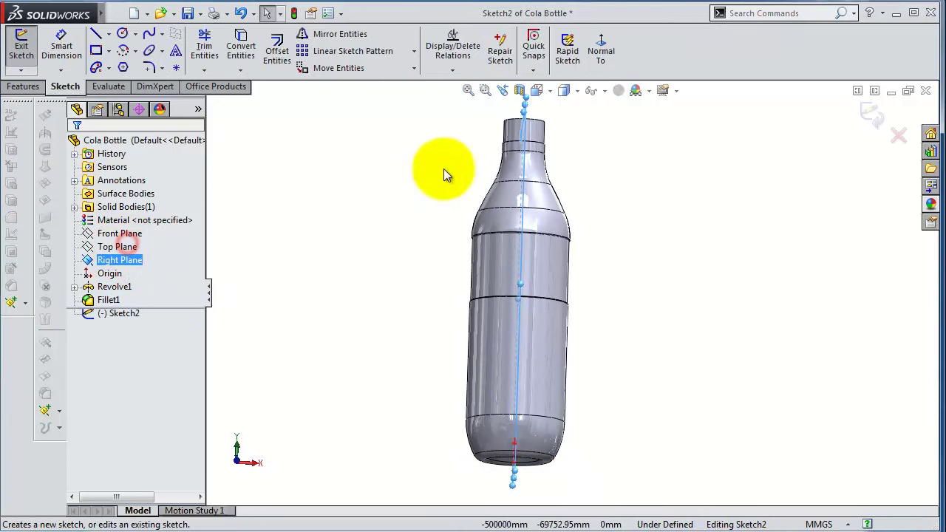
left_click(601, 50)
scroll(606, 237, "up", 3)
scroll(592, 362, "down", 1)
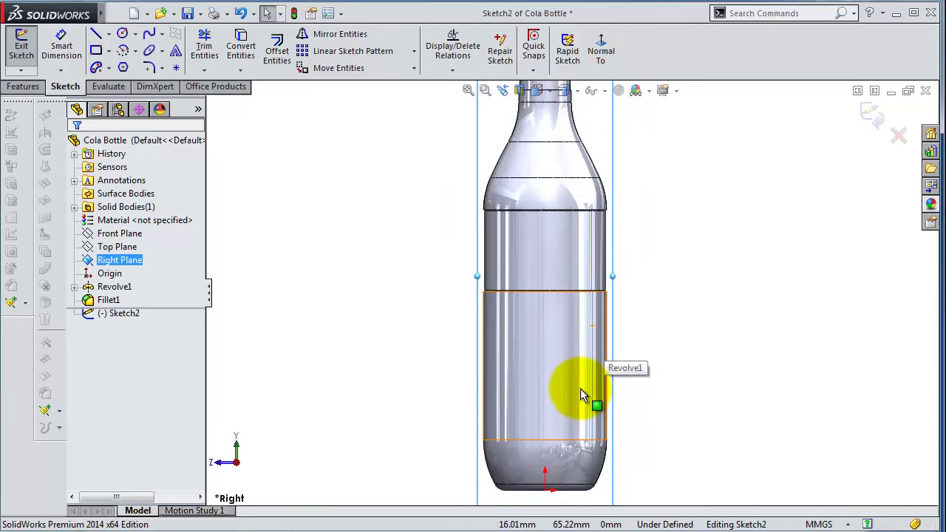
Draw a short left side line, a horizontal line across the bottle and a right side line
left_click(96, 34)
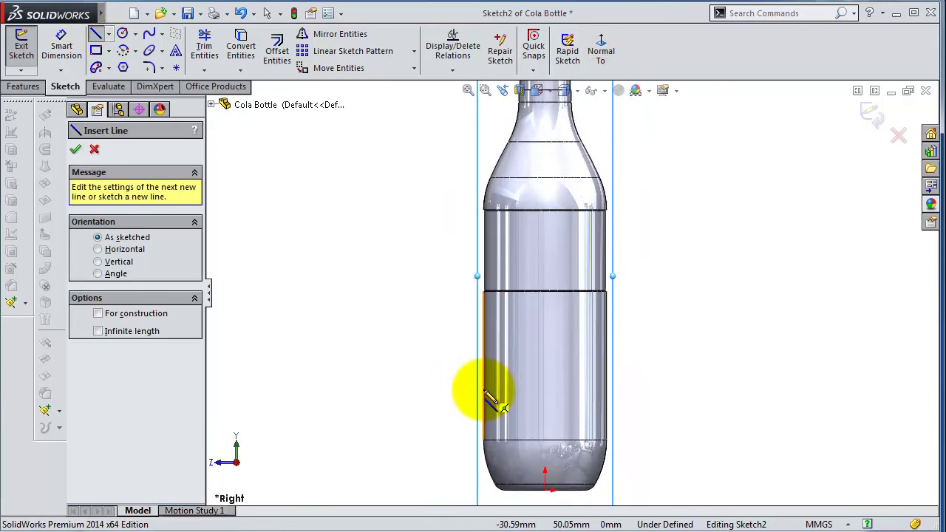
left_click(483, 388)
left_click(483, 333)
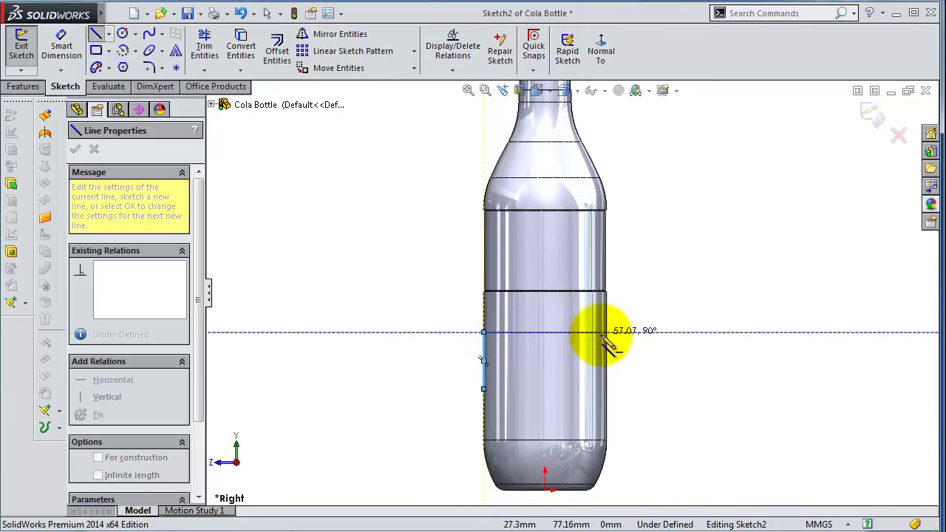
scroll(613, 335, "down", 3)
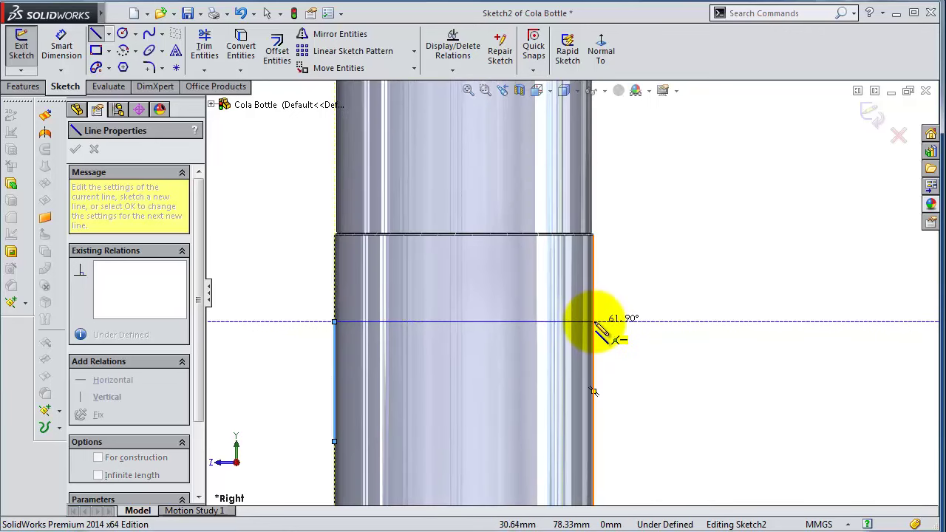
left_click(594, 323)
left_click(594, 442)
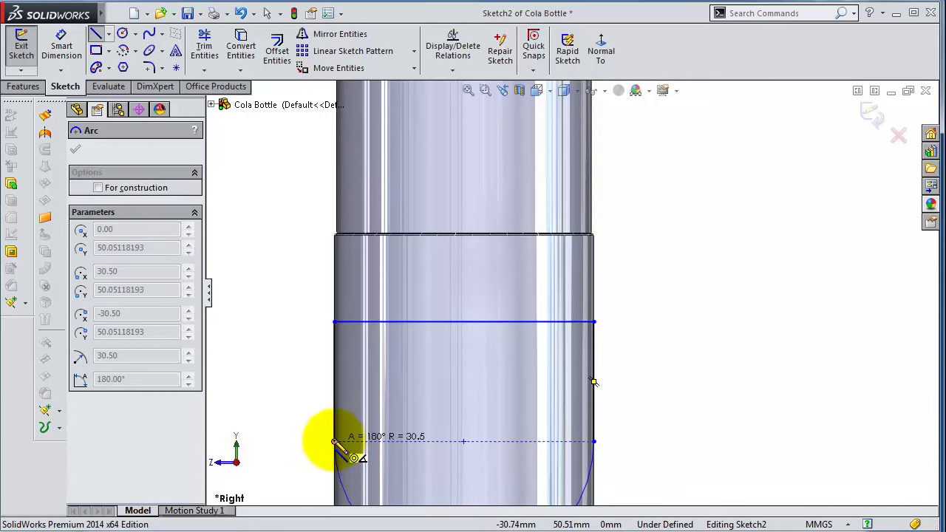
scroll(457, 433, "up", 3)
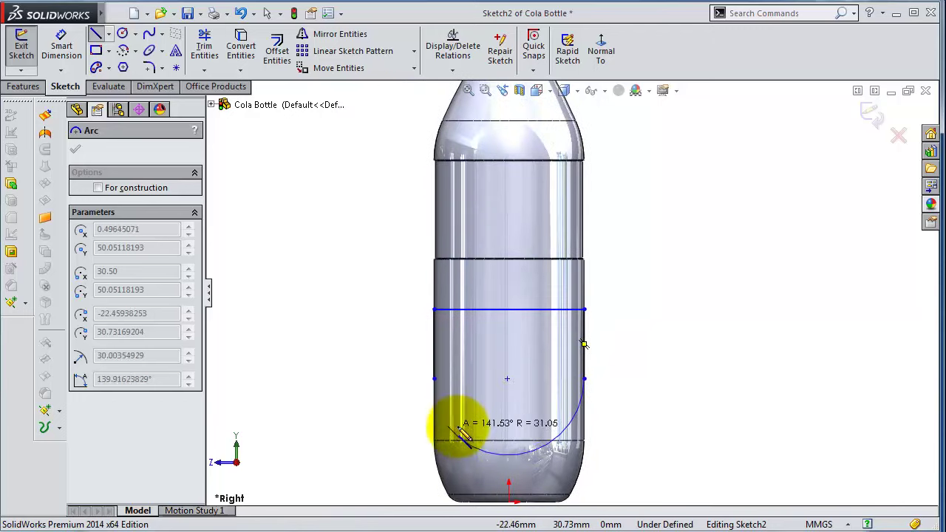
key("Escape")
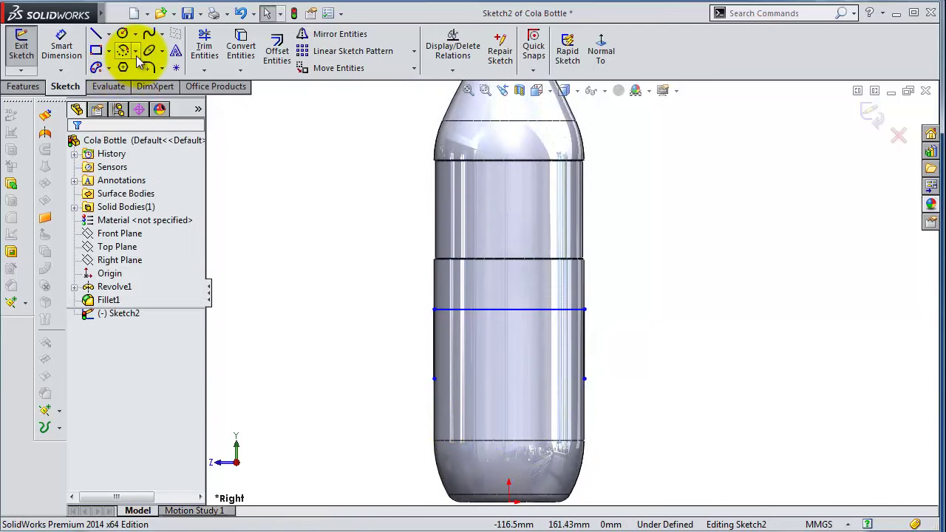
Add a downward-sagging three-point arc between the bottle's right and left edges
left_click(137, 52)
left_click(163, 94)
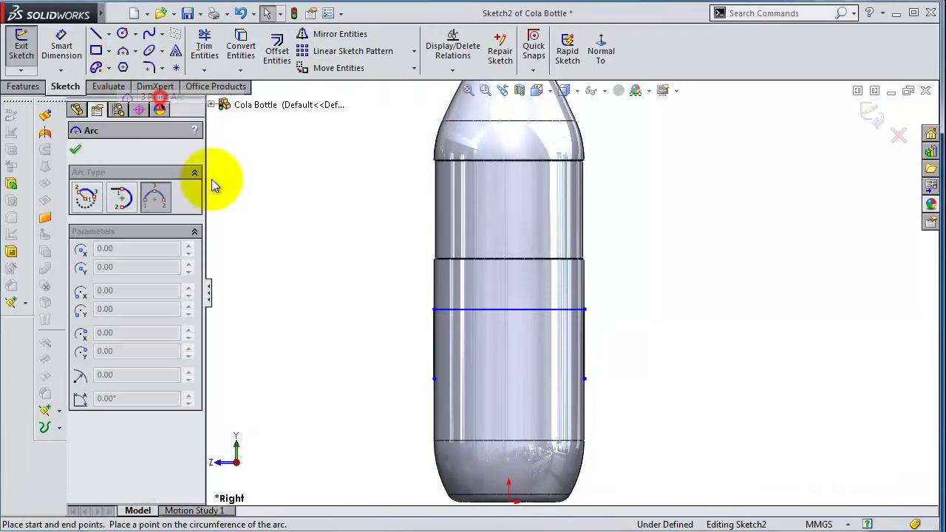
left_click(584, 380)
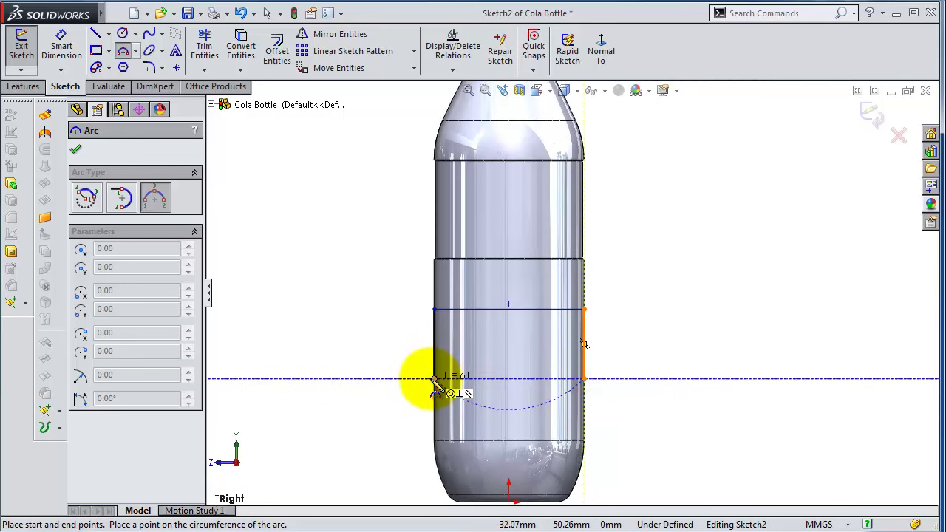
left_click(435, 380)
left_click(496, 406)
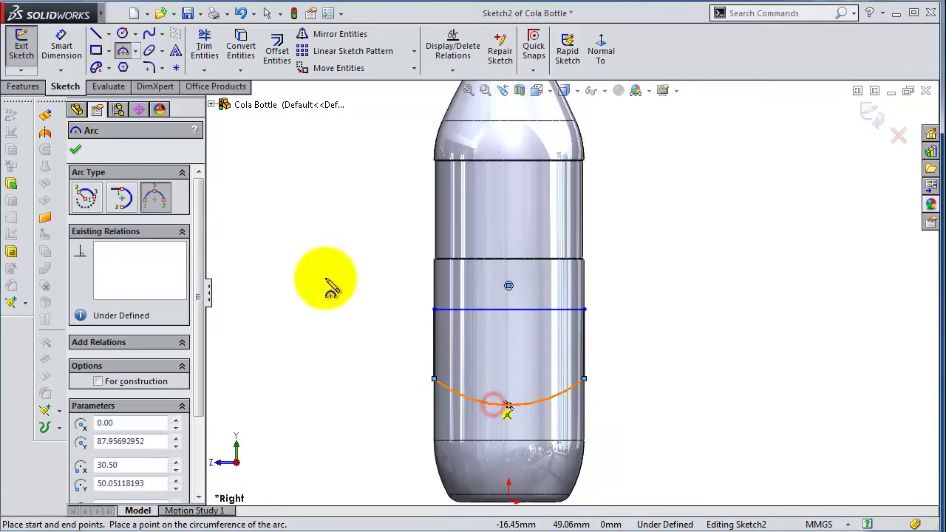
left_click(62, 48)
Dimension the horizontal line 65 mm above the bottle base
left_click(452, 310)
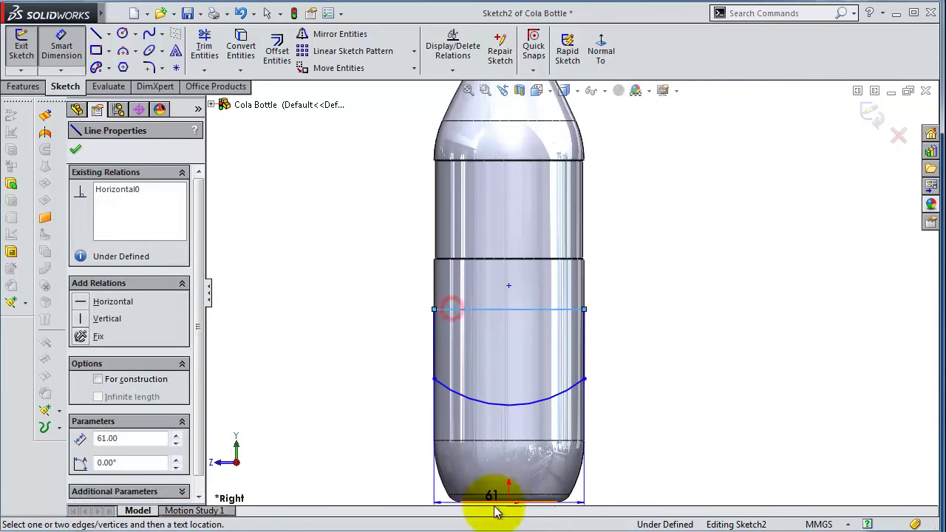
left_click(510, 502)
left_click(370, 451)
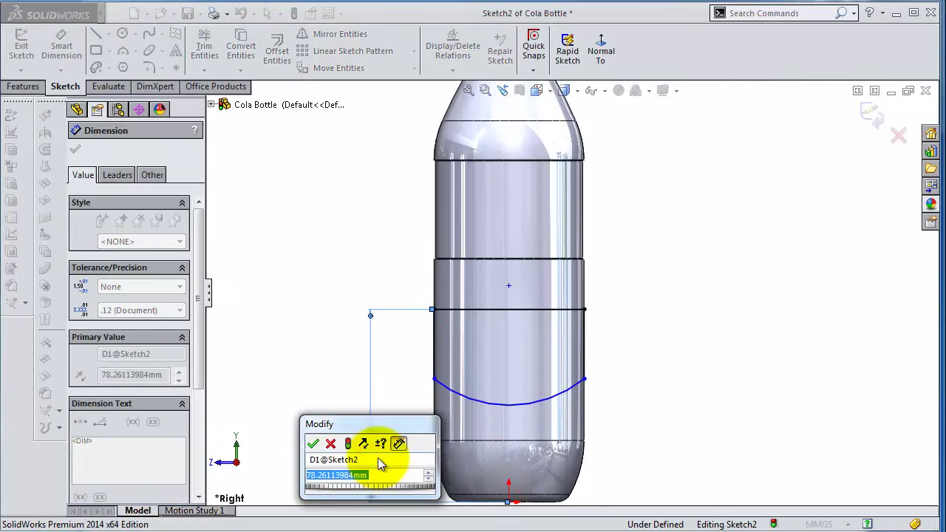
key("Return")
scroll(443, 362, "down", 2)
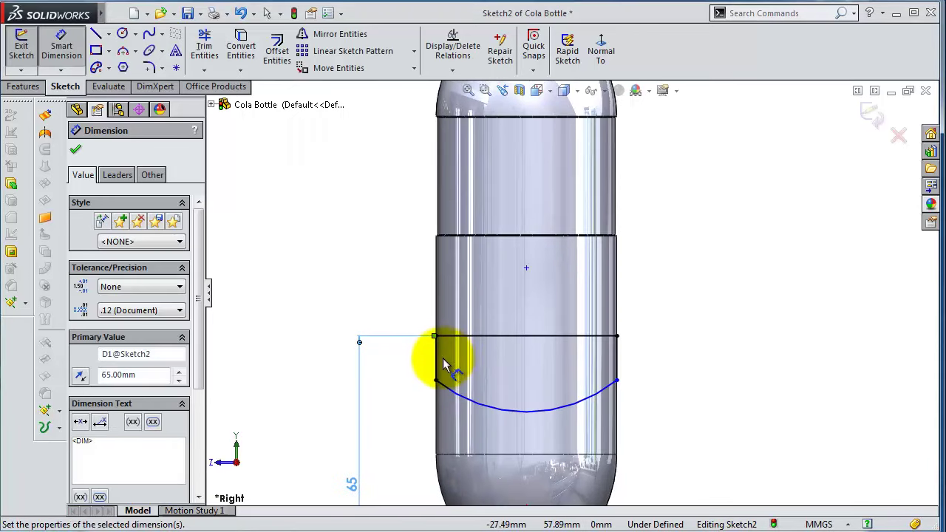
Dimension both arc endpoints 25 mm below the horizontal line
left_click(440, 374)
left_click(423, 364)
type("2")
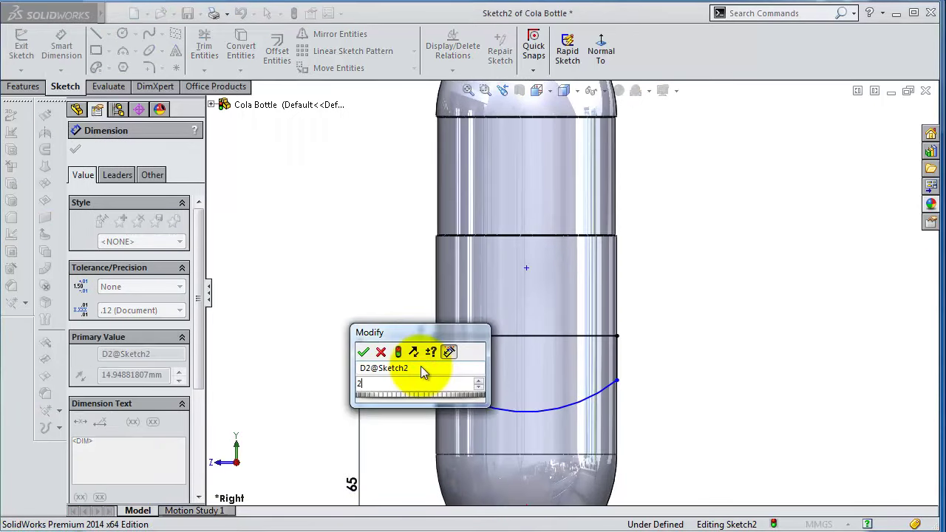
type("5")
key("Return")
left_click(617, 381)
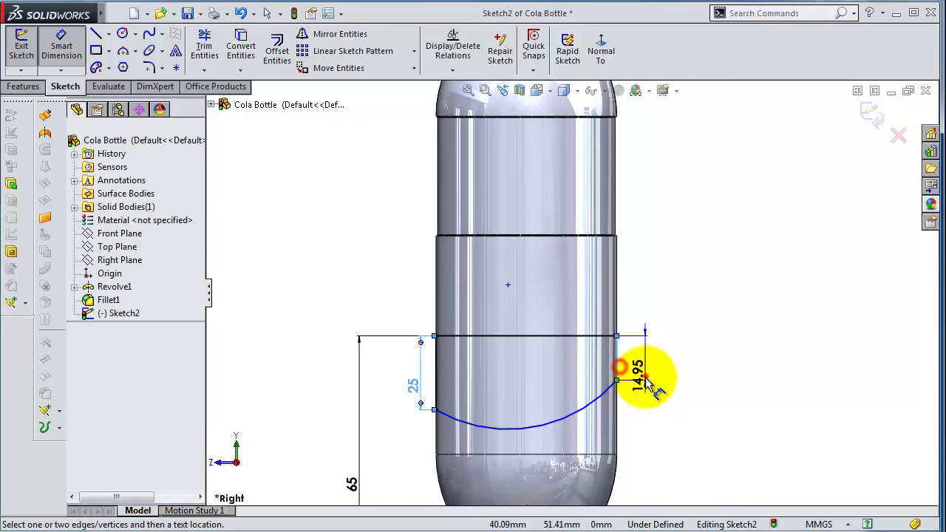
left_click(646, 377)
type("25")
key("Return")
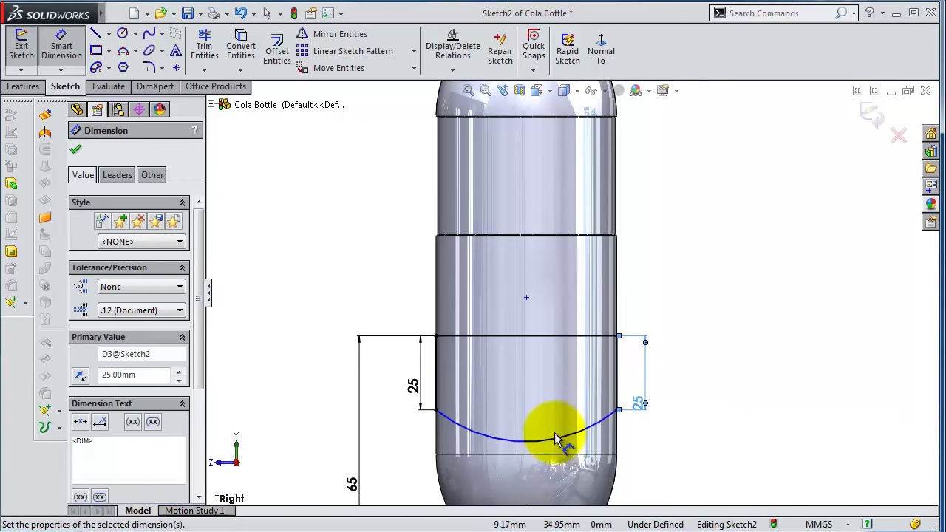
Set the arc radius to 46 mm
left_click(556, 438)
left_click(556, 419)
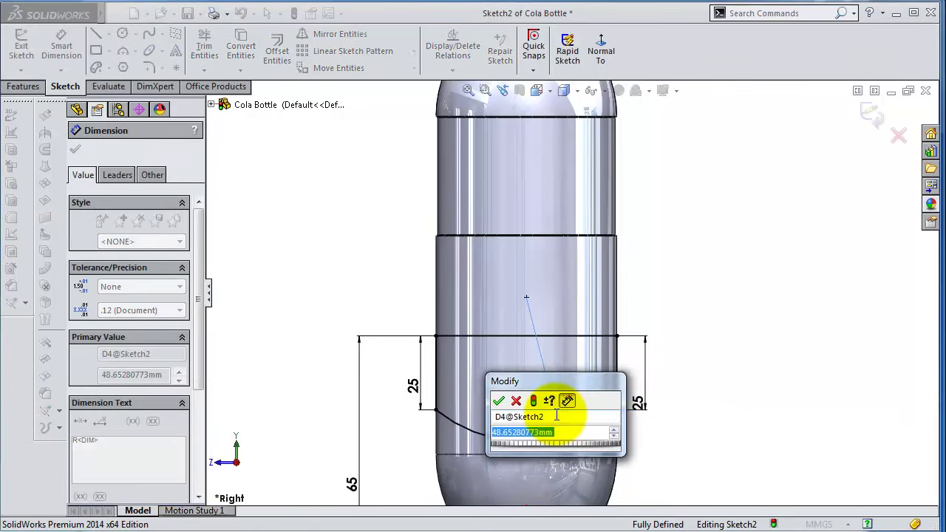
type("46")
key("Return")
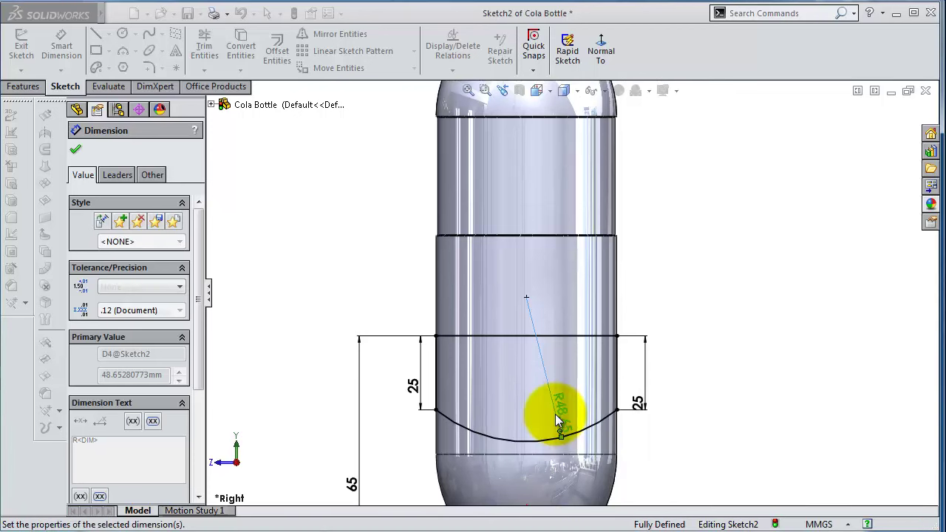
left_click(15, 87)
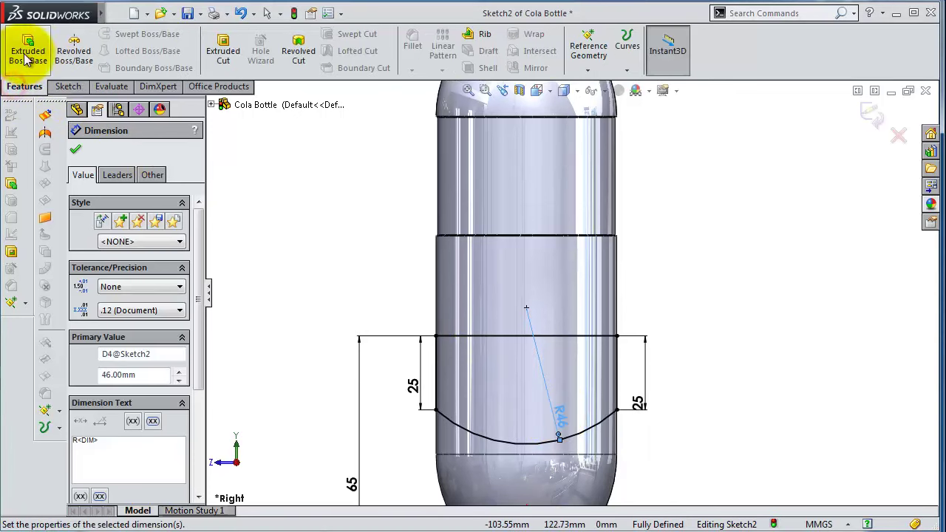
Extrude-cut the arc sketch 140 mm mid-plane through the bottle, keeping all bodies
left_click(223, 50)
middle_click_drag(754, 349, 688, 403)
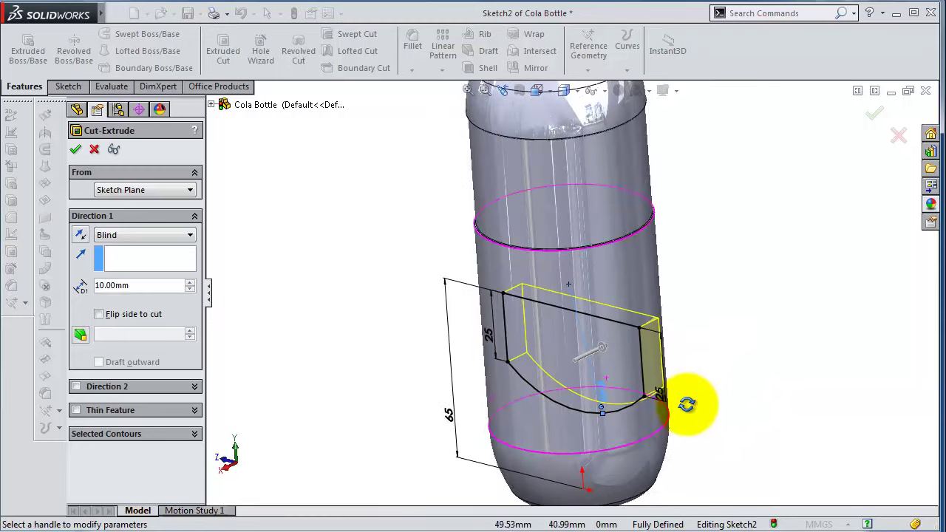
left_click(131, 236)
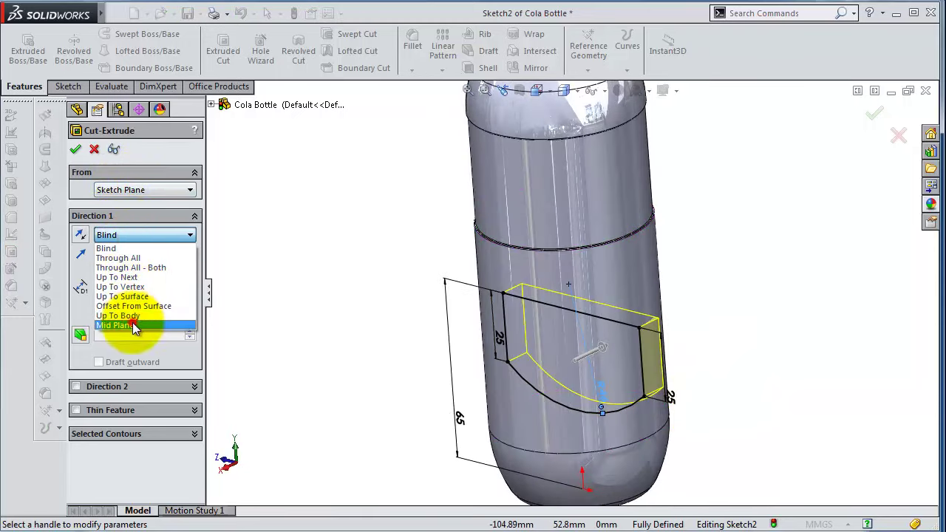
left_click(132, 322)
left_click_drag(600, 348, 717, 291)
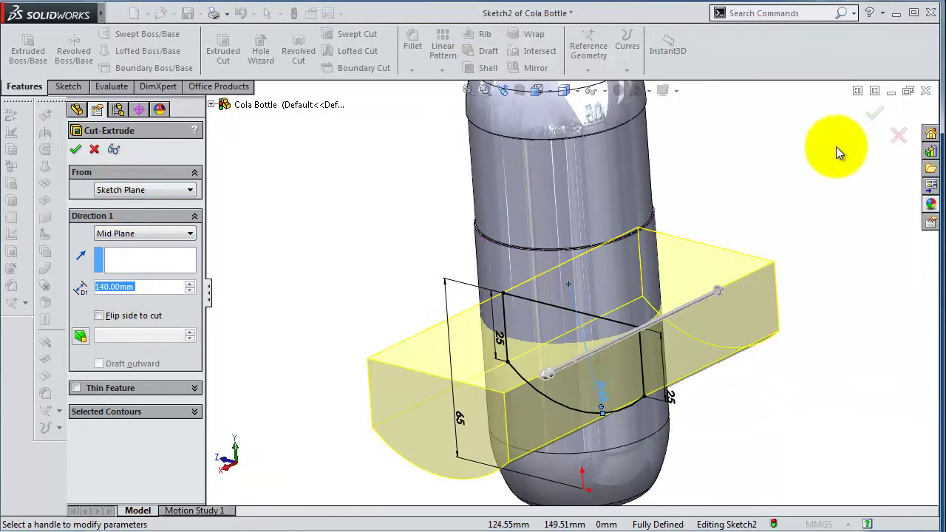
left_click(874, 114)
left_click(116, 148)
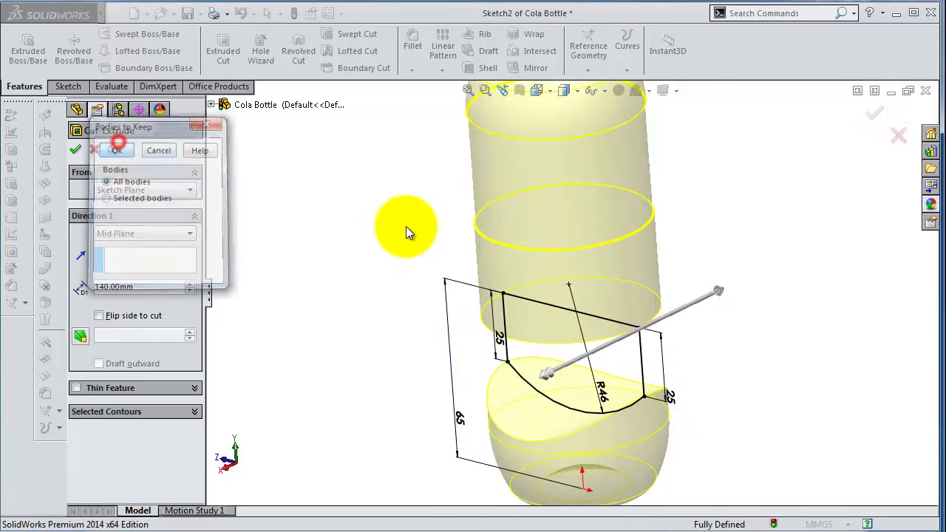
mouse_move(771, 378)
middle_mouse_down()
mouse_move(753, 391)
mouse_move(750, 303)
mouse_move(714, 414)
middle_mouse_up()
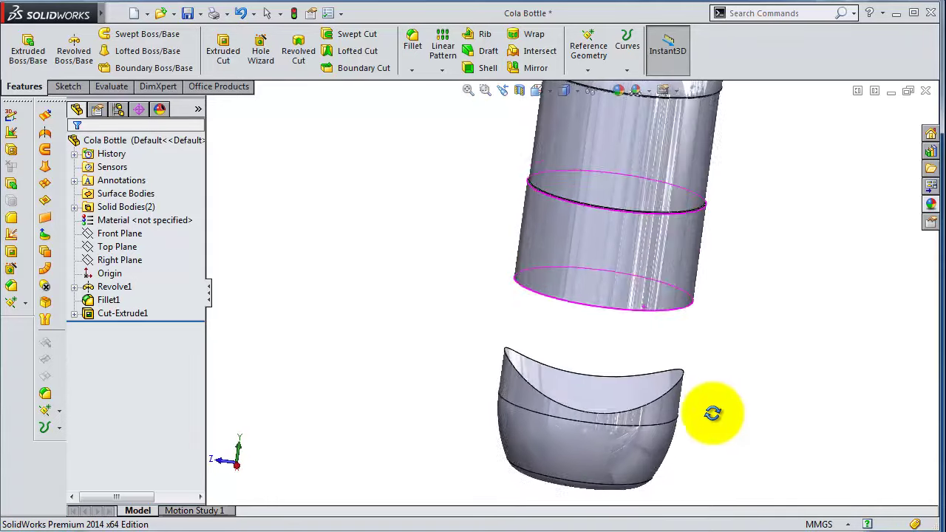
left_click(119, 233)
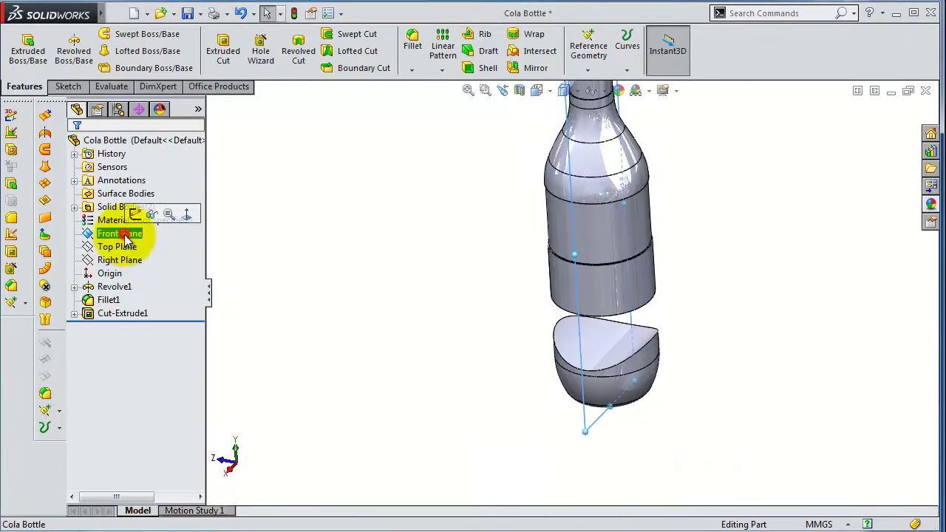
Create Plane1 from the Front and Right Planes and stretch it past the bottle neck
left_click(122, 262, "ctrl")
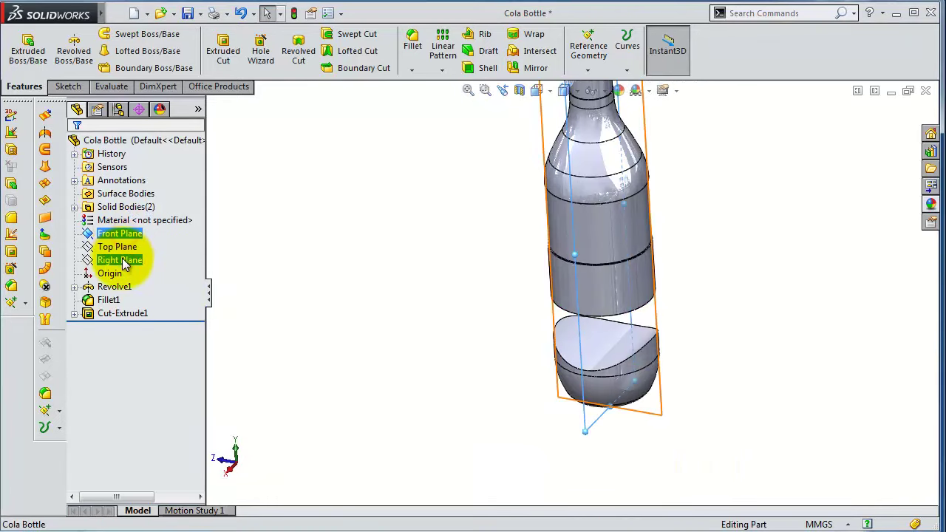
left_click(589, 68)
left_click(604, 85)
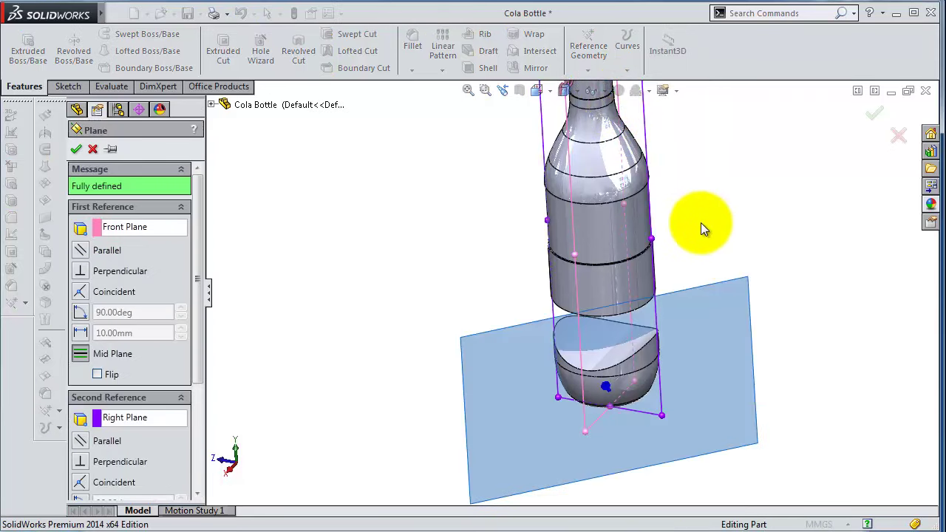
mouse_move(676, 241)
middle_mouse_down()
mouse_move(689, 319)
mouse_move(688, 291)
middle_mouse_up()
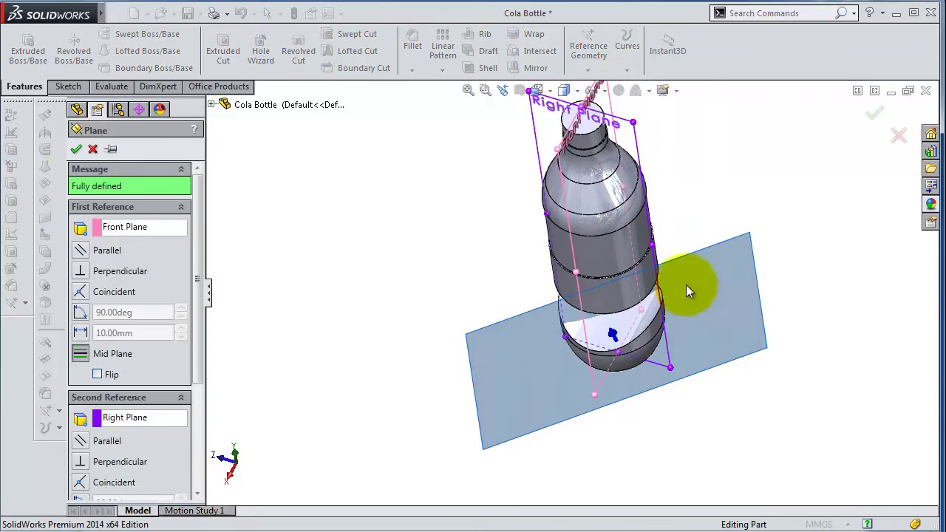
left_click(874, 113)
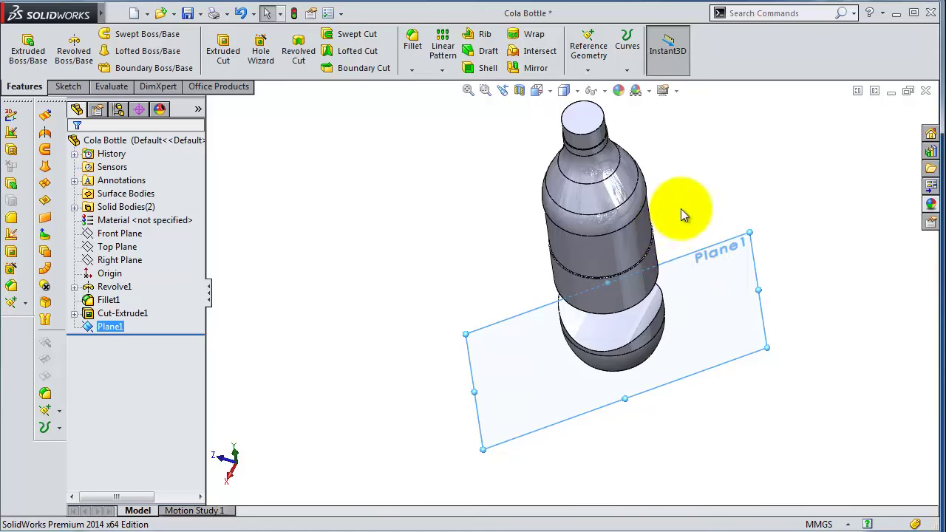
middle_click_drag(672, 211, 688, 159)
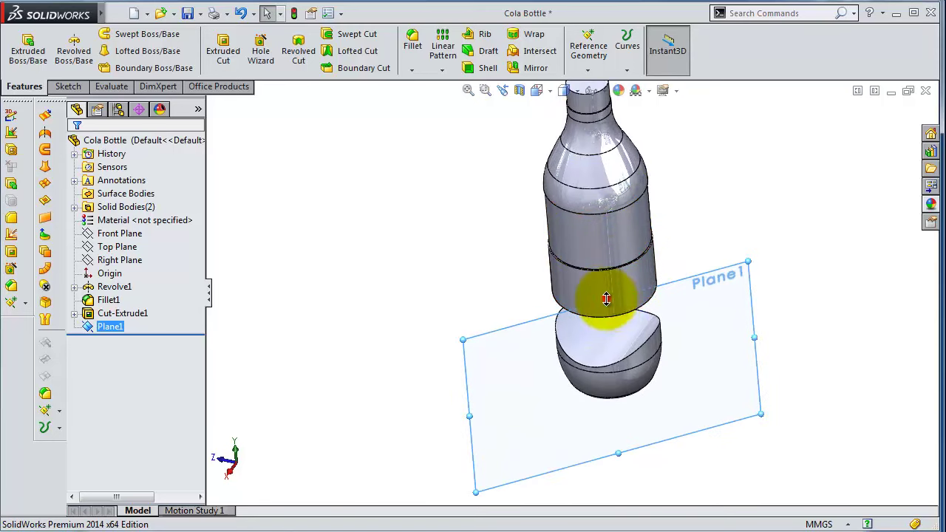
left_click_drag(606, 299, 591, 97)
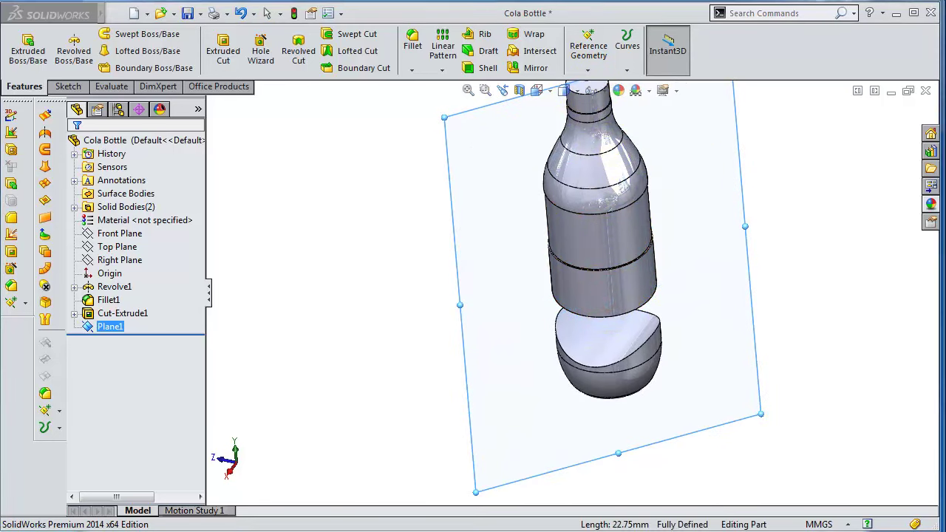
left_click(761, 380)
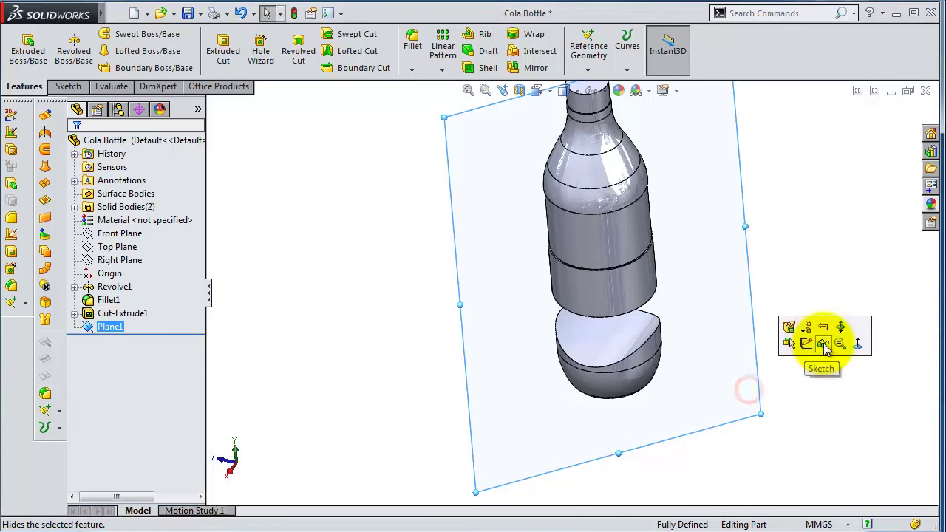
On Plane1, sketch left, bottom and right lines around the bottle's lower section
left_click(807, 345)
left_click(602, 51)
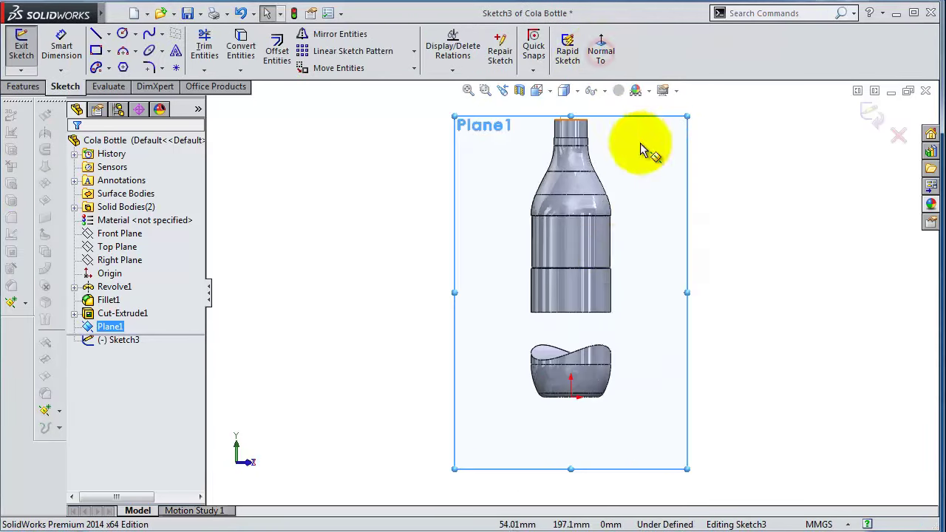
scroll(569, 270, "down", 2)
scroll(521, 245, "down", 1)
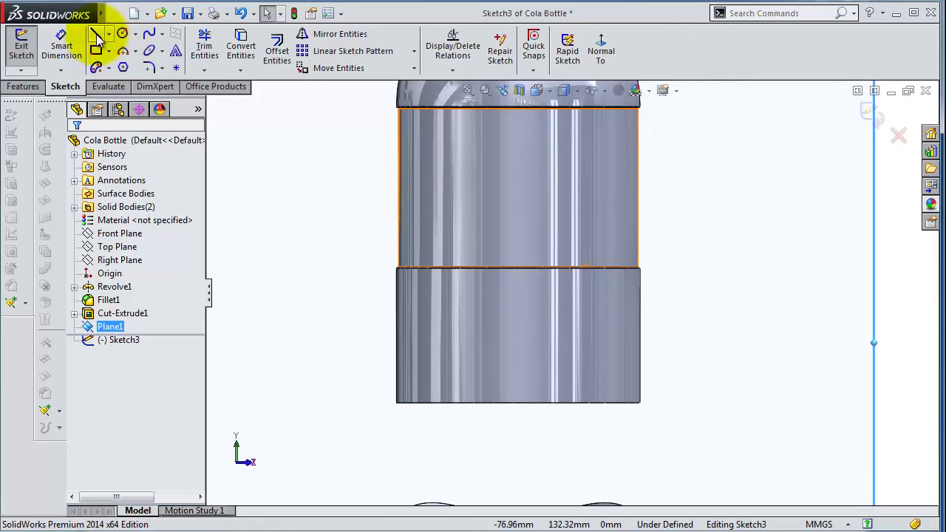
left_click(95, 37)
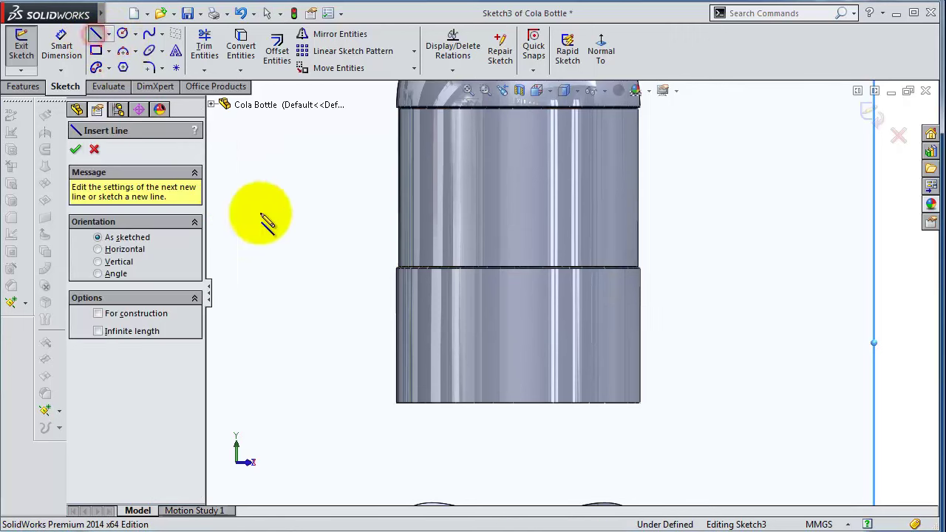
left_click(397, 314)
left_click(397, 405)
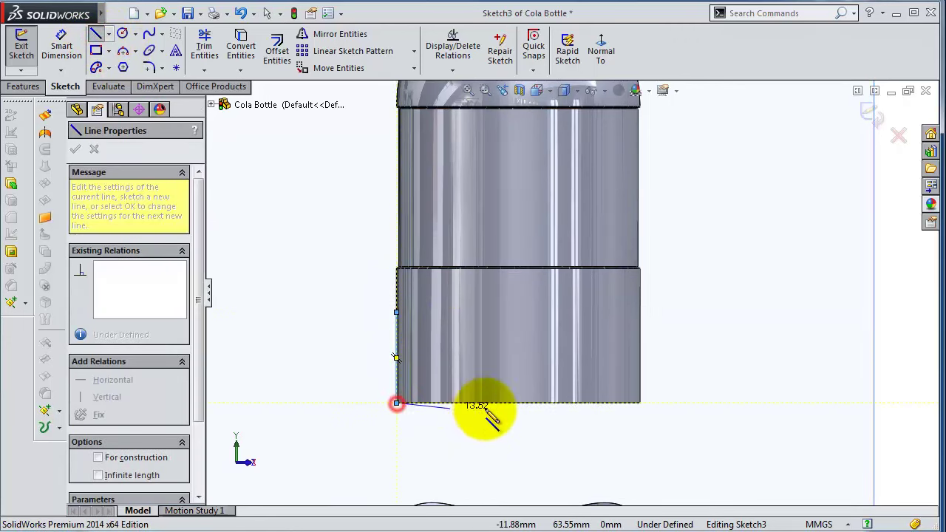
left_click(640, 404)
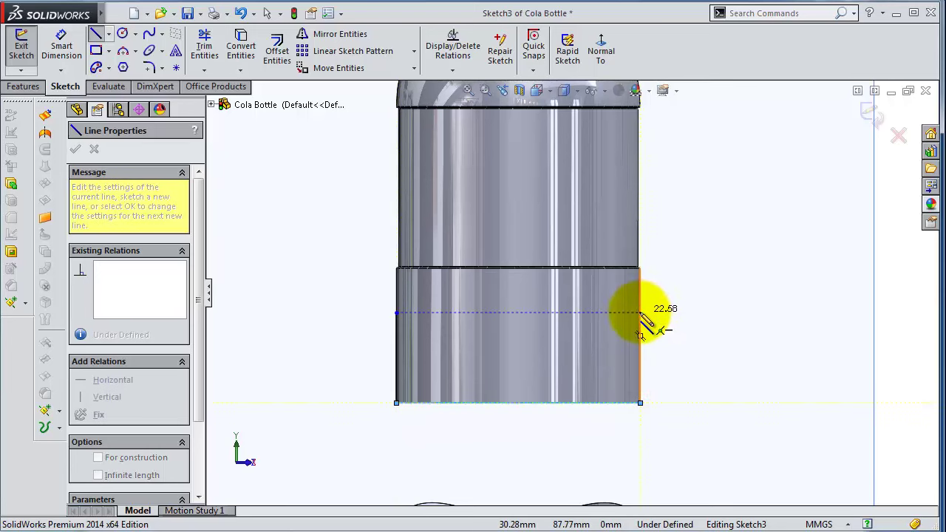
left_click(640, 313)
Close the profile with a three-point arc across the top and dimension its R46 radius
left_click(124, 54)
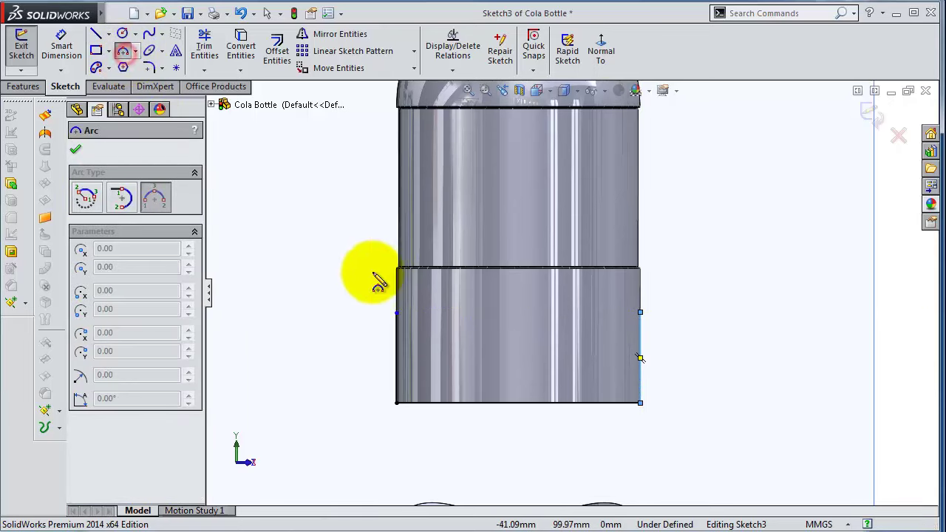
left_click(397, 312)
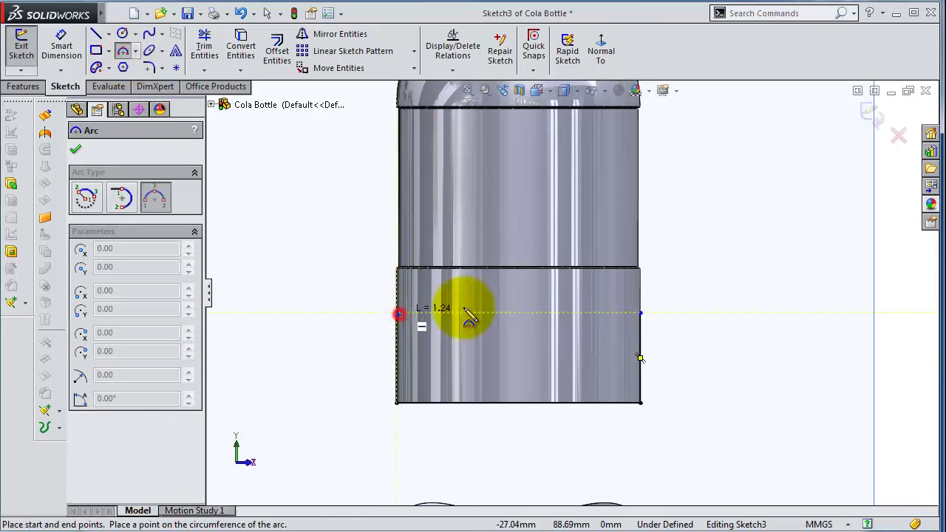
left_click(641, 312)
left_click(549, 294)
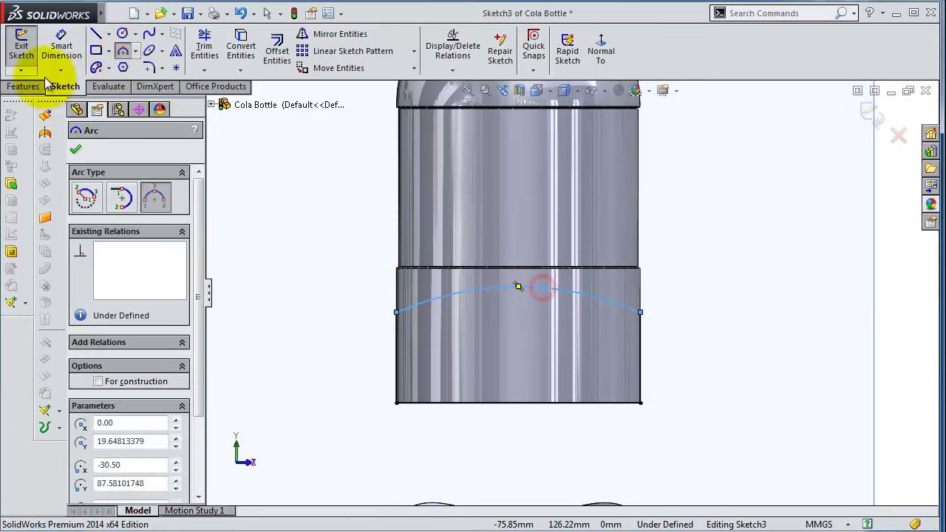
left_click(61, 46)
scroll(429, 240, "down", 2)
left_click(575, 325)
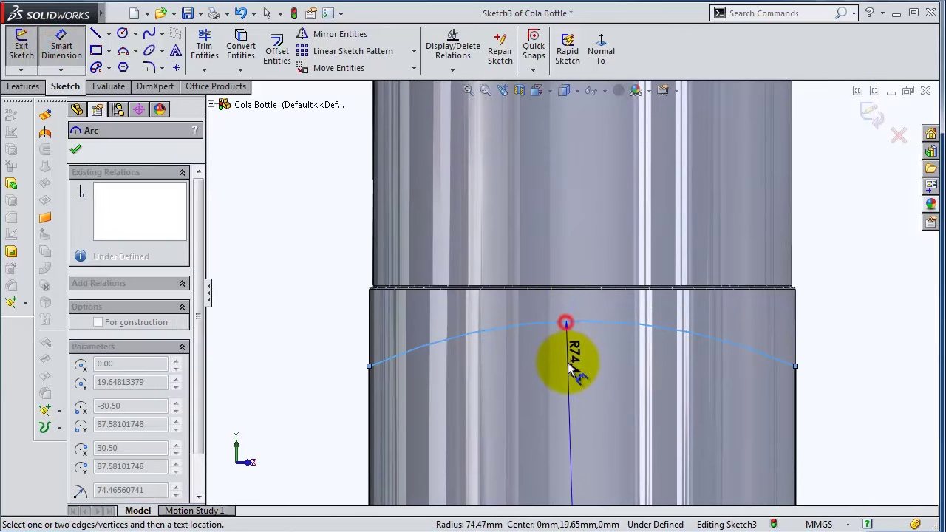
left_click(223, 52)
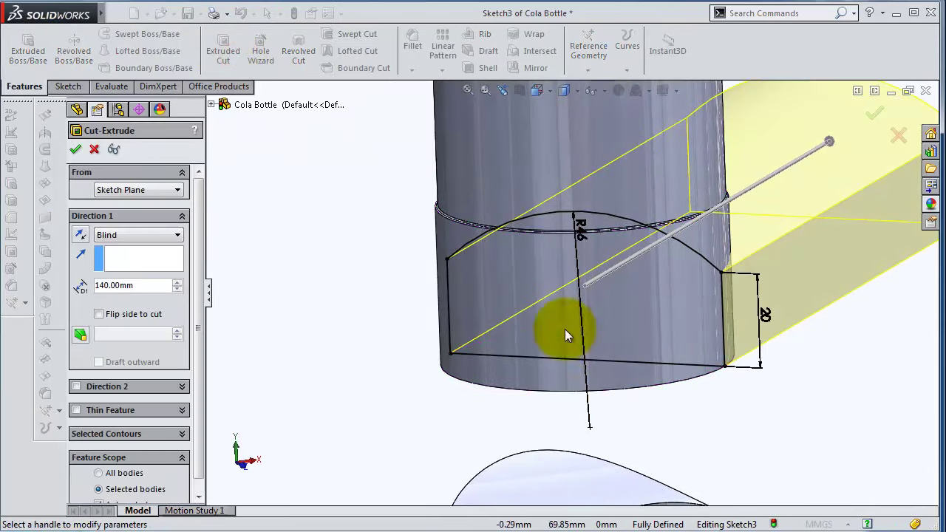
Cut the arc profile 140 mm mid-plane as Cut-Extrude2, then select the bottle's top face
left_click(159, 235)
left_click(118, 326)
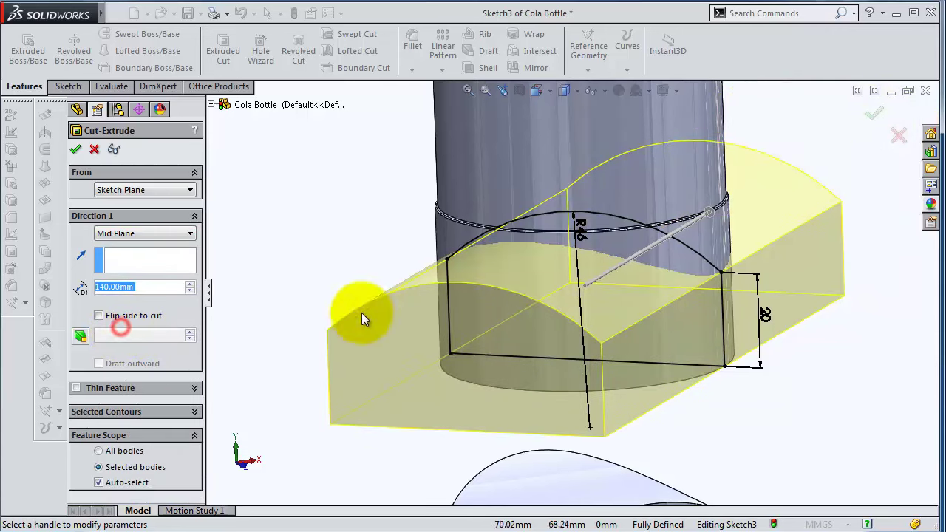
left_click(875, 115)
middle_click_drag(407, 356, 409, 317)
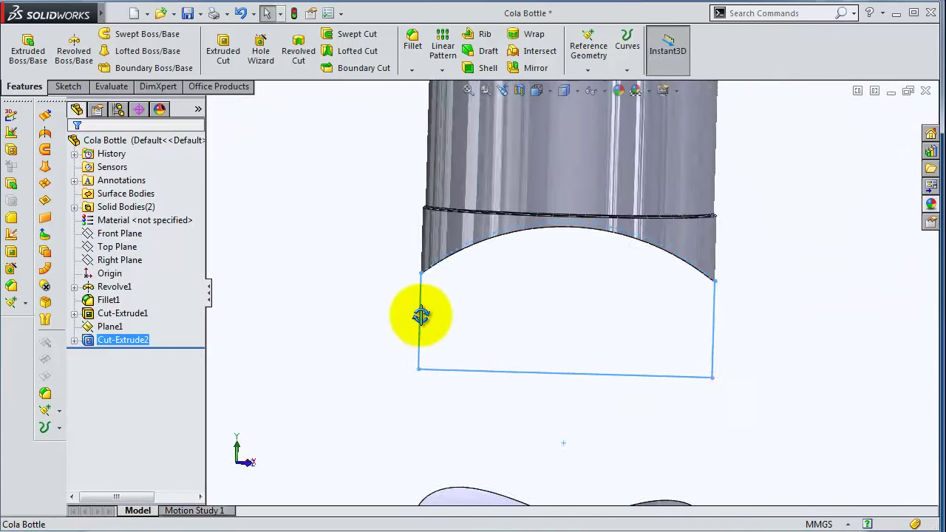
left_click(429, 347)
scroll(442, 367, "up", 3)
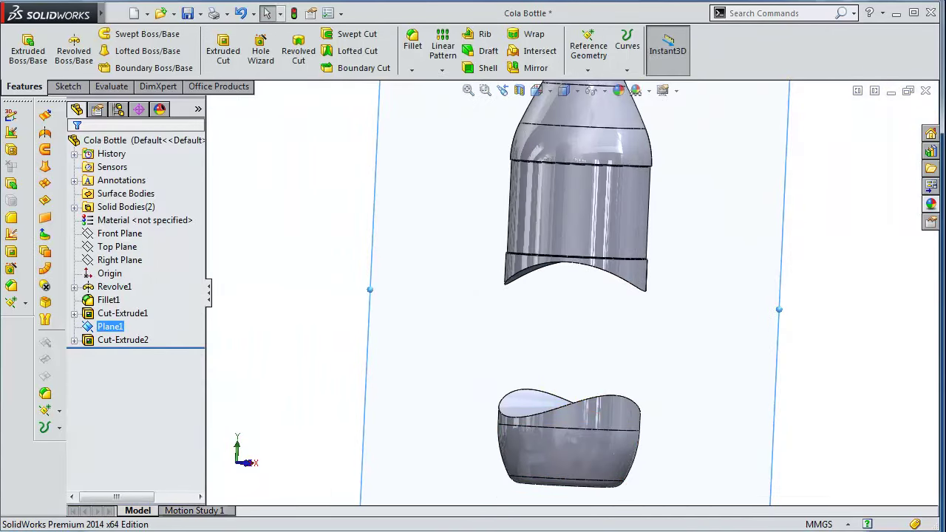
middle_click_drag(676, 264, 536, 152)
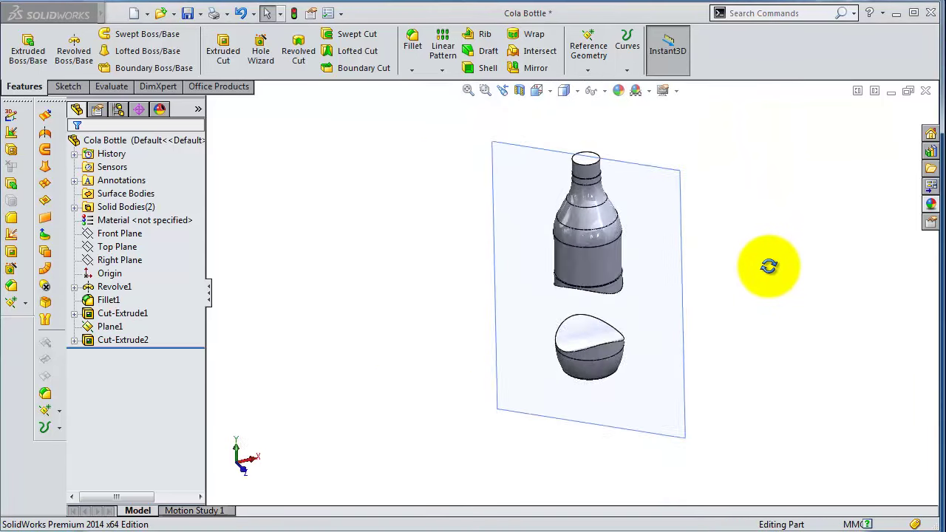
scroll(536, 152, "down", 5)
left_click(561, 250)
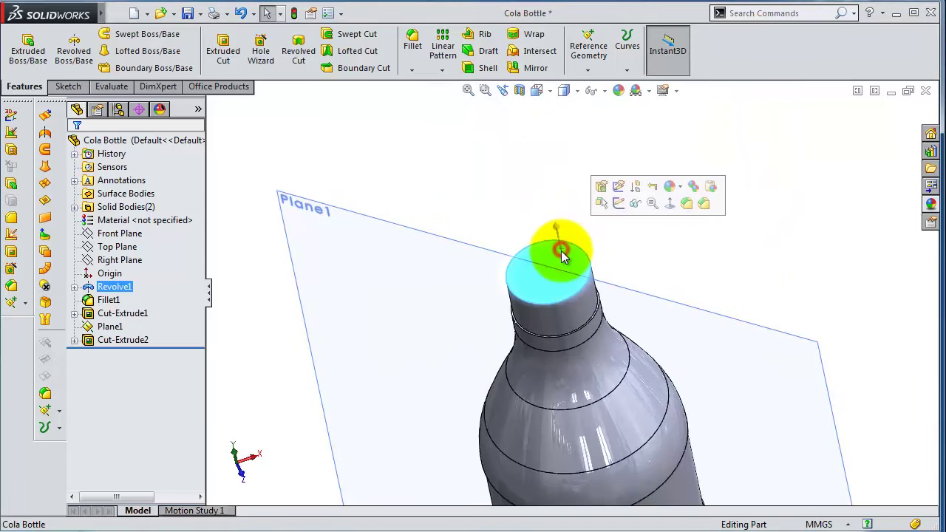
Sketch a circle on the top face centred at the origin, sized to the outer edge
left_click(611, 199)
left_click(601, 53)
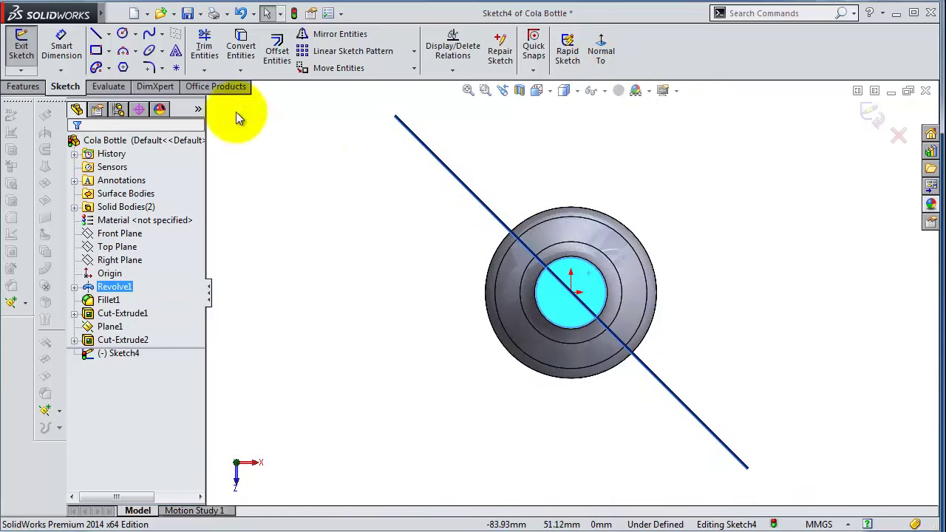
left_click(122, 33)
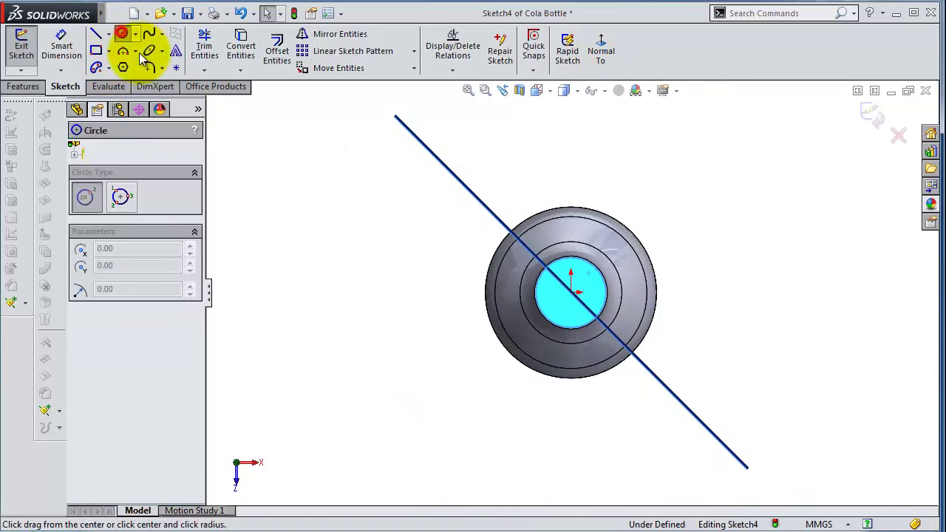
left_click(571, 292)
scroll(551, 233, "down", 5)
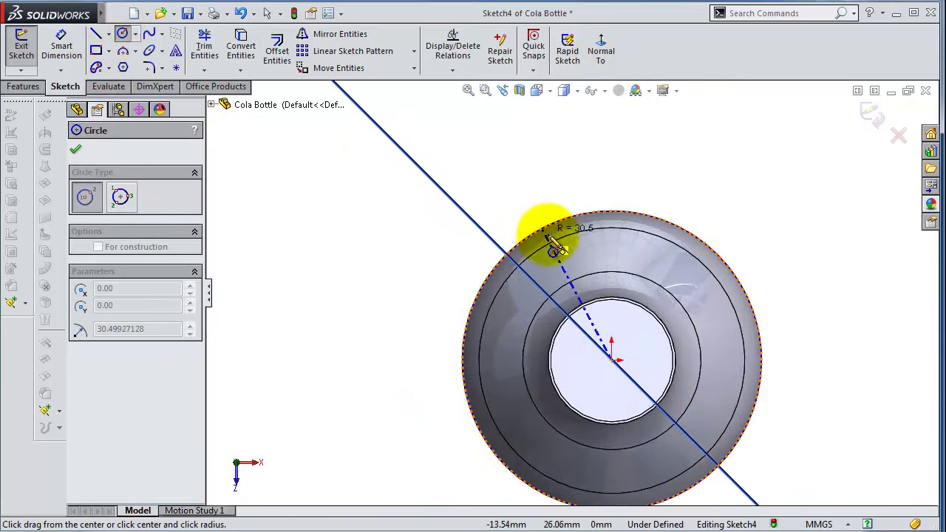
left_click(556, 241)
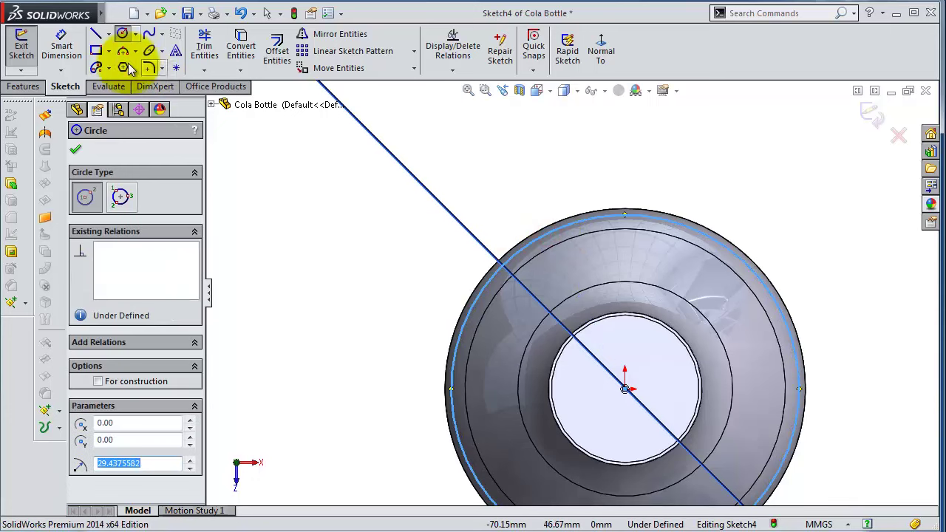
Dimension the circle diameter to 60 mm, correcting an initial 59, and exit the sketch
left_click(63, 46)
left_click(571, 223)
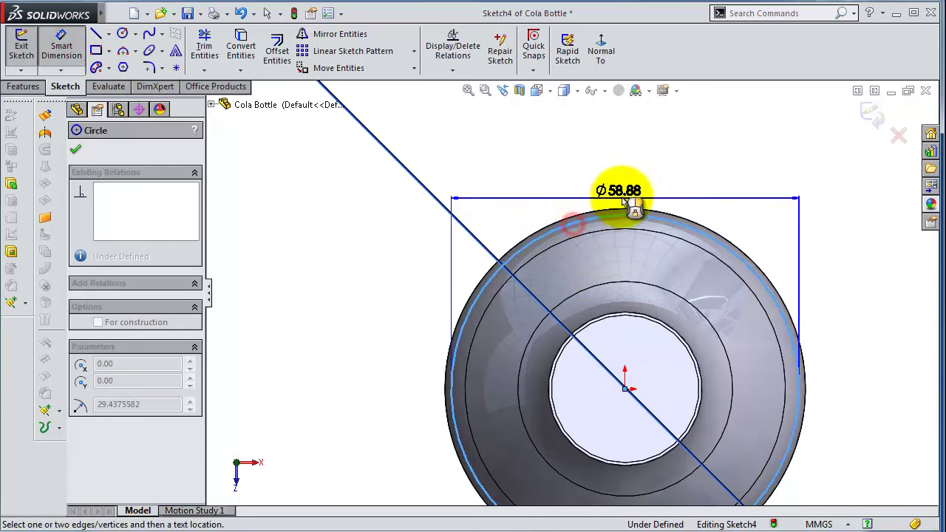
left_click(640, 194)
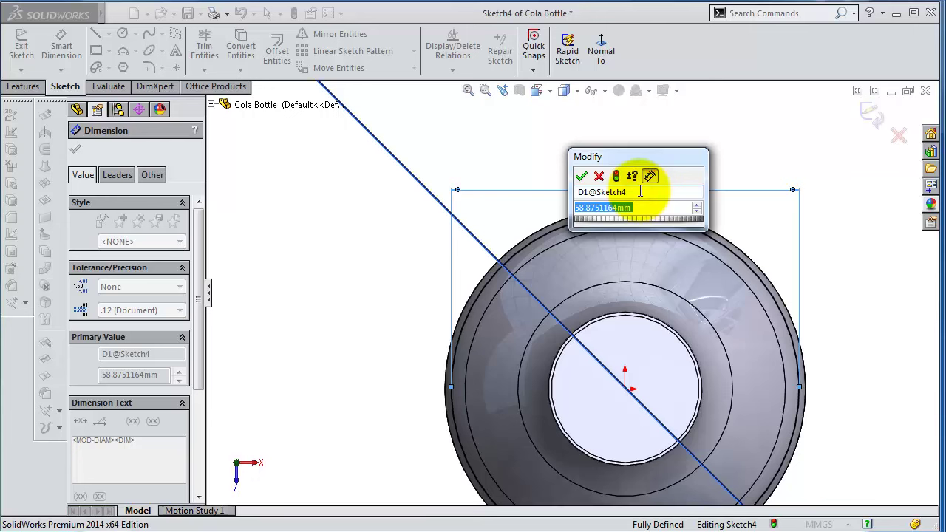
type("59")
key("Return")
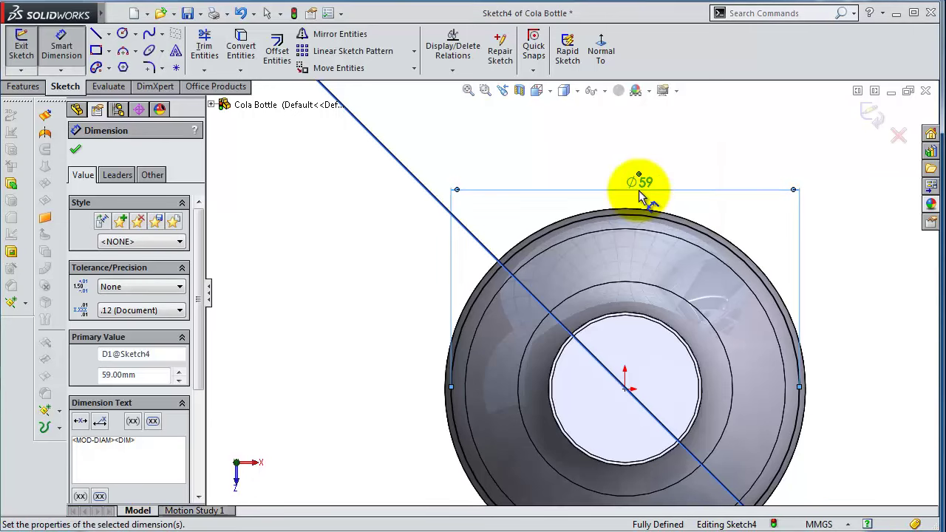
double_click(641, 185)
type("60")
key("Return")
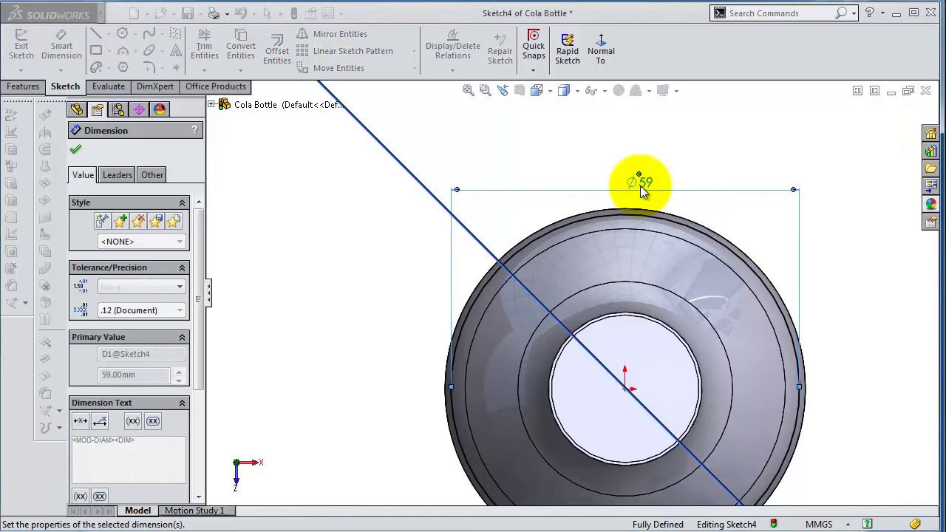
scroll(783, 158, "down", 3)
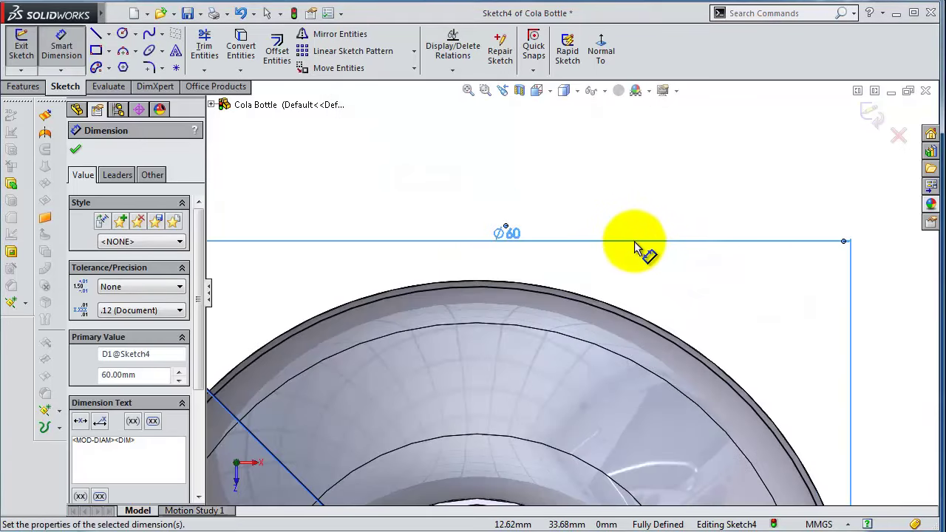
scroll(634, 247, "up", 3)
scroll(644, 253, "up", 2)
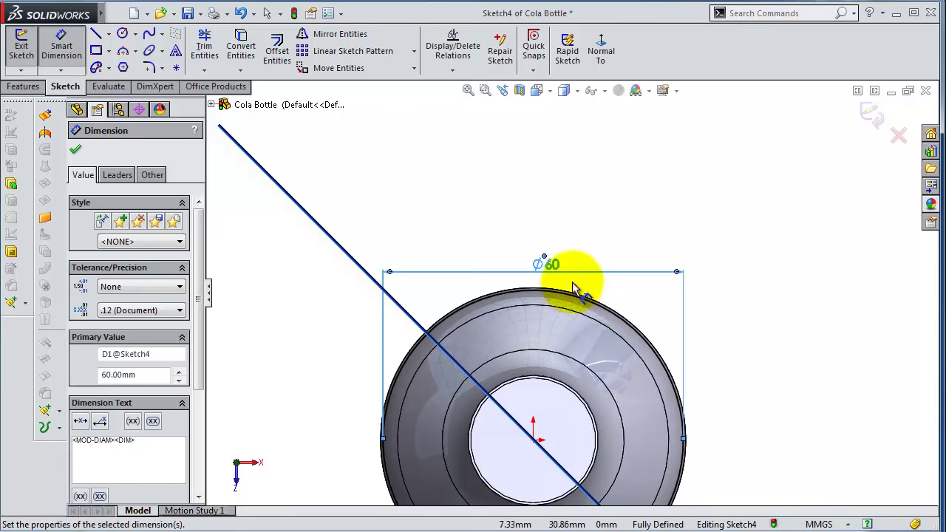
left_click(625, 246)
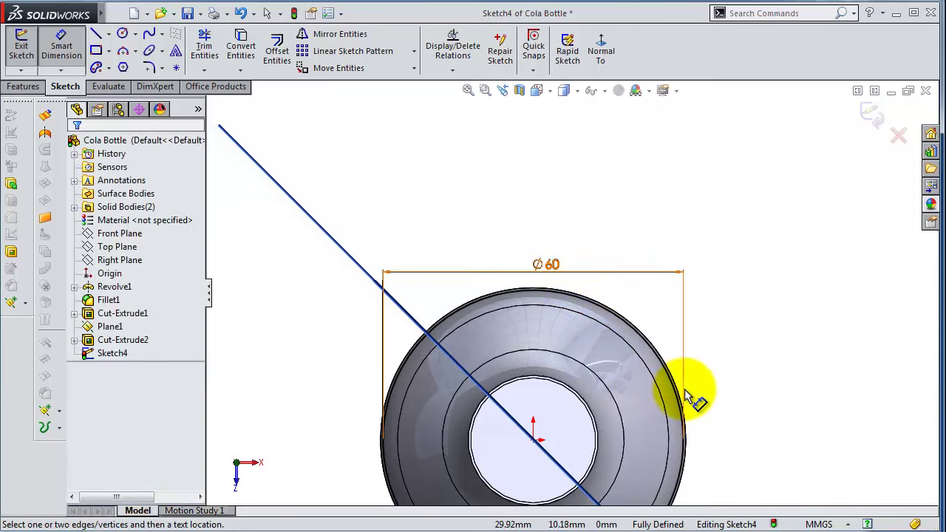
mouse_move(686, 397)
middle_mouse_down()
mouse_move(638, 362)
mouse_move(651, 338)
middle_mouse_up()
left_click(871, 112)
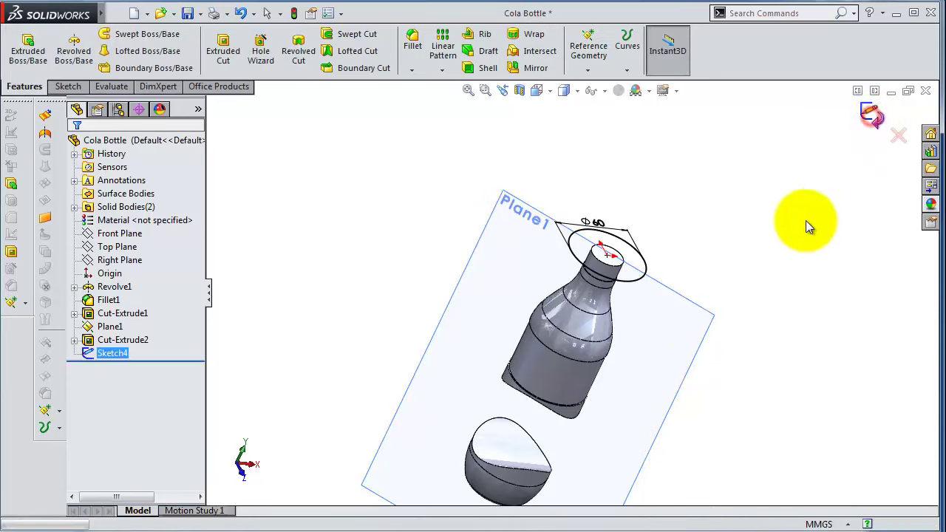
Create Split Line1 by projecting the Sketch4 circle onto the upper bottle piece's curved cut face
left_click(629, 74)
left_click(654, 84)
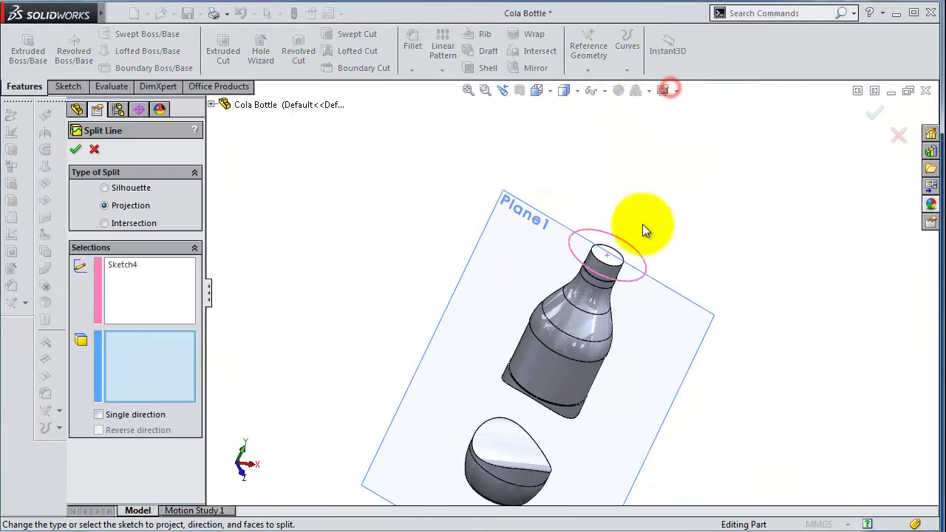
mouse_move(439, 357)
middle_mouse_down()
mouse_move(490, 268)
mouse_move(544, 357)
middle_mouse_up()
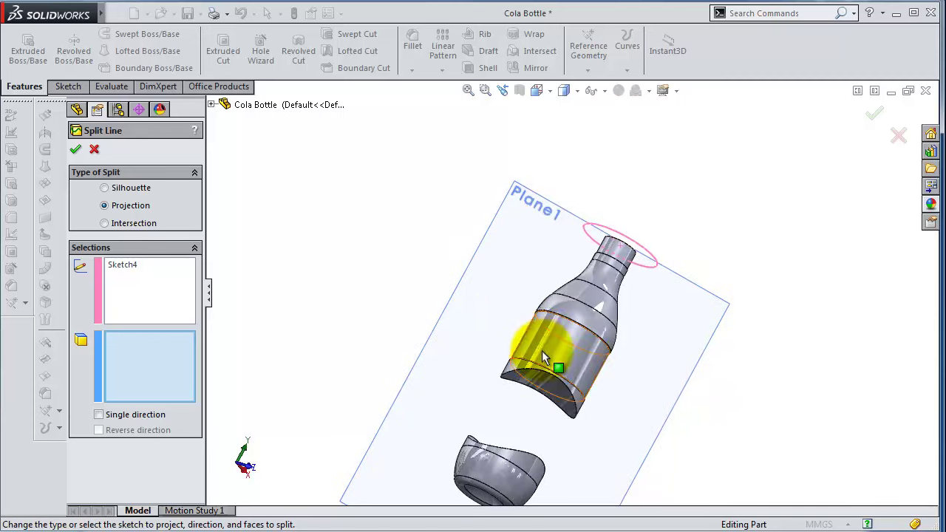
left_click(872, 118)
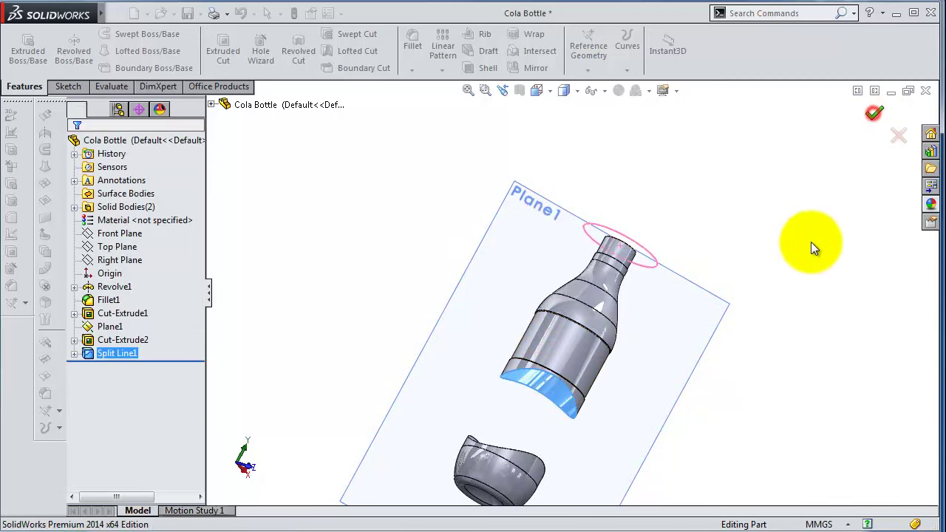
Expand Split Line1 to Sketch4 and open the circle's Ø60 diameter for editing
scroll(545, 380, "down", 3)
scroll(500, 341, "down", 3)
scroll(500, 342, "down", 3)
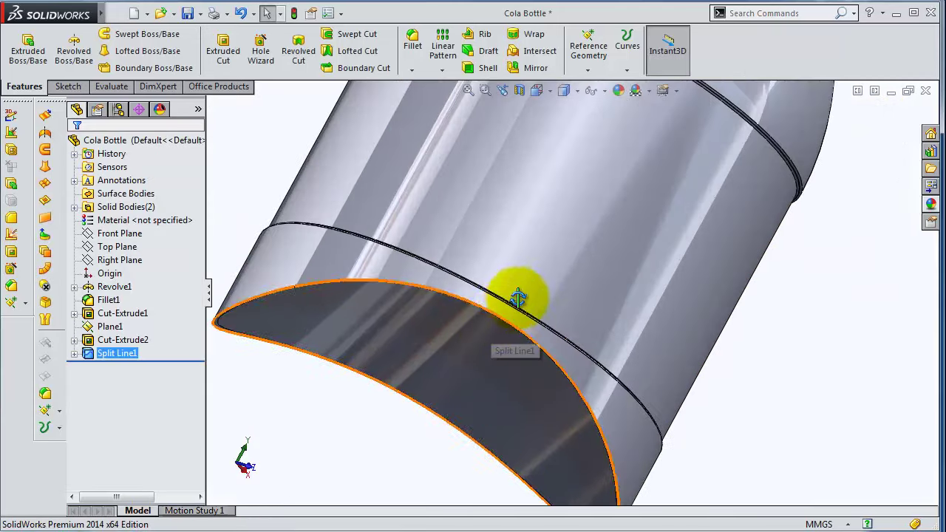
scroll(517, 296, "down", 3)
scroll(538, 247, "down", 2)
scroll(629, 340, "up", 3)
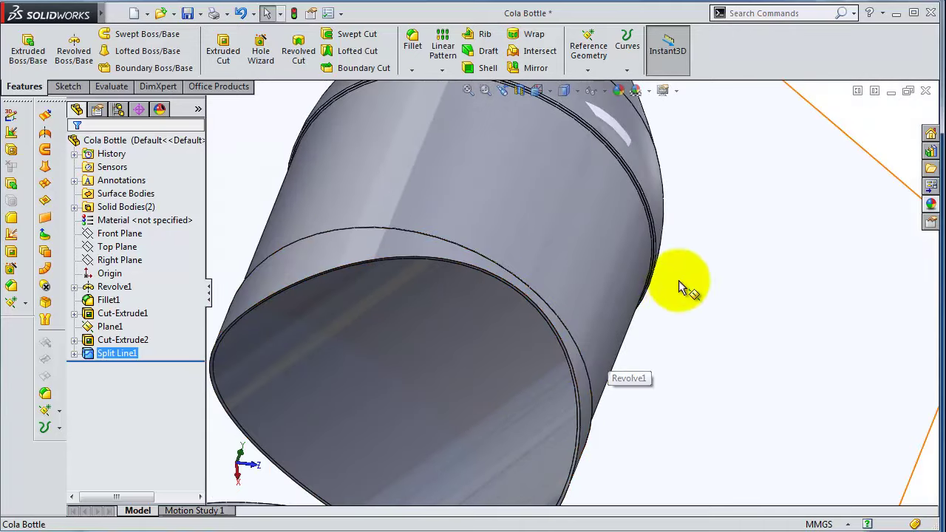
scroll(687, 285, "up", 3)
scroll(665, 289, "up", 3)
scroll(621, 273, "up", 2)
scroll(642, 224, "down", 1)
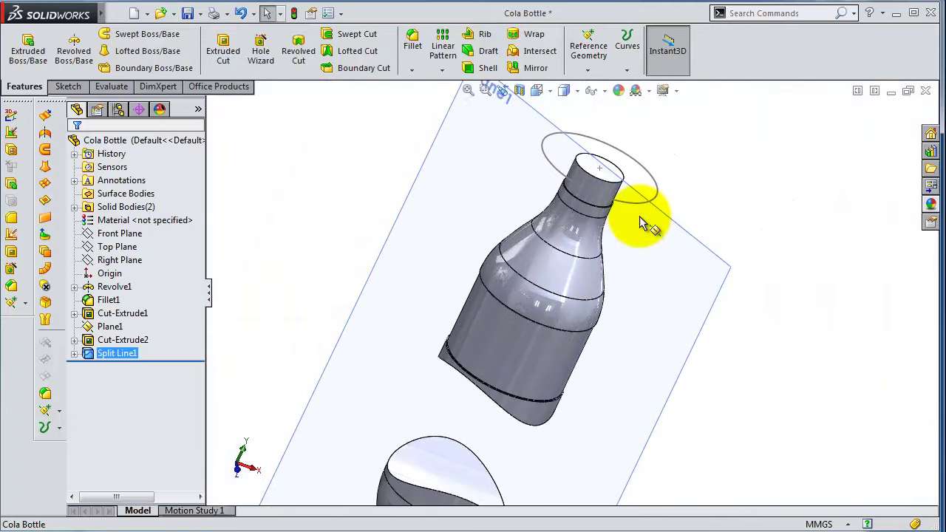
left_click(75, 353)
left_click(125, 366)
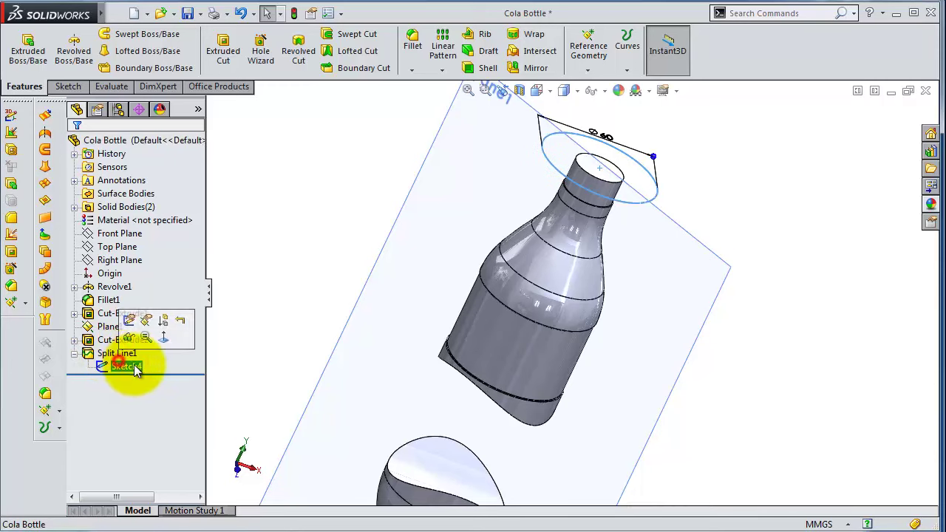
double_click(602, 139)
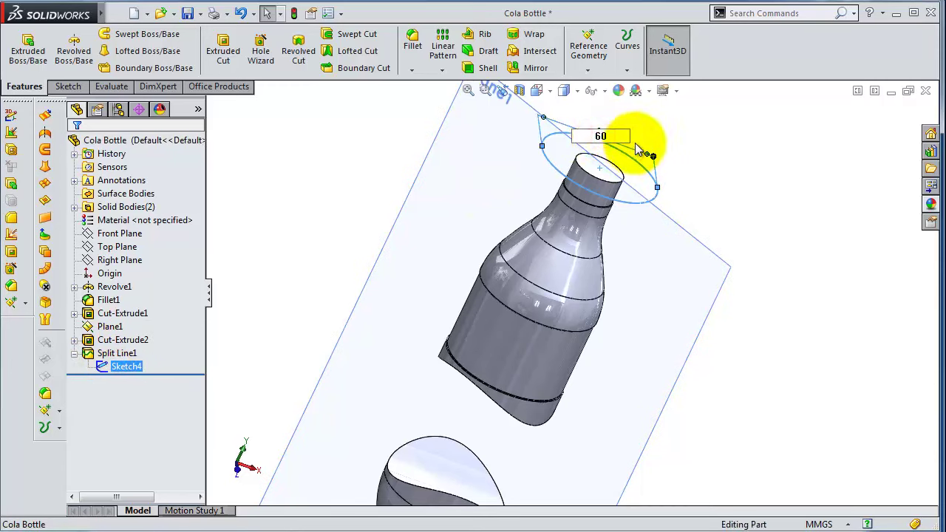
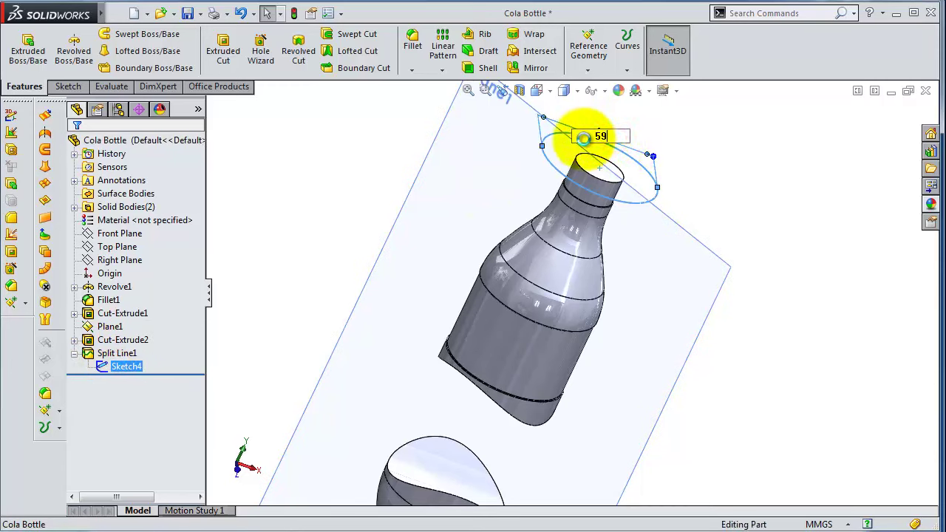
Rebuild to exit Sketch4 and orbit the bottle upright
left_click(293, 14)
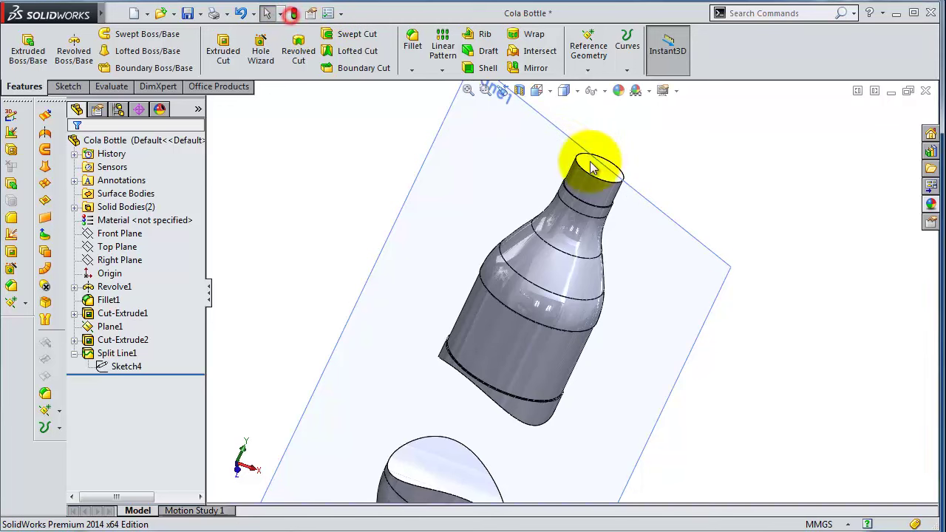
mouse_move(570, 338)
middle_mouse_down()
mouse_move(626, 190)
mouse_move(434, 380)
middle_mouse_up()
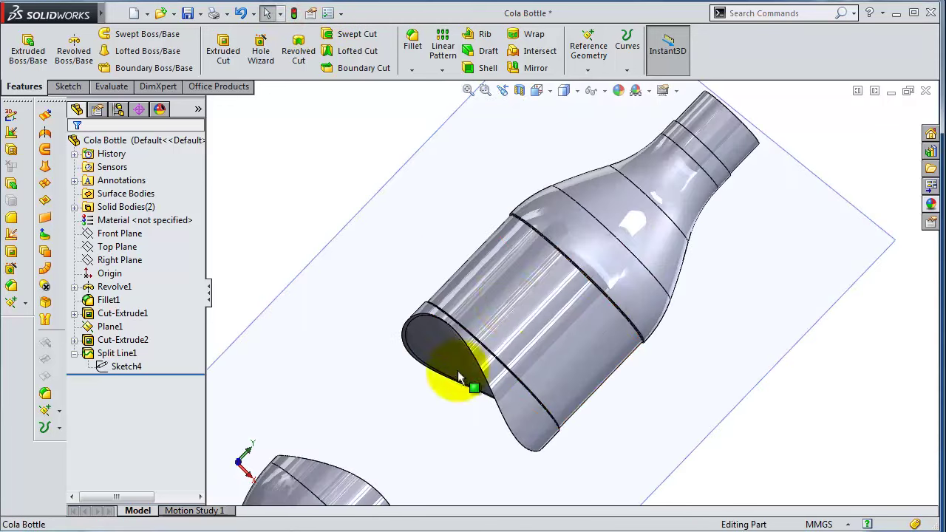
scroll(391, 334, "down", 3)
scroll(587, 231, "up", 1)
scroll(588, 230, "up", 2)
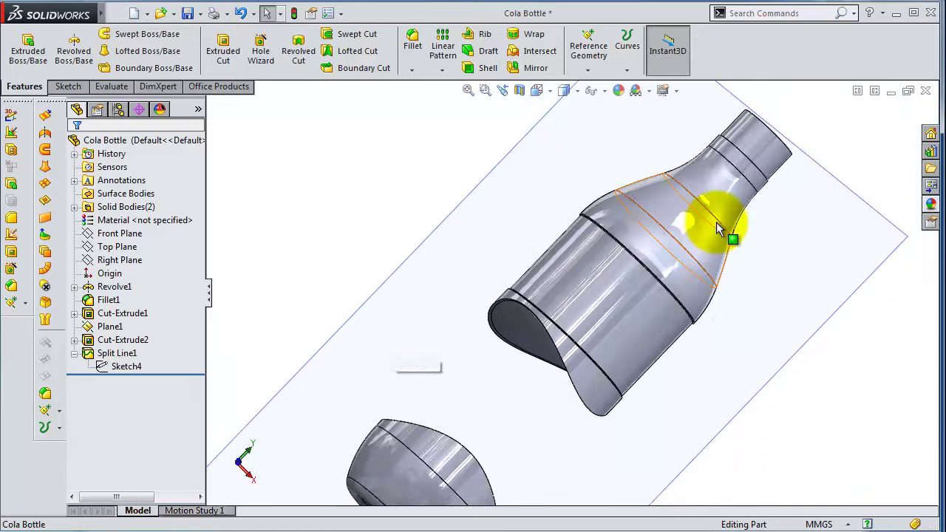
middle_click_drag(718, 222, 627, 285)
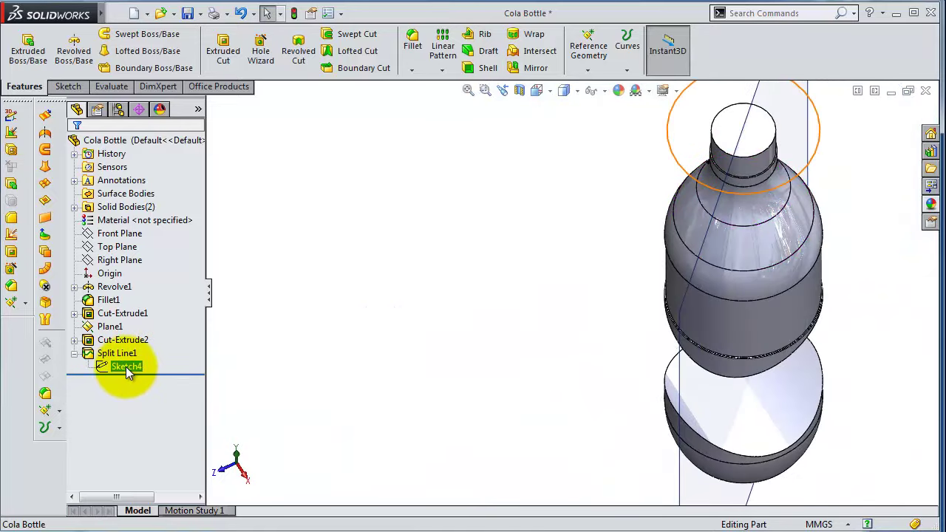
Project Sketch4 as Split Line2 onto the lower bottle piece's top face
left_click(588, 50)
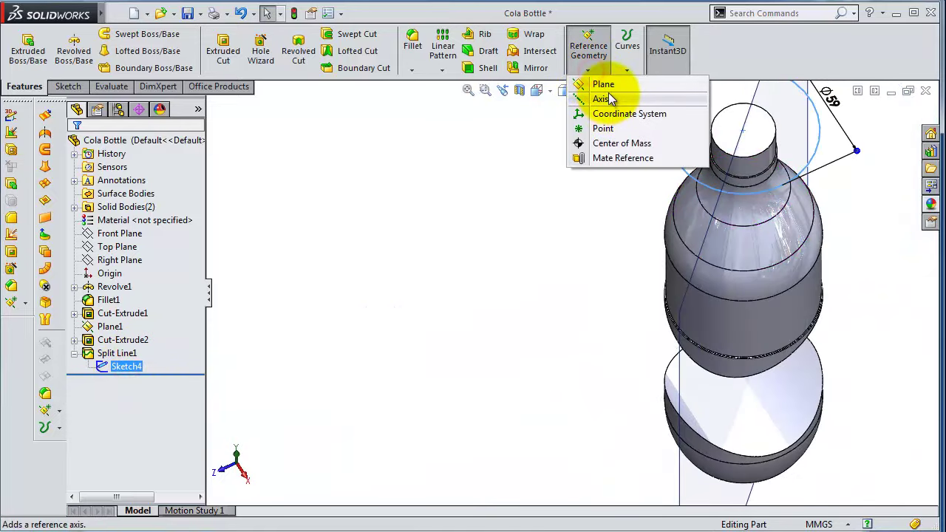
left_click(627, 54)
left_click(641, 84)
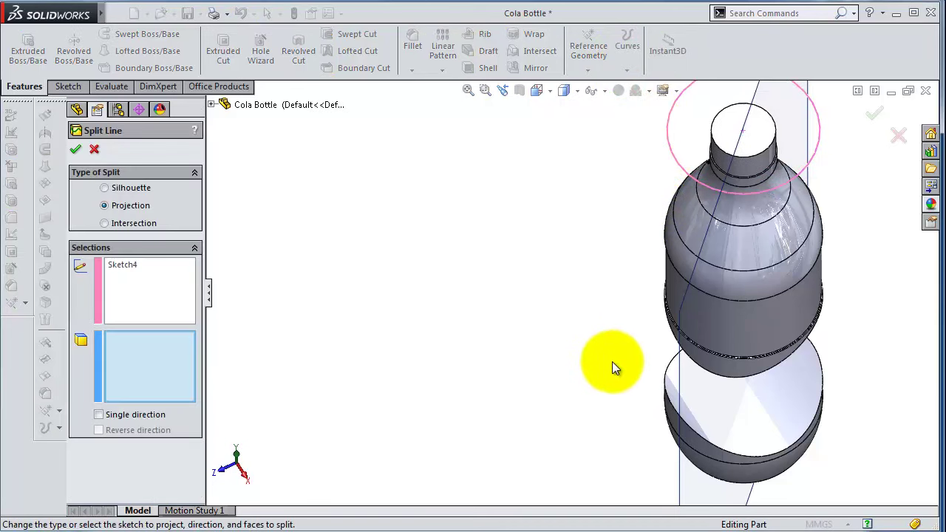
left_click(763, 435)
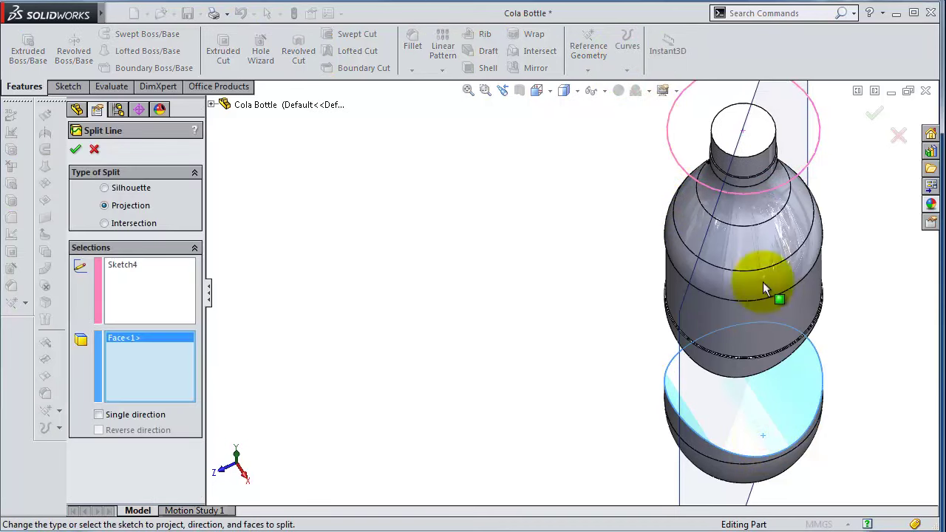
left_click(871, 123)
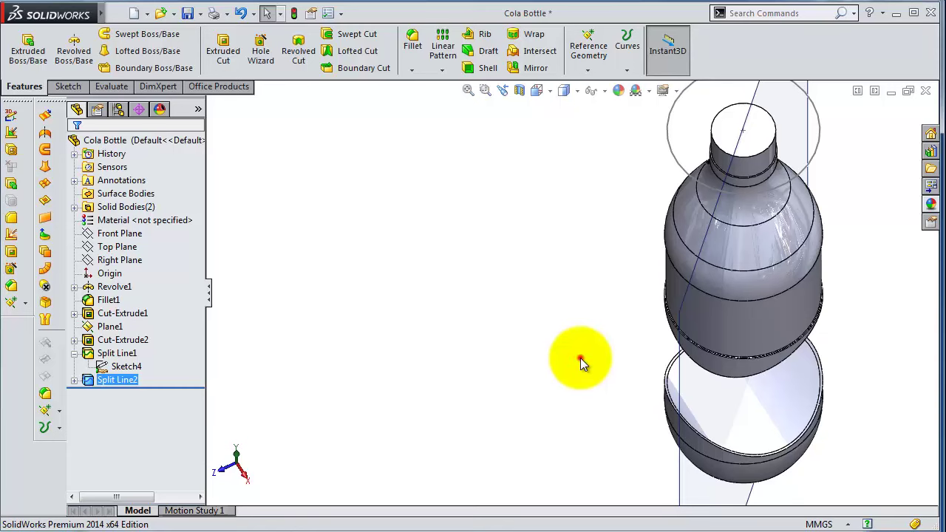
mouse_move(580, 358)
middle_mouse_down()
mouse_move(621, 281)
mouse_move(610, 283)
middle_mouse_up()
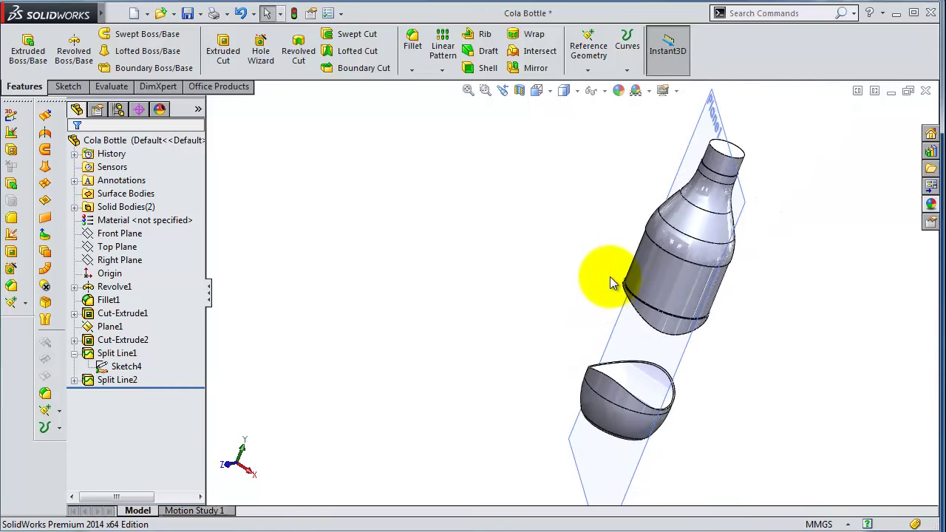
Hide Plane1 and start a sketch on the Front Plane, viewed normal to it
left_click(698, 144)
left_click(777, 94)
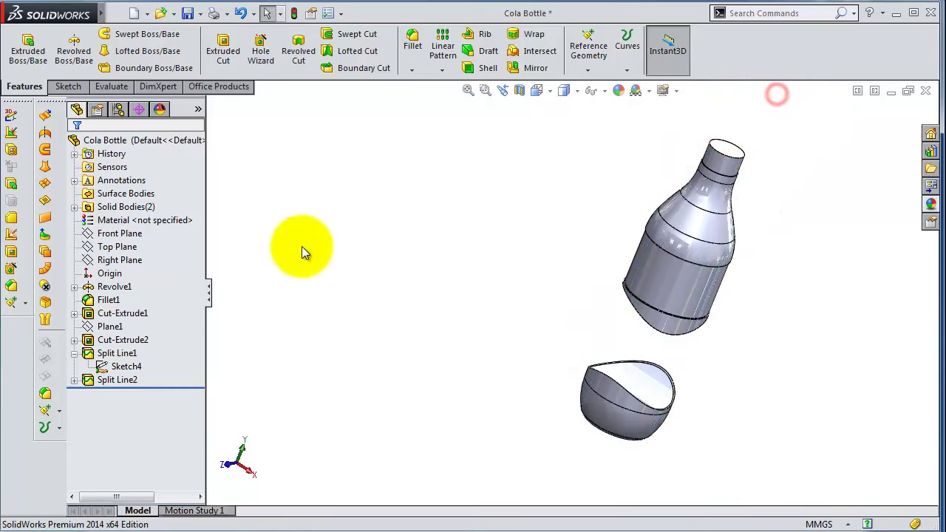
left_click(103, 233)
left_click(114, 215)
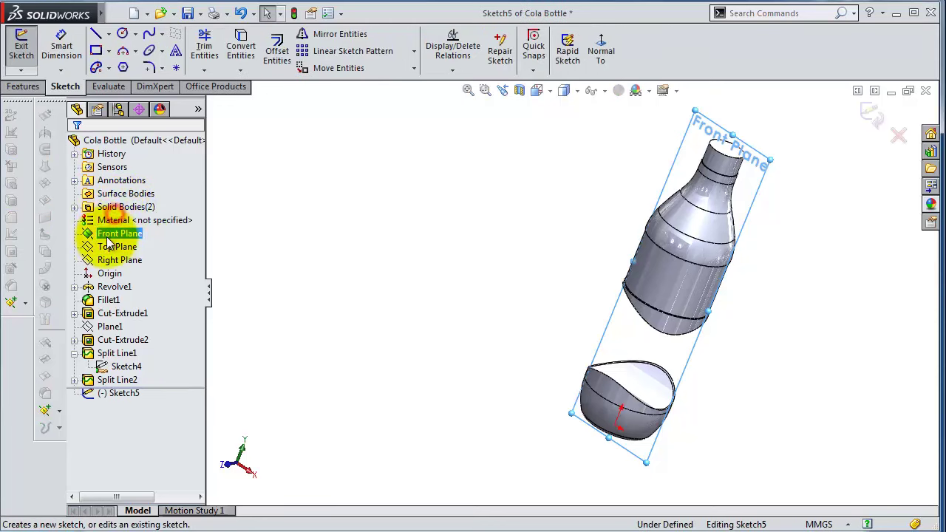
left_click(601, 50)
scroll(551, 336, "down", 3)
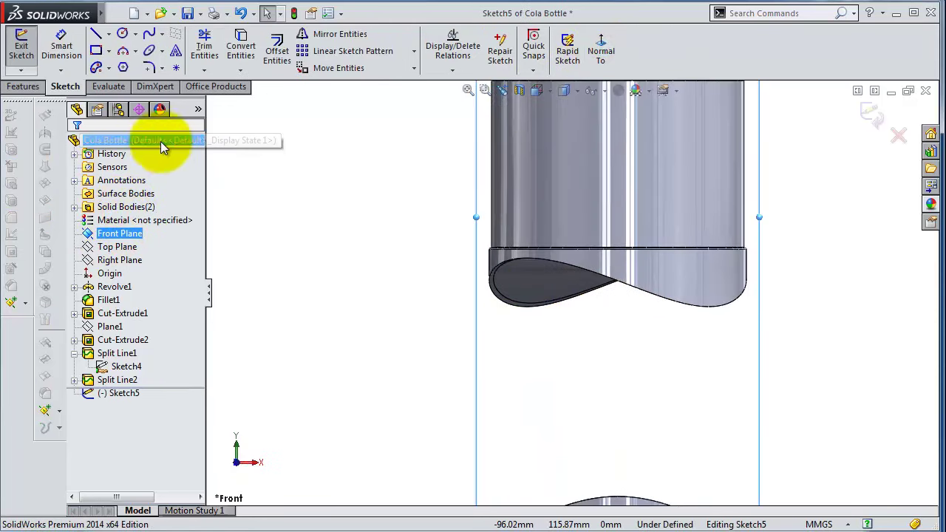
Draw a 3-point arc from the upper piece's cut edge to the lower piece's edge
left_click(123, 50)
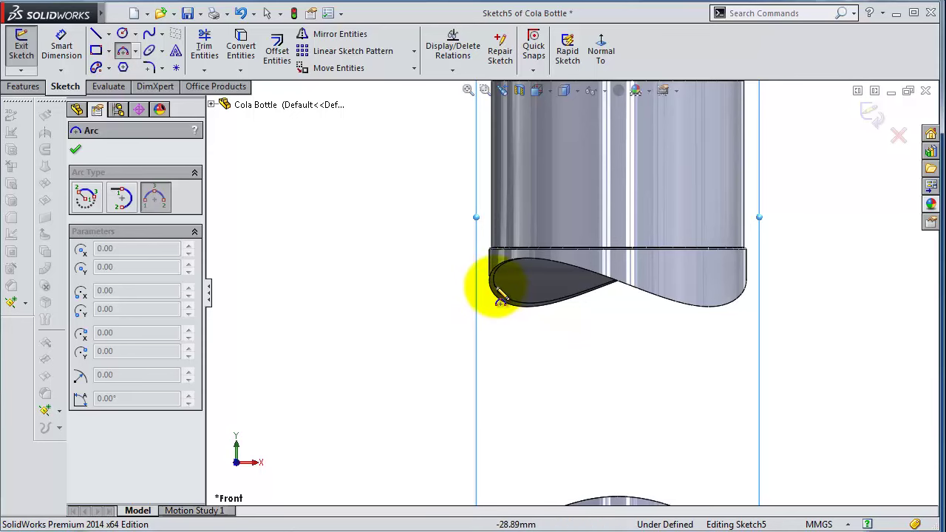
scroll(499, 287, "down", 2)
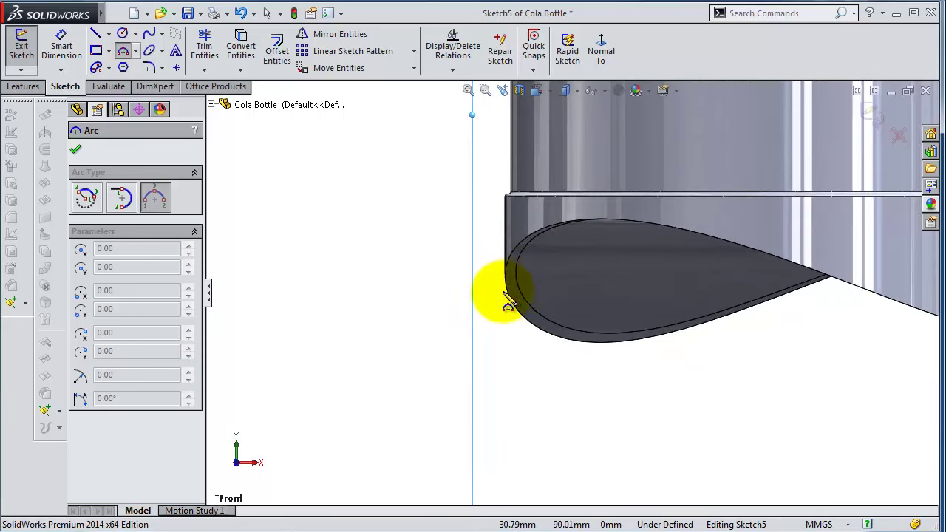
scroll(524, 279, "up", 1)
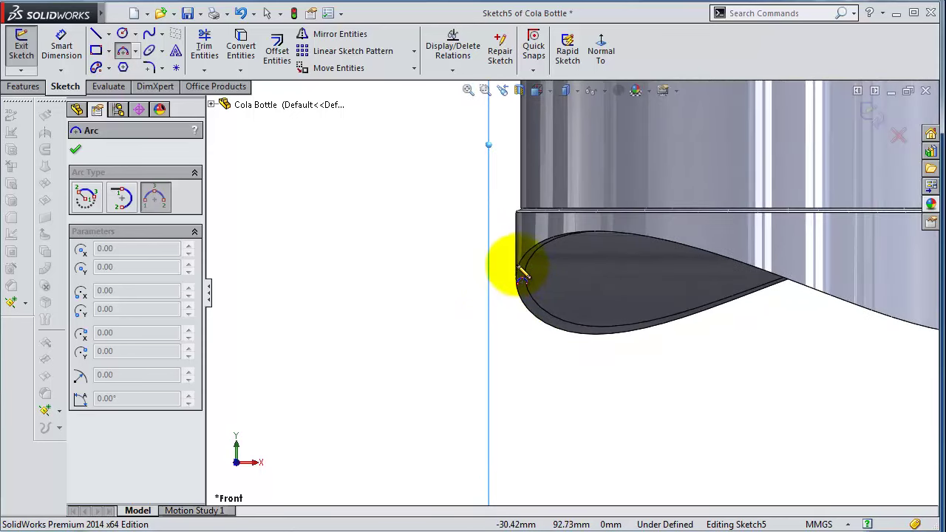
left_click(531, 277)
scroll(539, 377, "up", 2)
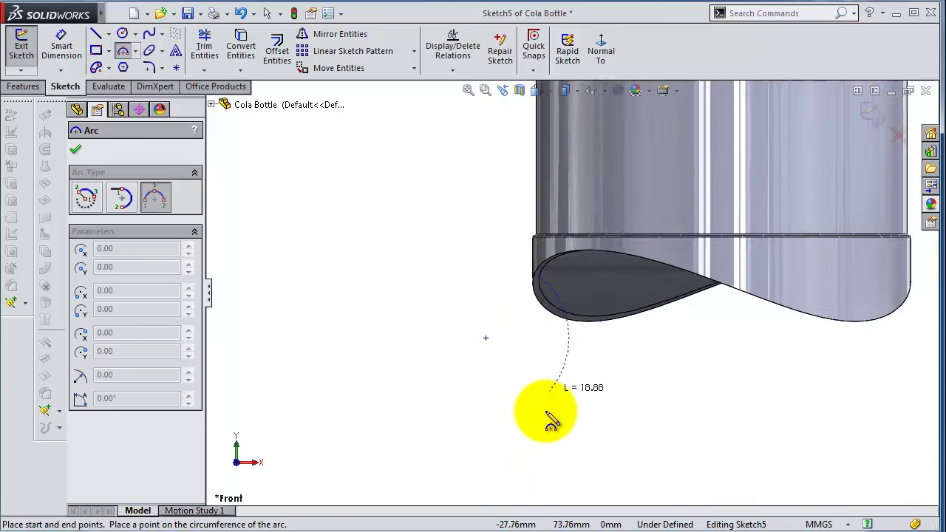
scroll(556, 422, "up", 1)
scroll(566, 444, "up", 1)
scroll(563, 340, "down", 1)
scroll(567, 348, "down", 2)
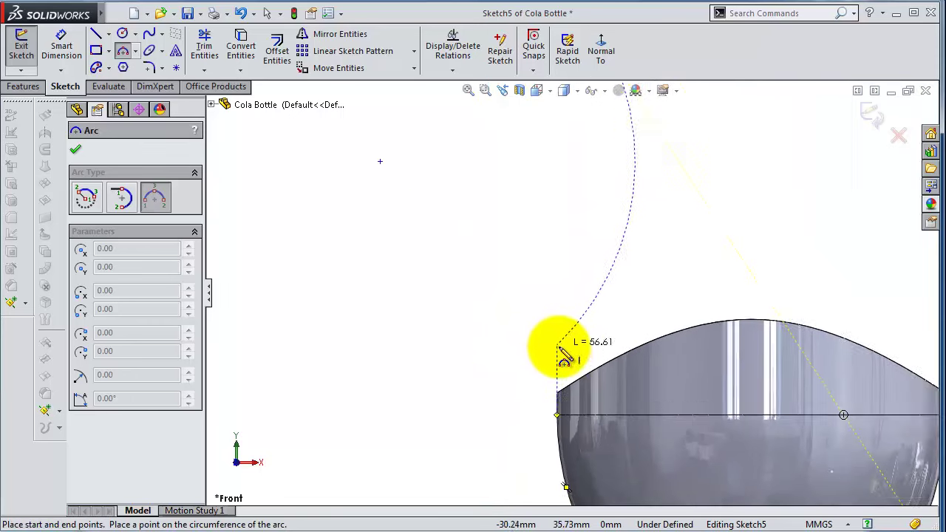
scroll(570, 358, "down", 1)
scroll(573, 397, "down", 1)
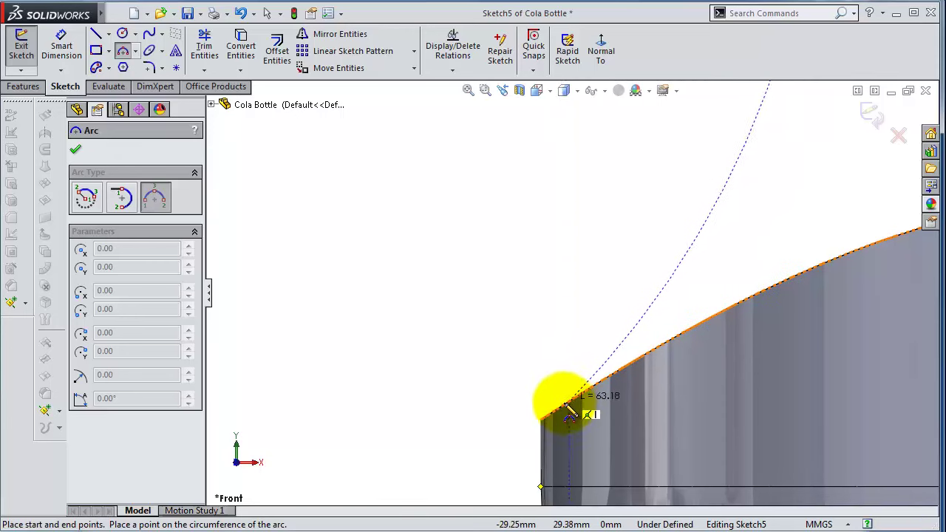
left_click(562, 409)
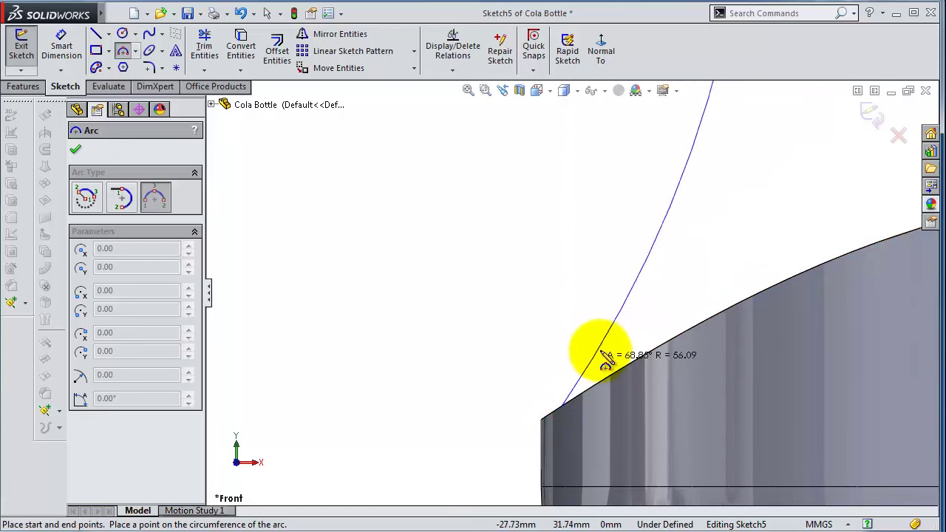
left_click(605, 347)
Dimension the arc's radius to 76 mm
scroll(688, 209, "up", 2)
scroll(686, 208, "up", 2)
right_click_drag(559, 273, 559, 257)
left_click(556, 272)
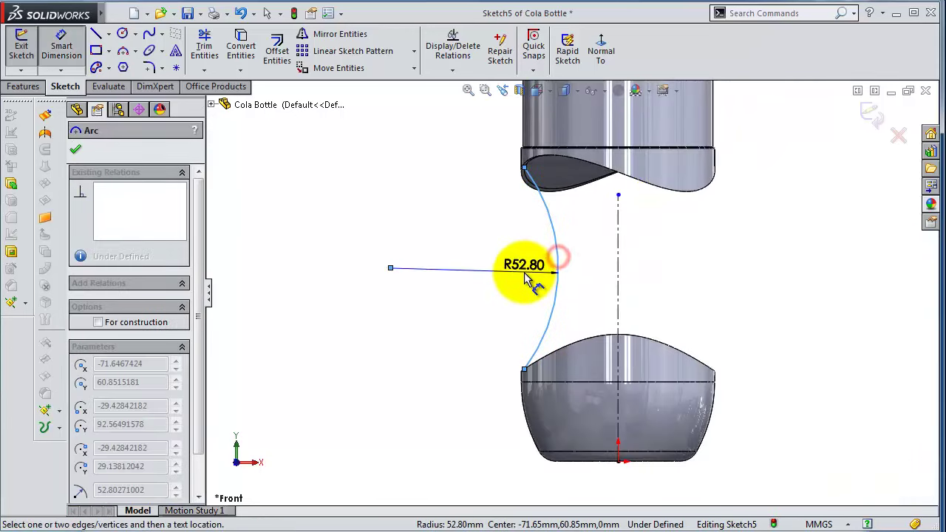
left_click(526, 277)
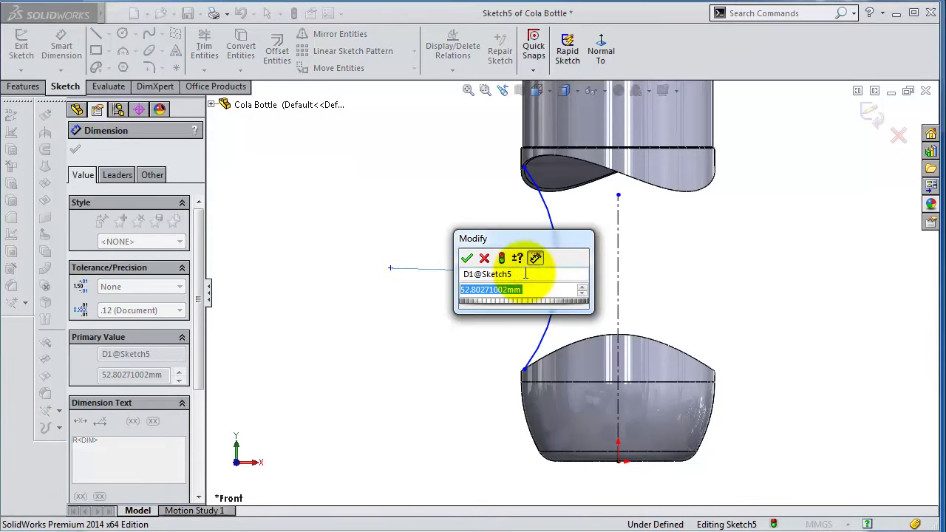
type("76")
key("Return")
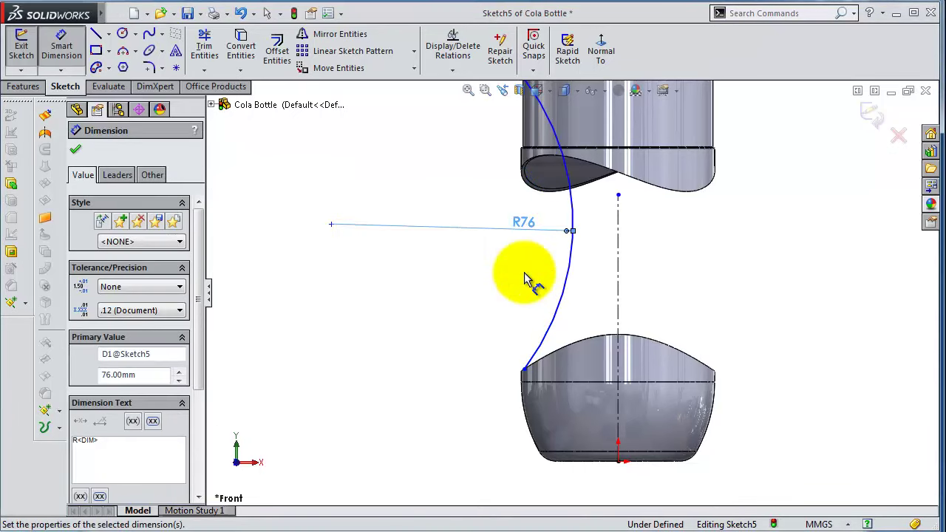
scroll(509, 370, "down", 3)
key("Escape")
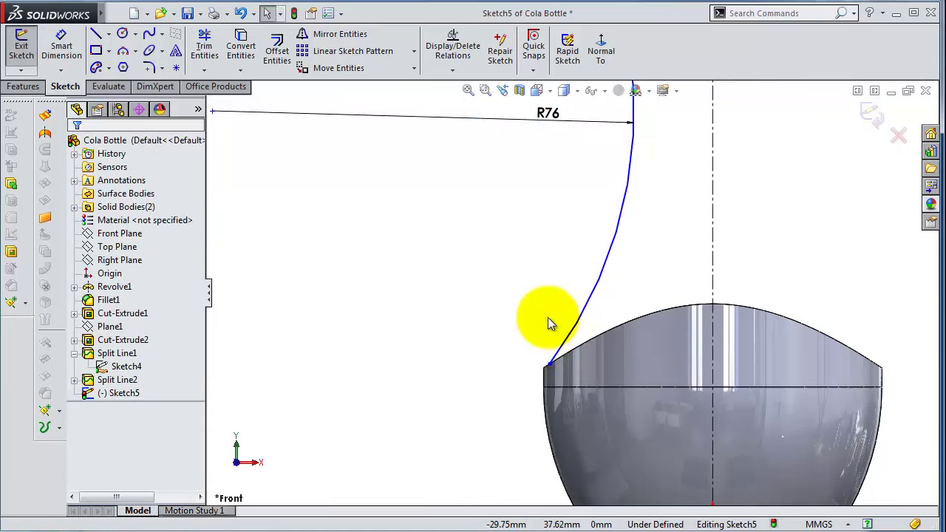
scroll(553, 340, "down", 3)
Add a Pierce relation between the arc's lower endpoint and the lower piece's edge
mouse_move(559, 357)
middle_mouse_down()
mouse_move(565, 379)
mouse_move(562, 334)
middle_mouse_up()
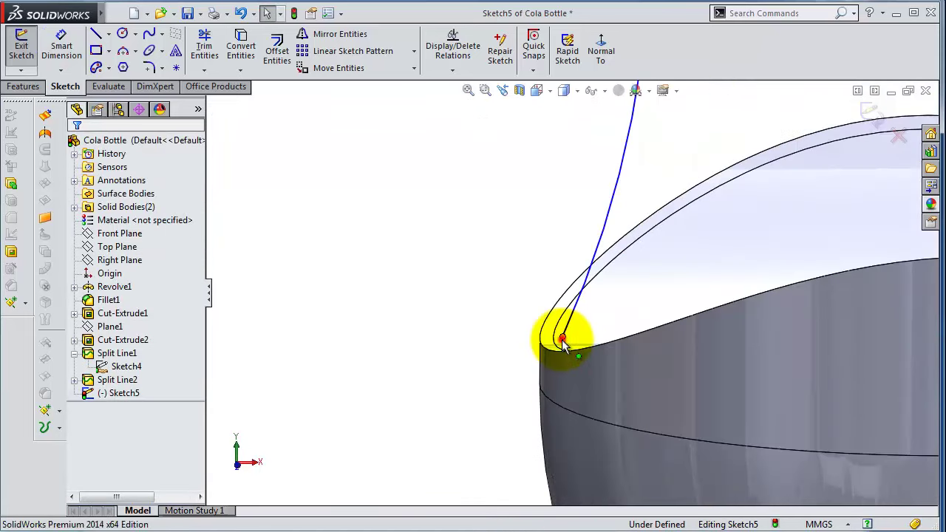
left_click(563, 337)
left_click(556, 332, "ctrl")
left_click(613, 293)
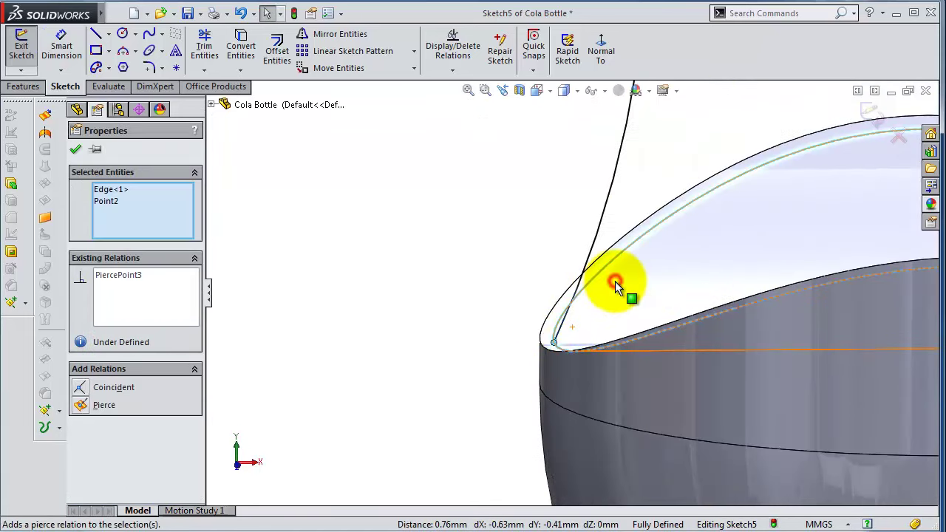
left_click(484, 259)
Return to a front view and exit the finished Sketch5
key("ctrl+8")
scroll(577, 177, "up", 3)
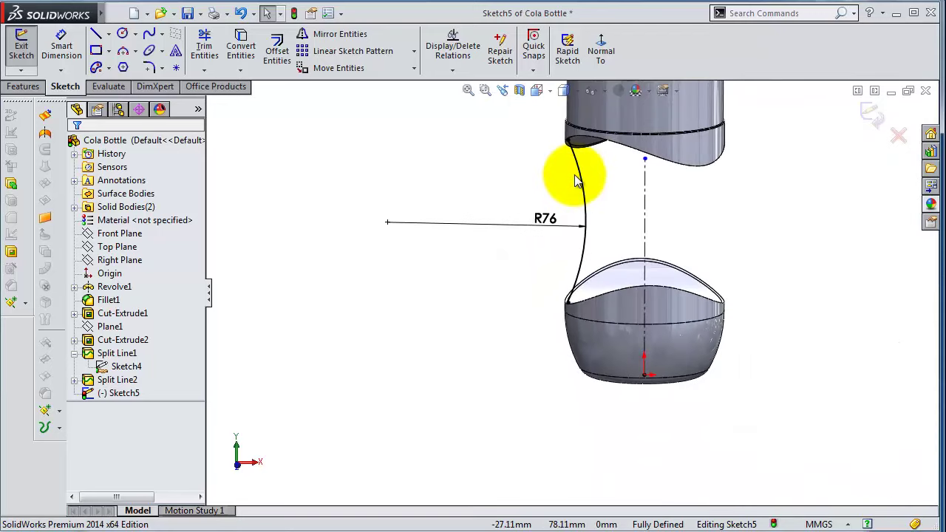
scroll(590, 208, "down", 3)
left_click(612, 48)
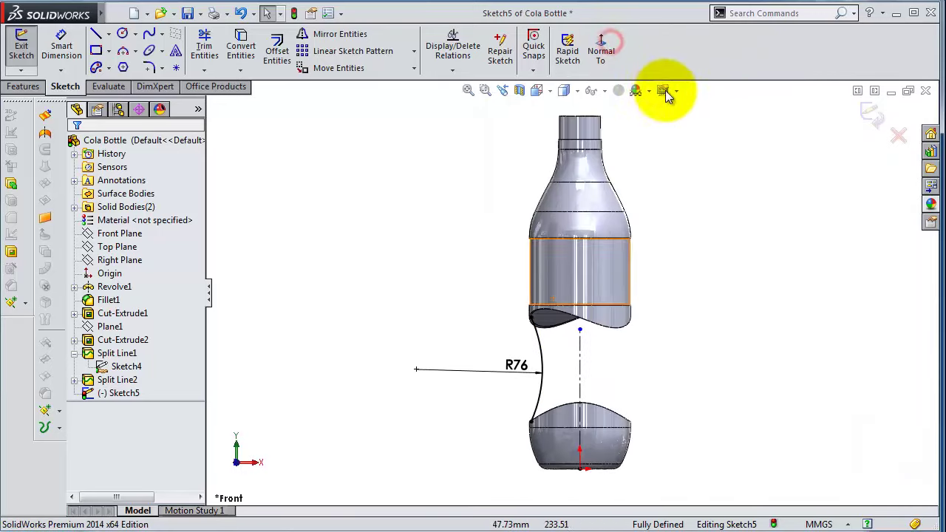
scroll(624, 352, "down", 2)
scroll(624, 352, "down", 2)
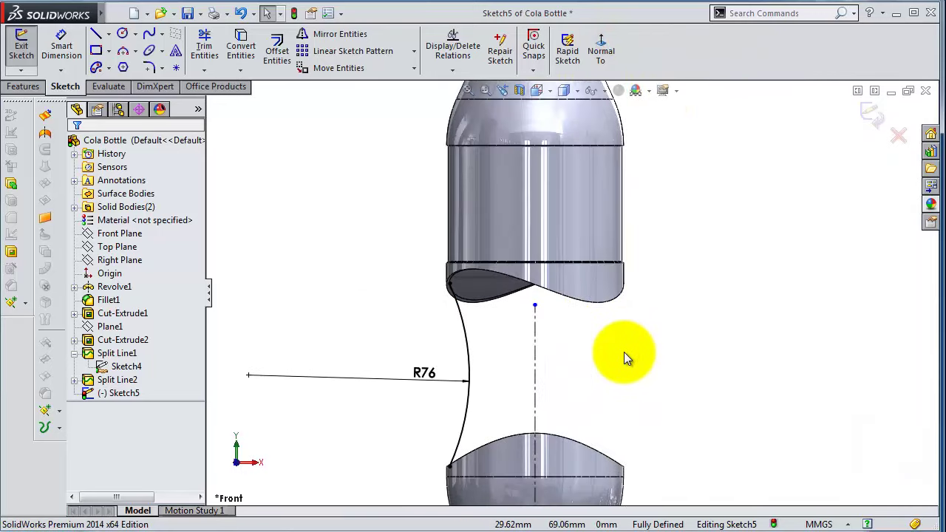
left_click(871, 115)
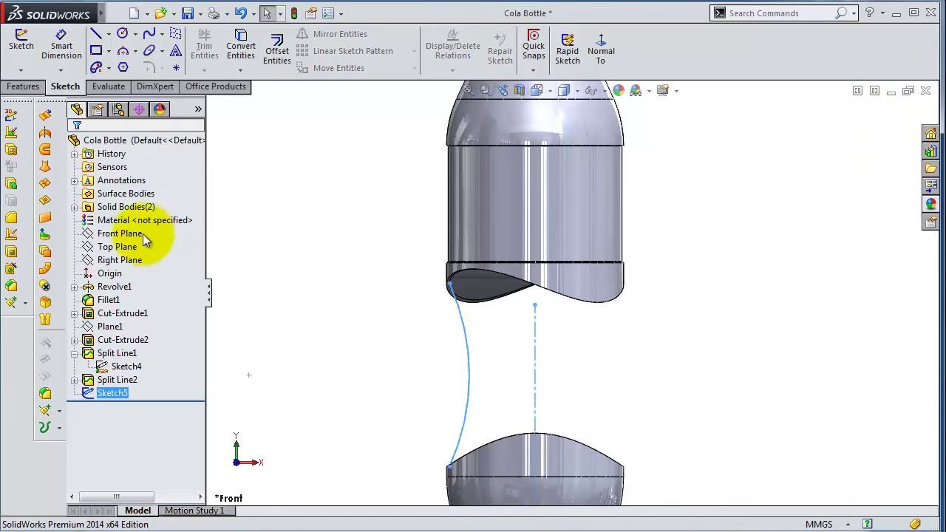
Start a new Front Plane sketch with the 3-point arc tool, viewed normal to it
left_click(124, 235)
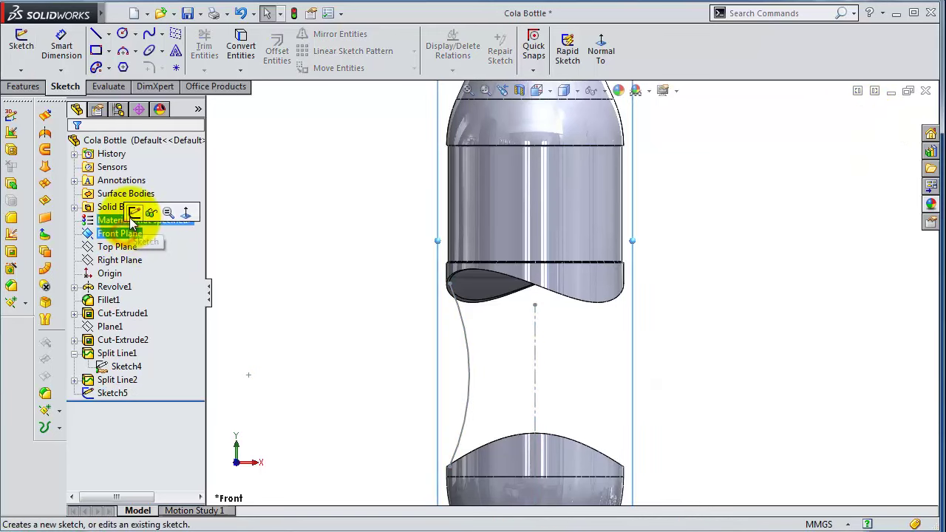
left_click(131, 220)
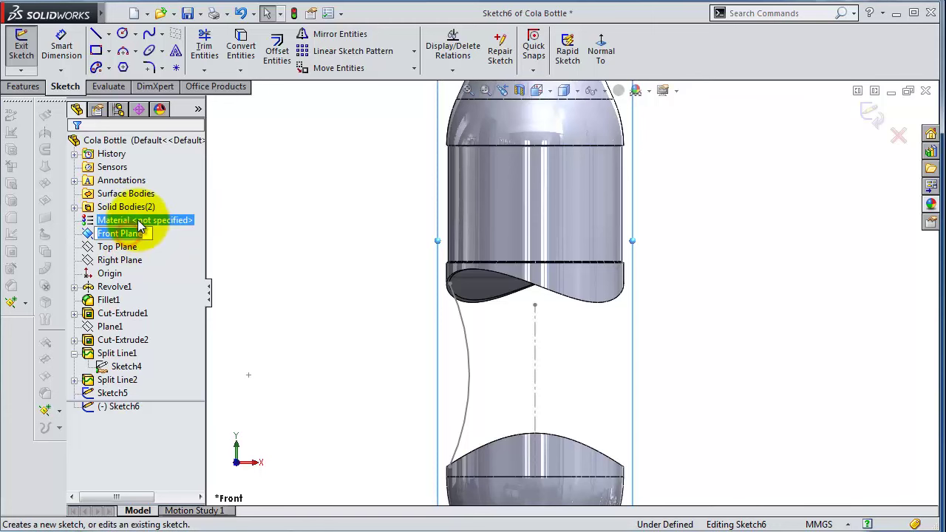
left_click(316, 236)
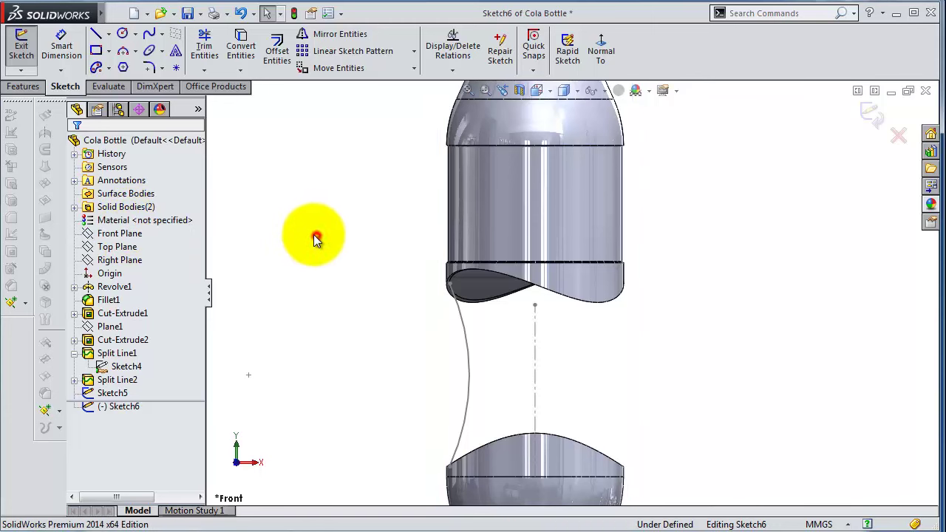
left_click(124, 52)
scroll(612, 317, "down", 3)
middle_click_drag(616, 277, 581, 245)
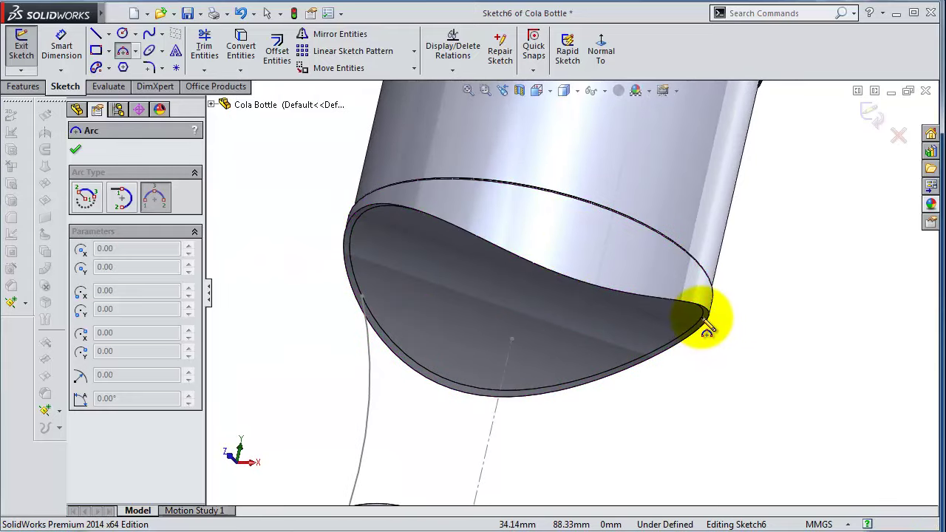
middle_click_drag(716, 355, 562, 97)
left_click(611, 55)
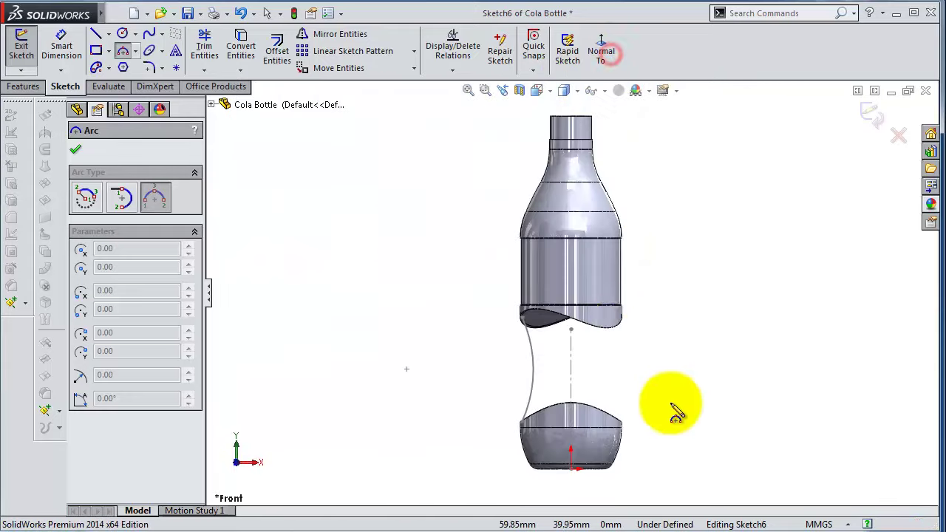
scroll(622, 320, "down", 2)
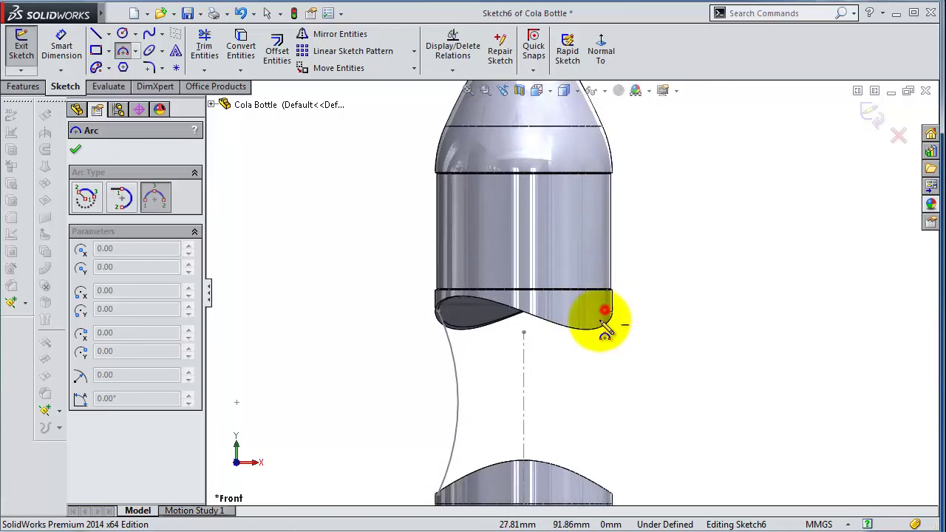
Draw an arc between the bottle's right cut edges, bulging toward the axis
left_click_drag(602, 319, 609, 479)
scroll(608, 479, "down", 2)
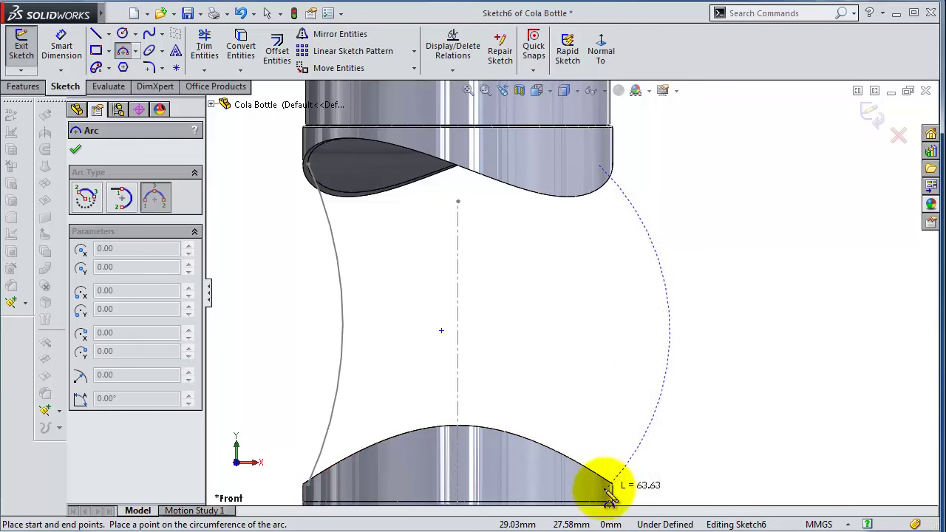
left_click(574, 407)
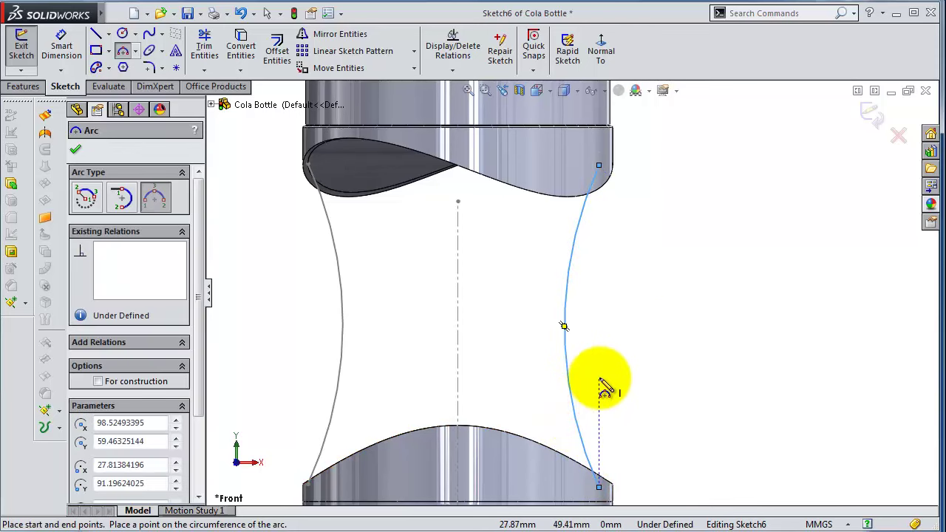
key("Escape")
Dimension the new arc's radius to 76 mm
left_click(61, 46)
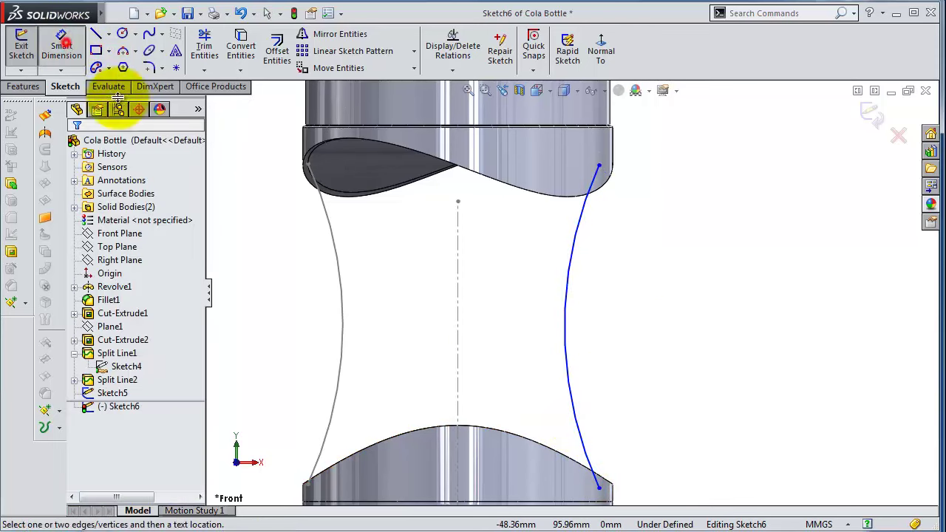
left_click(568, 304)
left_click(658, 311)
type("6")
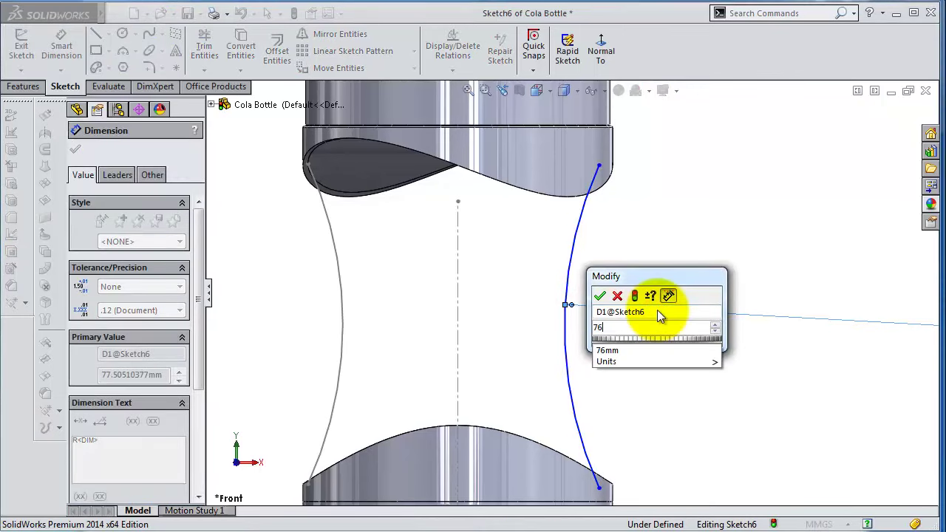
key("Return")
scroll(629, 431, "down", 3)
middle_click_drag(630, 431, 625, 480)
scroll(623, 414, "down", 3)
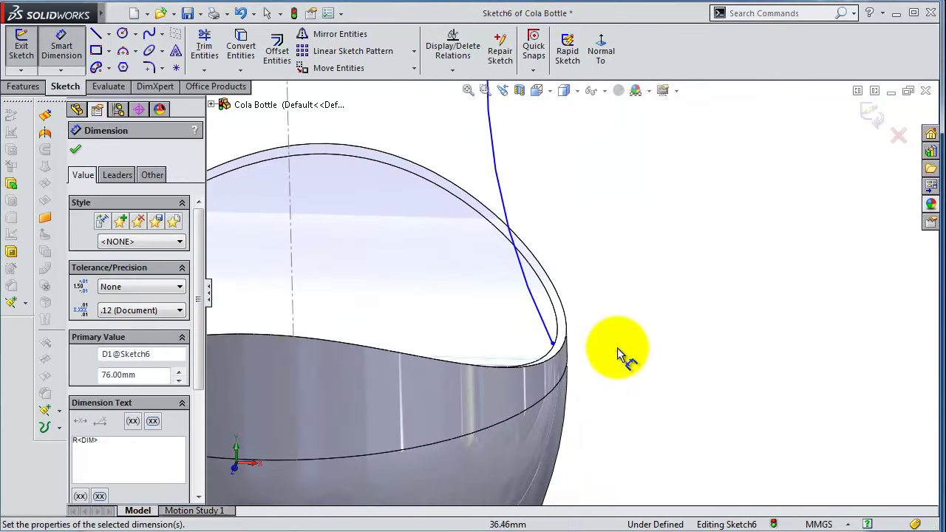
left_click(617, 348)
Try dimensioning the arc's lower endpoint to the lower cut edge, then cancel after the error
mouse_move(613, 342)
middle_mouse_down()
mouse_move(507, 327)
mouse_move(436, 352)
middle_mouse_up()
left_click(435, 348)
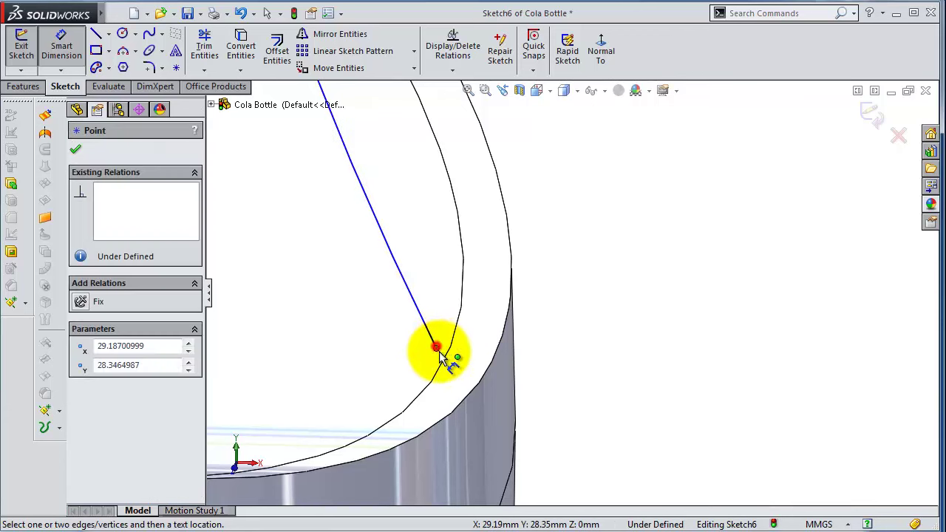
left_click(446, 359)
left_click(619, 313)
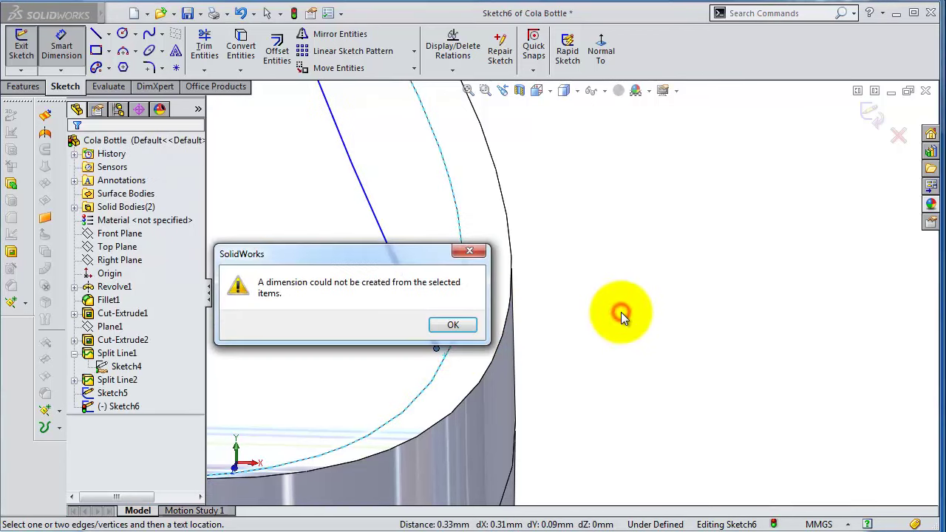
left_click(469, 251)
key("Escape")
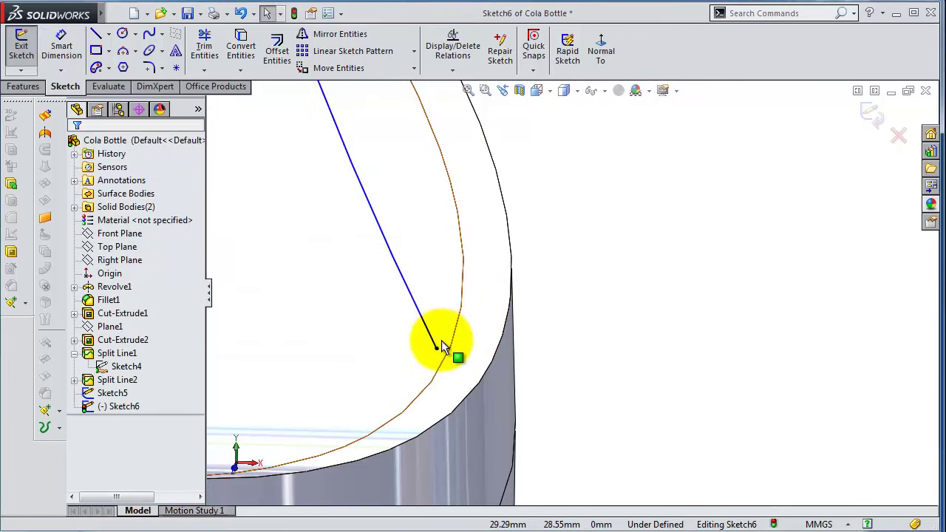
Pierce the arc's endpoints onto the lower and upper split-line edges
left_click(437, 348)
left_click(448, 355, "ctrl")
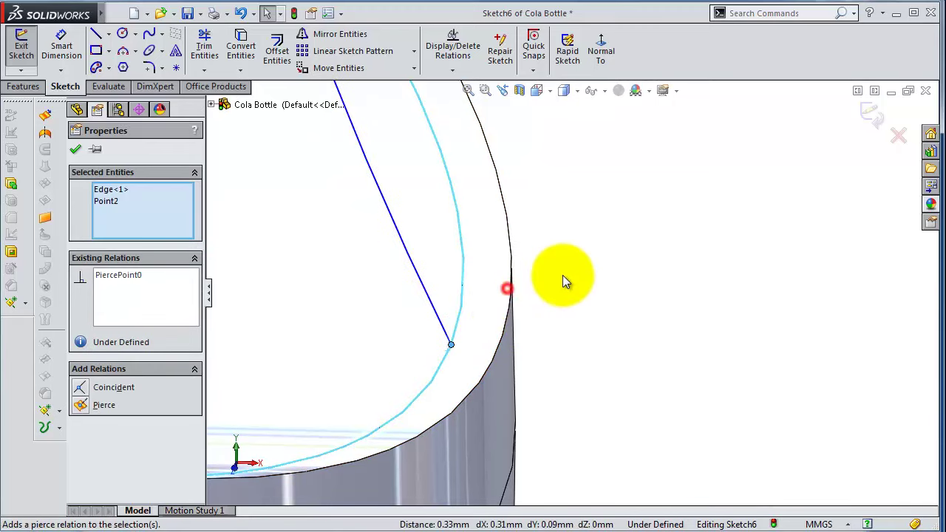
scroll(573, 189, "up", 3)
scroll(548, 155, "up", 3)
scroll(560, 148, "down", 3)
scroll(584, 159, "down", 3)
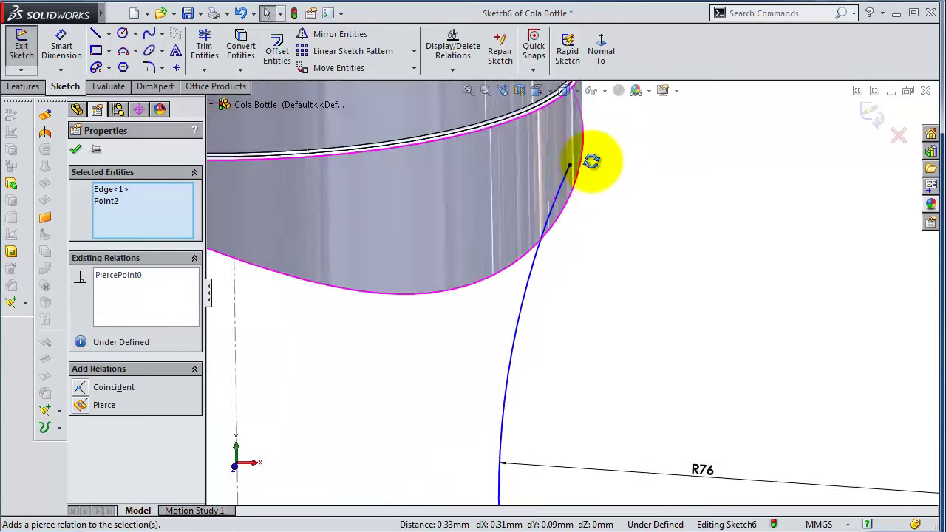
mouse_move(591, 161)
middle_mouse_down()
mouse_move(655, 256)
mouse_move(625, 194)
mouse_move(532, 200)
middle_mouse_up()
left_click(452, 201)
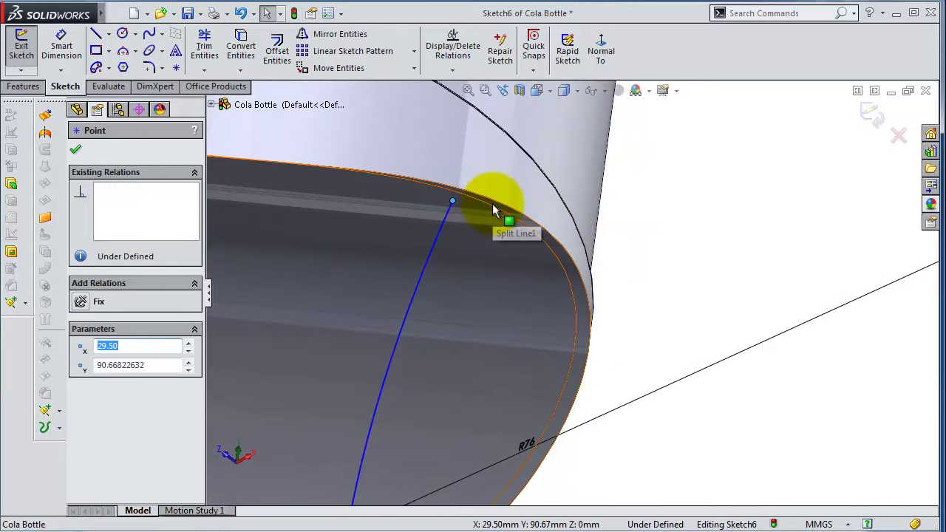
left_click(494, 212, "ctrl")
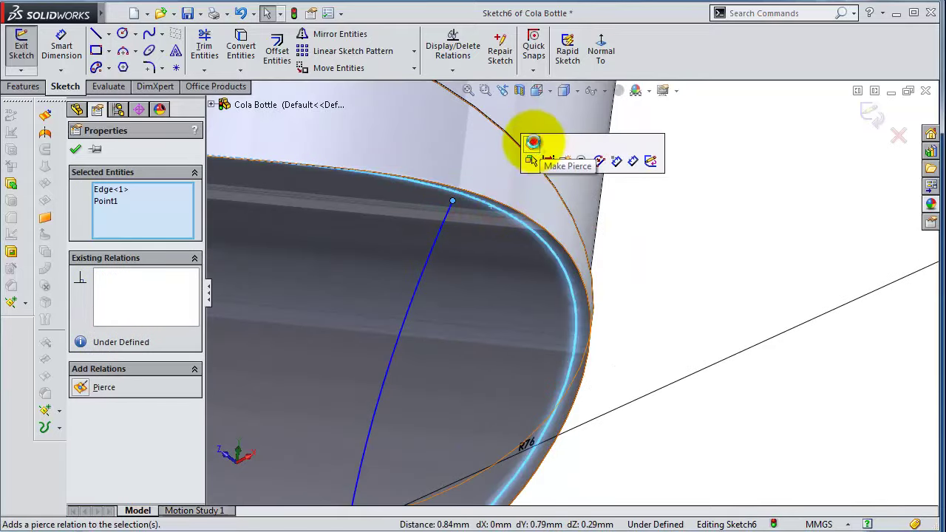
left_click(534, 140)
left_click(684, 200)
Rotate to view the whole bottle and exit Sketch6
scroll(709, 209, "up", 5)
mouse_move(708, 209)
middle_mouse_down()
mouse_move(710, 314)
mouse_move(619, 348)
mouse_move(571, 320)
mouse_move(522, 340)
mouse_move(629, 331)
mouse_move(732, 503)
middle_mouse_up()
left_click(875, 133)
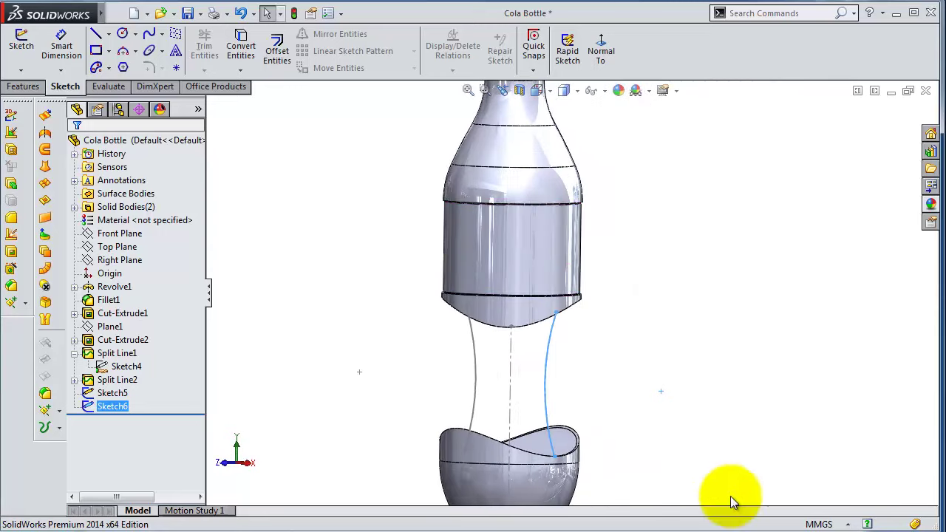
Start a sketch on the Right Plane, viewed normal to it, with the 3-point arc tool
left_click(255, 232)
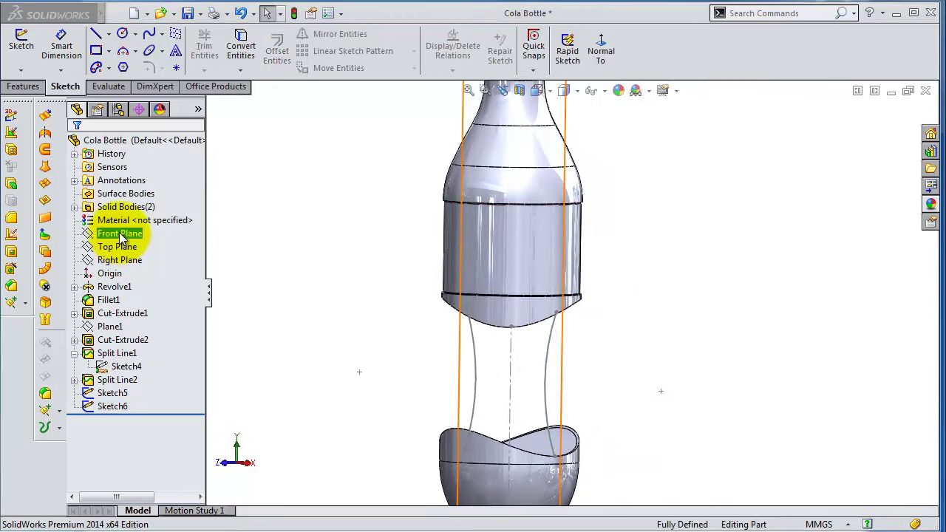
left_click(117, 259)
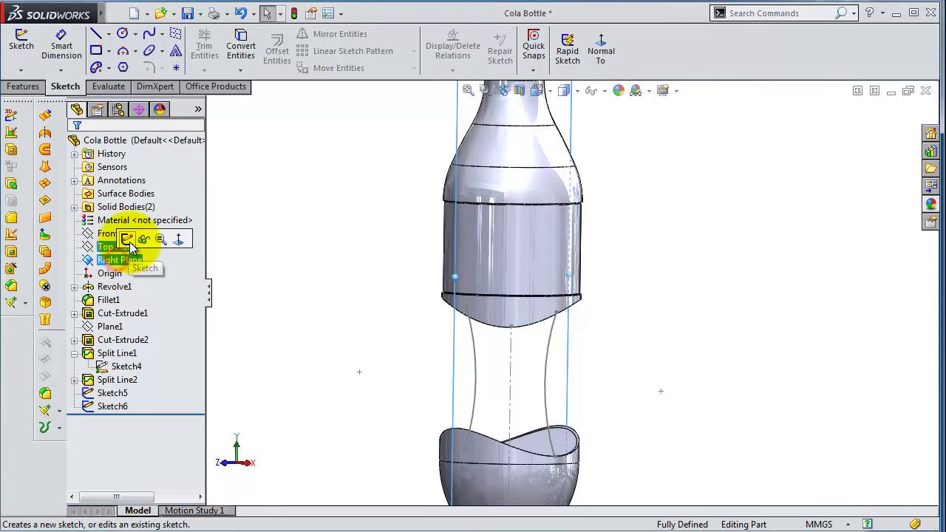
left_click(133, 241)
left_click(601, 46)
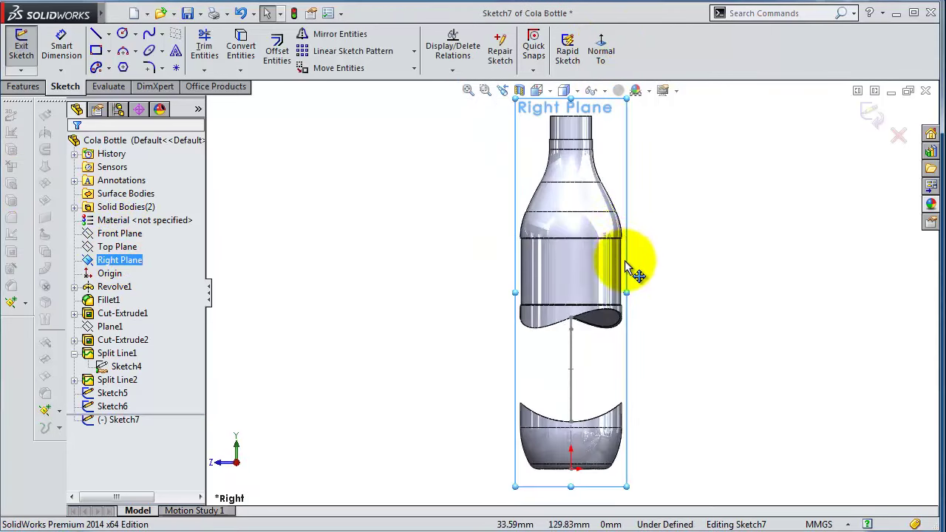
scroll(624, 285, "up", 2)
scroll(625, 285, "down", 2)
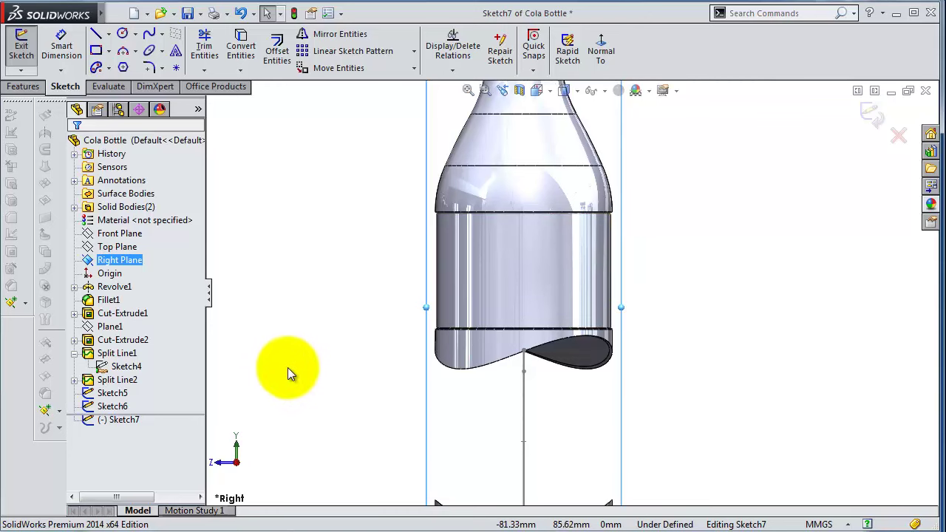
left_click(124, 52)
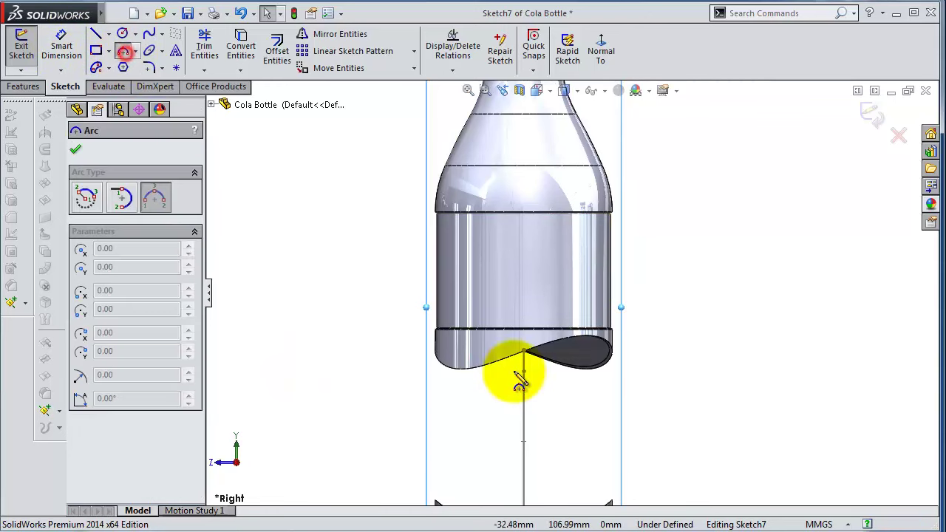
Draw a shallow arc starting at the upper piece's left edge
left_click(442, 352)
scroll(486, 462, "up", 2)
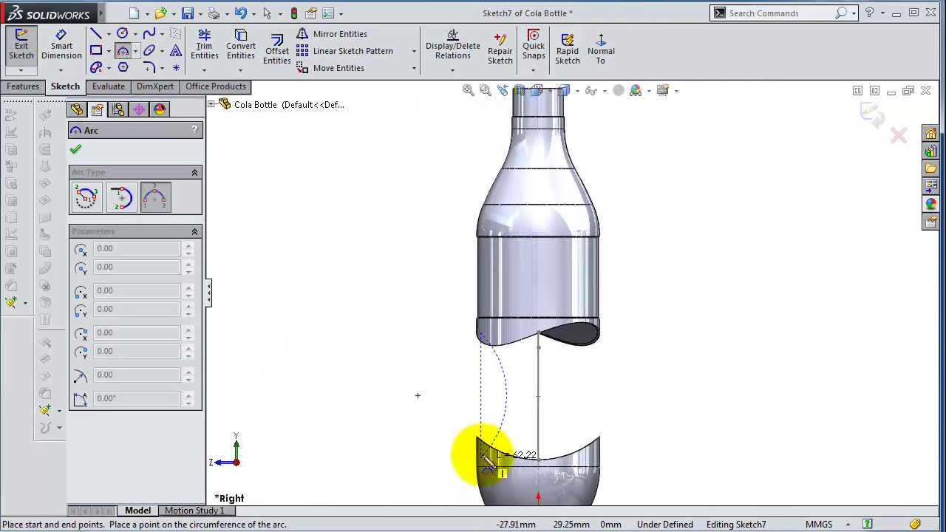
scroll(488, 455, "down", 3)
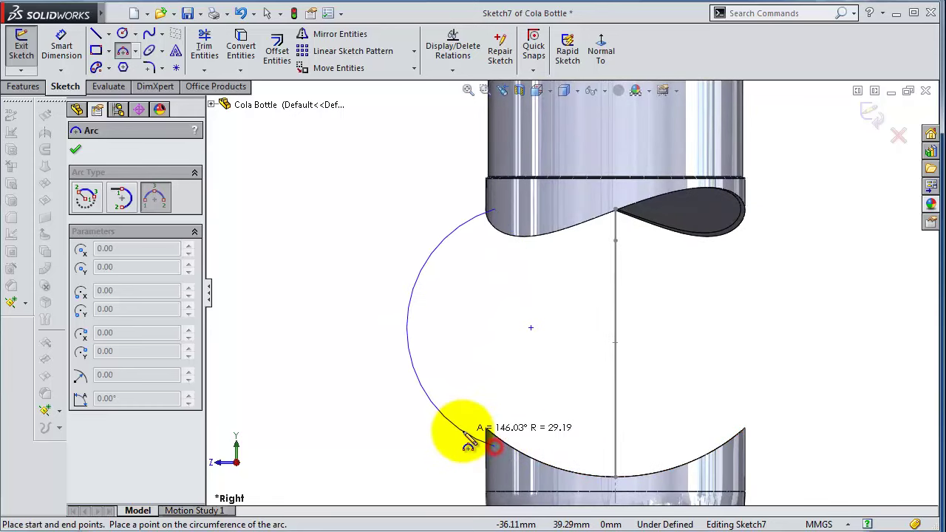
left_click(495, 420)
key("Escape")
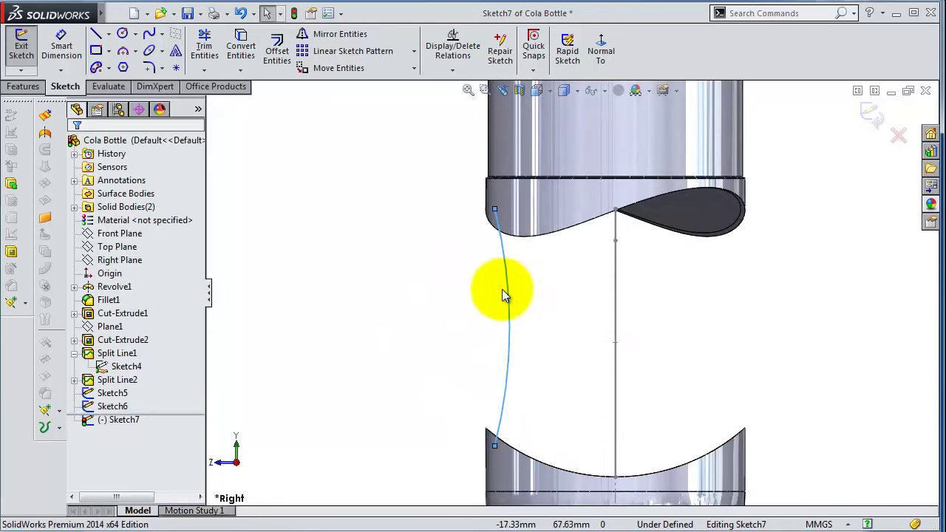
Dimension the arc's radius to 110
left_click(65, 46)
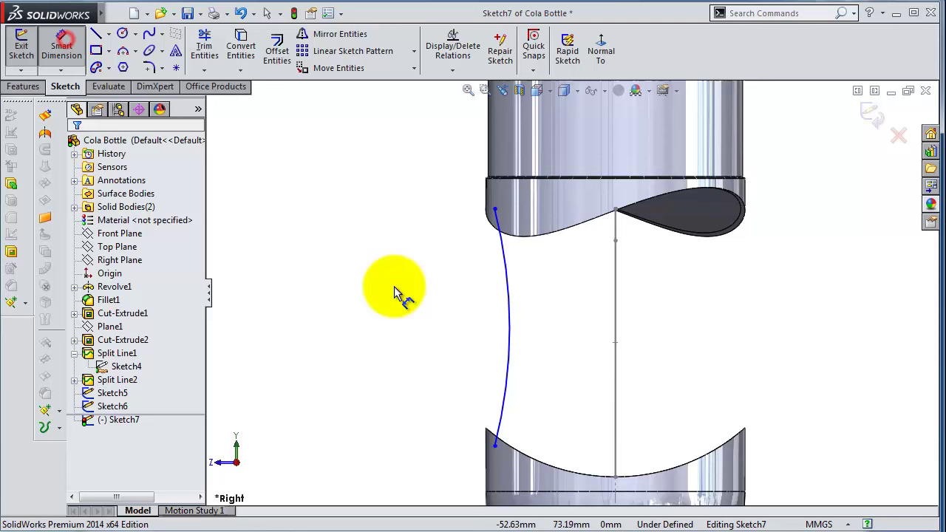
left_click(509, 323)
left_click(449, 325)
type("110")
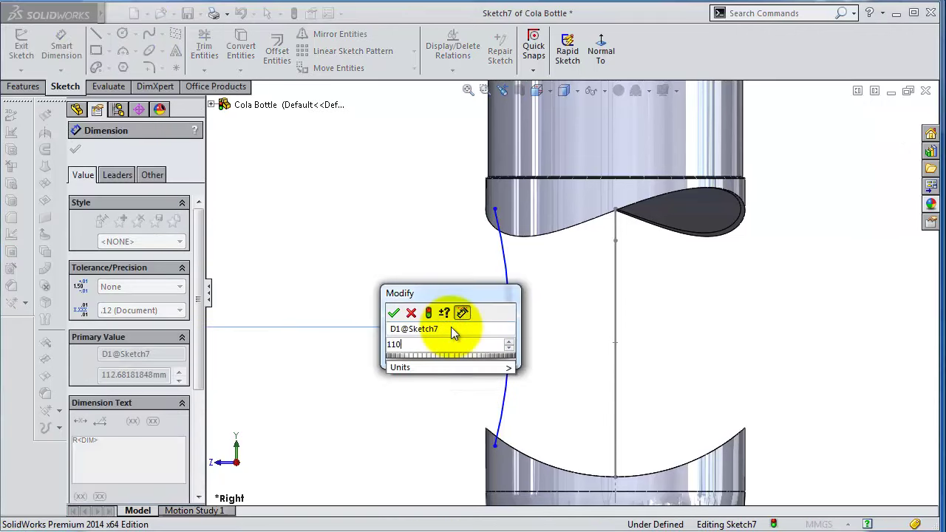
key("Return")
Pierce the arc's lower endpoint onto the bottle's cut edge
middle_click_drag(545, 215, 527, 443)
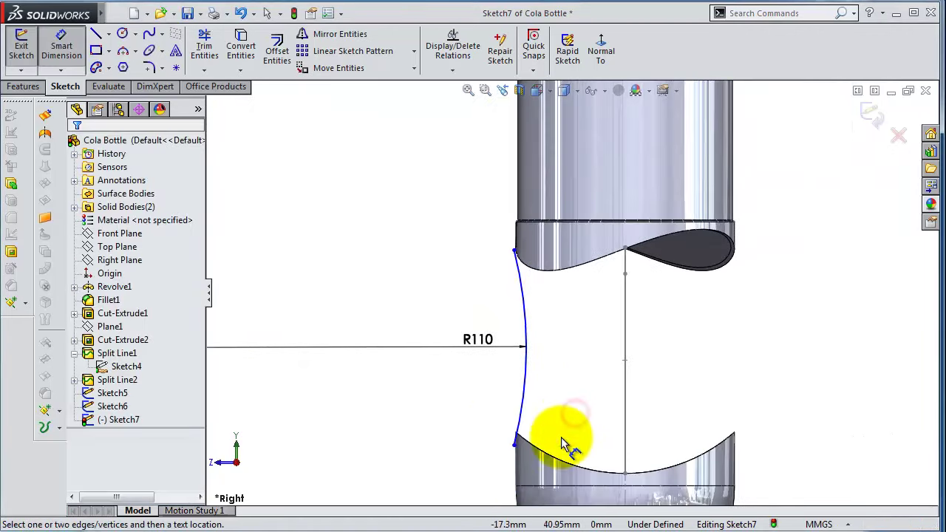
scroll(527, 443, "down", 3)
left_click(473, 396)
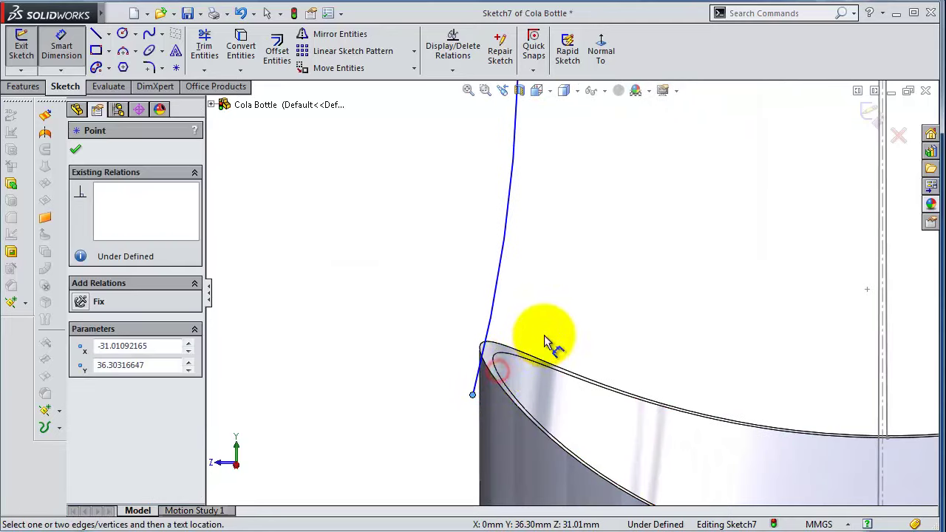
left_click(273, 167)
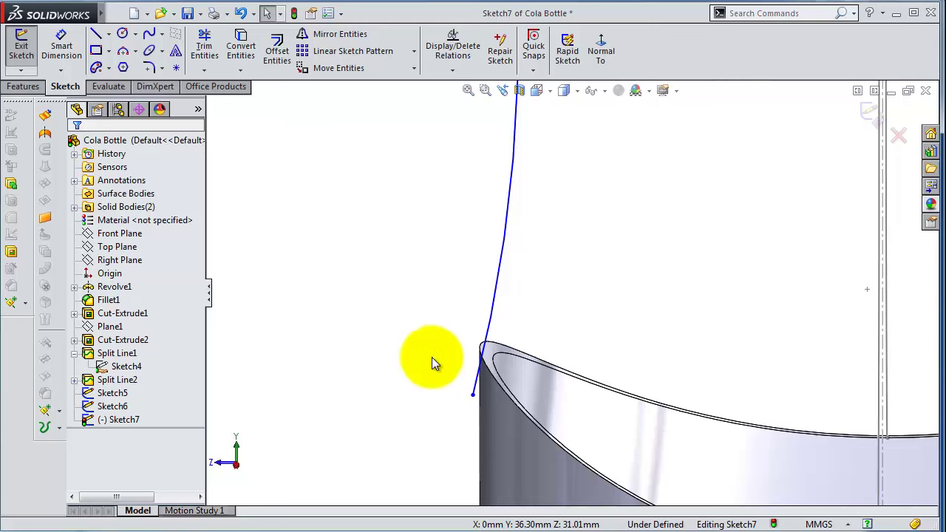
left_click(477, 398)
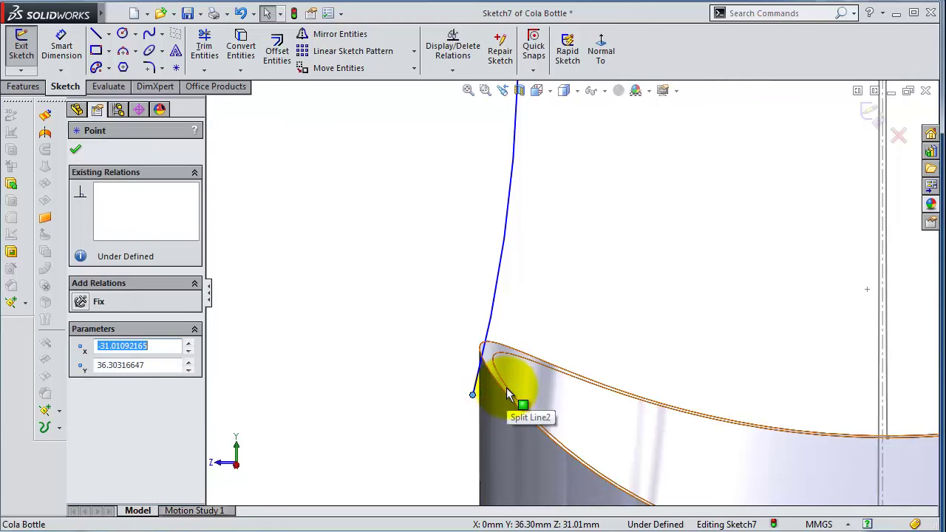
left_click(510, 392, "ctrl")
left_click(548, 331)
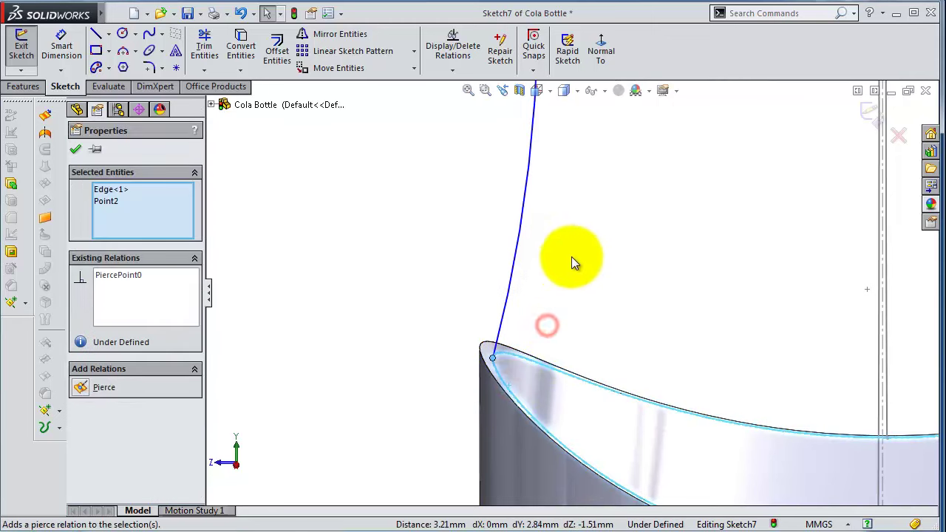
Pierce the arc's upper endpoint onto the upper body's edge, fully defining Sketch7
mouse_move(572, 257)
middle_mouse_down()
mouse_move(591, 159)
mouse_move(507, 194)
mouse_move(531, 165)
mouse_move(518, 285)
mouse_move(513, 196)
mouse_move(581, 270)
middle_mouse_up()
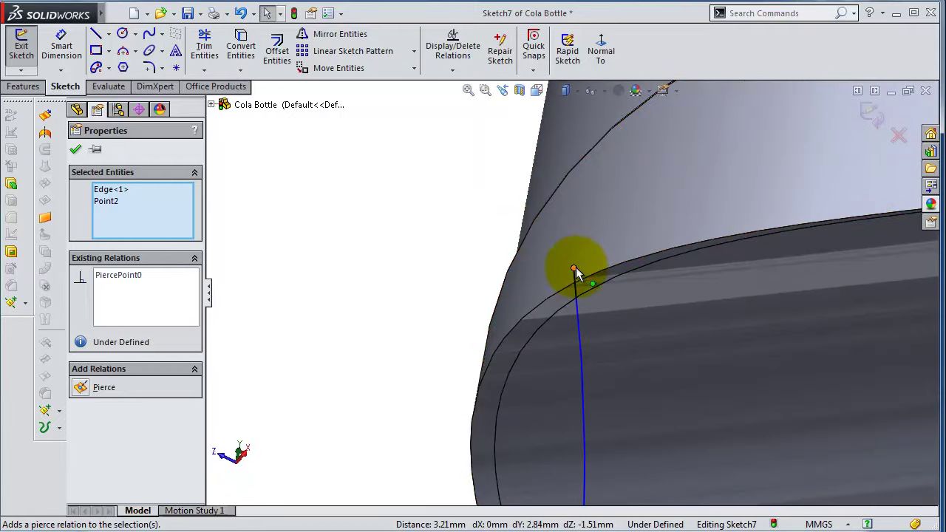
left_click(574, 269)
left_click(559, 312, "ctrl")
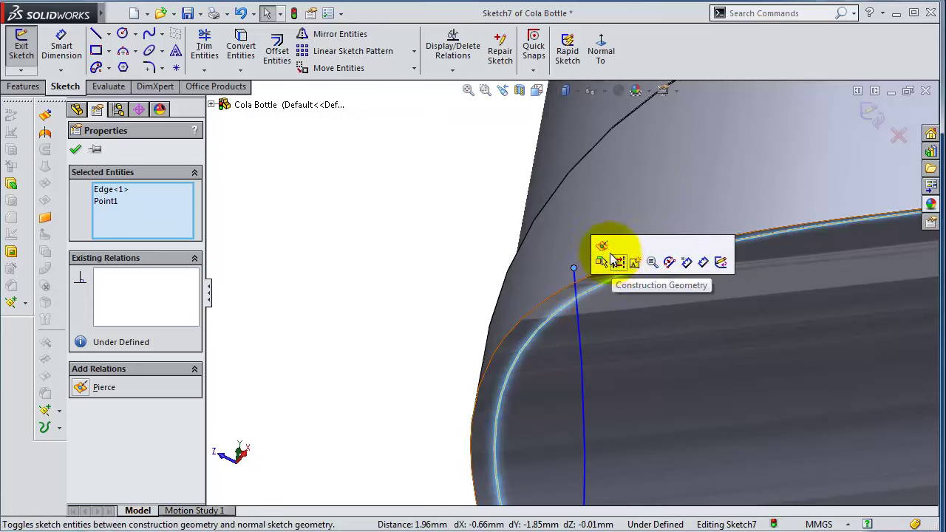
left_click(604, 246)
left_click(436, 249)
scroll(592, 279, "up", 8)
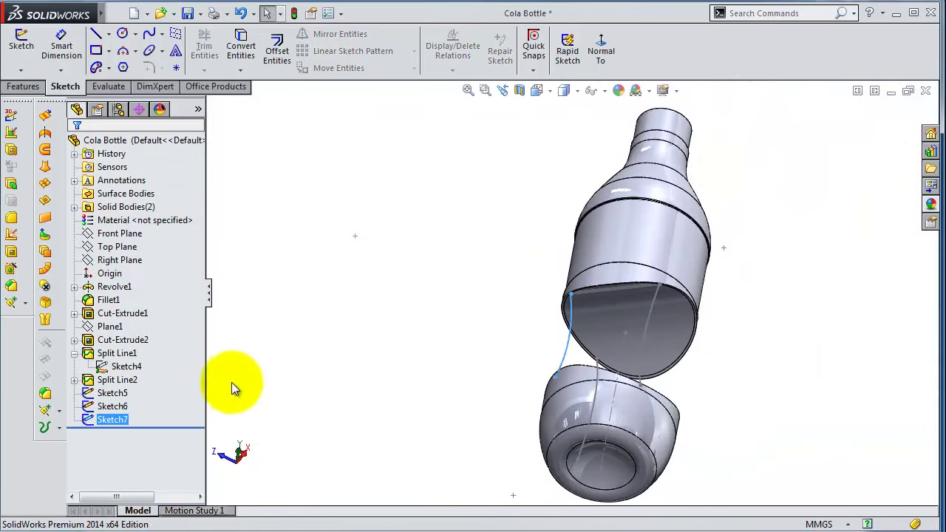
Start a sketch on the Right Plane and draw a 3-point arc from the upper body to the lower part
left_click(135, 238)
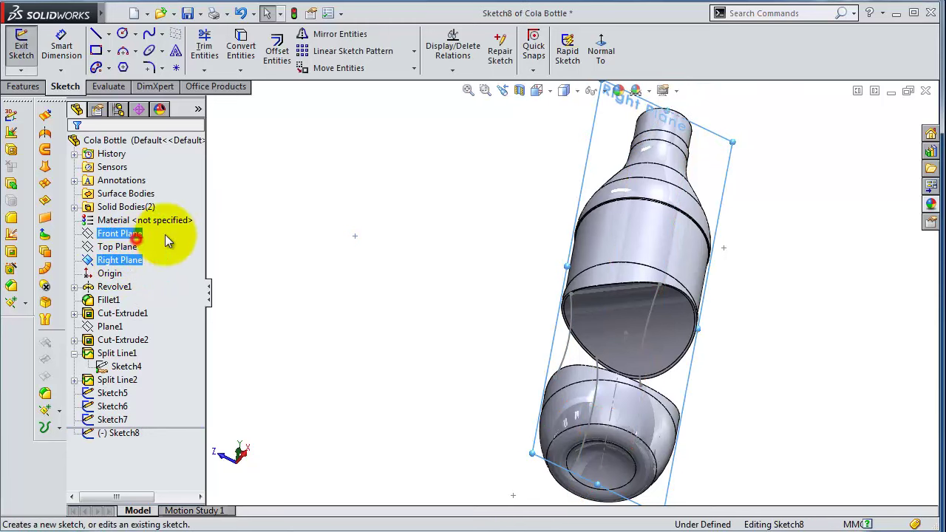
left_click(592, 56)
scroll(630, 334, "down", 5)
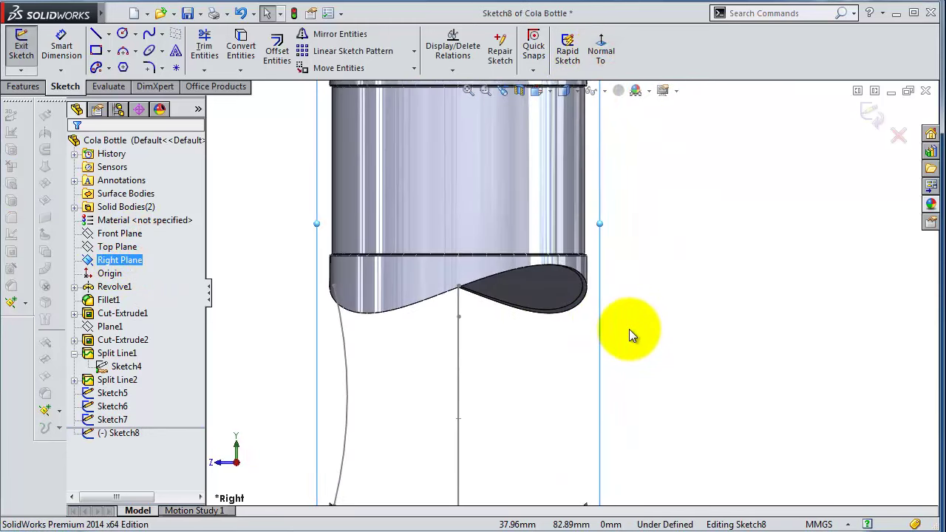
scroll(621, 342, "down", 2)
scroll(600, 358, "down", 1)
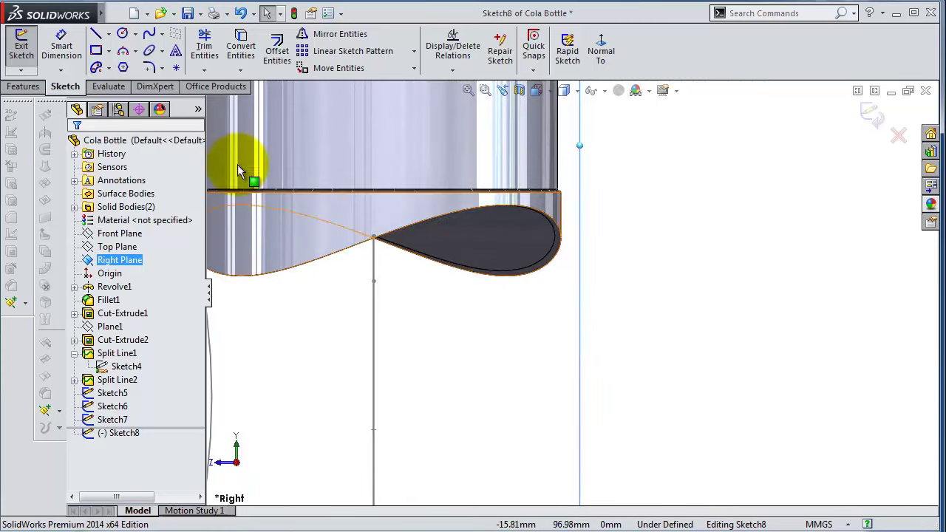
left_click(123, 50)
scroll(606, 281, "up", 2)
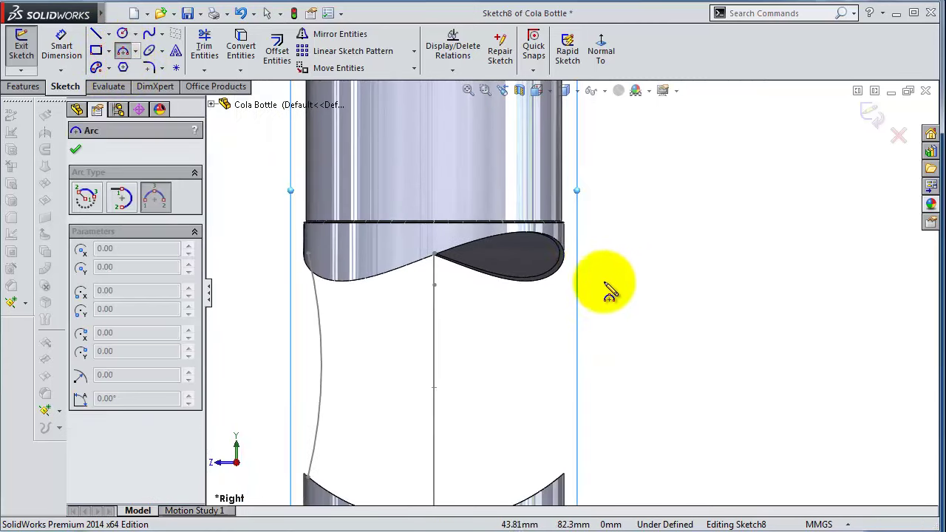
left_click(548, 247)
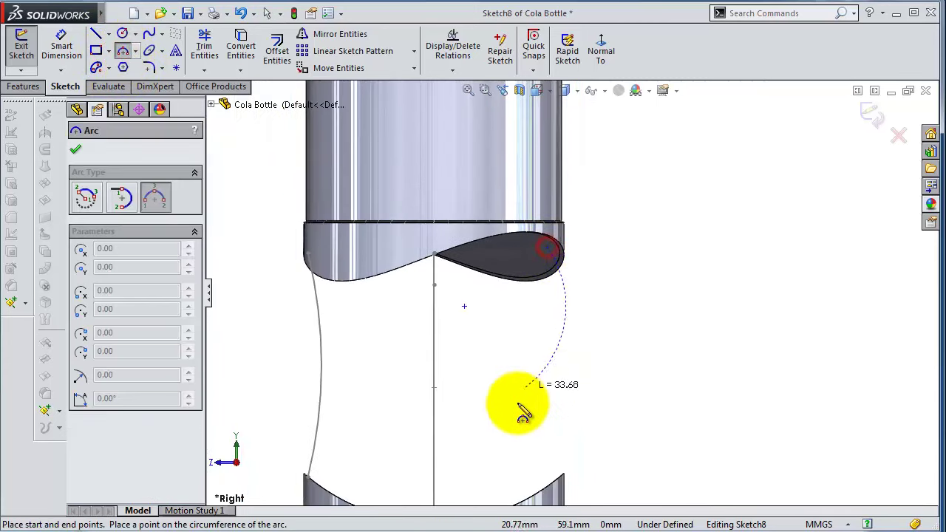
left_click(537, 478)
left_click(507, 428)
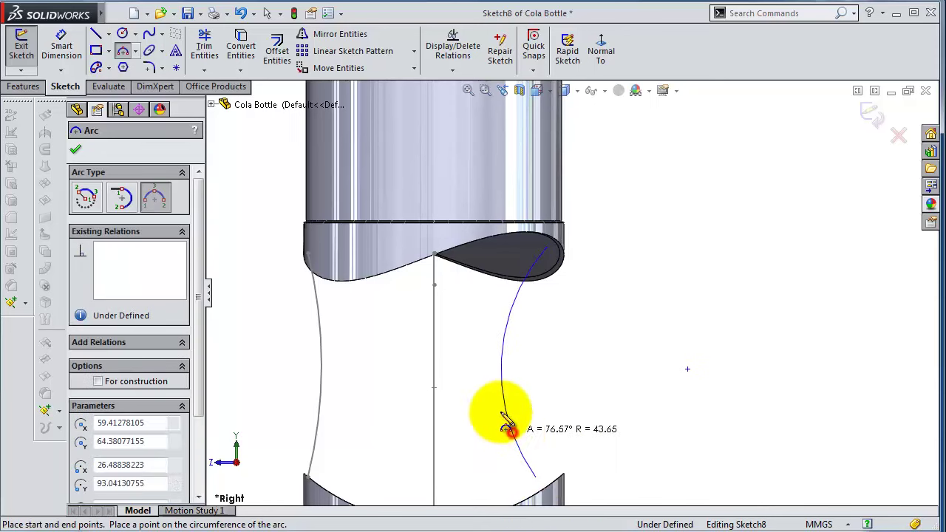
Dimension the arc to radius 110
left_click(61, 45)
left_click(510, 318)
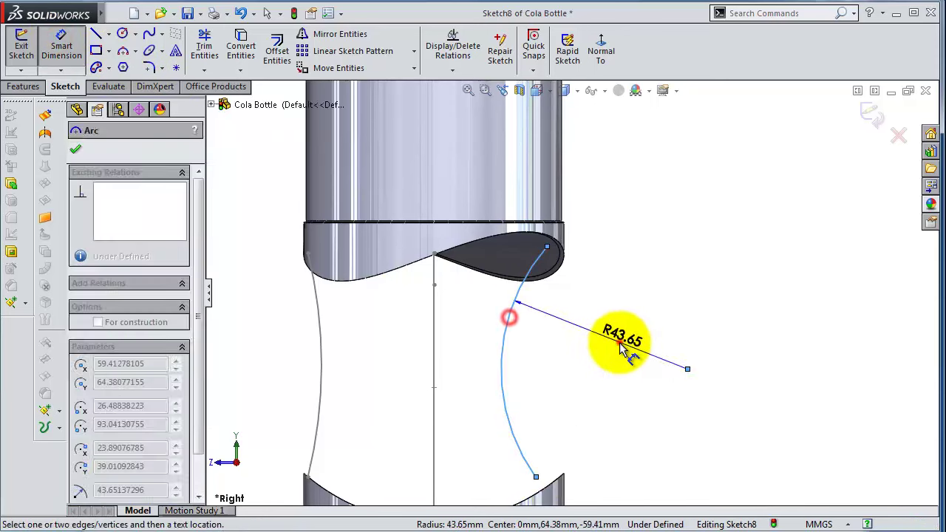
left_click(624, 340)
type("110")
key("Return")
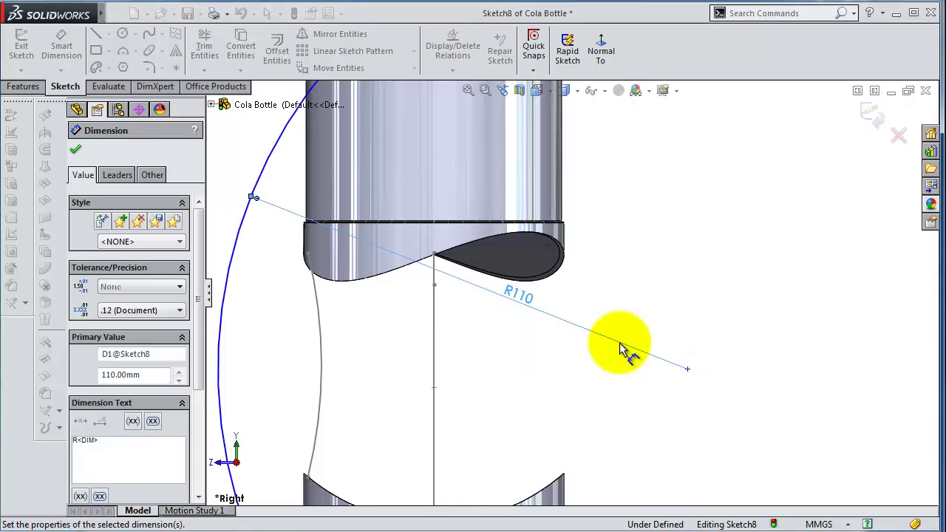
scroll(620, 353, "up", 5)
left_click(443, 422)
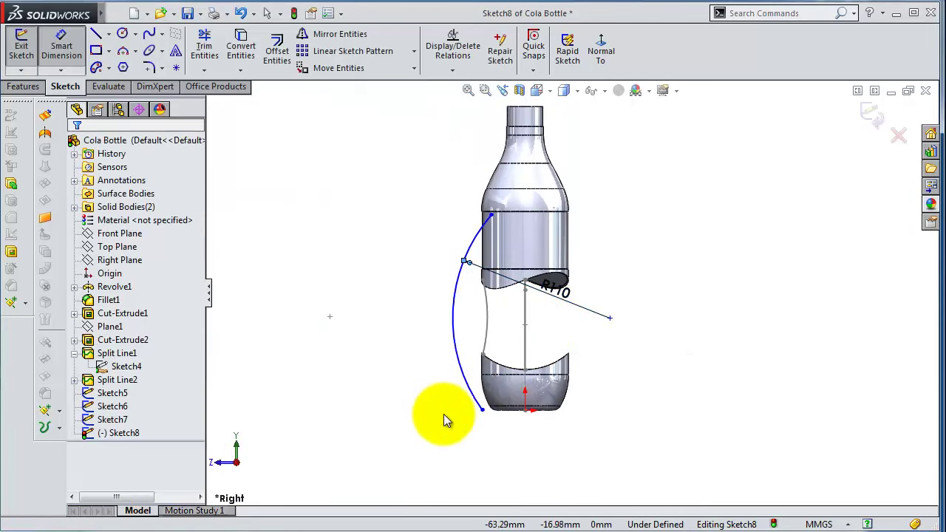
mouse_move(453, 330)
left_mouse_down()
mouse_move(570, 328)
mouse_move(477, 311)
left_mouse_up()
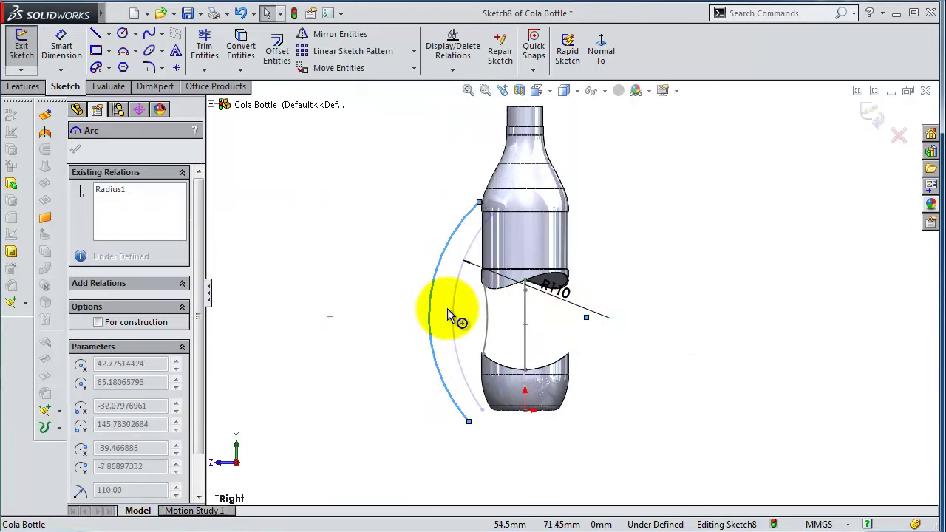
scroll(462, 384, "down", 4)
left_click(423, 406)
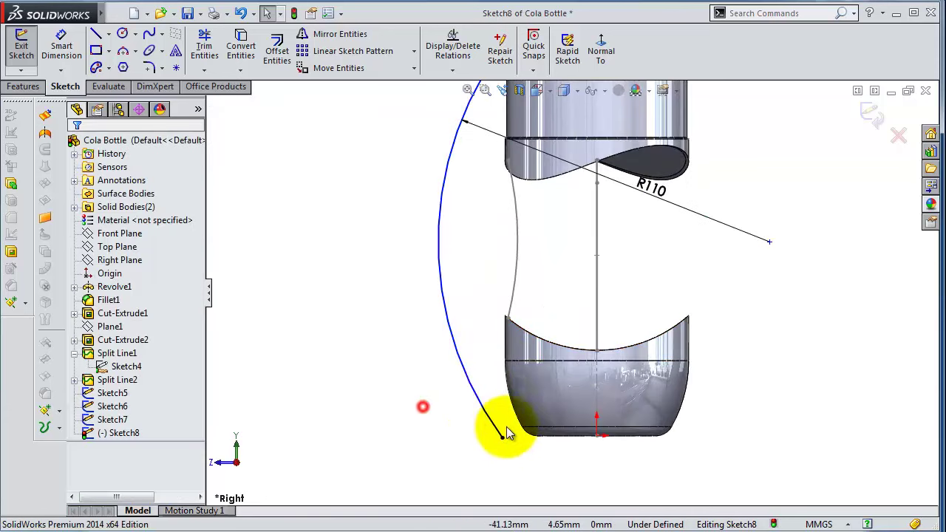
Pierce the arc's lower endpoint onto the lower part's top edge
left_click(502, 438)
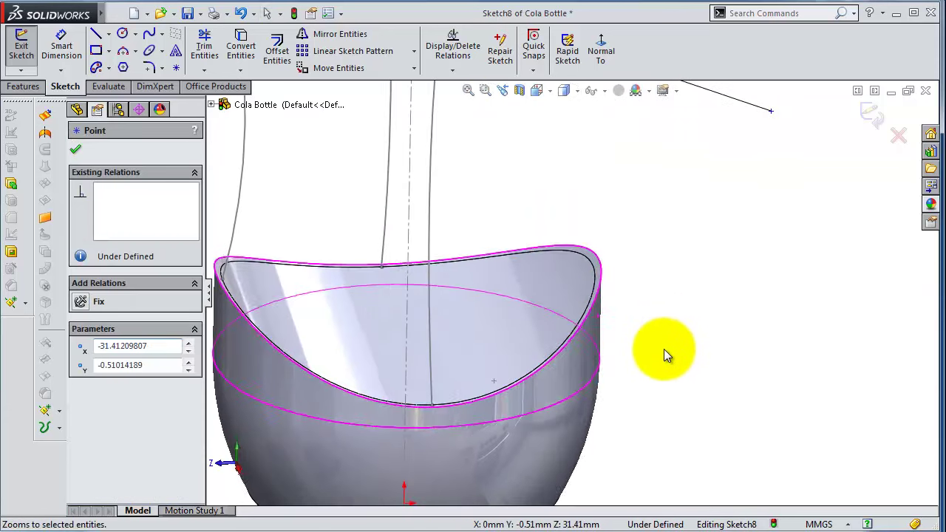
left_click(585, 279, "ctrl")
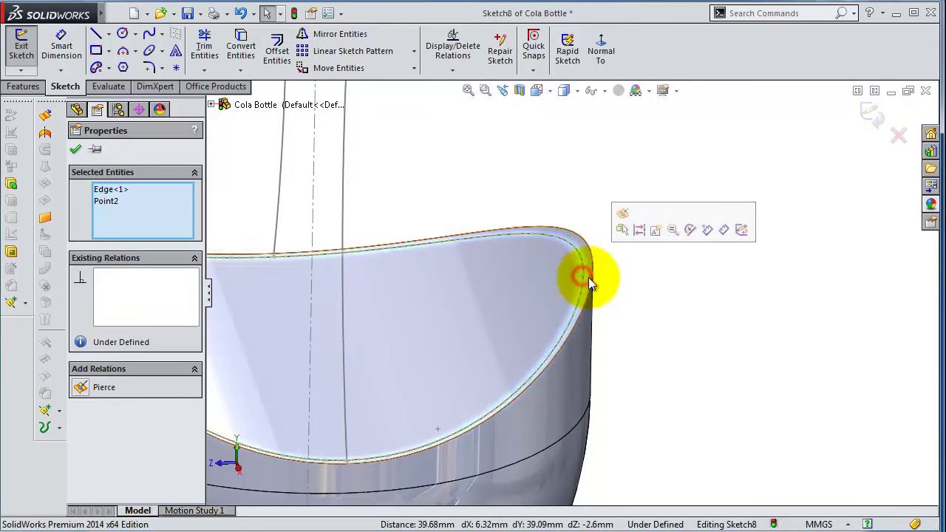
left_click(621, 212)
scroll(599, 184, "up", 3)
scroll(586, 141, "up", 2)
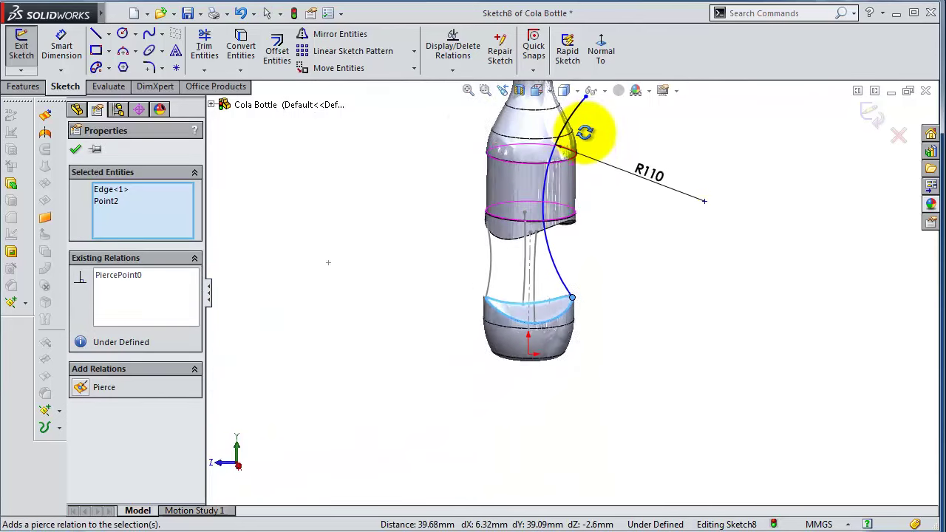
scroll(598, 133, "down", 2)
scroll(584, 192, "down", 2)
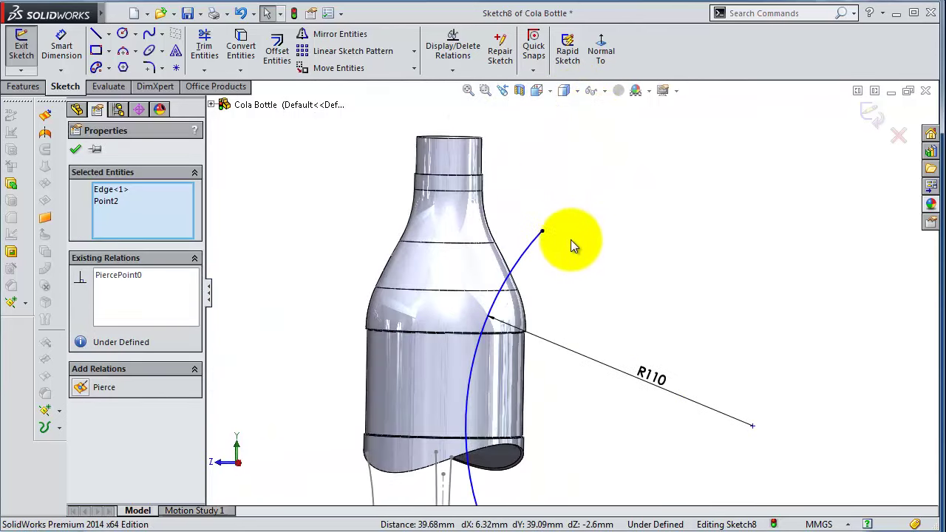
Pierce the arc's upper endpoint onto the upper body's bottom edge and exit Sketch8
left_click(545, 233)
scroll(568, 373, "down", 1)
scroll(562, 374, "down", 2)
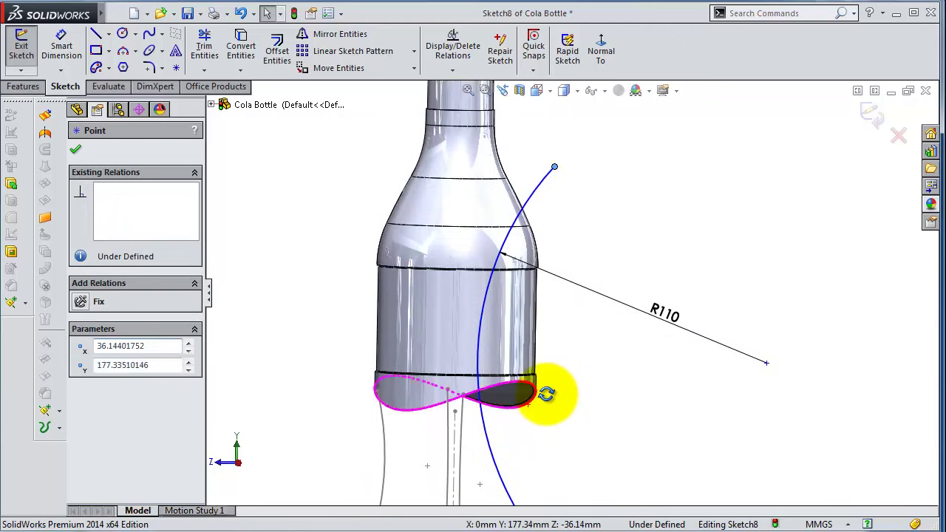
scroll(553, 373, "down", 2)
scroll(551, 369, "down", 2)
left_click(508, 382, "ctrl")
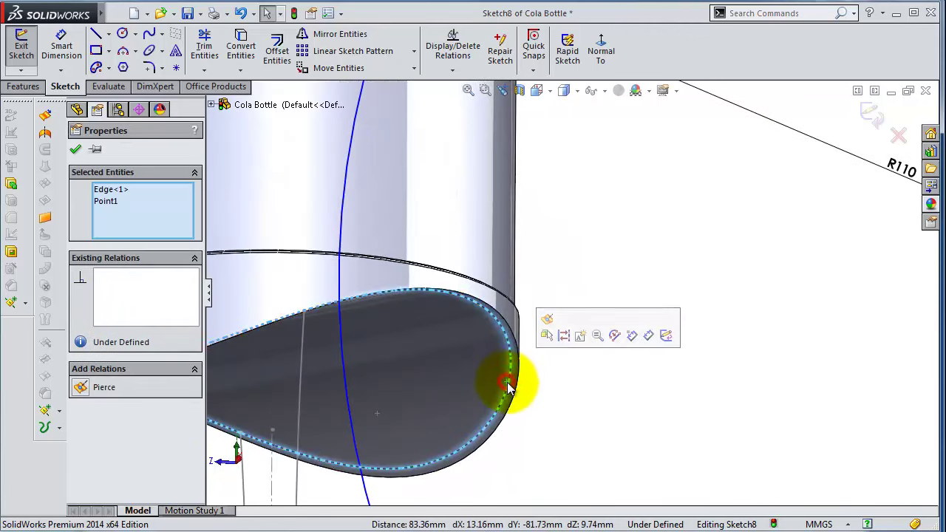
left_click(551, 324)
scroll(585, 332, "up", 2)
scroll(644, 333, "up", 2)
left_click(627, 364)
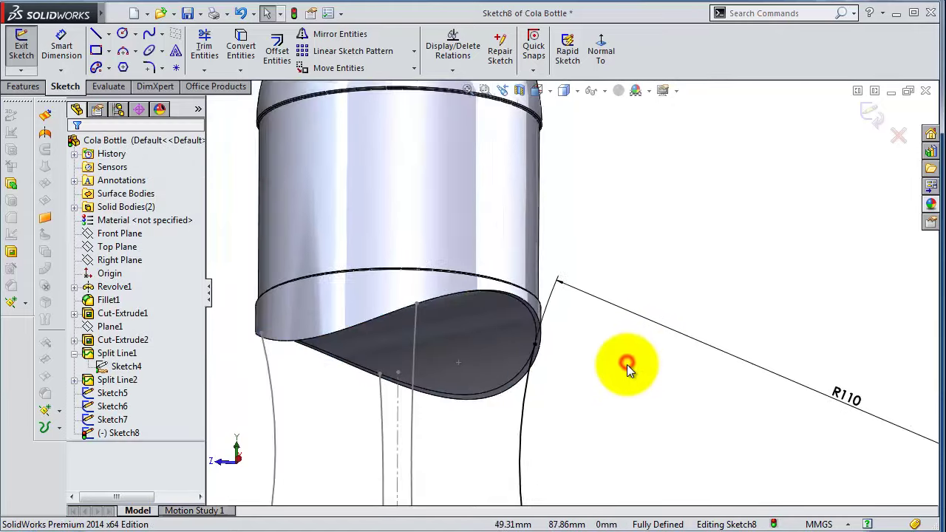
scroll(627, 365, "up", 2)
middle_click_drag(620, 419, 625, 399)
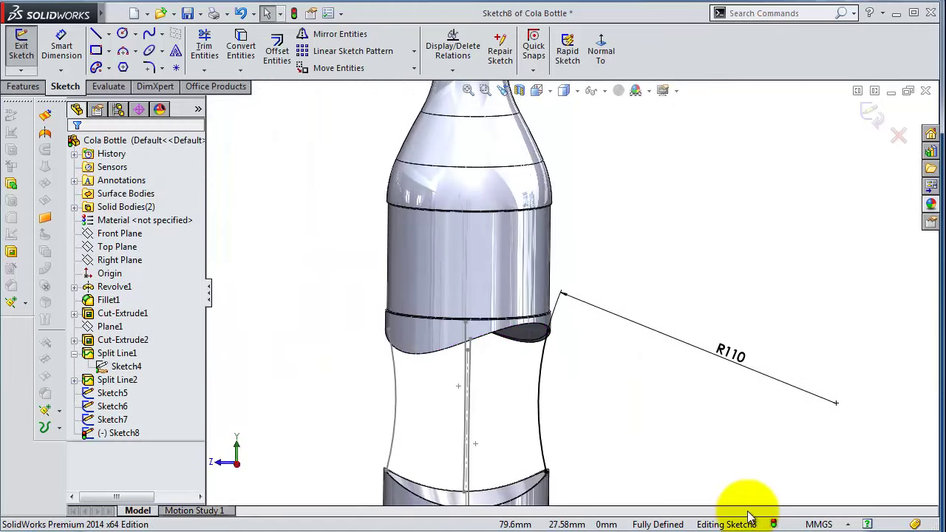
left_click(874, 118)
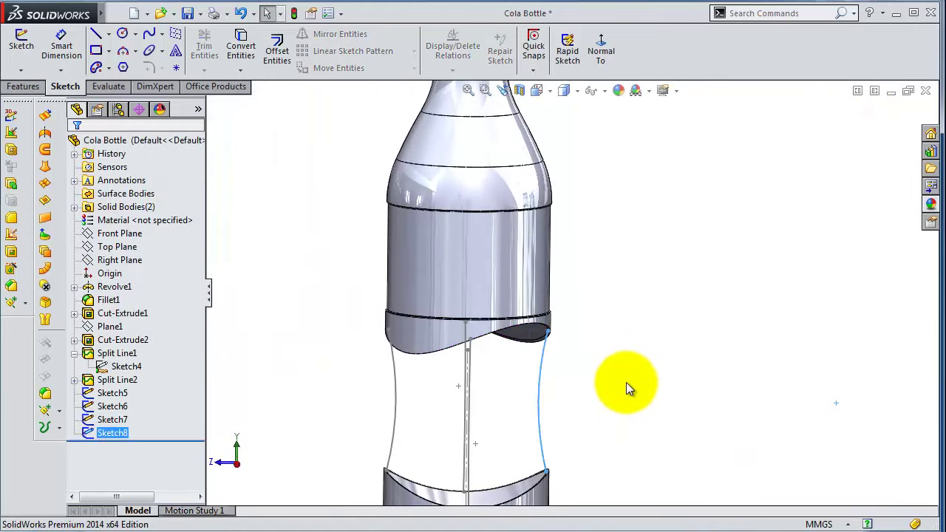
Launch Lofted Boss/Base from the Features tab
mouse_move(627, 372)
middle_mouse_down()
mouse_move(588, 344)
mouse_move(641, 304)
mouse_move(710, 291)
mouse_move(685, 297)
middle_mouse_up()
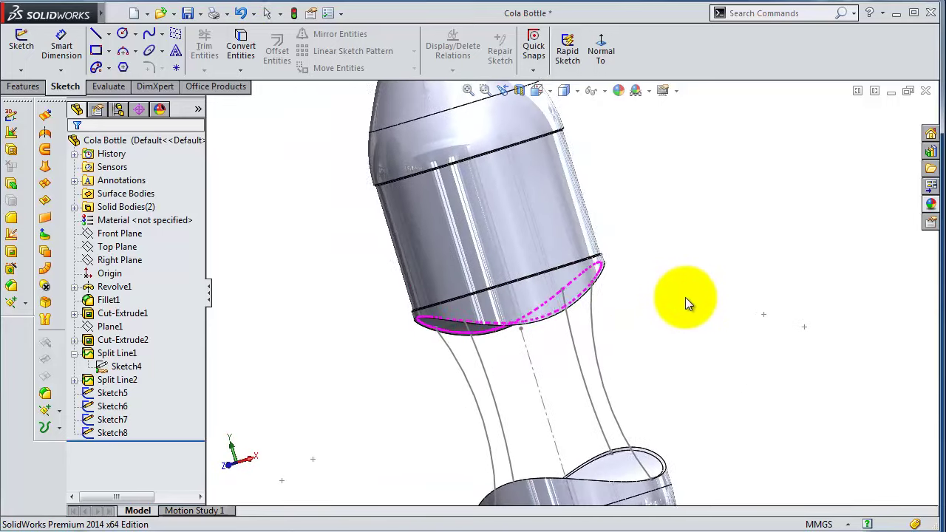
left_click(25, 86)
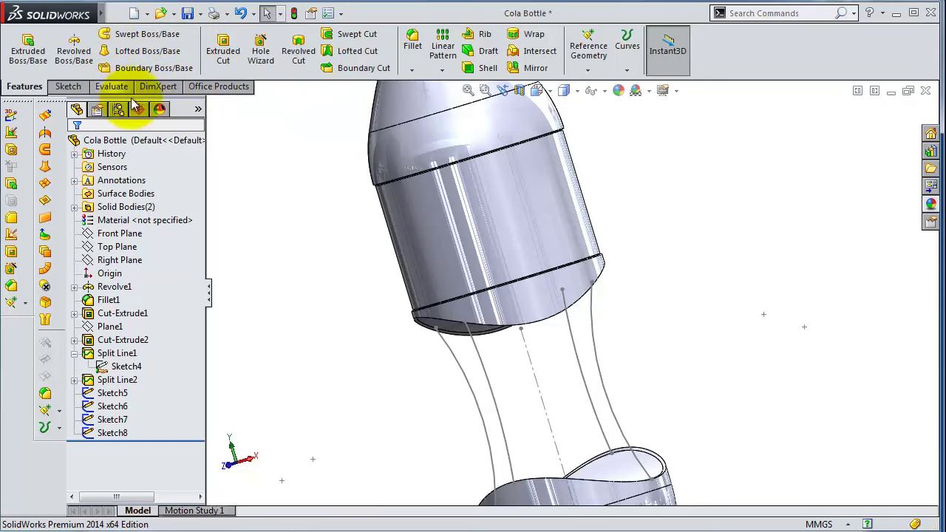
left_click(145, 50)
Pick the upper and lower cut end edges as the loft profiles
middle_click_drag(515, 320, 429, 342)
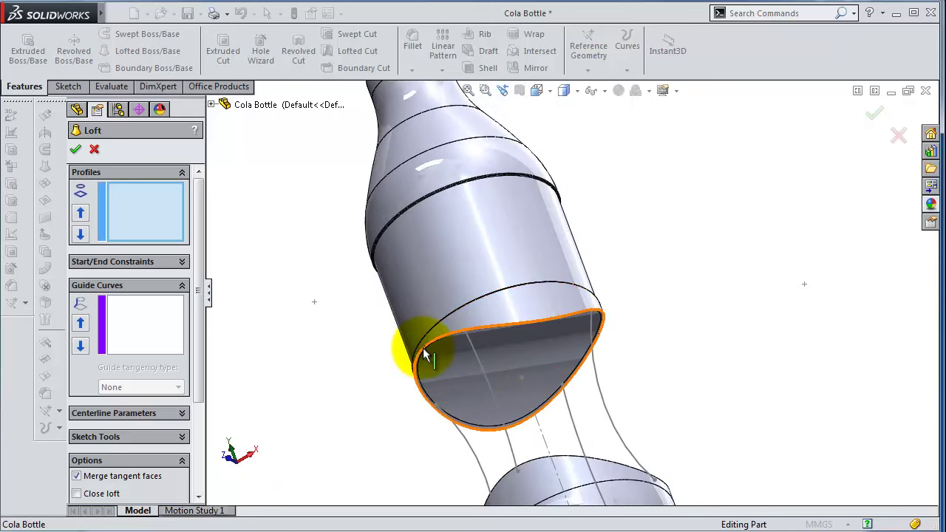
left_click(427, 357)
mouse_move(477, 367)
middle_mouse_down()
mouse_move(536, 376)
mouse_move(681, 477)
middle_mouse_up()
scroll(615, 417, "down", 3)
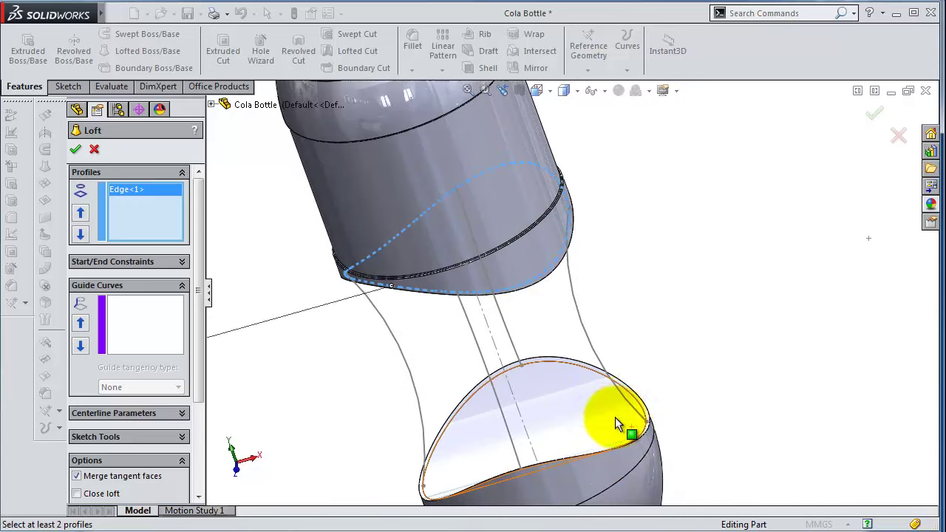
left_click(637, 402)
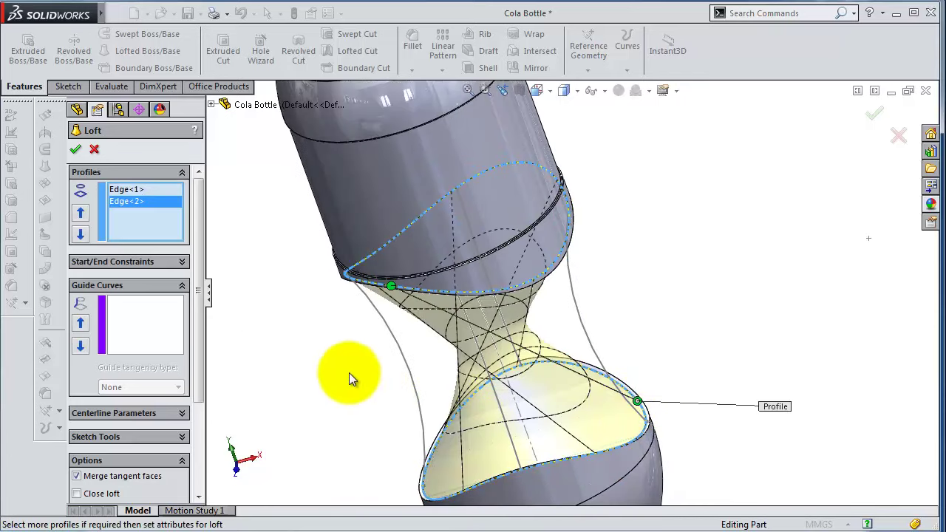
Add Sketch5, Sketch6, Sketch8 and Sketch7 as the loft's guide curves
left_click(150, 321)
left_click(405, 360)
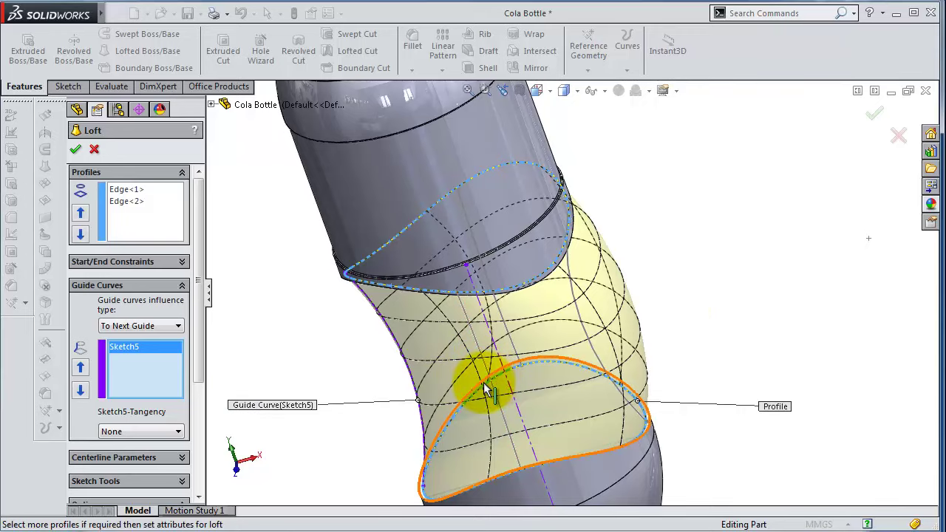
mouse_move(684, 303)
middle_mouse_down()
mouse_move(648, 308)
mouse_move(659, 332)
mouse_move(695, 337)
mouse_move(703, 317)
mouse_move(676, 317)
middle_mouse_up()
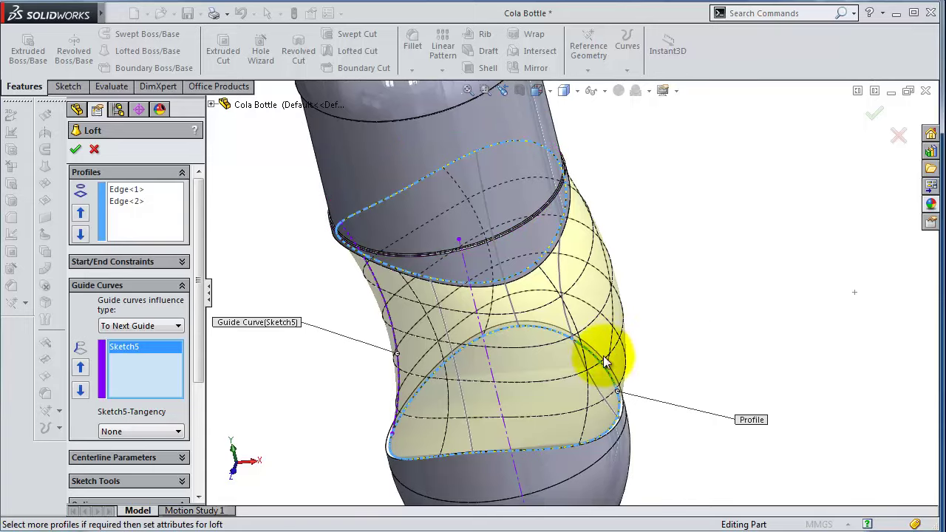
left_click(591, 379)
mouse_move(661, 364)
middle_mouse_down()
mouse_move(668, 317)
mouse_move(629, 278)
mouse_move(522, 313)
mouse_move(552, 334)
middle_mouse_up()
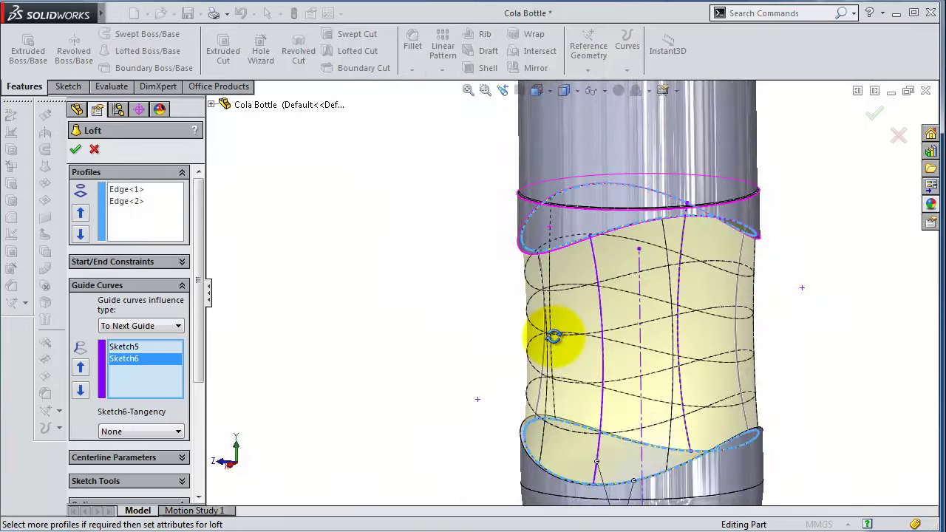
left_click(737, 324)
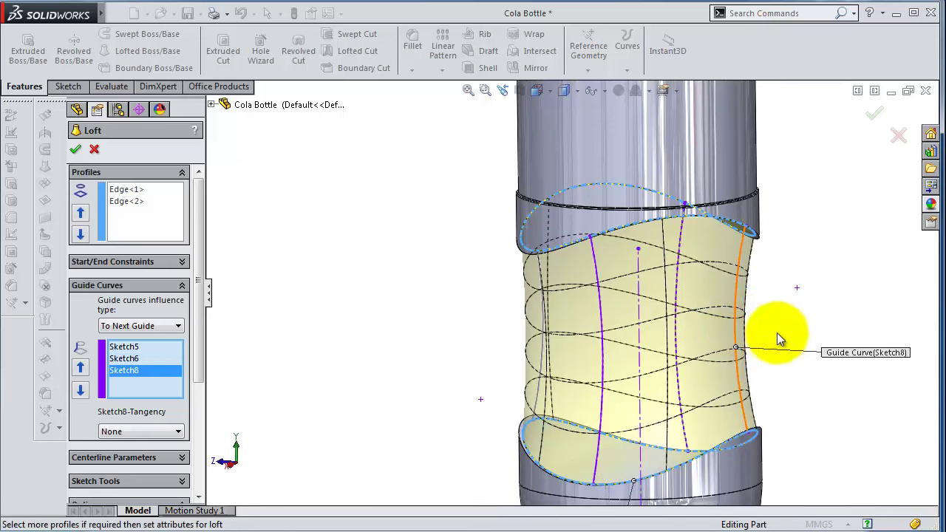
mouse_move(777, 338)
middle_mouse_down()
mouse_move(834, 311)
mouse_move(854, 315)
mouse_move(843, 318)
middle_mouse_up()
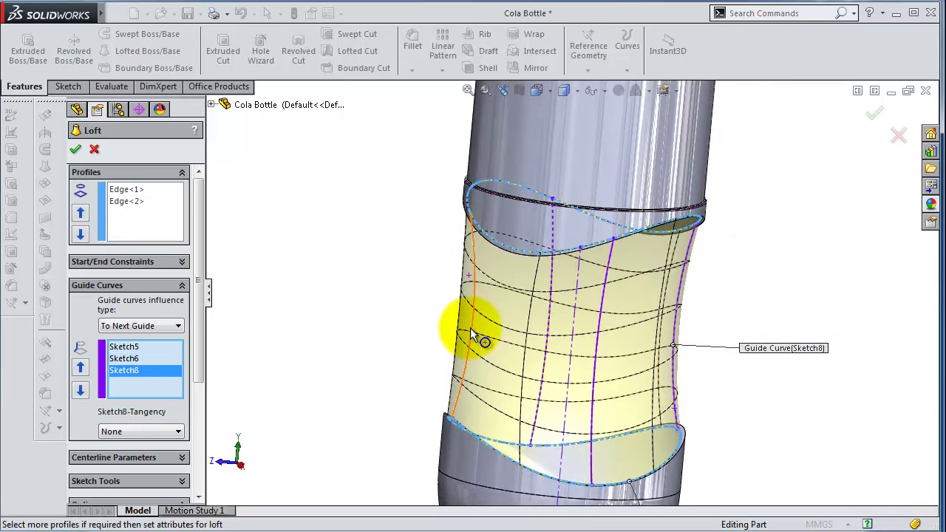
left_click(471, 329)
left_click(871, 114)
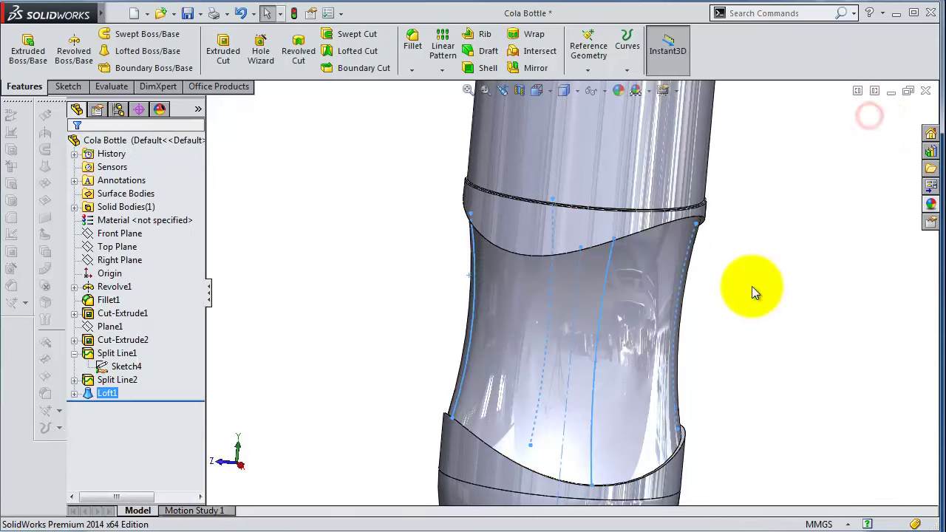
middle_click_drag(751, 287, 682, 289)
mouse_move(462, 337)
middle_mouse_down()
mouse_move(710, 321)
mouse_move(437, 317)
mouse_move(375, 287)
mouse_move(673, 207)
mouse_move(636, 288)
middle_mouse_up()
left_click(718, 263)
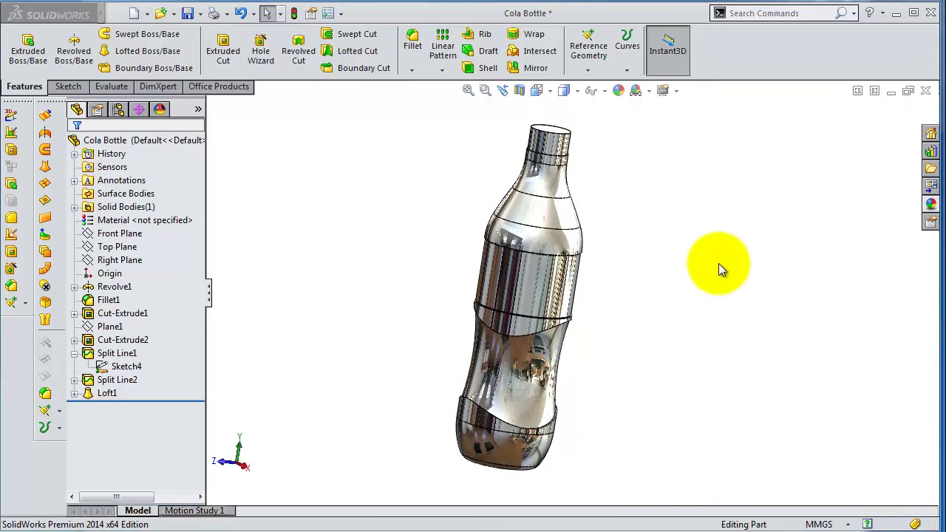
mouse_move(626, 357)
middle_mouse_down()
mouse_move(570, 332)
mouse_move(486, 258)
mouse_move(602, 242)
mouse_move(684, 274)
mouse_move(626, 276)
mouse_move(585, 259)
mouse_move(592, 270)
mouse_move(449, 281)
middle_mouse_up()
scroll(618, 275, "down", 5)
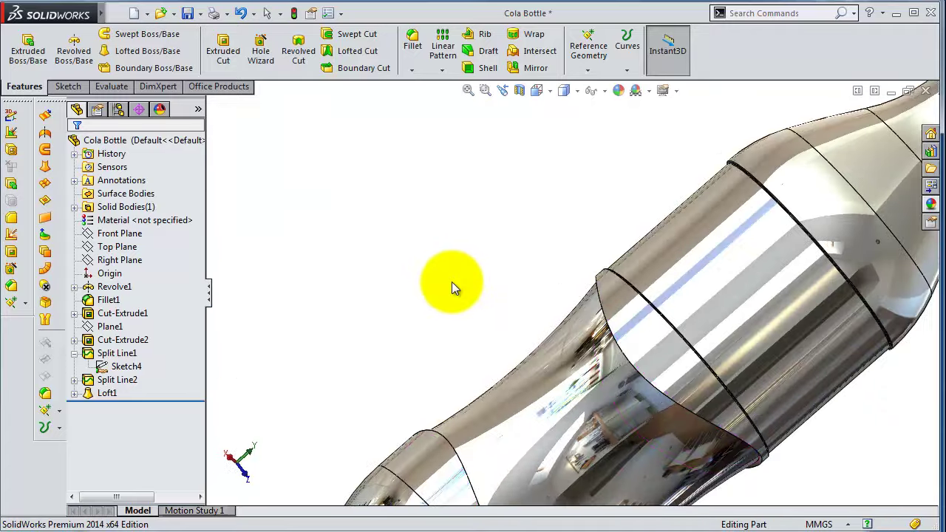
scroll(660, 279, "up", 5)
mouse_move(725, 312)
middle_mouse_down()
mouse_move(757, 385)
mouse_move(784, 399)
mouse_move(545, 252)
mouse_move(461, 243)
mouse_move(334, 194)
middle_mouse_up()
middle_click_drag(517, 148, 467, 122)
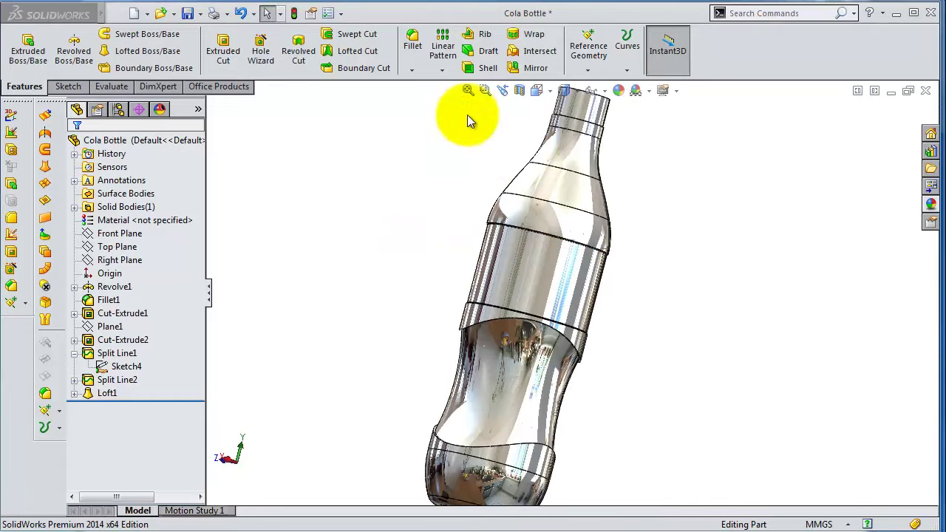
Fillet the lofted edge with a 1 mm radius
left_click(416, 41)
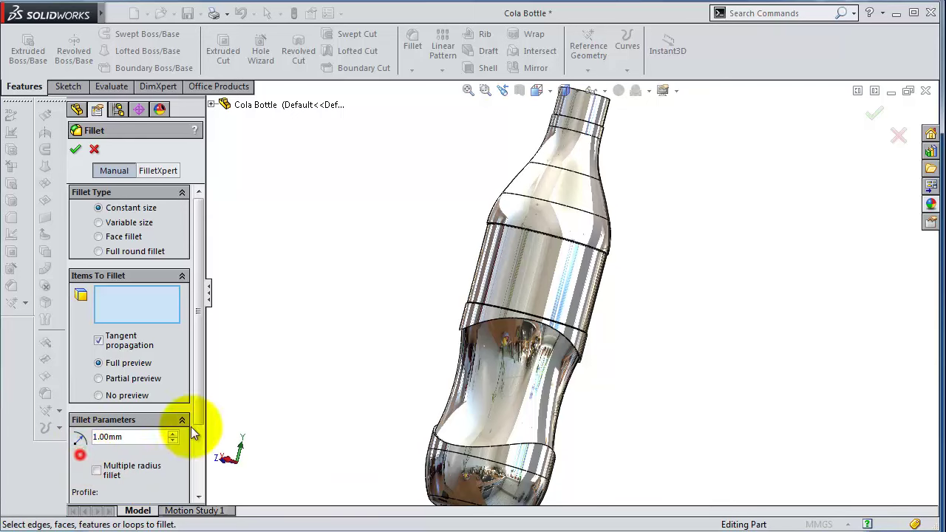
scroll(527, 306, "down", 2)
scroll(516, 367, "down", 3)
scroll(482, 357, "down", 3)
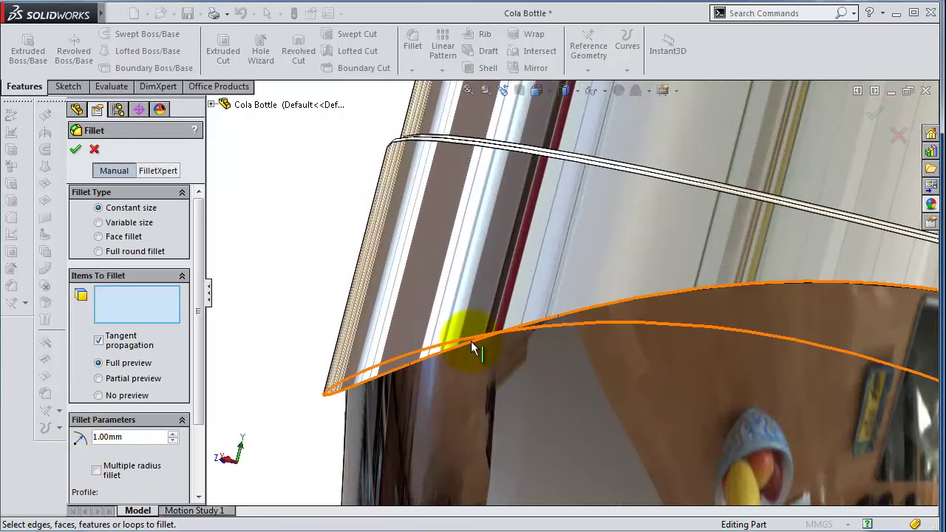
left_click(471, 341)
middle_click_drag(559, 336, 564, 271)
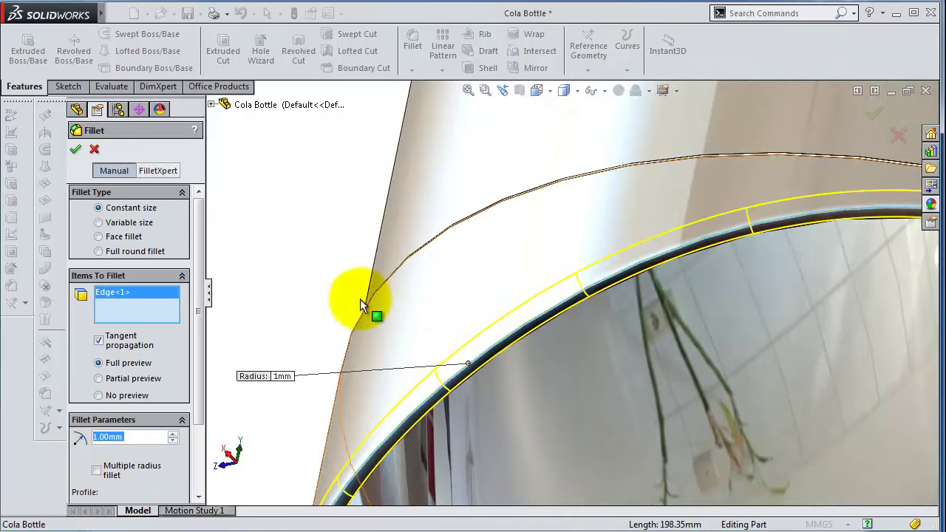
left_click(78, 149)
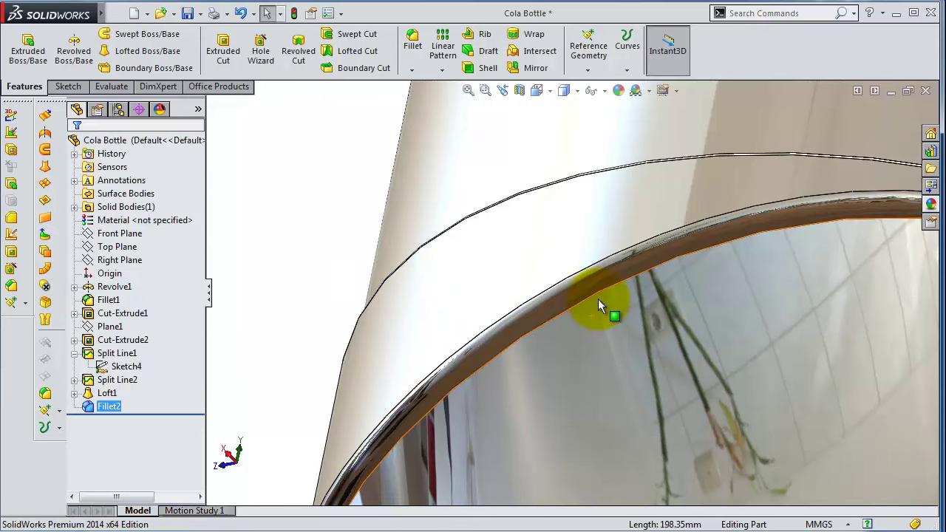
scroll(598, 298, "down", 2)
Round the bottle's rim edge with a 0.5 mm fillet
left_click(415, 41)
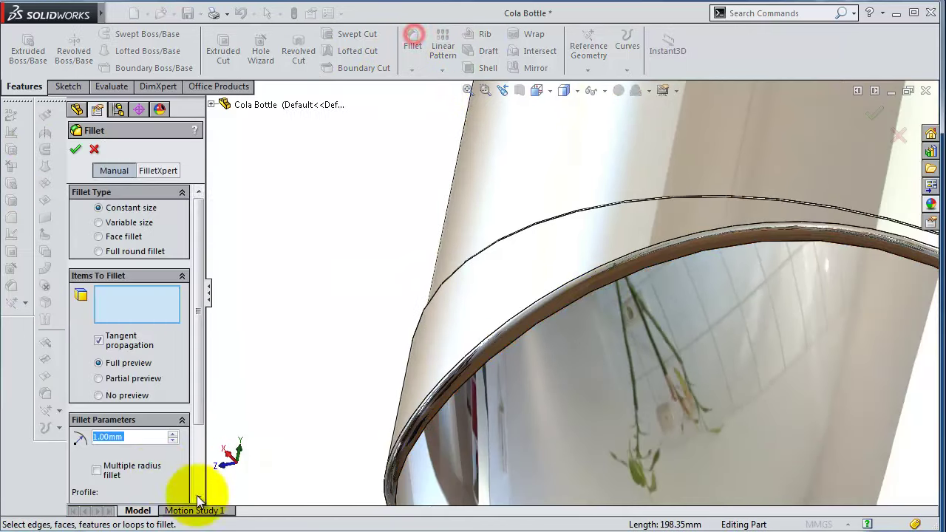
type("0.5")
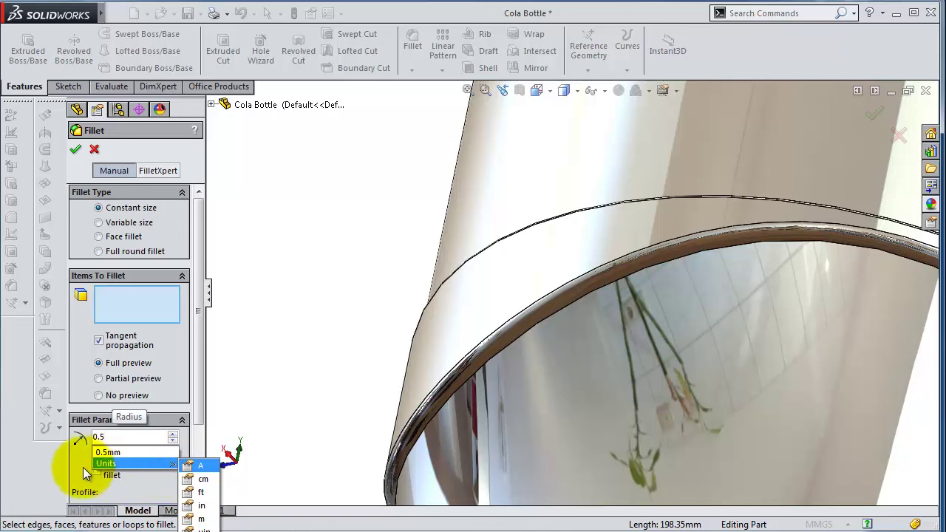
left_click(78, 467)
left_click(549, 318)
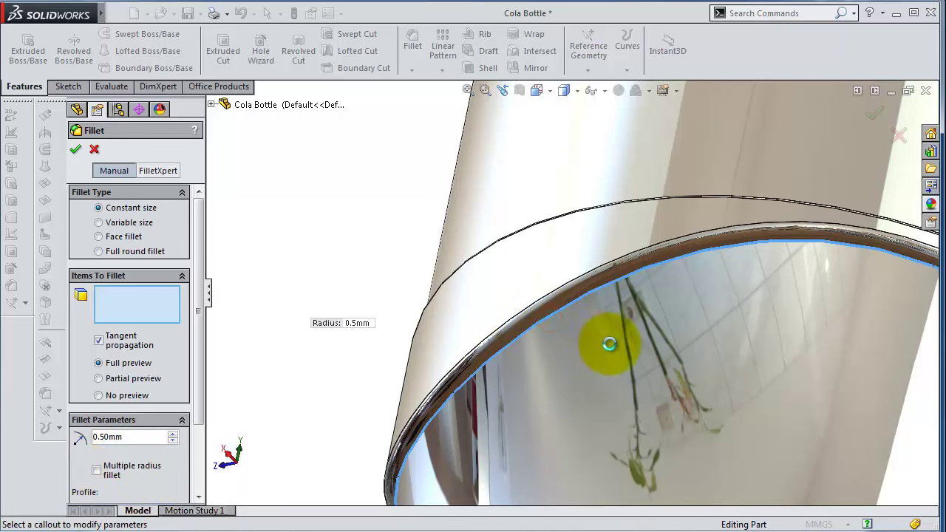
left_click(632, 296)
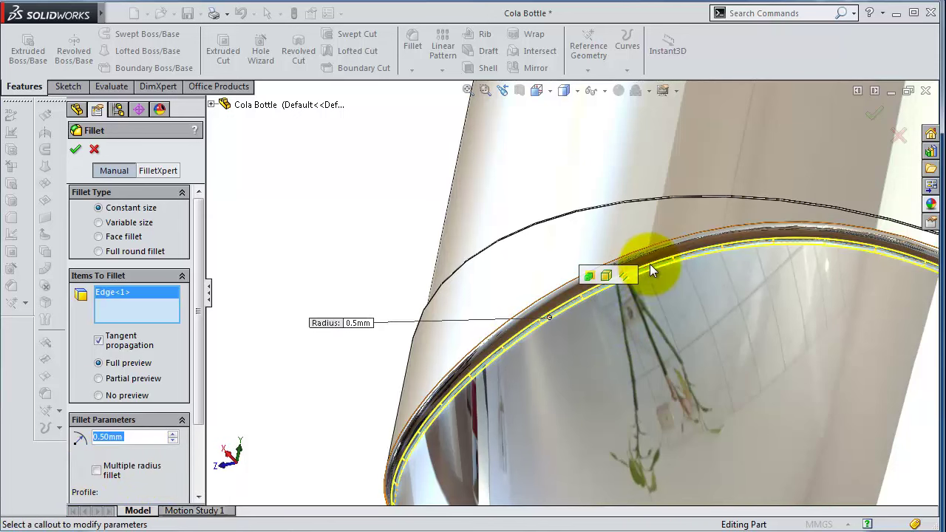
right_click(855, 155)
scroll(754, 236, "up", 5)
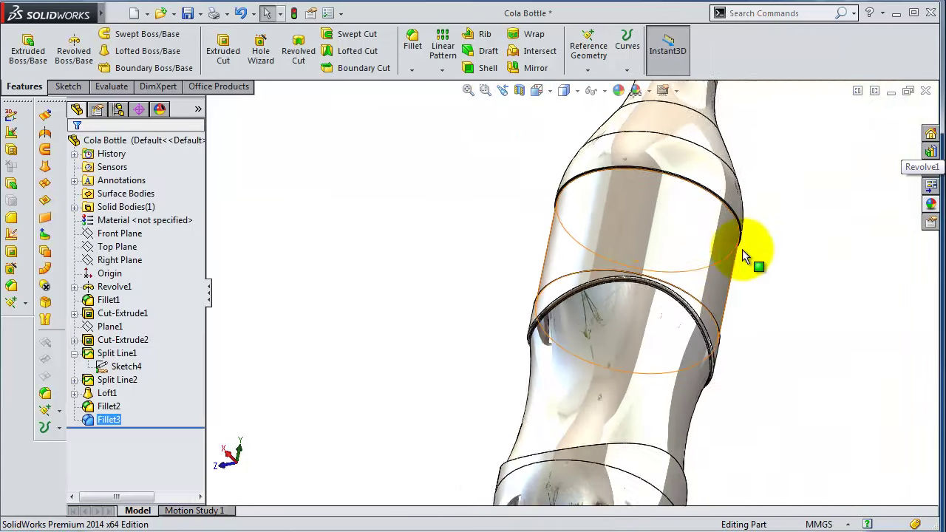
middle_click_drag(742, 249, 537, 342)
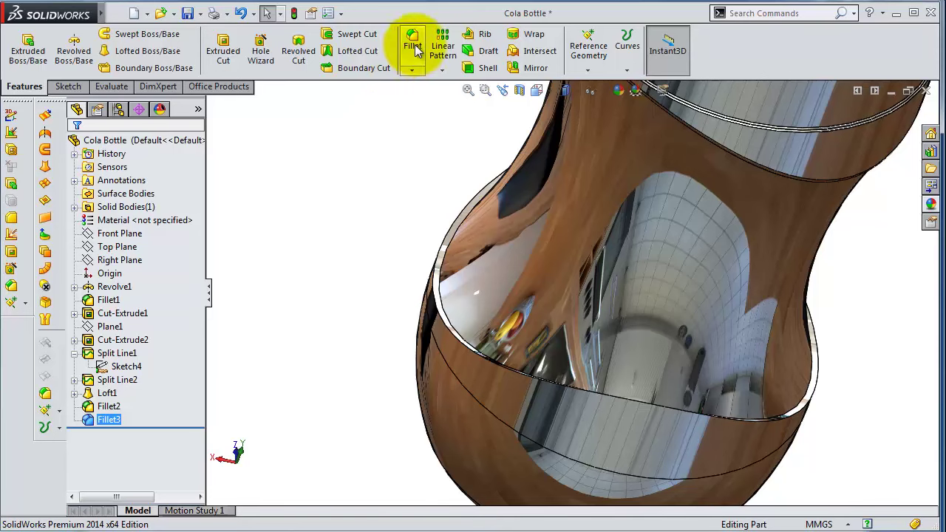
Fillet the curved loop edge with a 1 mm radius
left_click(412, 40)
double_click(148, 437)
type("1")
key("Return")
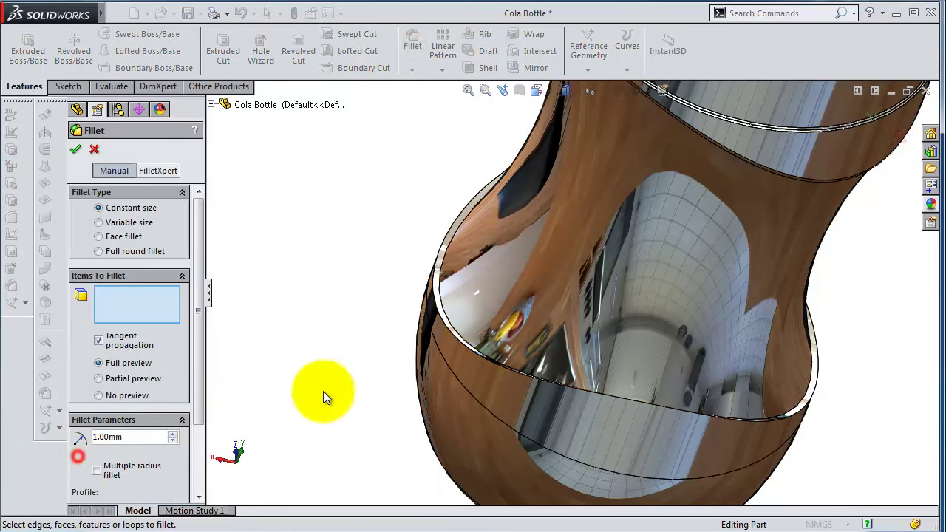
left_click(447, 337)
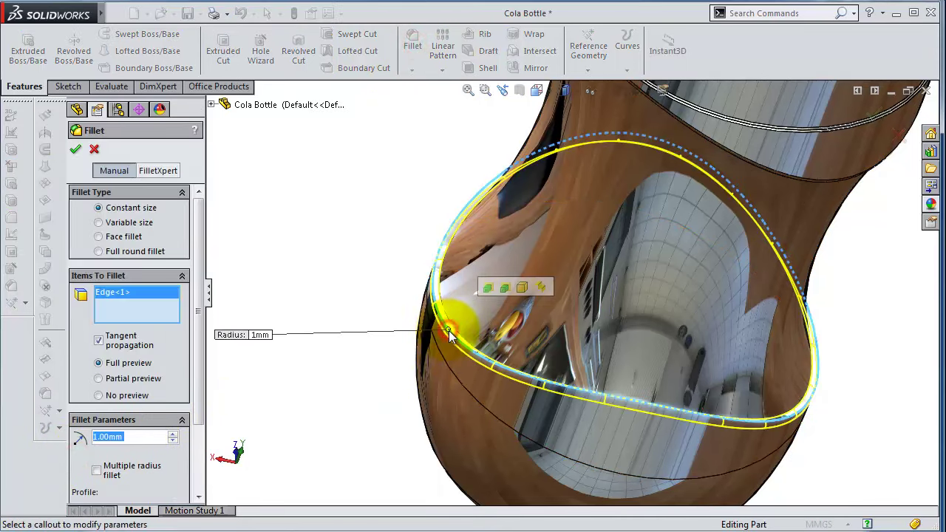
left_click(77, 149)
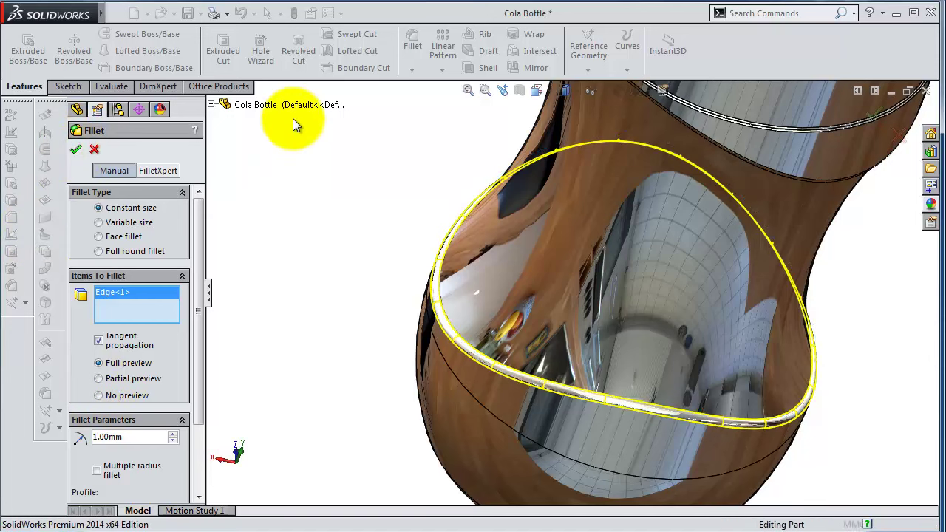
Round the rim edge around the opening with a 0.5 mm fillet
key("Return")
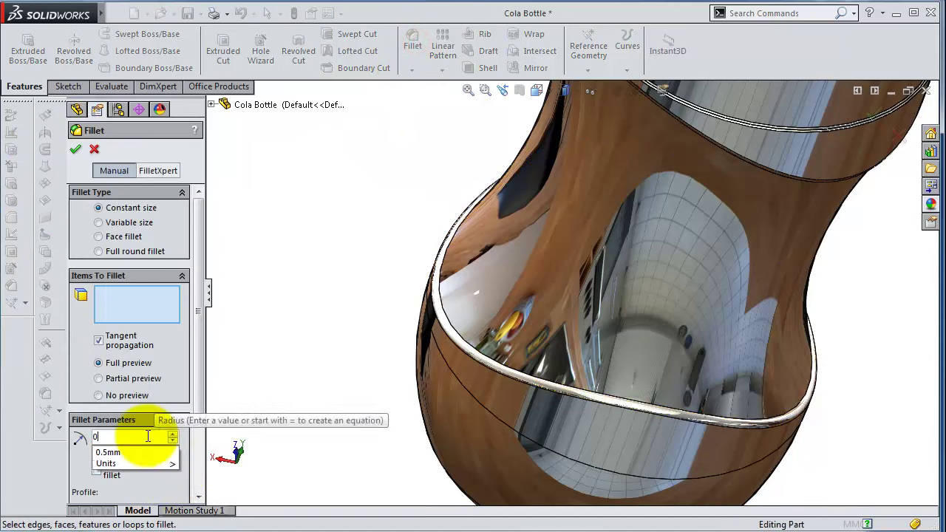
type("0.50mm")
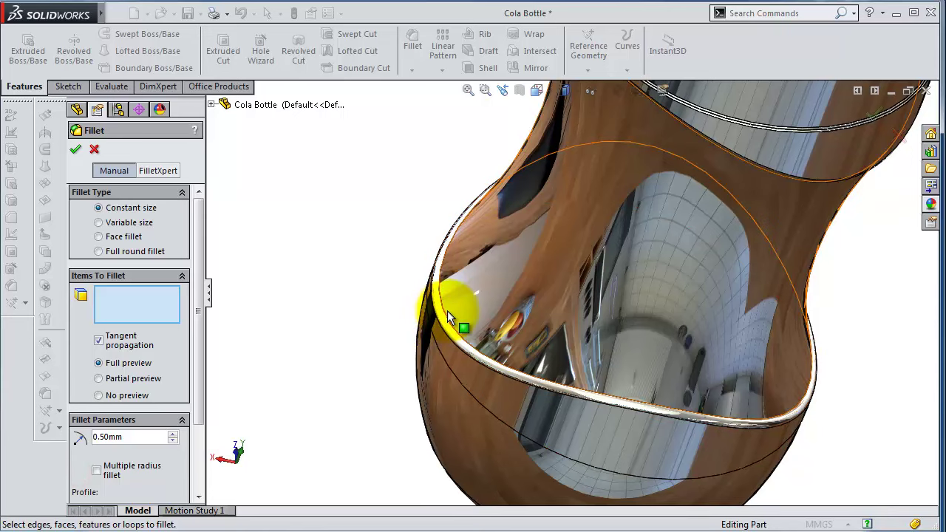
left_click(439, 314)
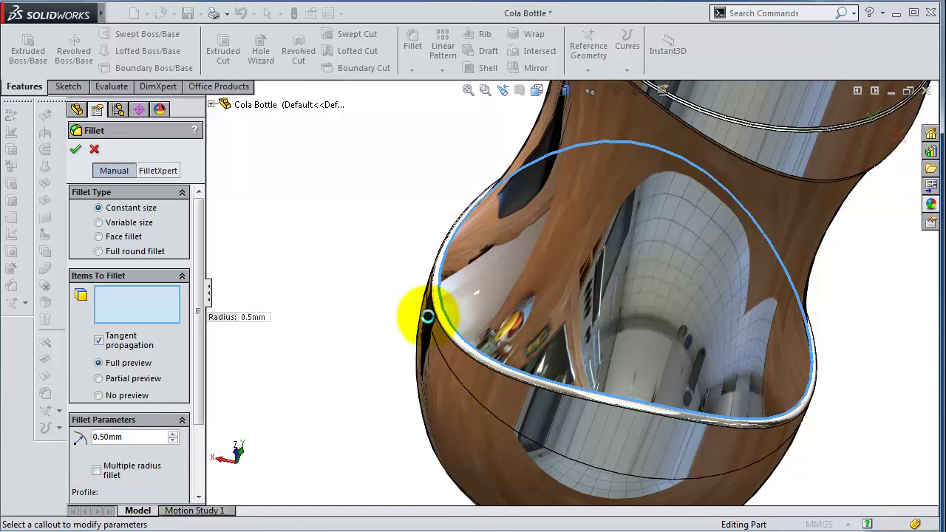
left_click(432, 319)
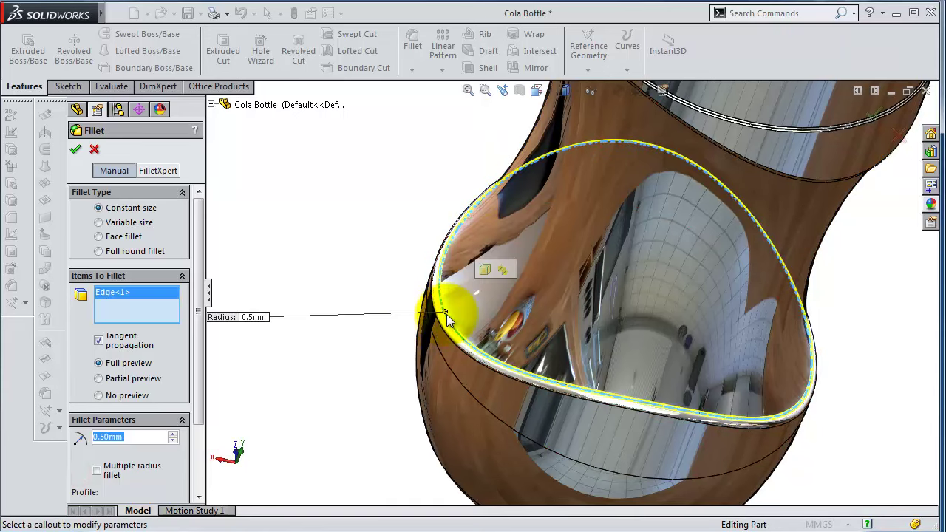
left_click(78, 150)
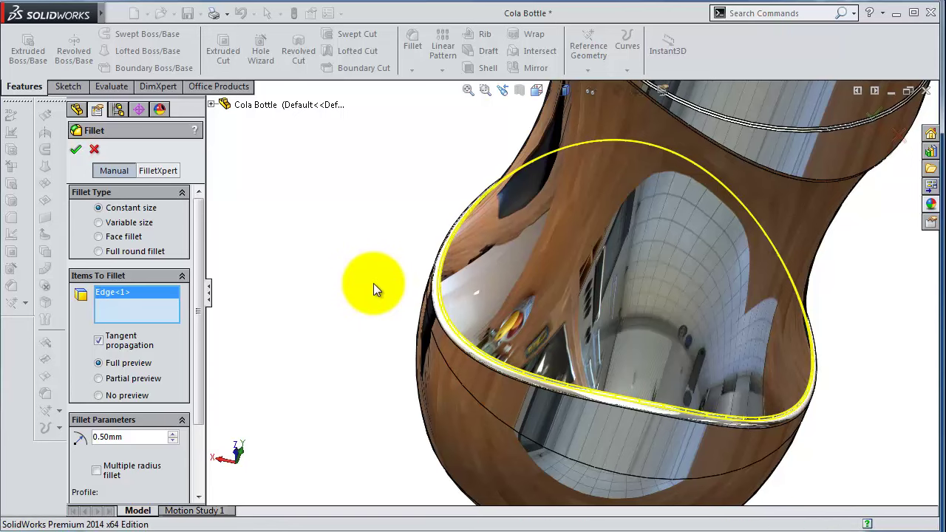
mouse_move(364, 277)
middle_mouse_down()
mouse_move(385, 232)
mouse_move(536, 223)
middle_mouse_up()
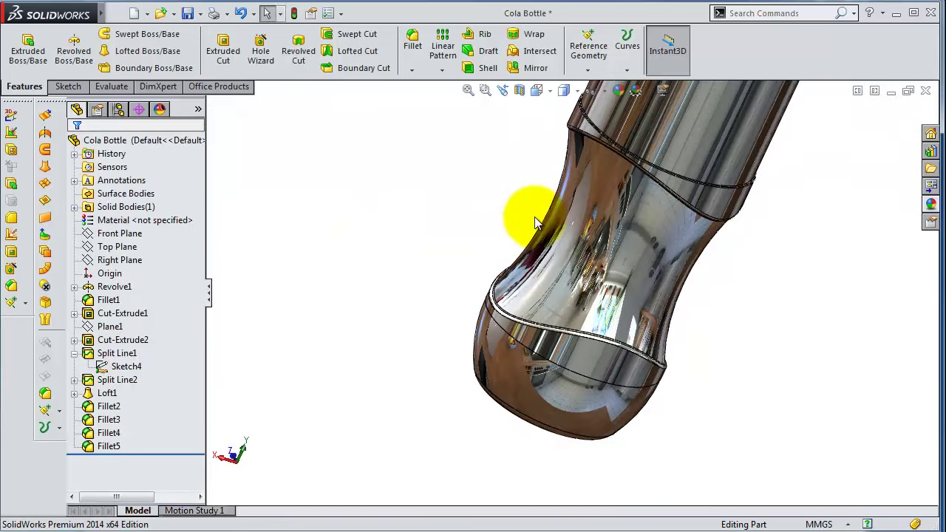
mouse_move(722, 335)
middle_mouse_down()
mouse_move(640, 205)
mouse_move(583, 184)
mouse_move(701, 266)
mouse_move(665, 244)
middle_mouse_up()
Fillet the upper and lower band edges together at 1 mm
scroll(665, 244, "down", 5)
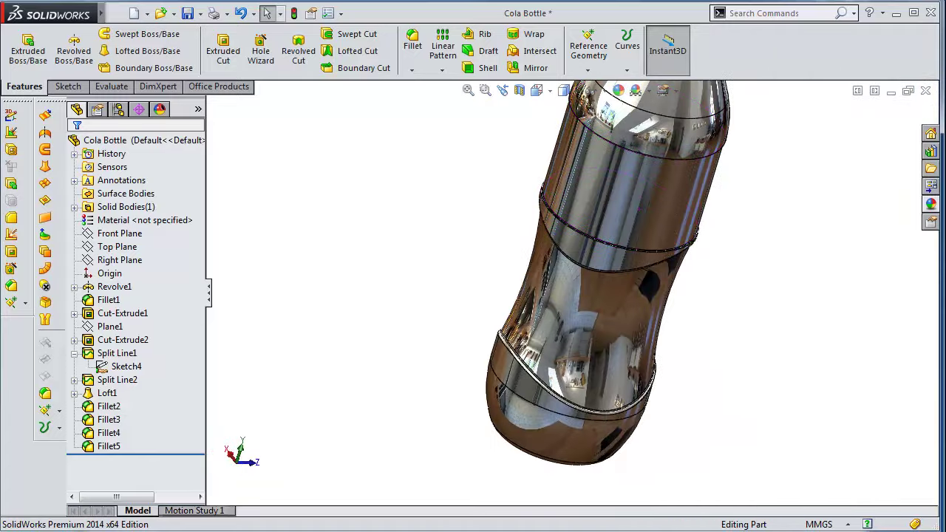
left_click(413, 38)
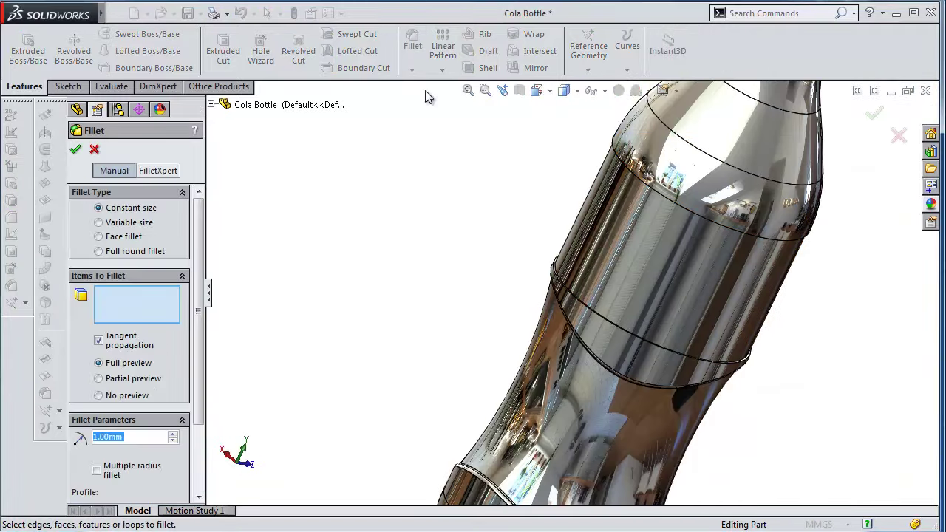
scroll(613, 146, "down", 3)
scroll(584, 201, "down", 3)
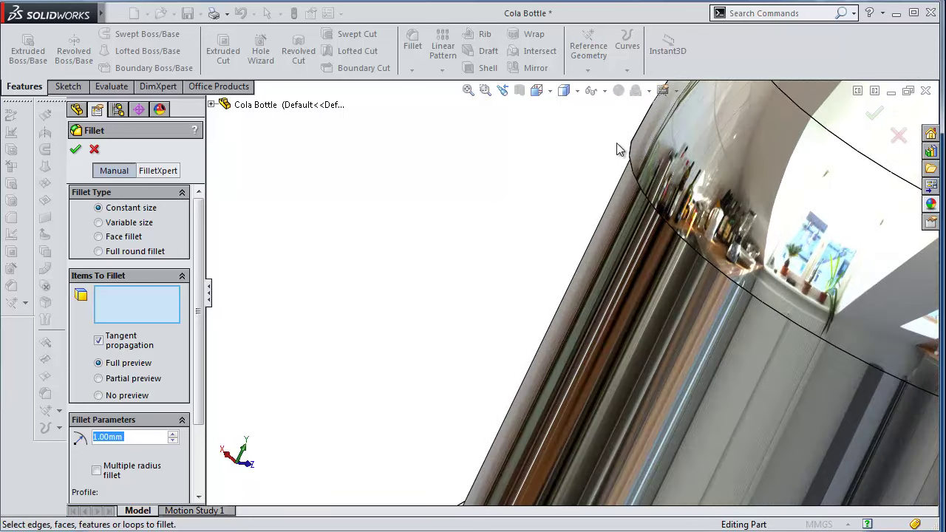
scroll(630, 143, "down", 3)
middle_click_drag(650, 127, 539, 177)
left_click(539, 225)
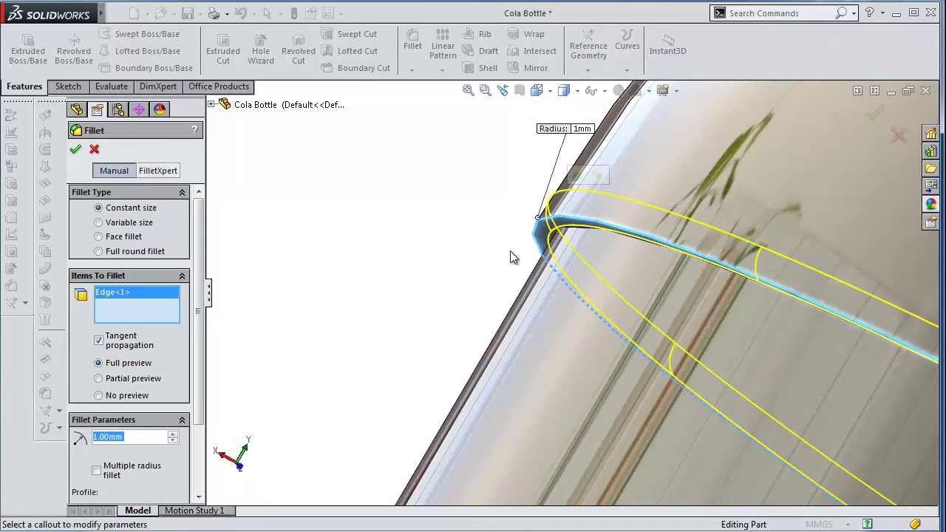
scroll(510, 256, "up", 3)
scroll(480, 308, "up", 3)
scroll(439, 380, "up", 2)
scroll(518, 390, "down", 3)
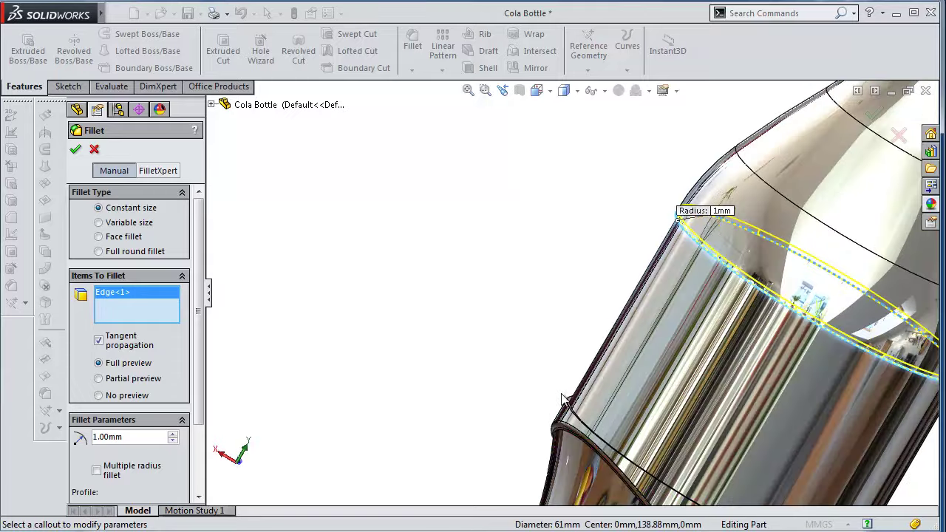
scroll(579, 392, "down", 3)
left_click(572, 376)
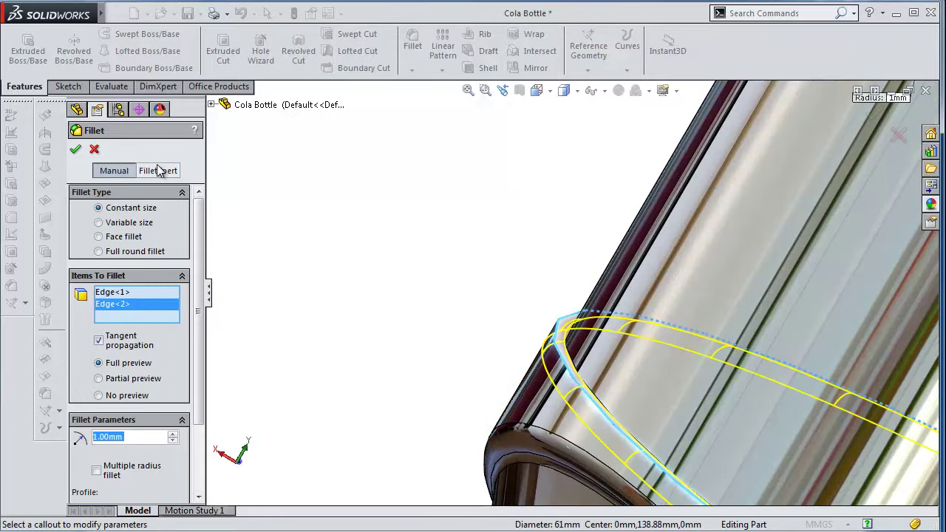
left_click(76, 151)
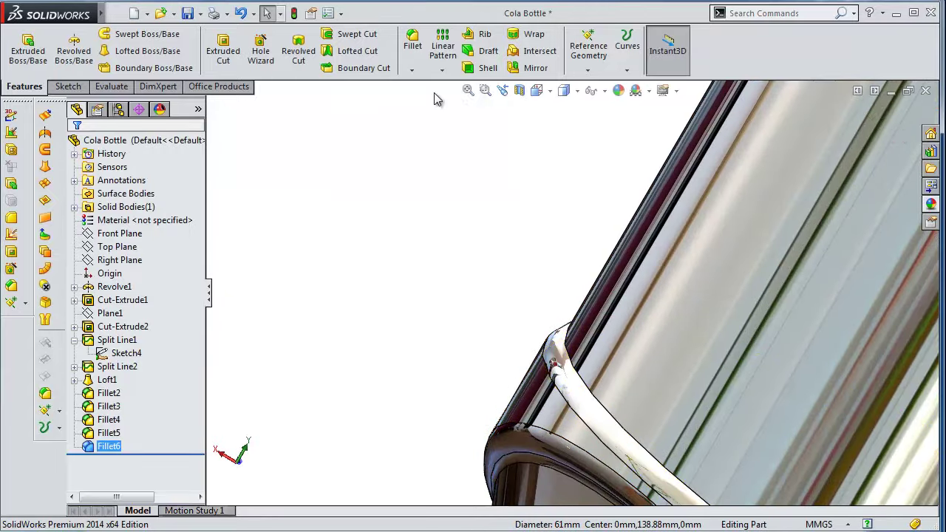
Add a 0.5 mm fillet on the face at the bottle's opening rim
left_click(413, 46)
type("0.50mm")
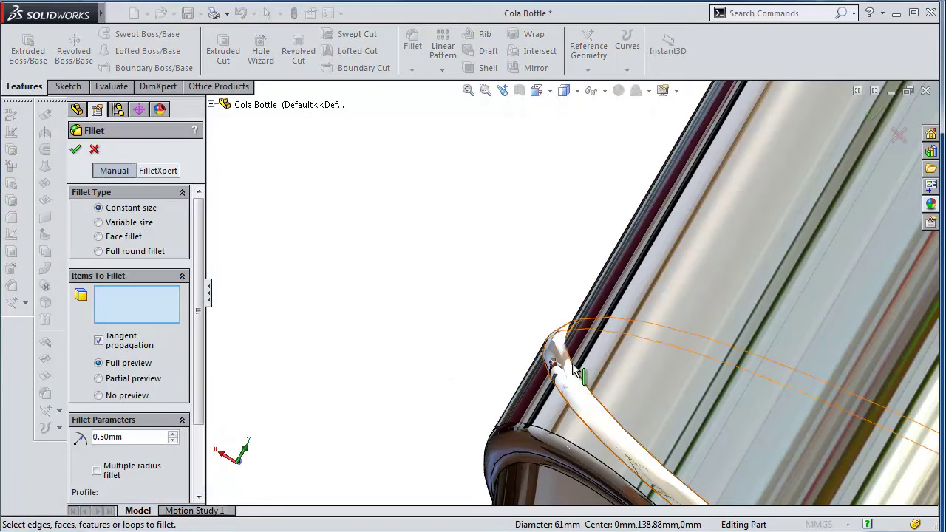
left_click(572, 363)
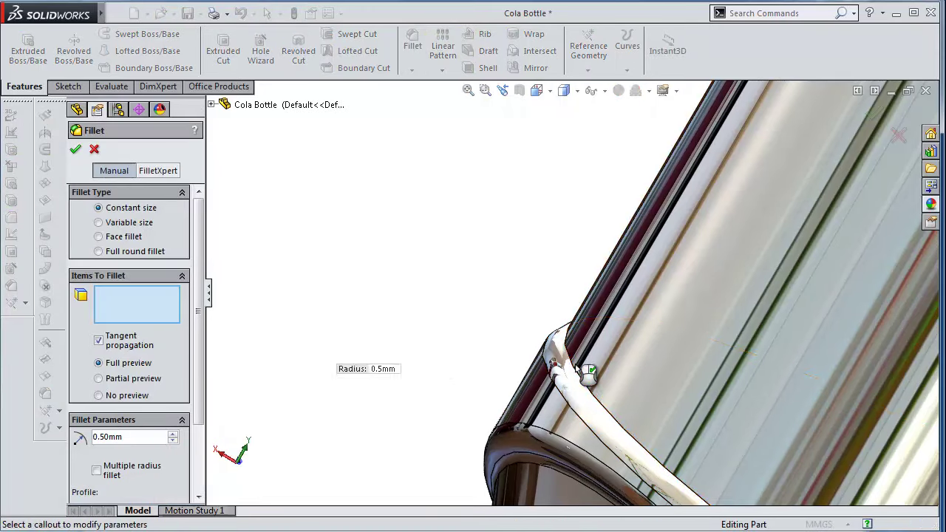
mouse_move(573, 366)
middle_mouse_down()
mouse_move(623, 175)
mouse_move(672, 107)
mouse_move(658, 104)
mouse_move(626, 137)
mouse_move(715, 292)
middle_mouse_up()
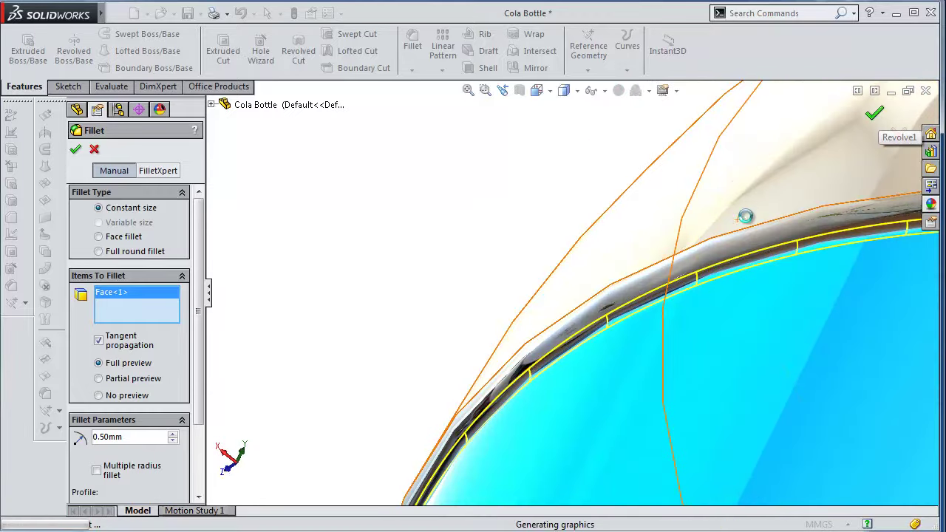
right_click(534, 245)
scroll(525, 252, "up", 3)
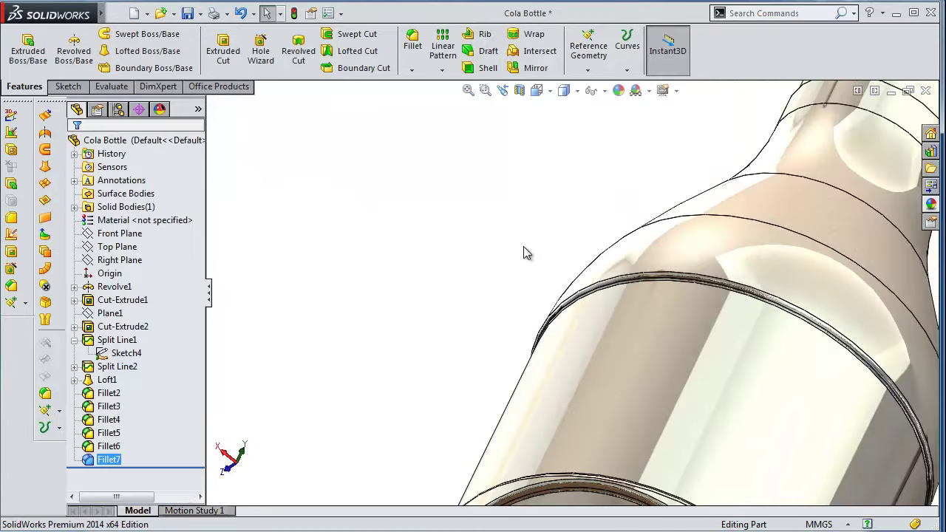
scroll(523, 253, "up", 3)
mouse_move(518, 273)
middle_mouse_down()
mouse_move(461, 363)
mouse_move(429, 324)
mouse_move(414, 260)
middle_mouse_up()
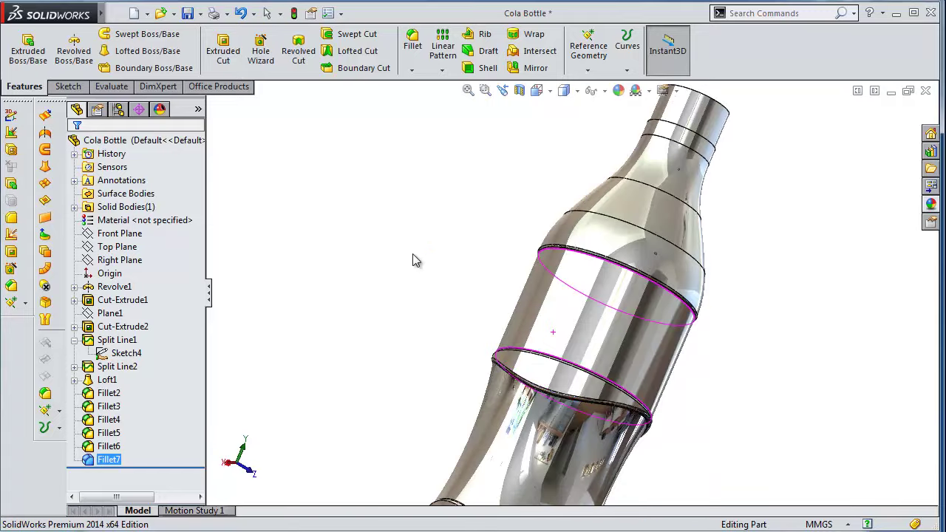
scroll(734, 397, "up", 3)
middle_click_drag(735, 397, 679, 421)
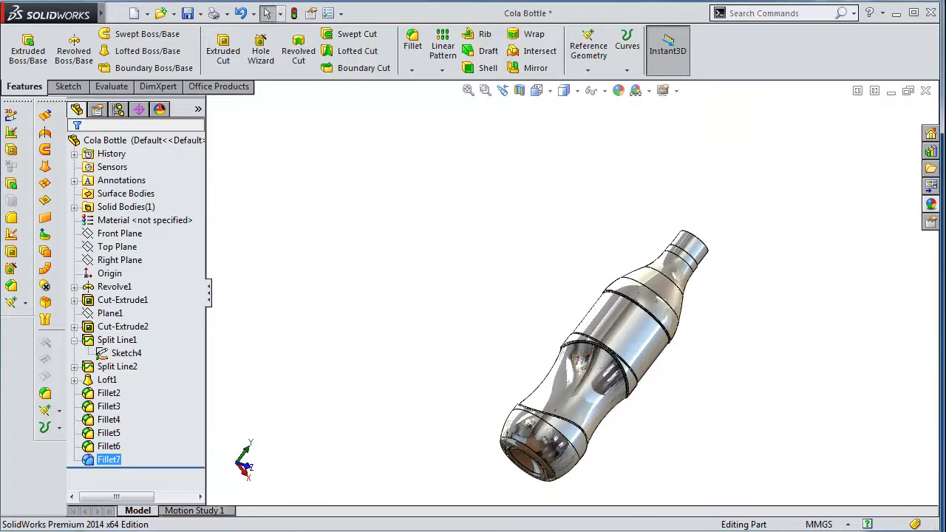
Sketch on the Right Plane, viewed normal, a centerline rising from the bottle's bottom corner
left_click(122, 261)
left_click(127, 245)
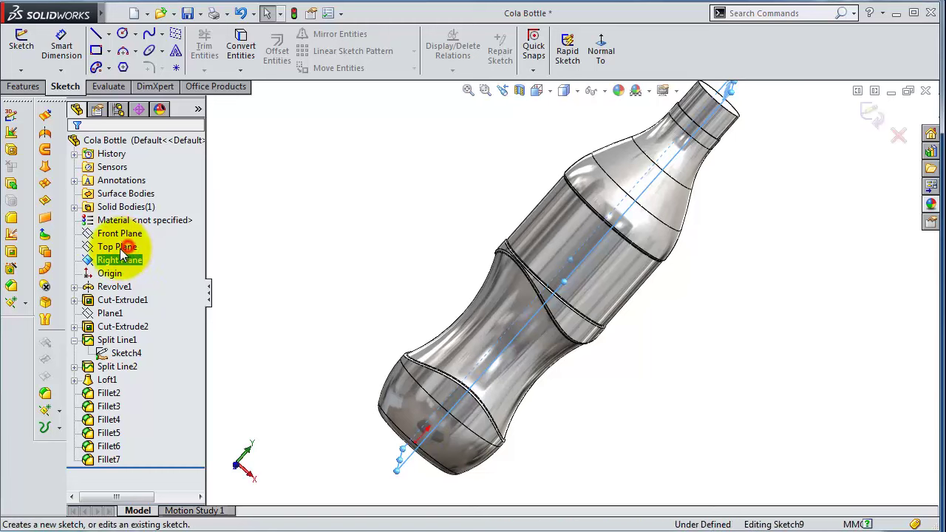
left_click(601, 46)
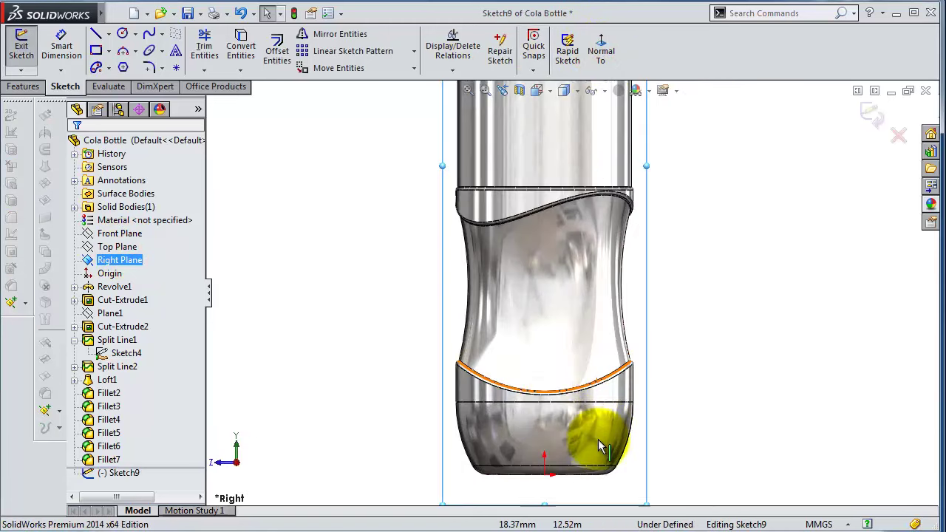
scroll(600, 444, "down", 3)
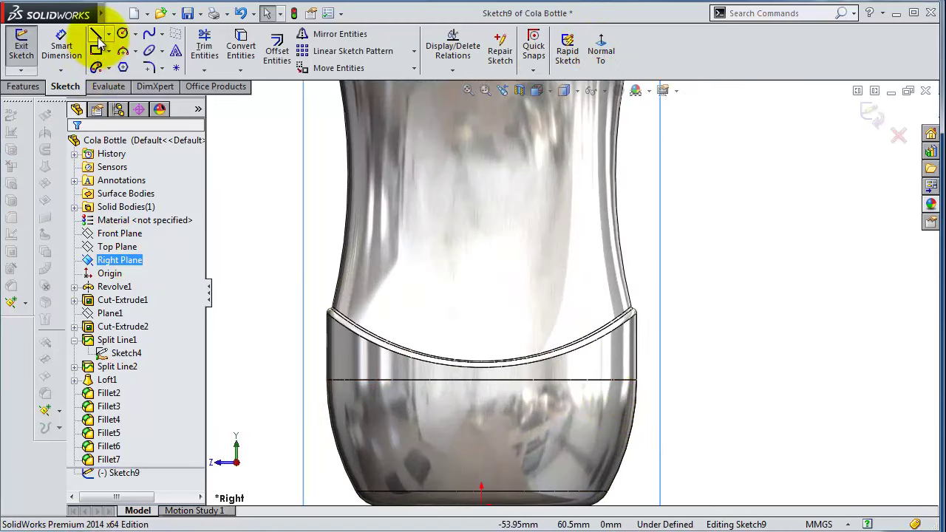
left_click(96, 35)
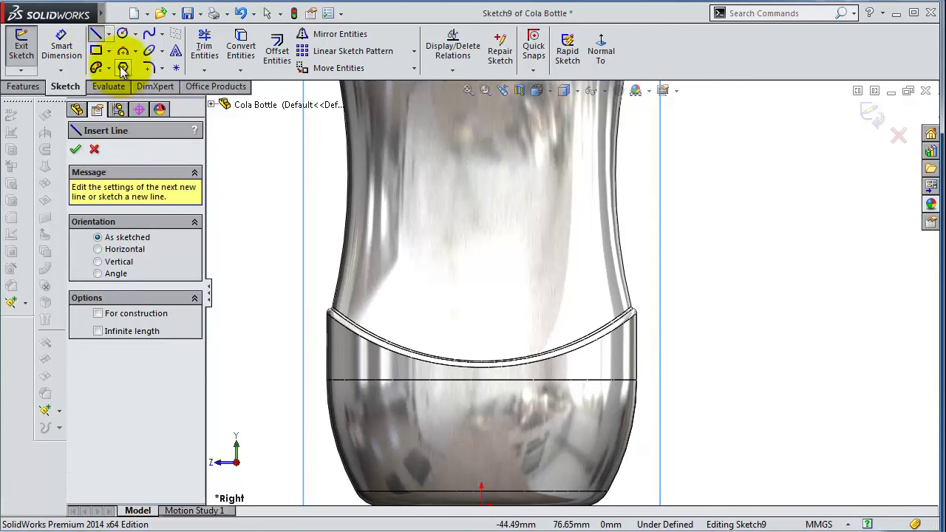
left_click(109, 34)
left_click(125, 63)
scroll(575, 340, "down", 1)
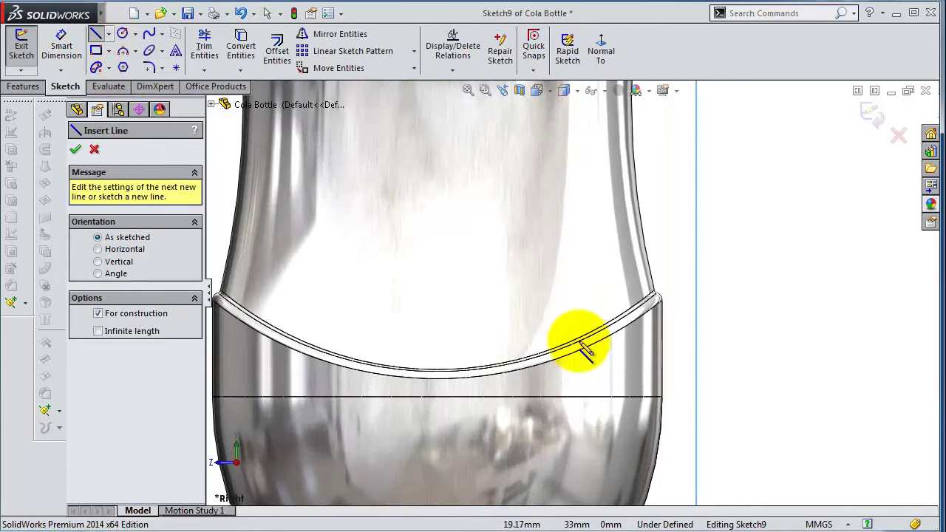
scroll(614, 381, "down", 1)
scroll(643, 409, "up", 2)
scroll(617, 434, "down", 2)
scroll(596, 408, "down", 1)
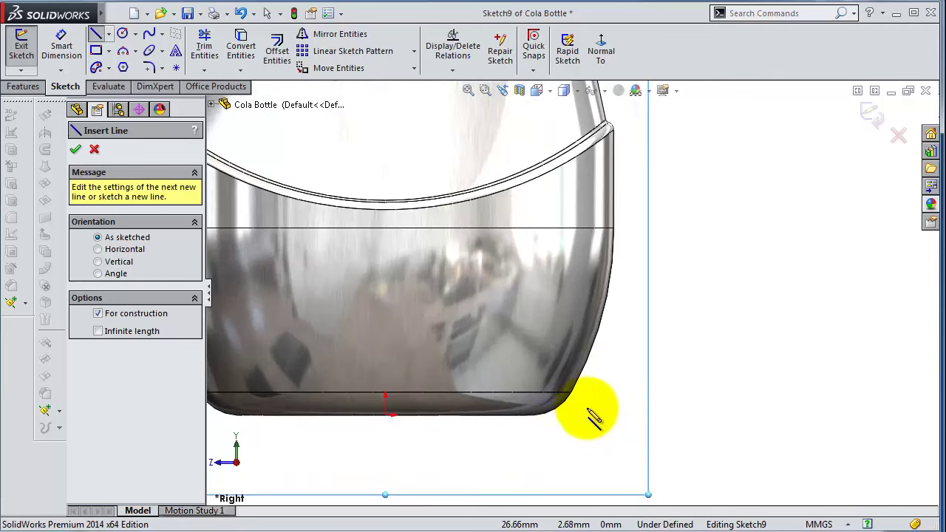
left_click(571, 393)
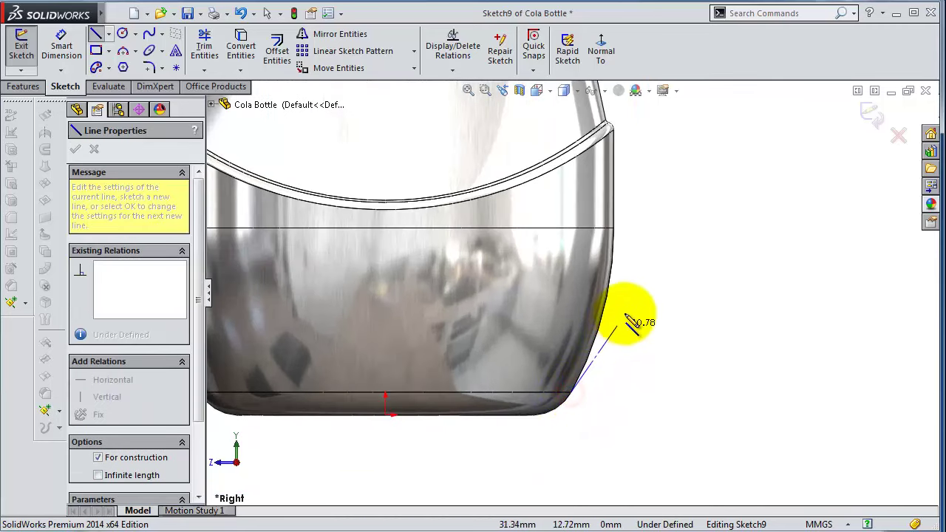
left_click(665, 275)
Dimension the centerline at 122.25° to the bottom line
left_click(61, 46)
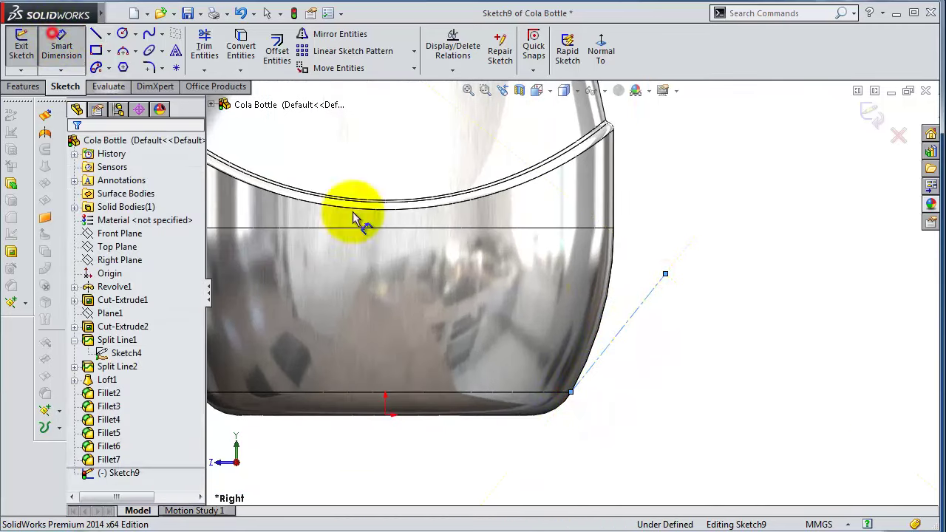
left_click(623, 334)
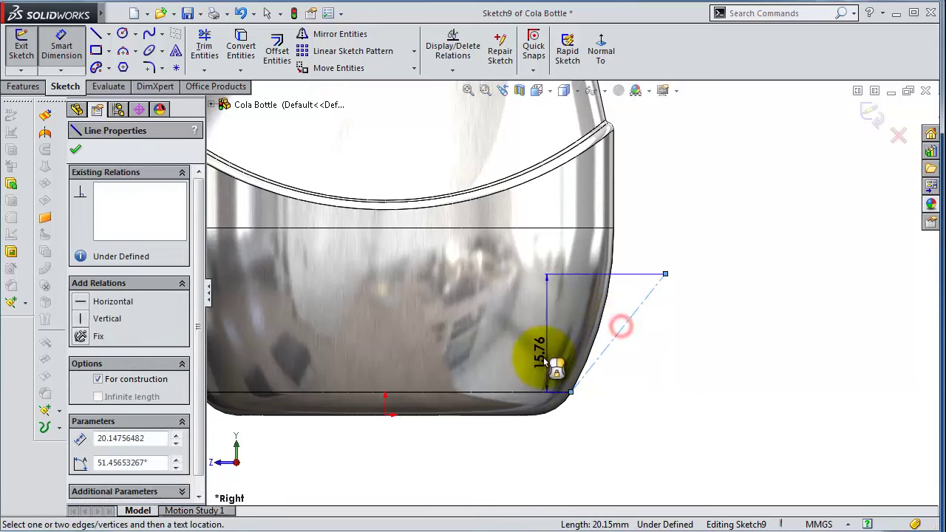
left_click(523, 399)
left_click(501, 347)
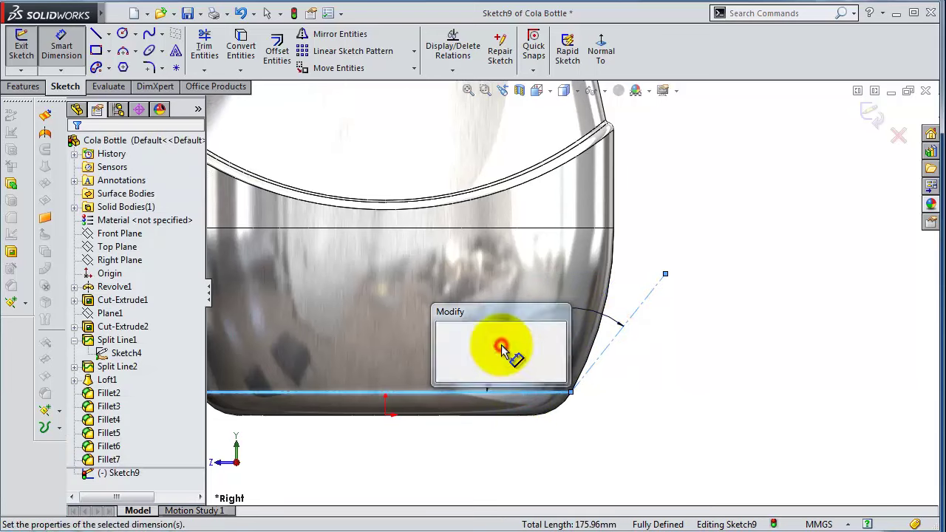
type("122.")
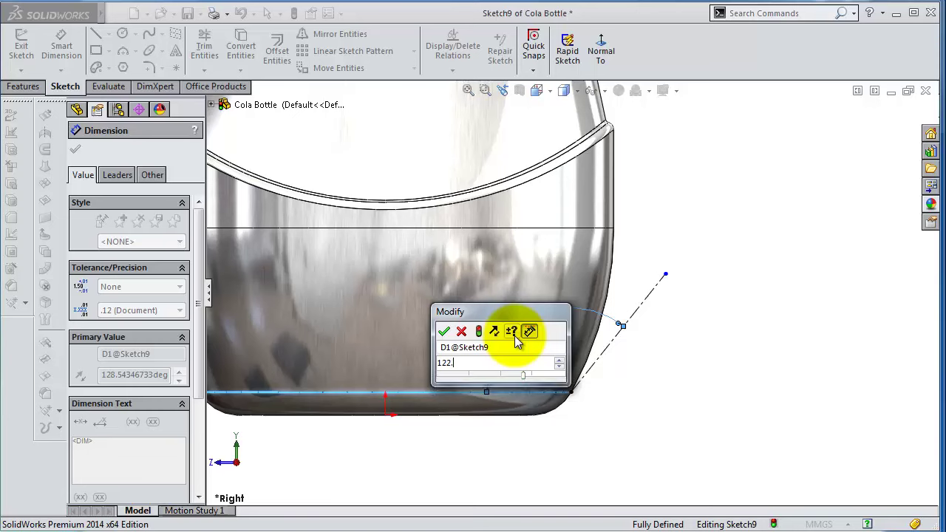
type("25")
key("Return")
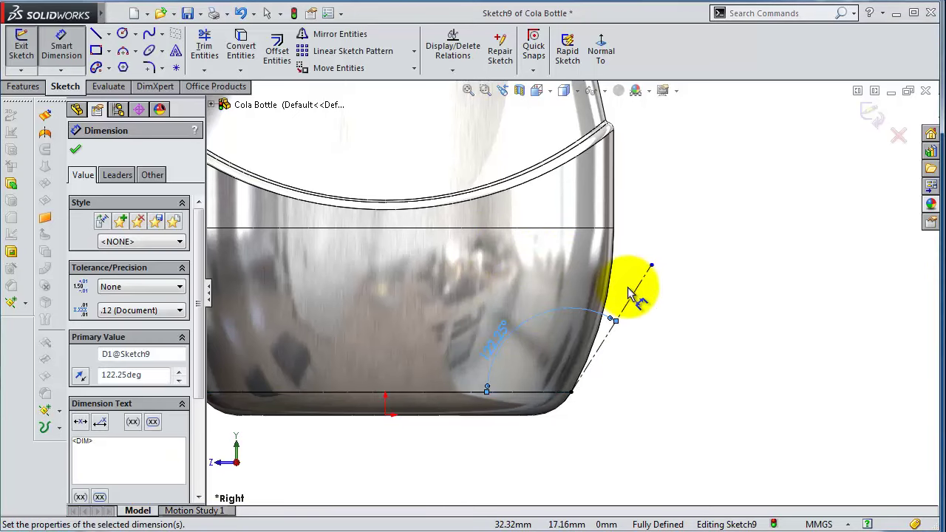
Add a length dimension to the slanted centerline, fully defining Sketch9
left_click(641, 301)
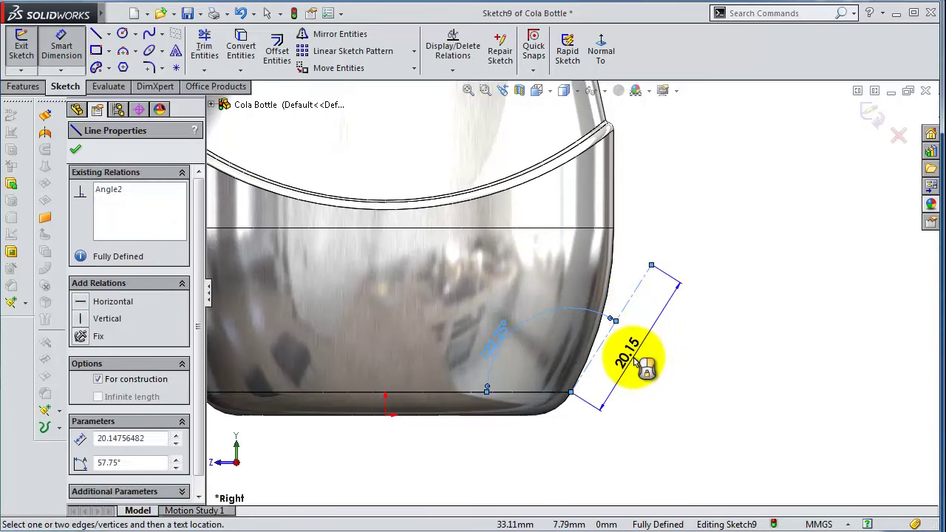
left_click(635, 360)
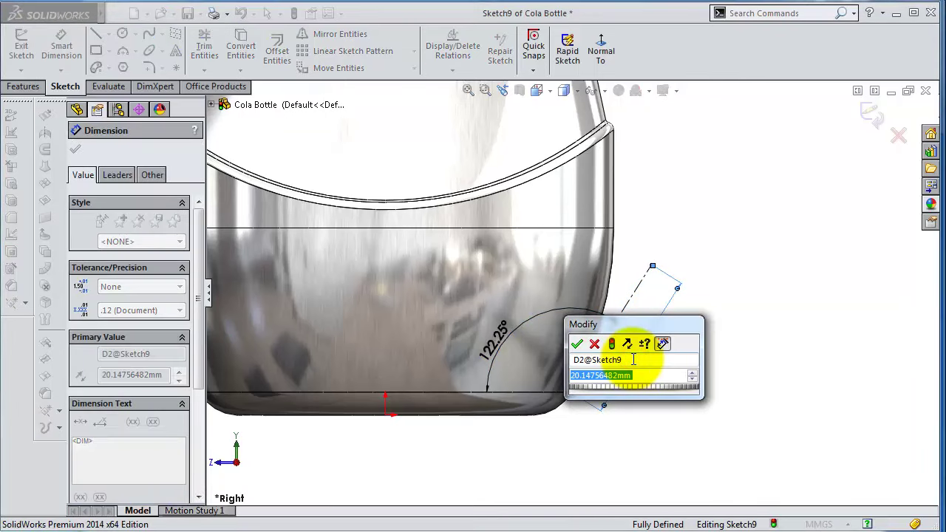
type("20.15")
key("Return")
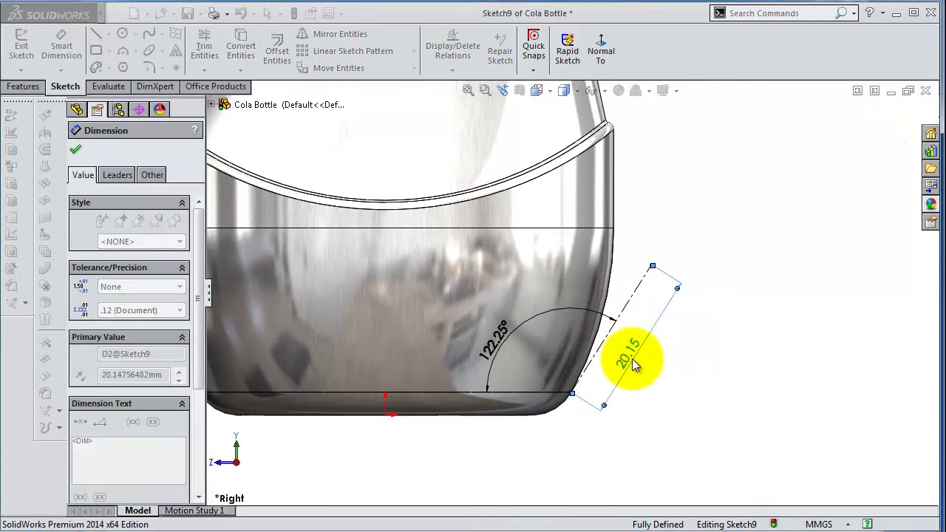
left_click(747, 252)
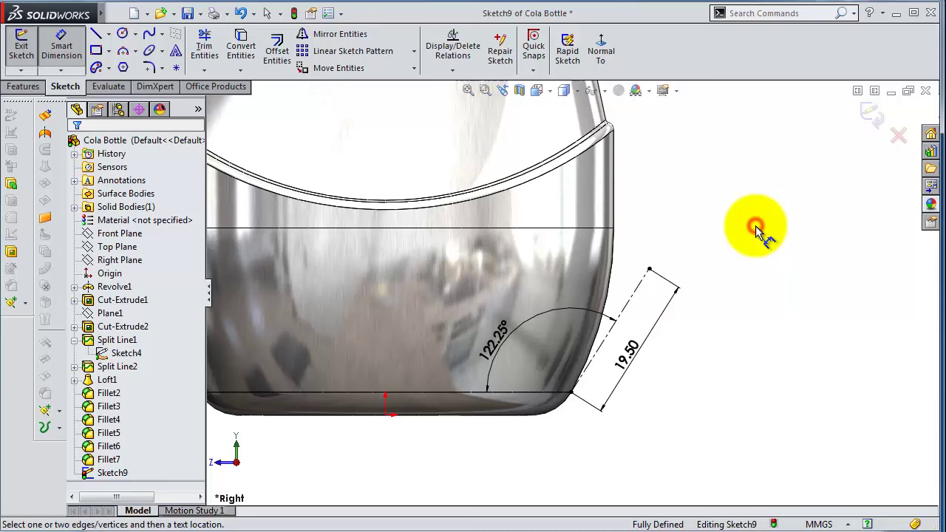
Close Sketch9 and add Plane2, perpendicular to the slanted line and through its upper endpoint
left_click(868, 116)
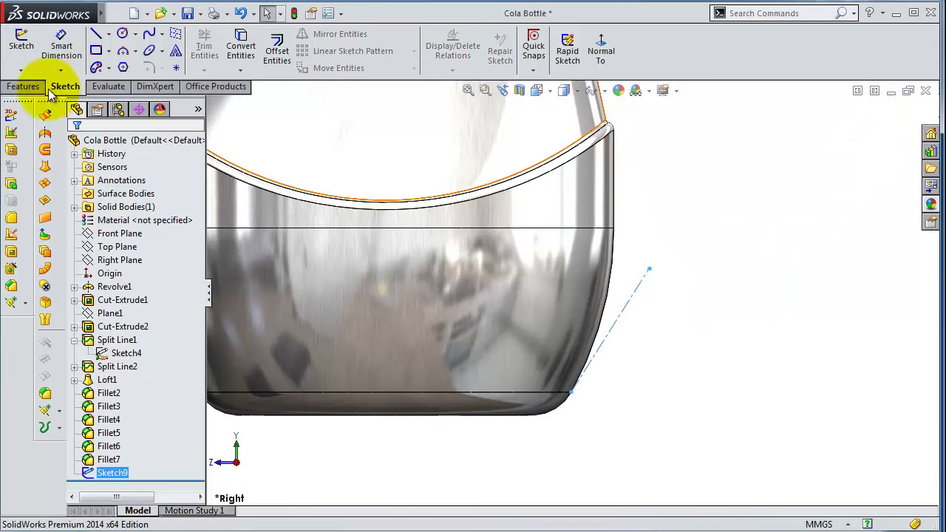
left_click(17, 88)
left_click(589, 70)
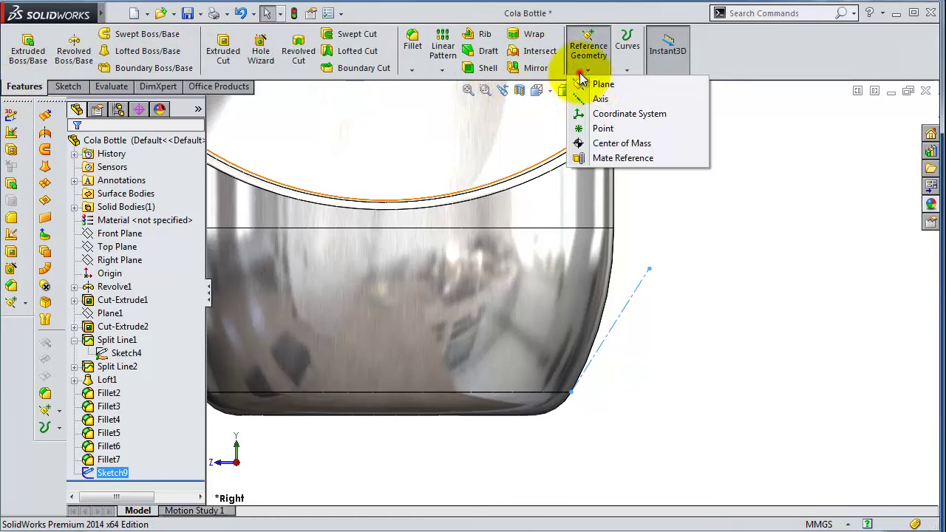
left_click(602, 84)
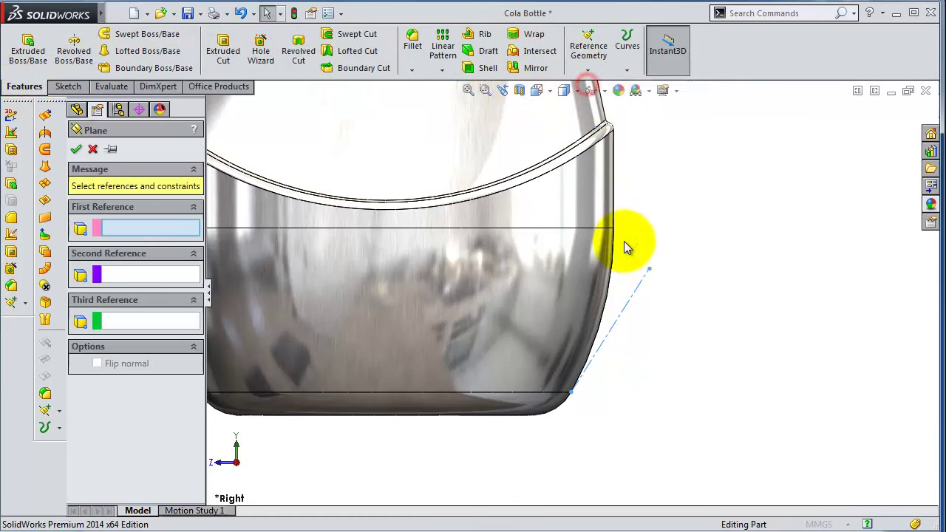
left_click(635, 291)
left_click(650, 271)
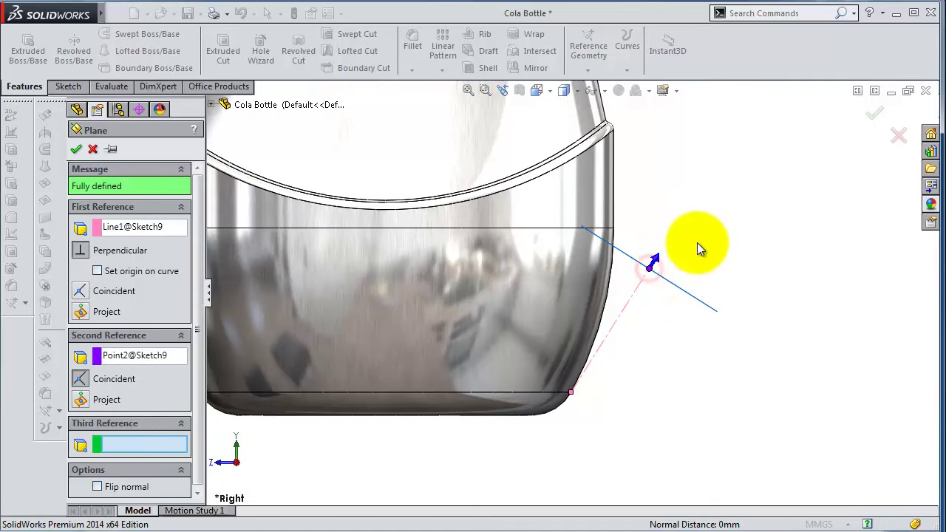
left_click(874, 112)
mouse_move(708, 200)
middle_mouse_down()
mouse_move(681, 232)
mouse_move(634, 222)
mouse_move(634, 269)
mouse_move(655, 283)
middle_mouse_up()
left_click(757, 290)
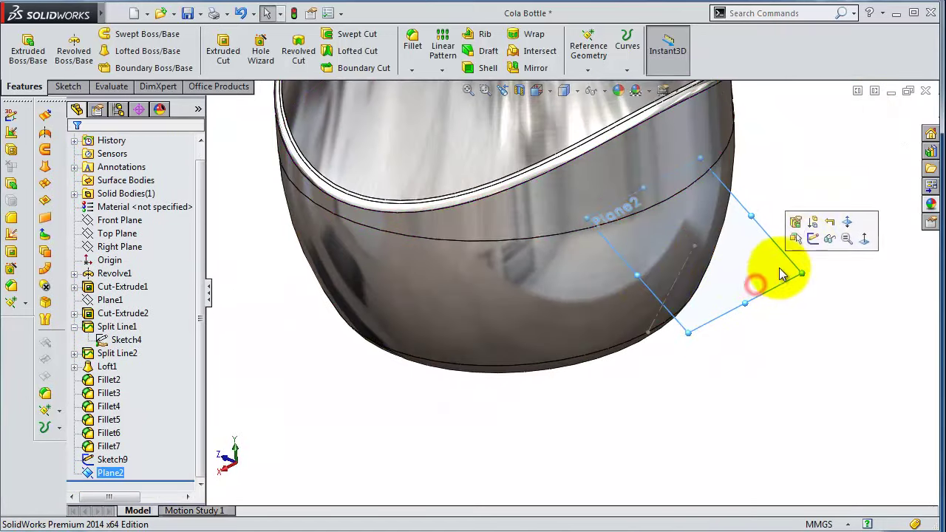
Open a new sketch on Plane2, view it face-on, and enlarge the plane
left_click(811, 242)
left_click(602, 52)
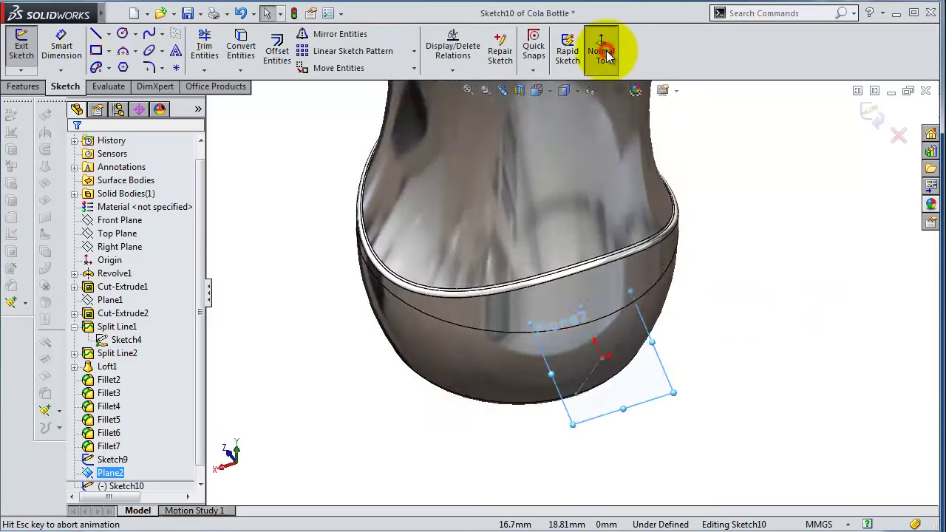
scroll(592, 403, "down", 3)
scroll(634, 302, "down", 3)
scroll(634, 302, "down", 2)
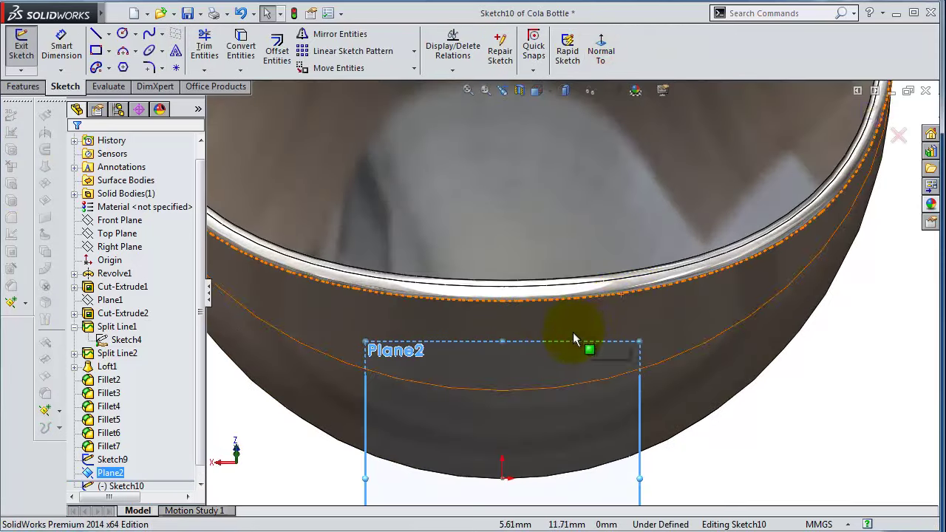
left_click_drag(367, 338, 213, 163)
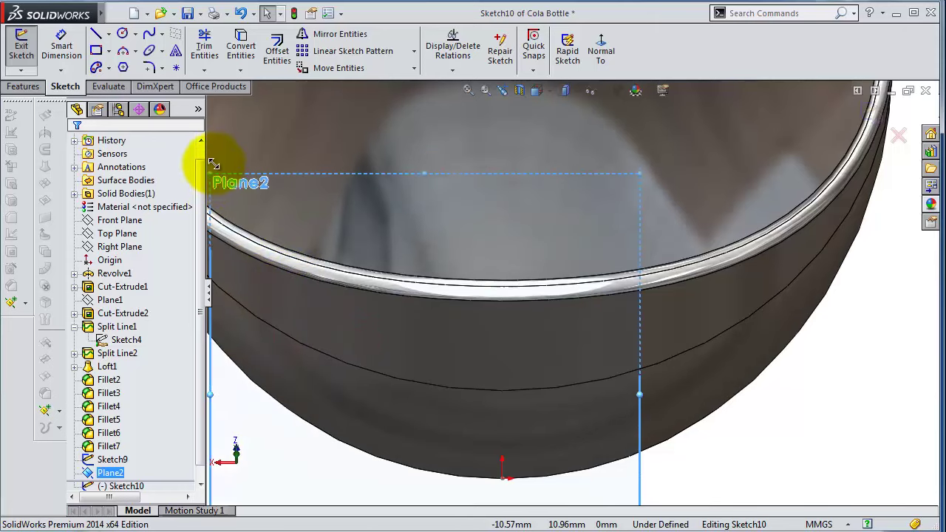
left_click_drag(664, 393, 845, 394)
scroll(777, 392, "up", 2)
scroll(732, 390, "up", 2)
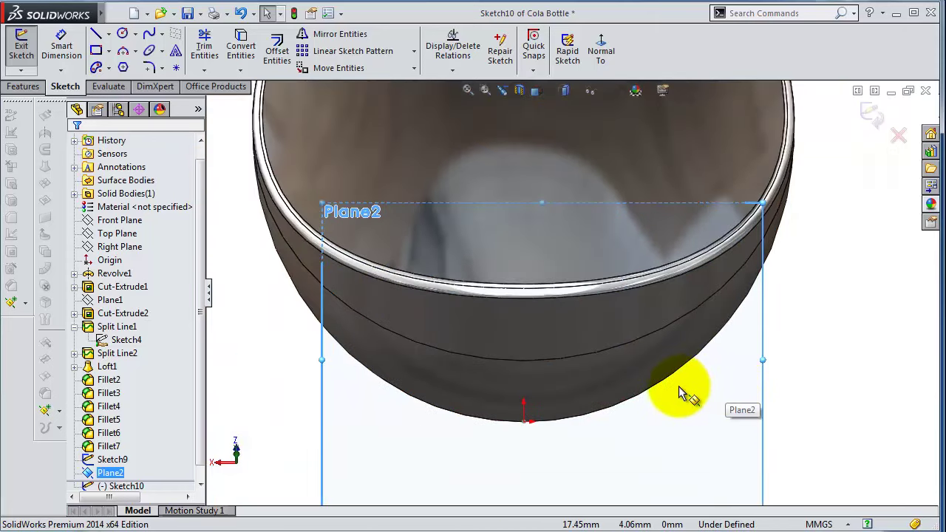
scroll(681, 388, "down", 2)
scroll(510, 296, "up", 3)
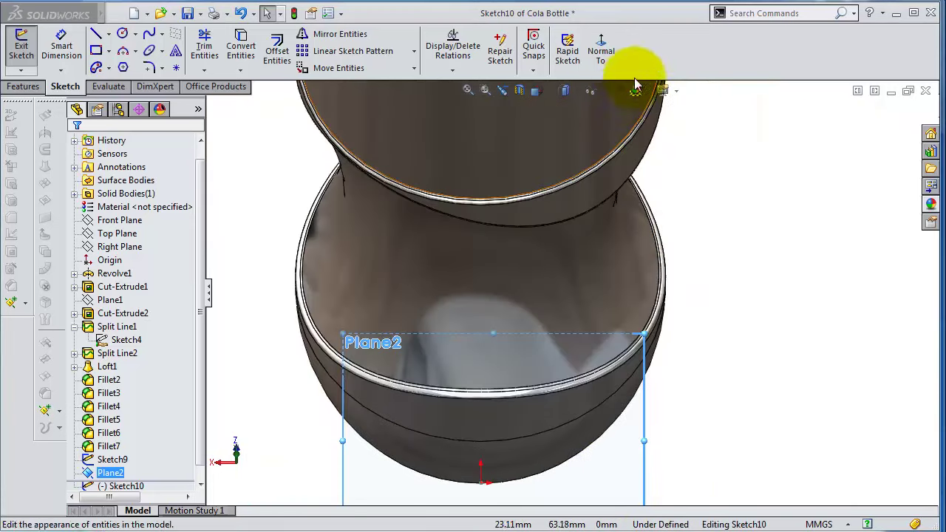
left_click(603, 52)
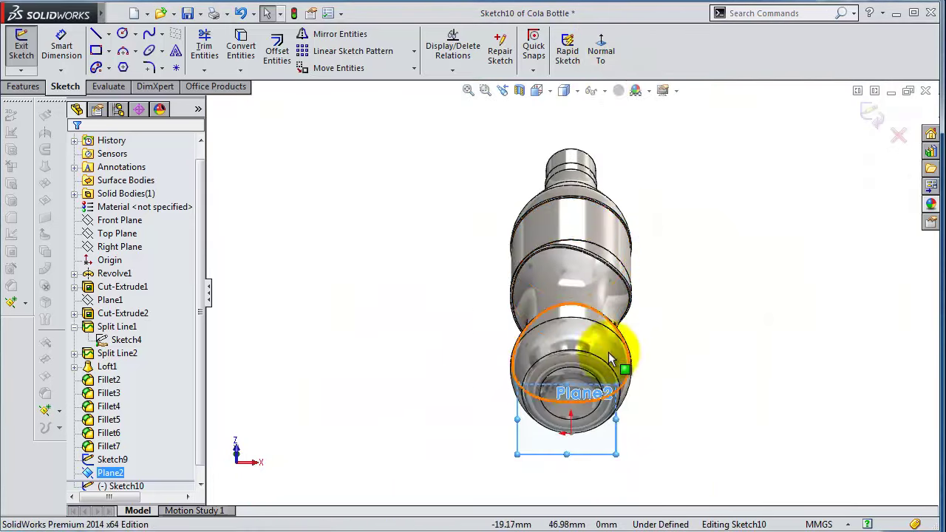
scroll(613, 338, "down", 3)
scroll(517, 384, "up", 2)
Draw a vertical centerline from the origin straight upward
left_click(108, 33)
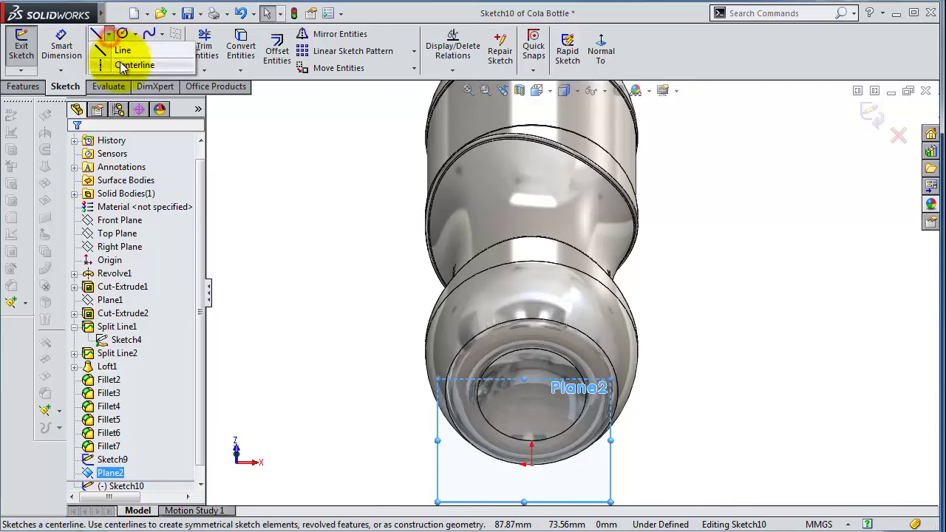
left_click(130, 62)
scroll(488, 438, "down", 2)
scroll(581, 505, "down", 1)
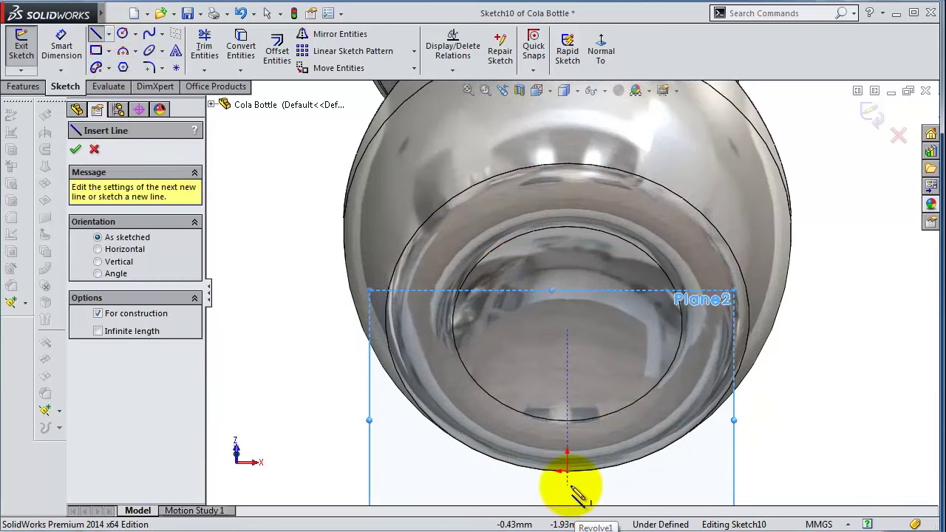
left_click(567, 490)
left_click(567, 299)
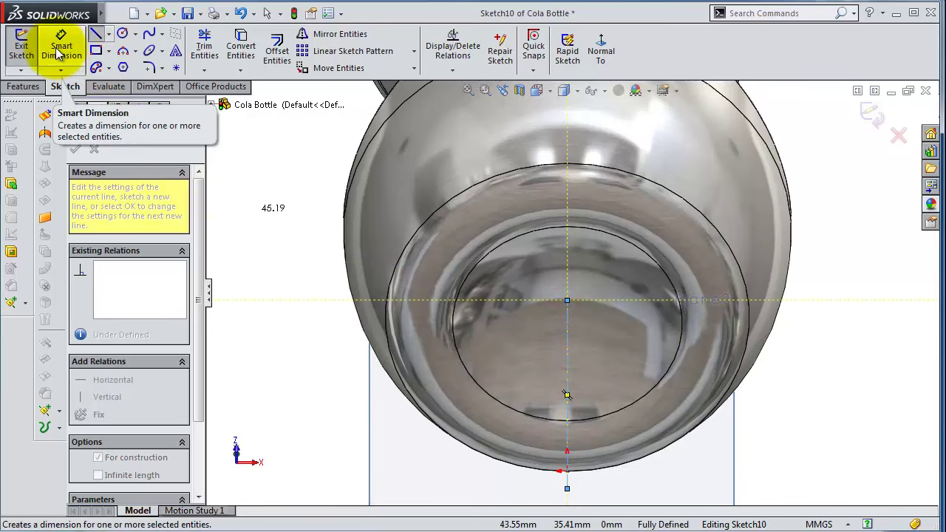
key("z")
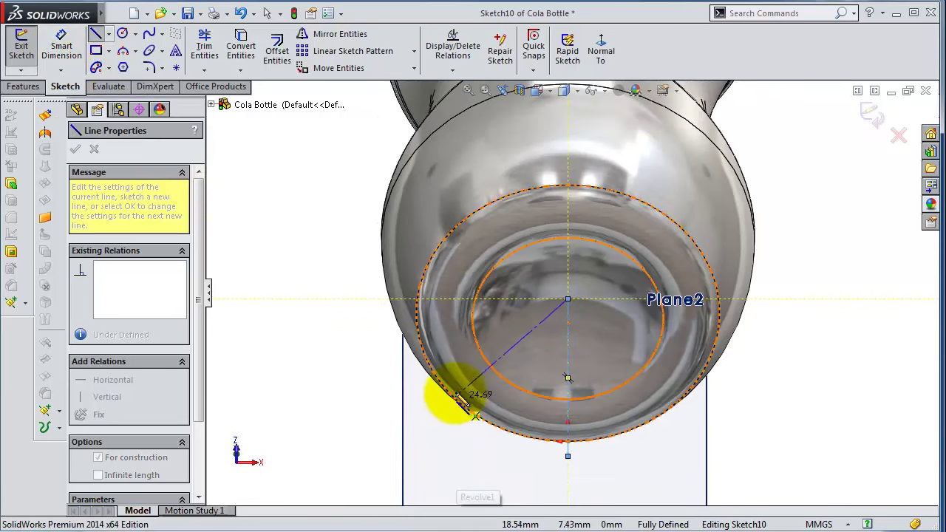
key("Escape")
scroll(592, 402, "down", 3)
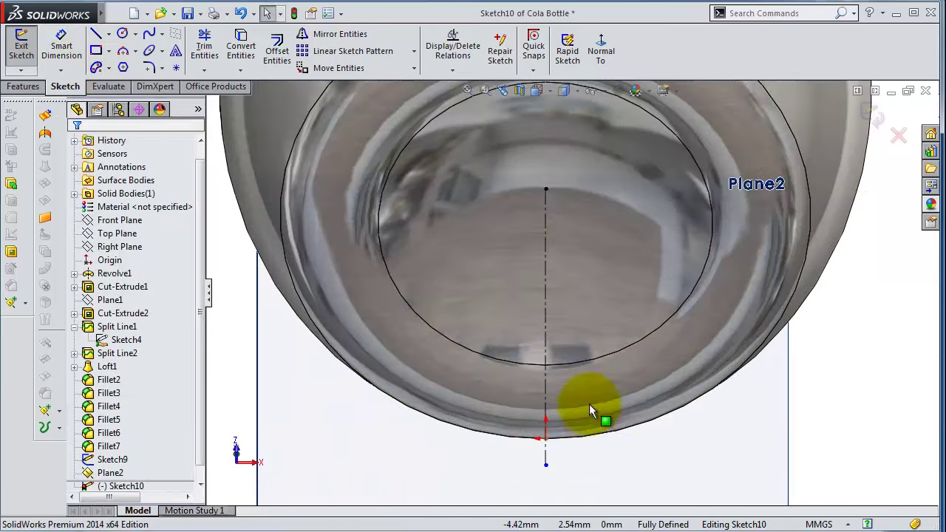
Sketch the foot profile: two slanted side lines meeting in a top arc
left_click(96, 36)
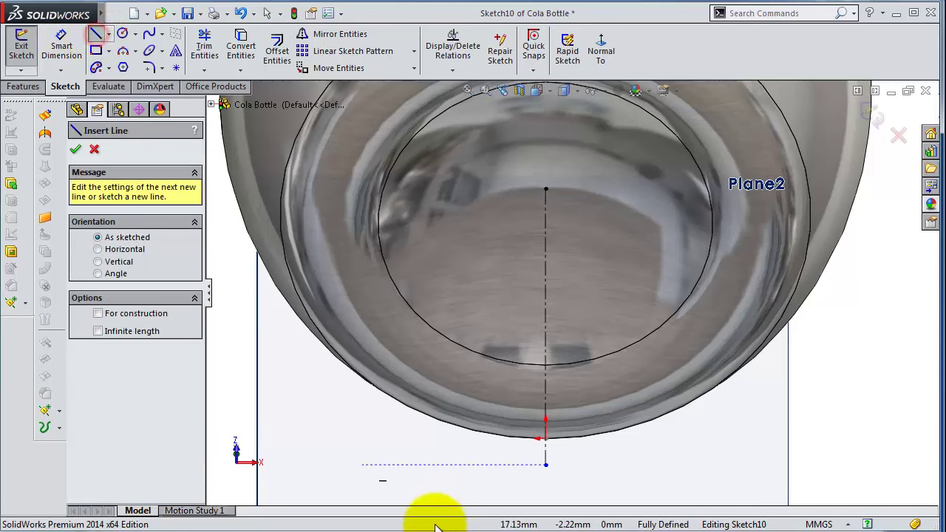
left_click(408, 474)
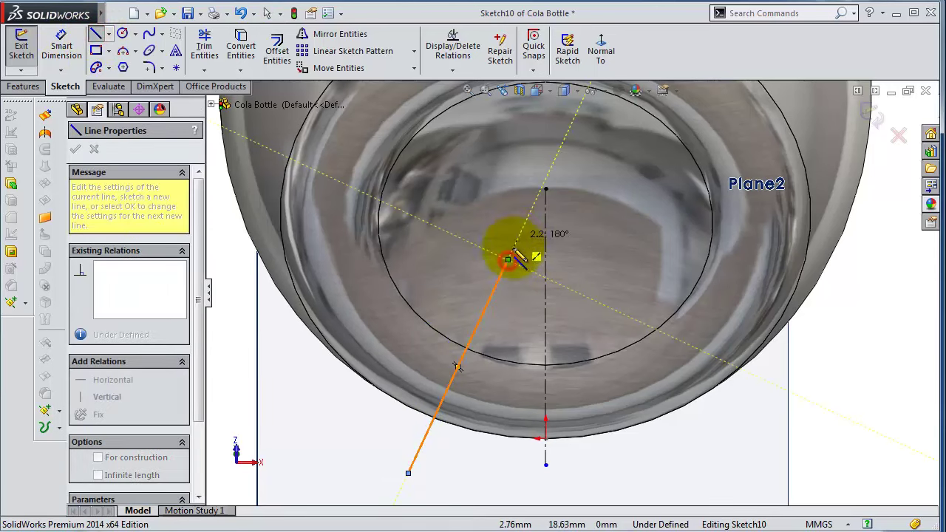
left_click(587, 260)
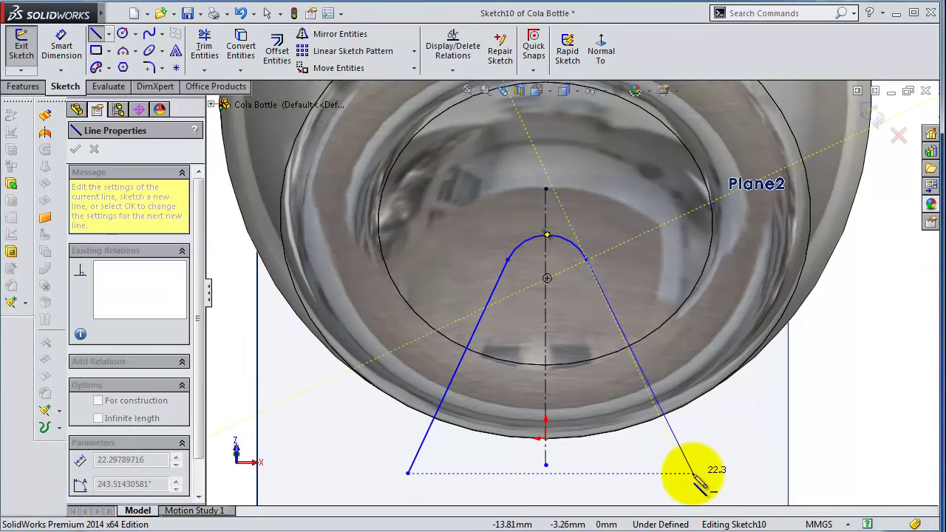
double_click(680, 448)
key("Escape")
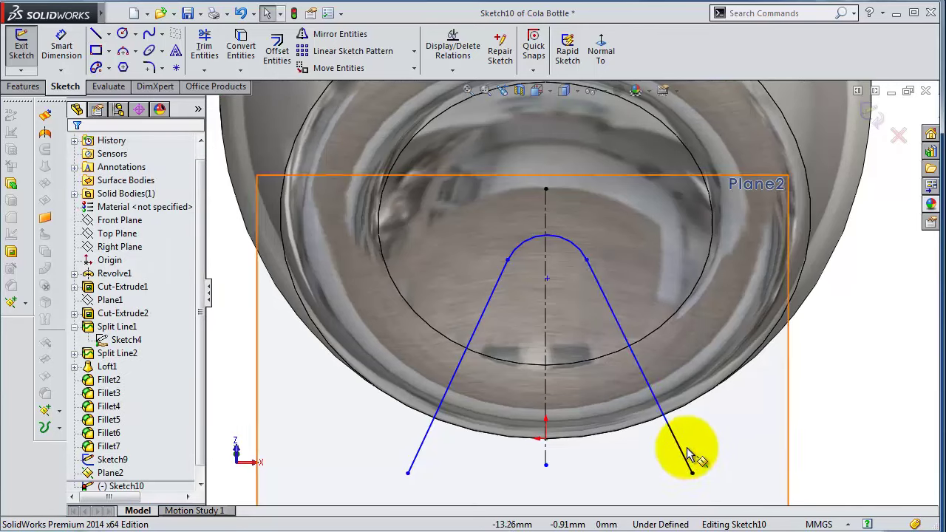
Make the two slanted lines symmetric about the centerline
left_click(679, 444)
left_click(546, 399, "ctrl")
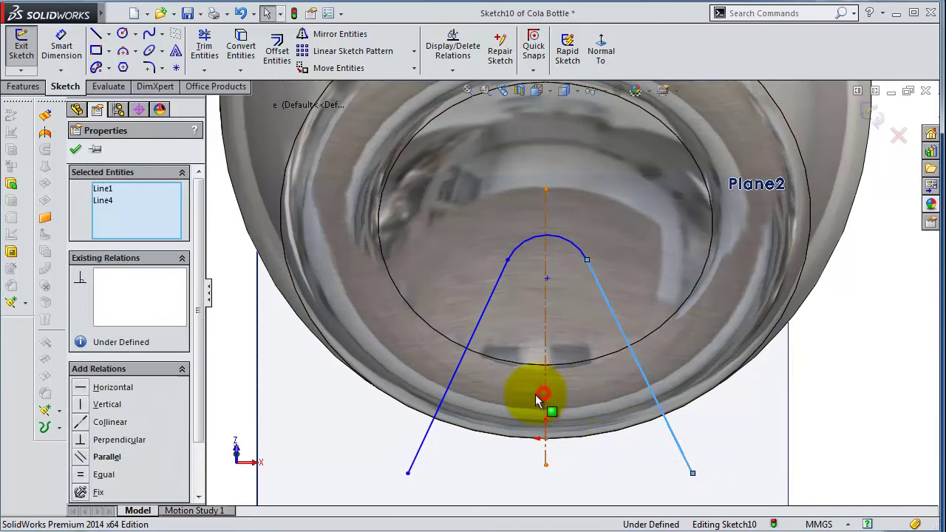
left_click(453, 386, "ctrl")
left_click(576, 333)
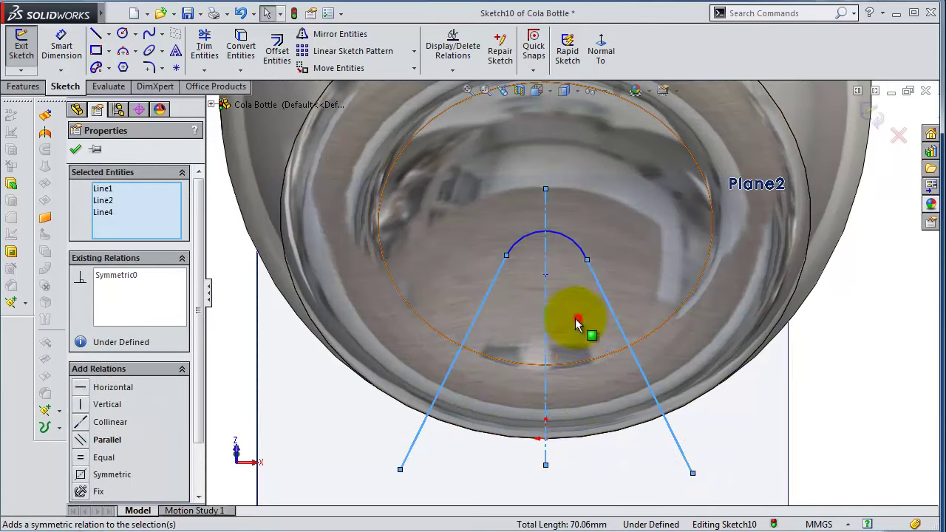
Dimension the angle between the two slanted lines as 45°
left_click(61, 41)
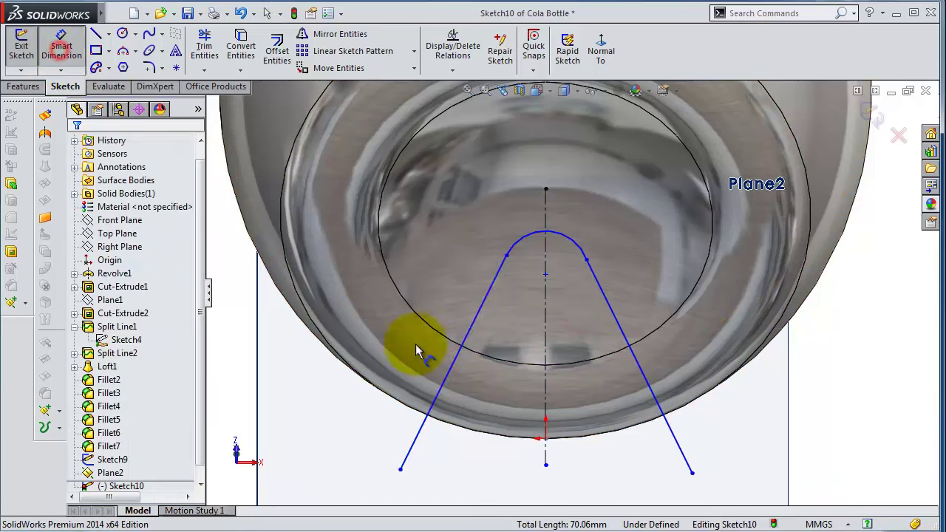
left_click(474, 327)
left_click(620, 328)
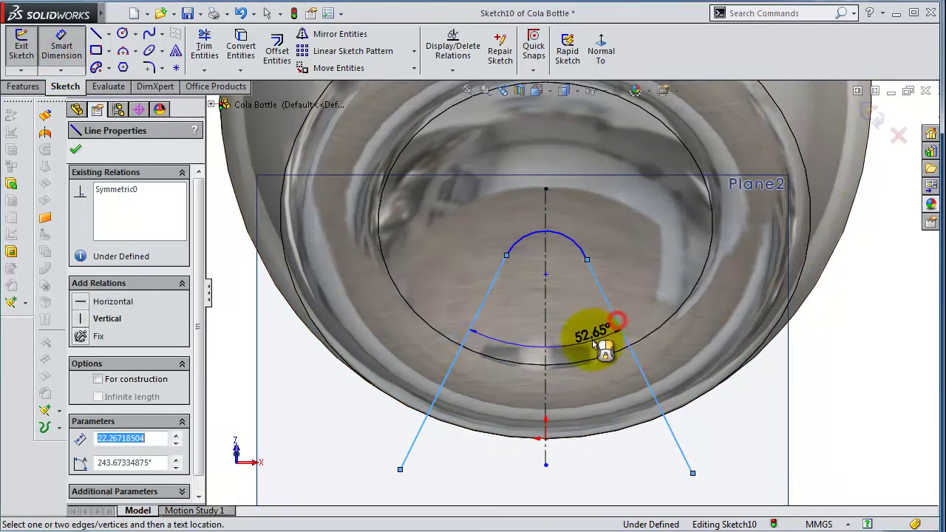
left_click(583, 336)
type("45")
key("Return")
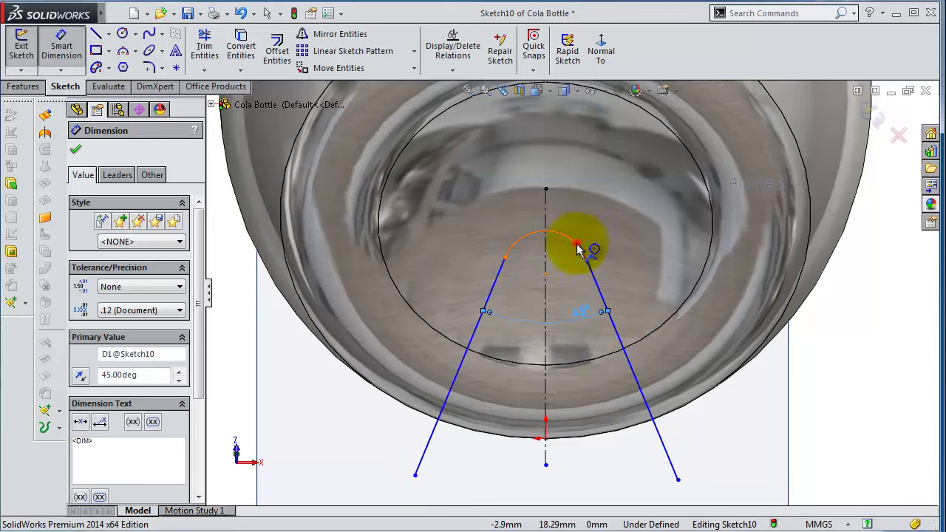
Give the top arc a 3 mm radius
left_click(579, 249)
left_click(604, 230)
type("3")
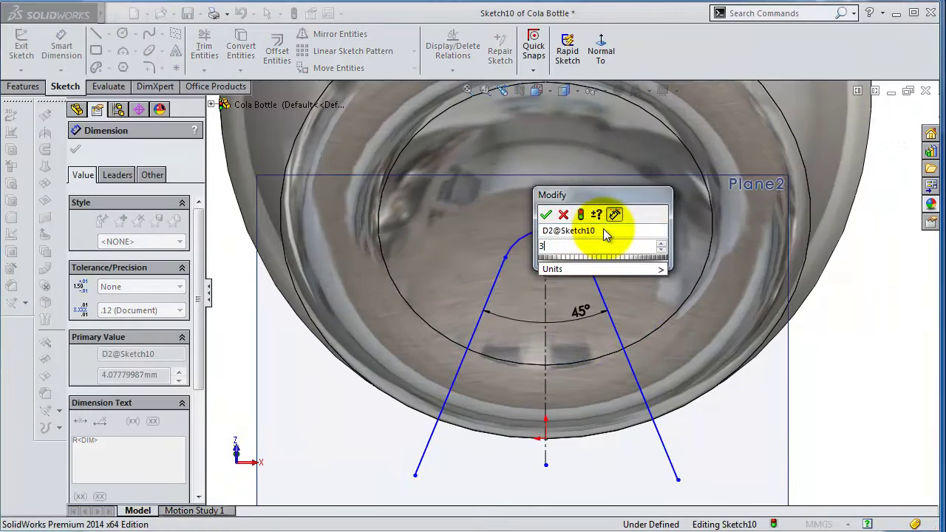
key("Return")
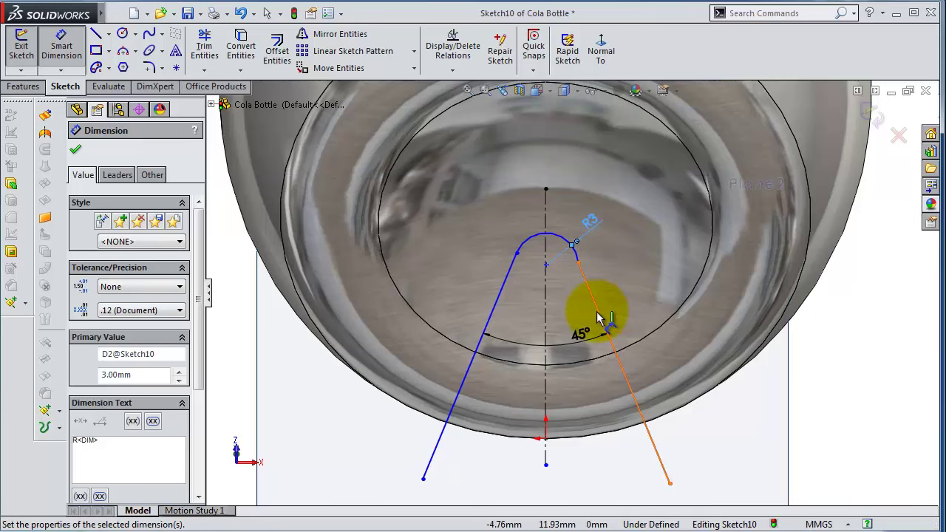
key("Escape")
scroll(532, 259, "down", 2)
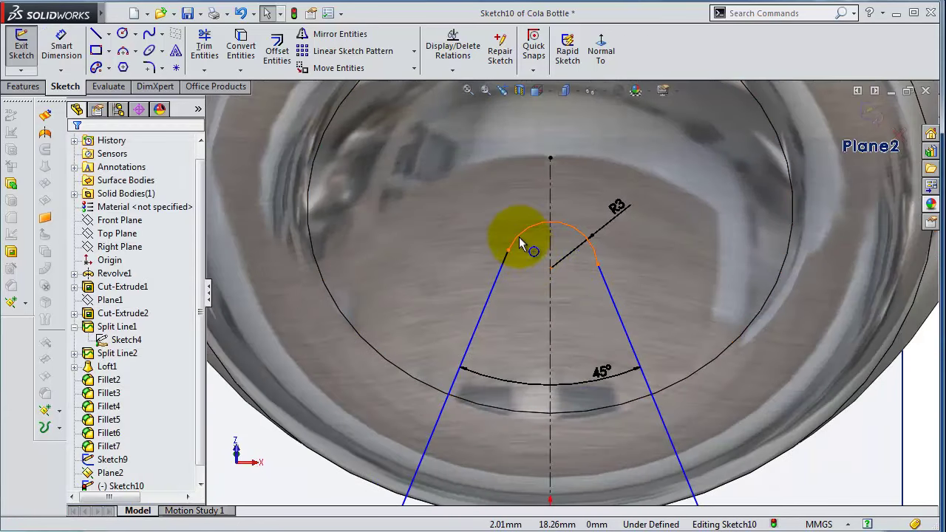
Make the top arc tangent to the right side line and exit the sketch
left_click(520, 244)
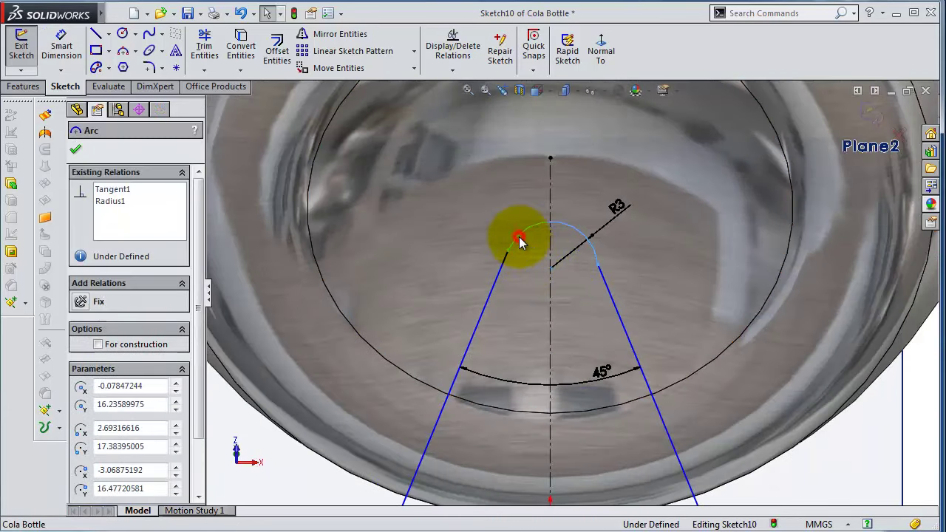
left_click(595, 260, "ctrl")
left_click(599, 265)
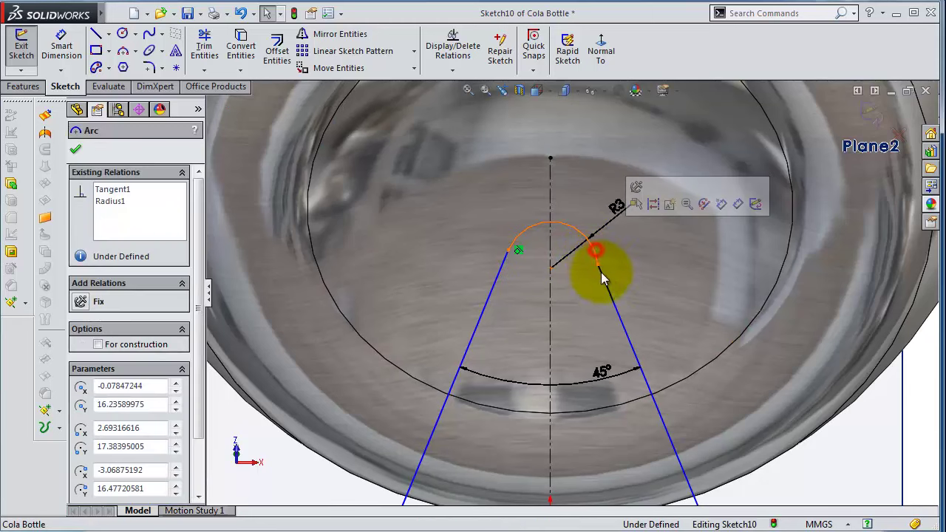
left_click(602, 277)
left_click(594, 247, "ctrl")
left_click(645, 214)
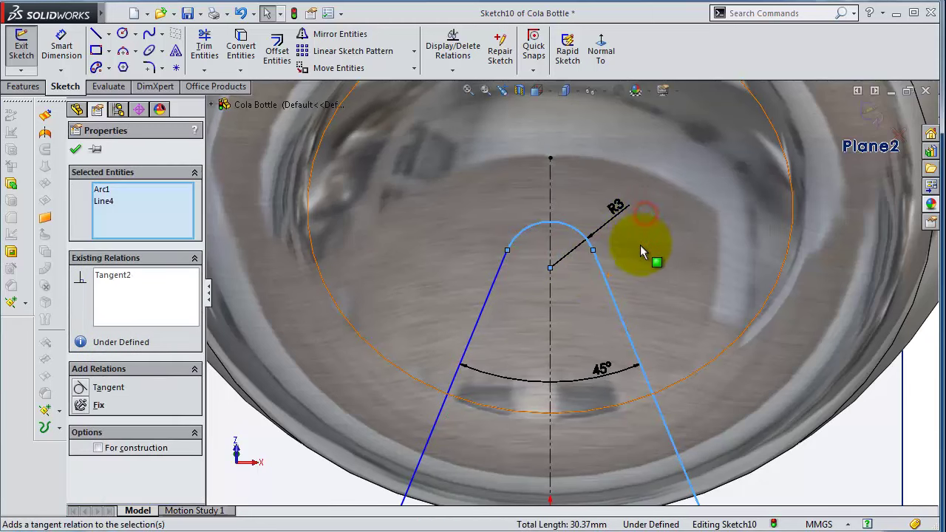
left_click(630, 334)
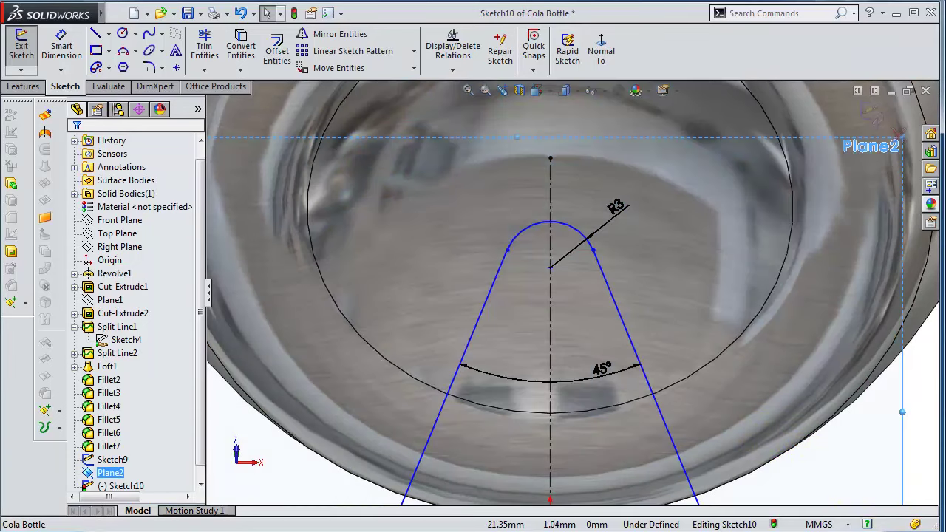
left_click(21, 44)
Draw a horizontal construction centerline in Sketch10
left_click(68, 86)
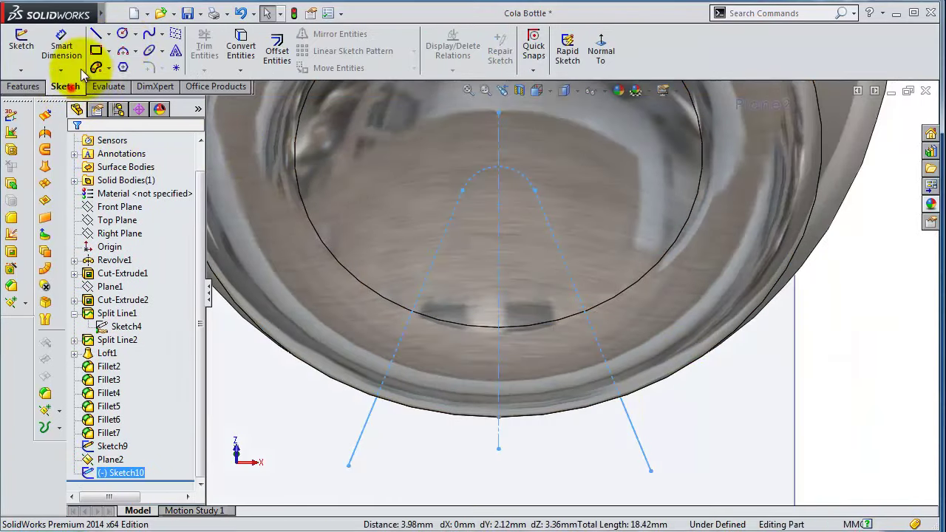
left_click(110, 34)
left_click(132, 66)
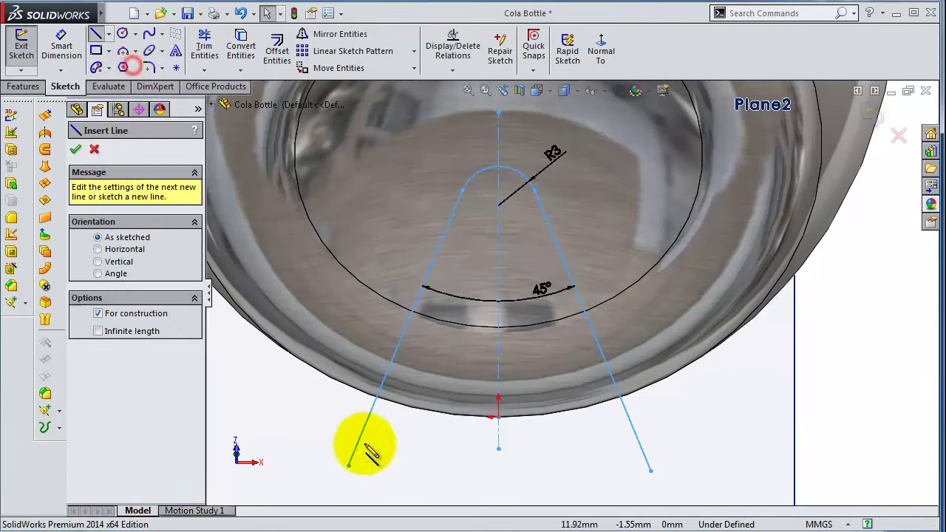
left_click(412, 419)
left_click(577, 425)
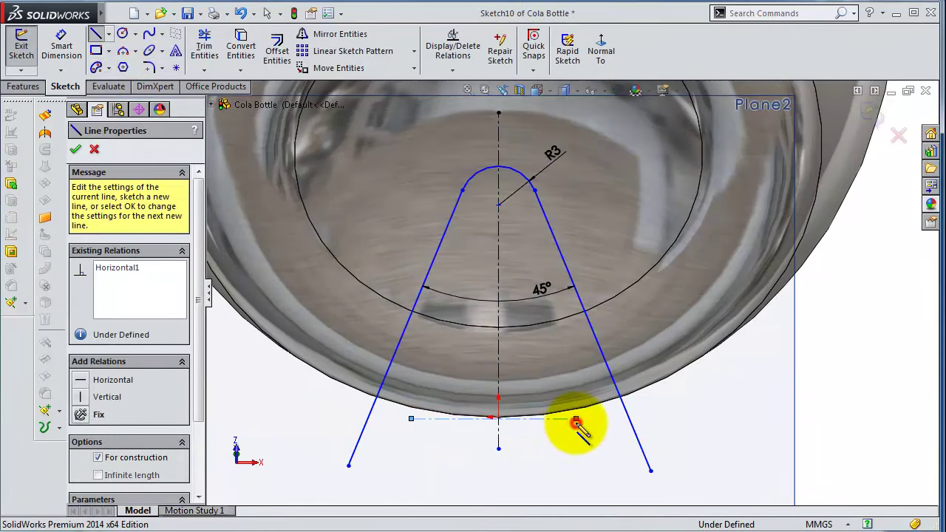
key("Escape")
Dimension the centerline 2.80 mm from the arc centre
scroll(549, 422, "down", 3)
scroll(549, 399, "down", 1)
left_click(549, 383)
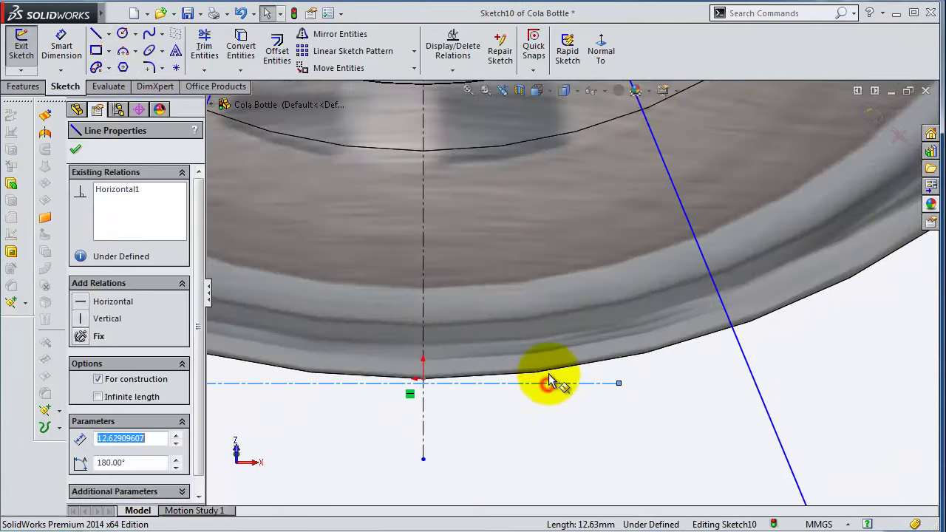
scroll(551, 381, "up", 5)
right_click_drag(586, 329, 673, 329)
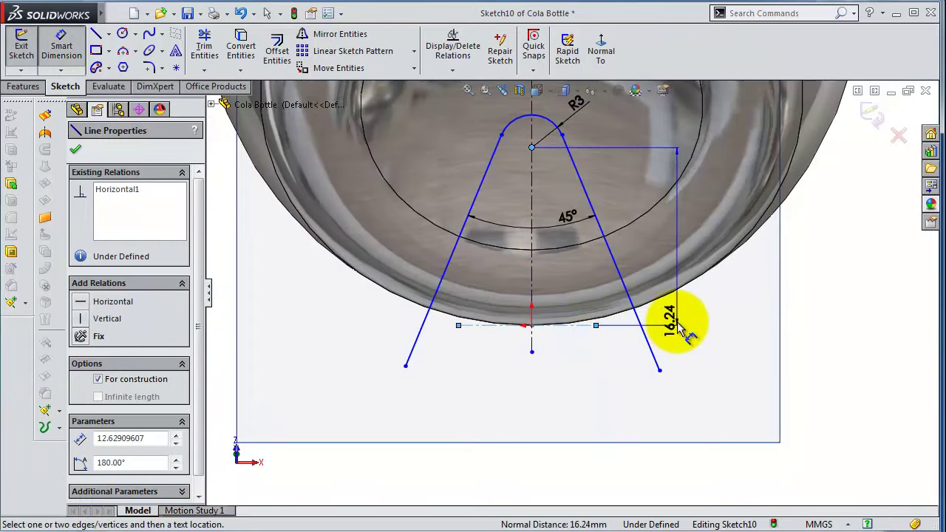
left_click(682, 329)
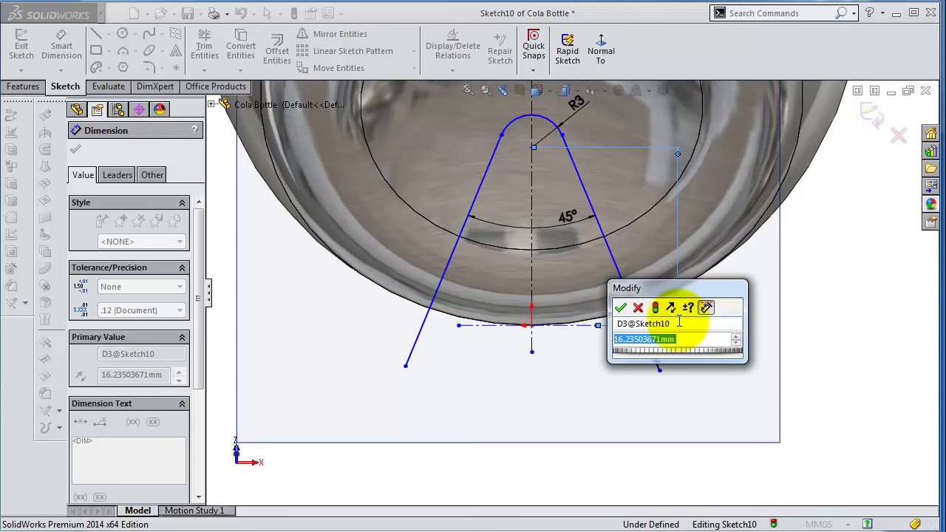
key("Return")
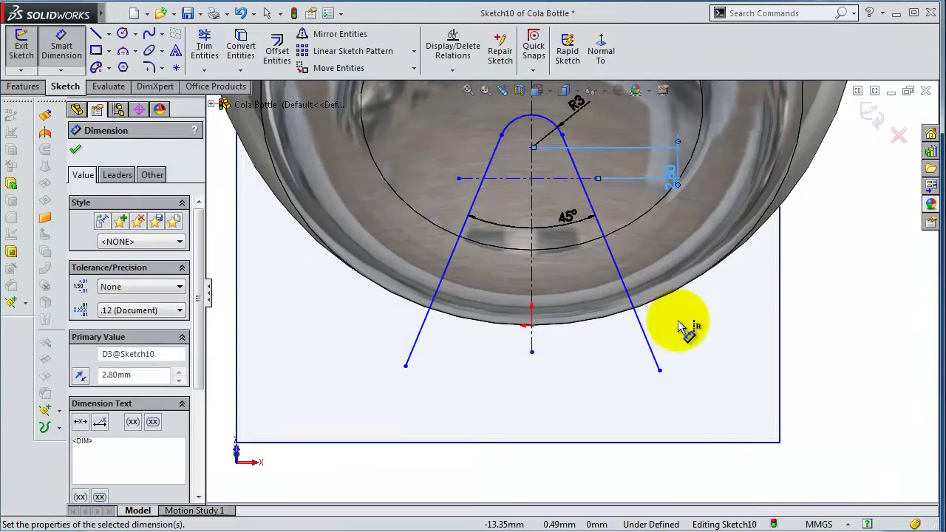
scroll(556, 161, "down", 2)
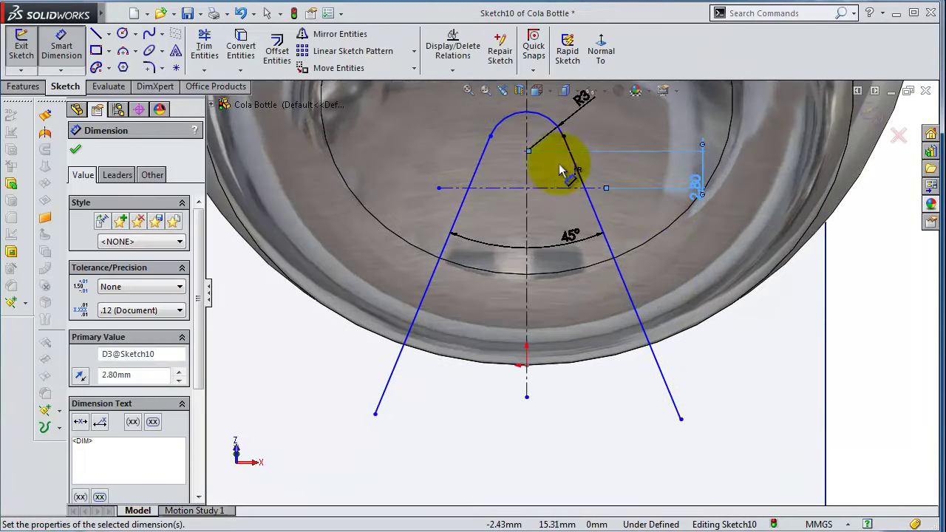
left_click_drag(543, 196, 549, 373)
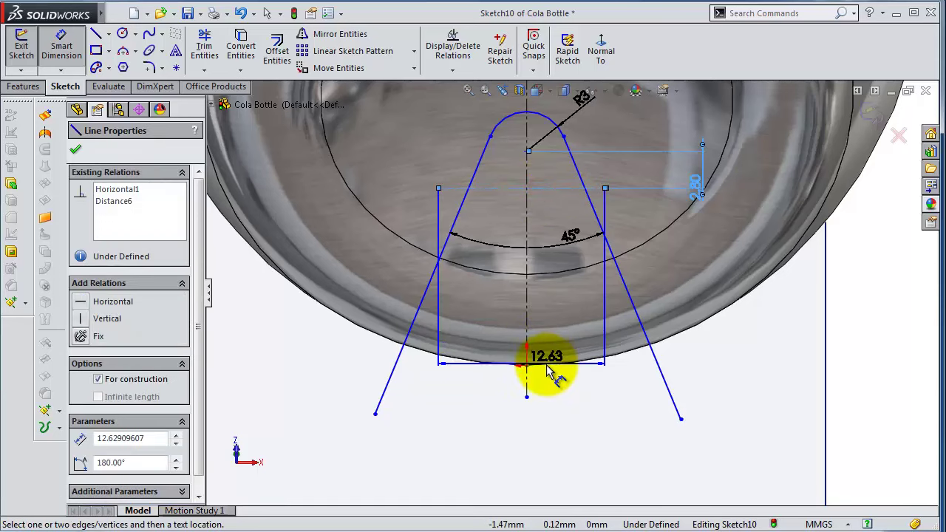
key("Escape")
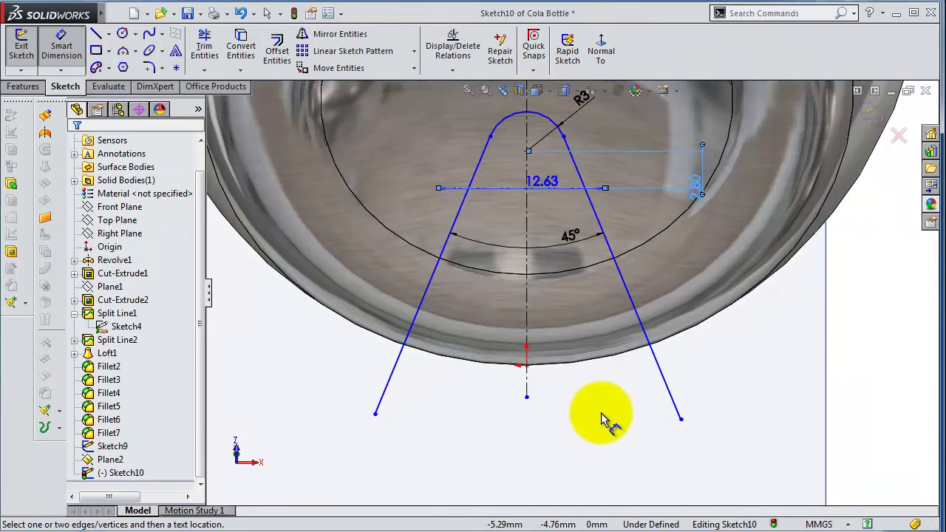
key("Escape")
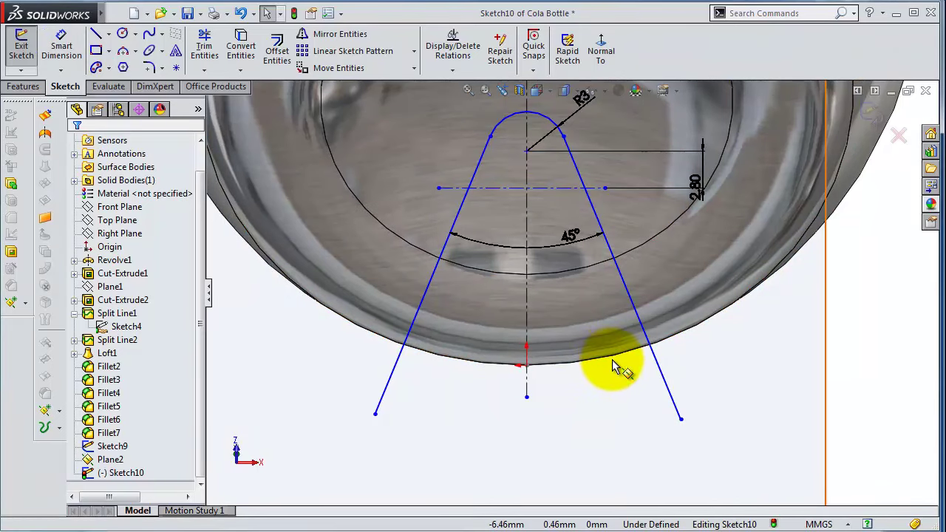
Convert the bottle's outer edge and make the construction line tangent to it
left_click(696, 335)
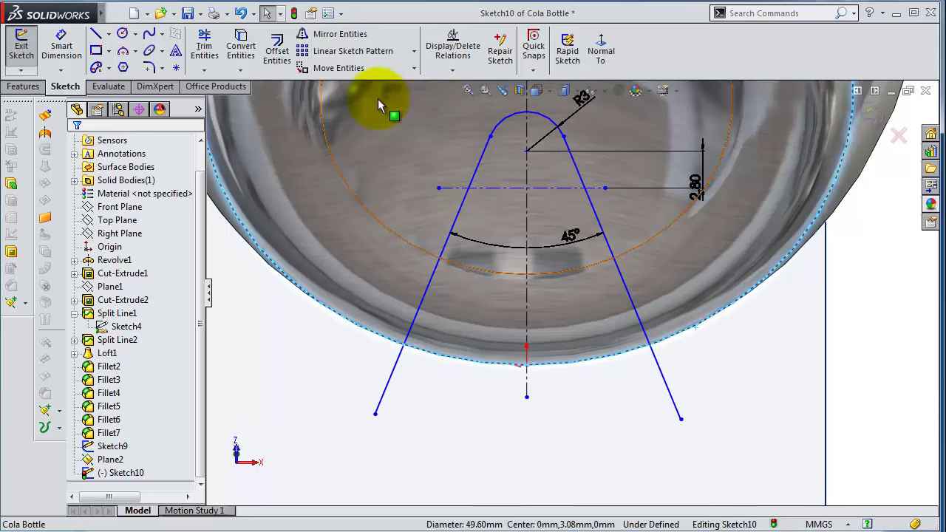
left_click(241, 50)
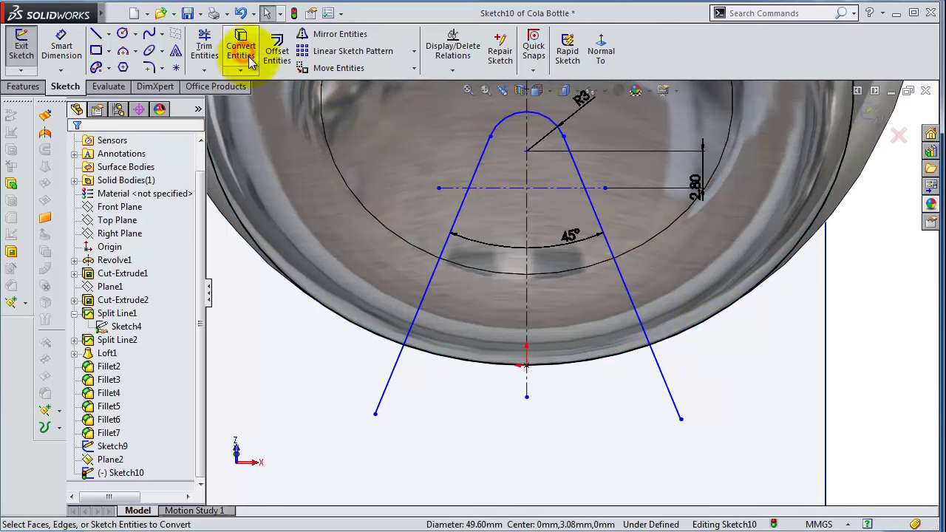
left_click(559, 193)
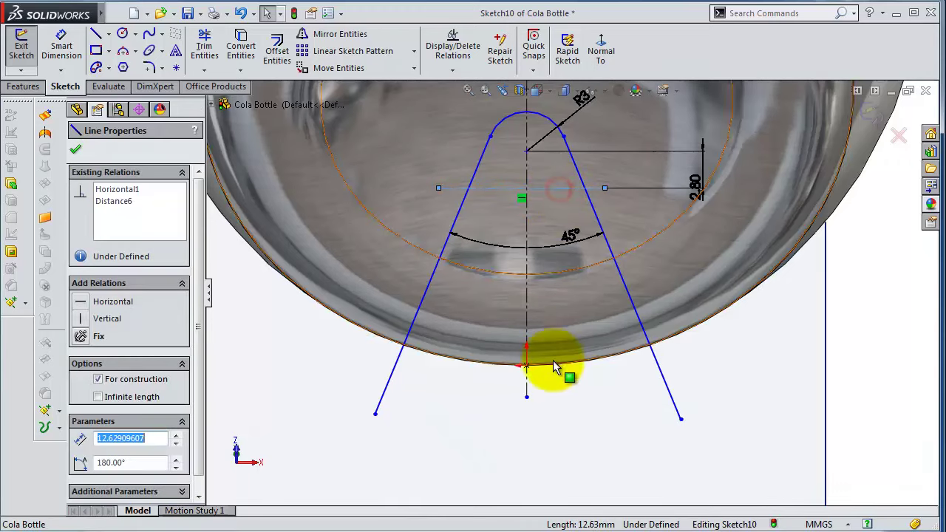
left_click(558, 365, "ctrl")
left_click(596, 302)
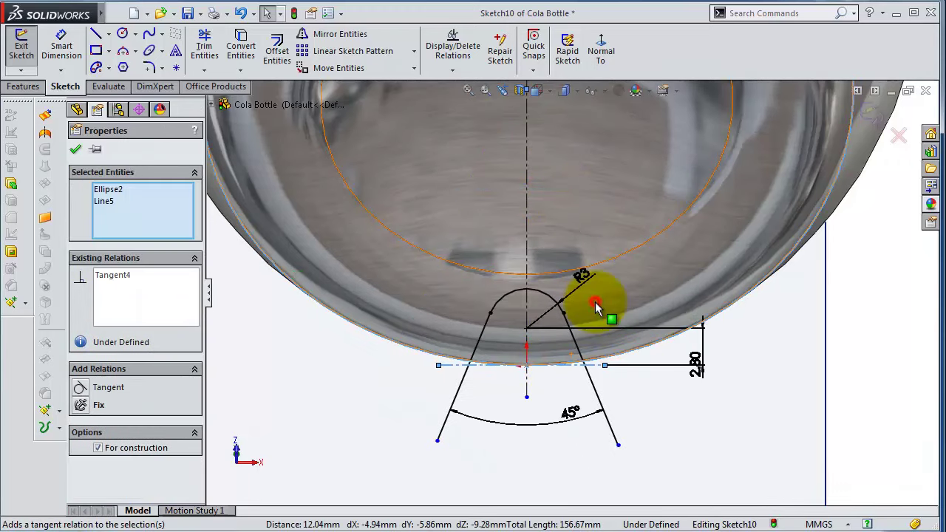
scroll(567, 408, "down", 2)
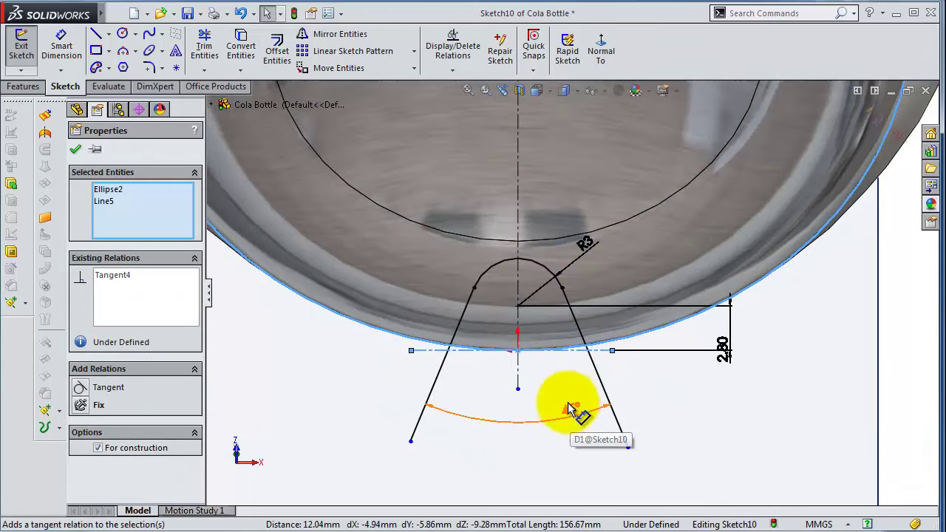
Close the profile with a horizontal bottom line joining the two side ends
left_click(95, 33)
left_click(412, 442)
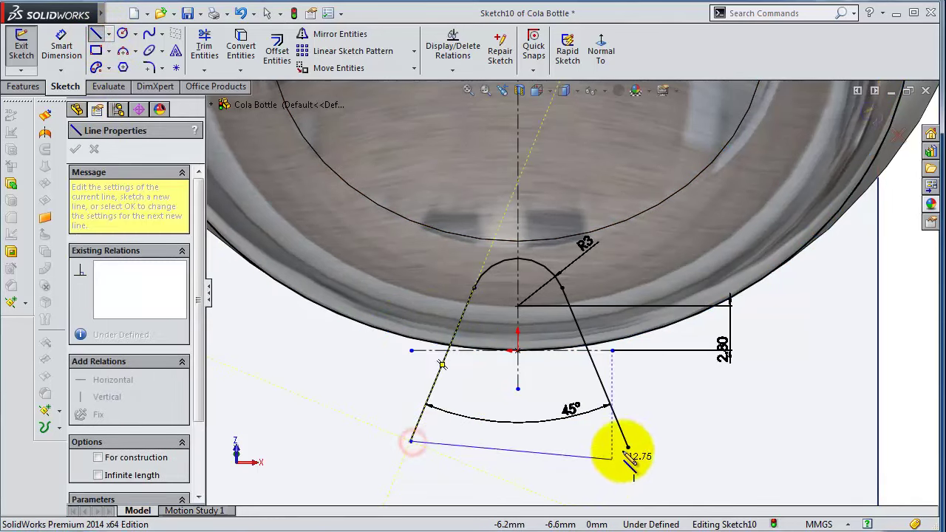
left_click(628, 448)
key("Escape")
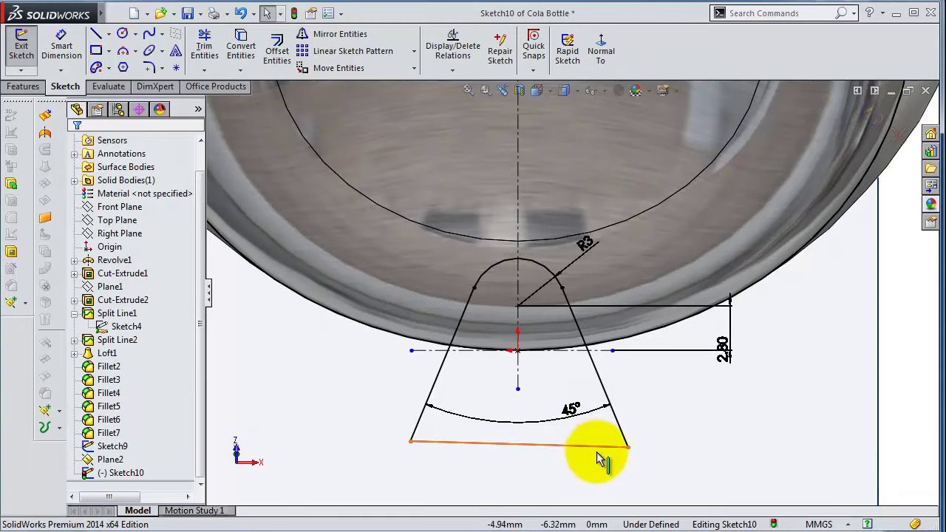
left_click(596, 448)
left_click(642, 390)
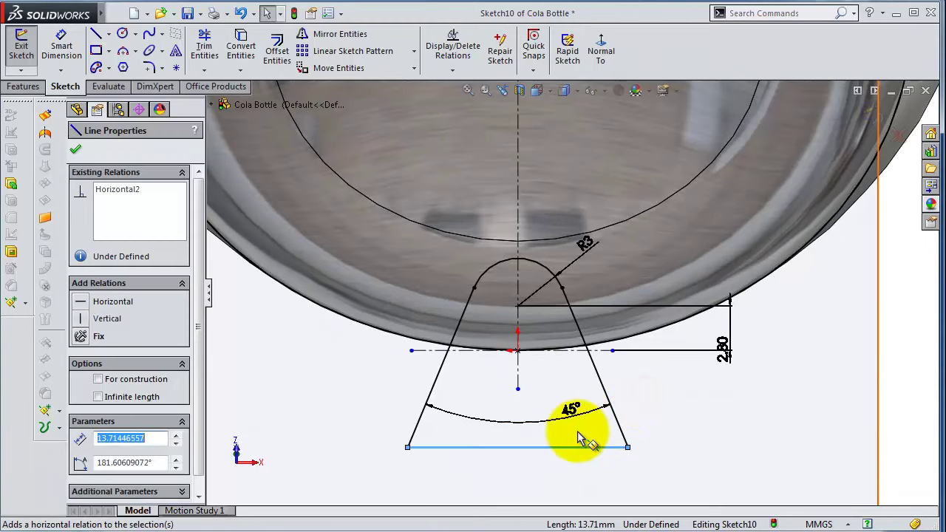
left_click(578, 431)
Dimension the bottom line 20 mm below the arc centre
left_click(59, 52)
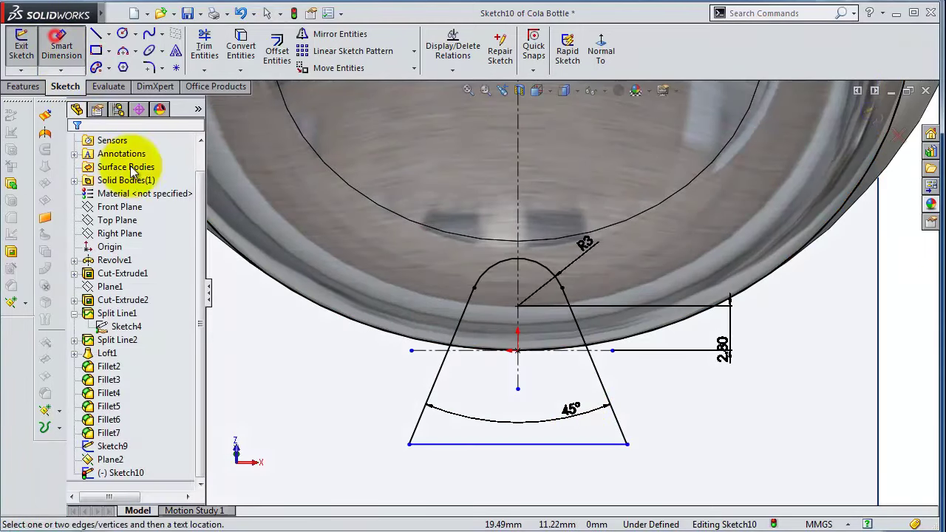
left_click(519, 308)
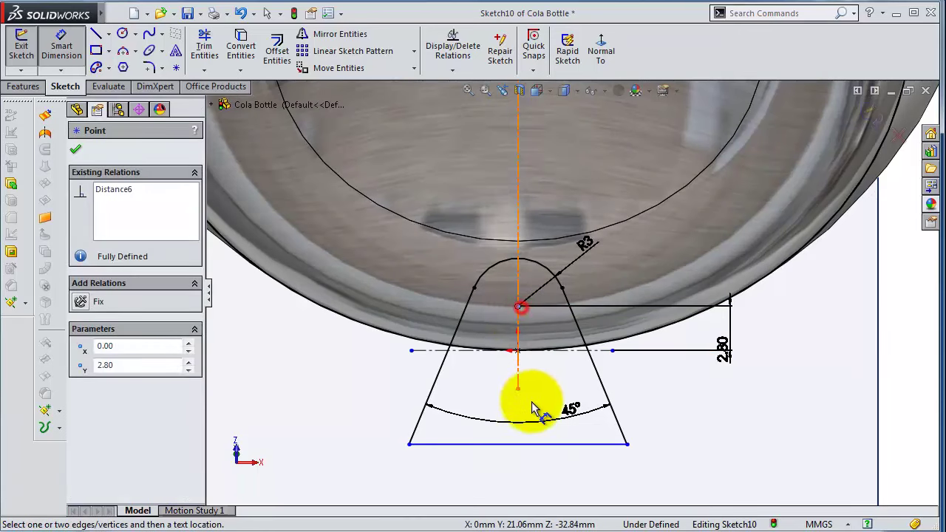
left_click(538, 447)
left_click(357, 403)
type("20")
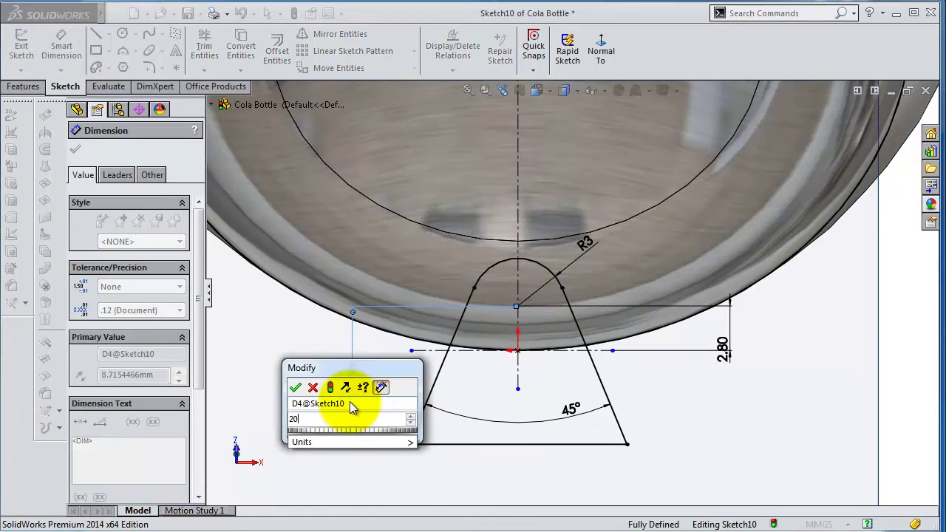
key("Return")
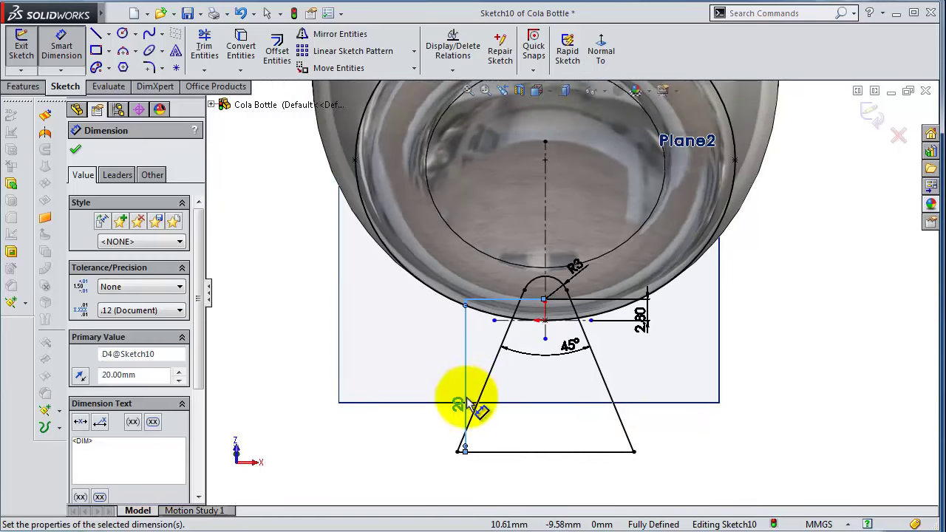
Close Sketch10 and start Sketch11 on the Right Plane, viewed face-on
left_click(873, 121)
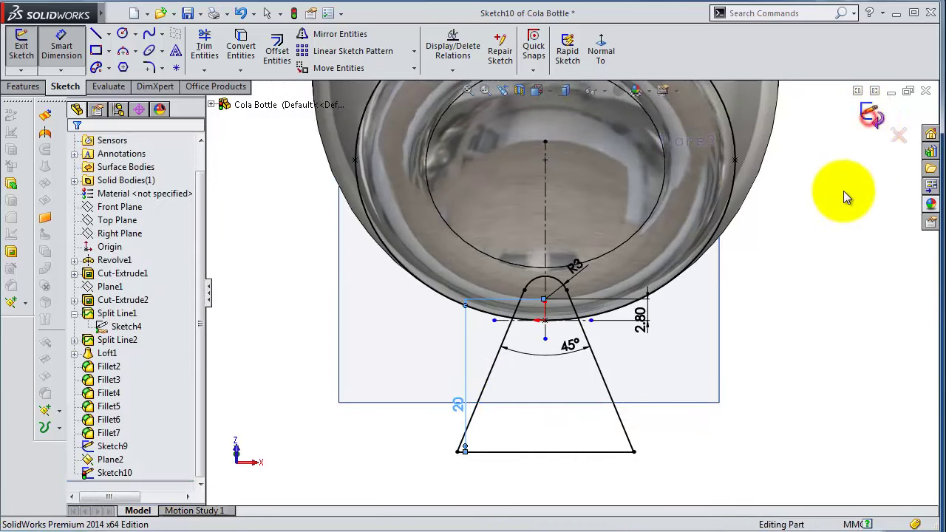
mouse_move(782, 296)
middle_mouse_down()
mouse_move(895, 303)
mouse_move(744, 268)
mouse_move(774, 285)
middle_mouse_up()
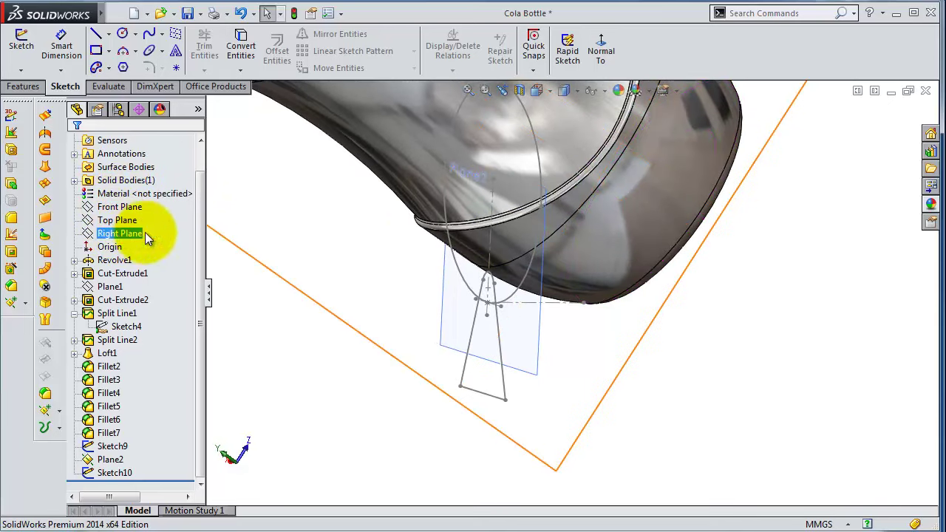
scroll(145, 233, "up", 1)
mouse_move(255, 247)
middle_mouse_down()
mouse_move(301, 247)
mouse_move(266, 244)
middle_mouse_up()
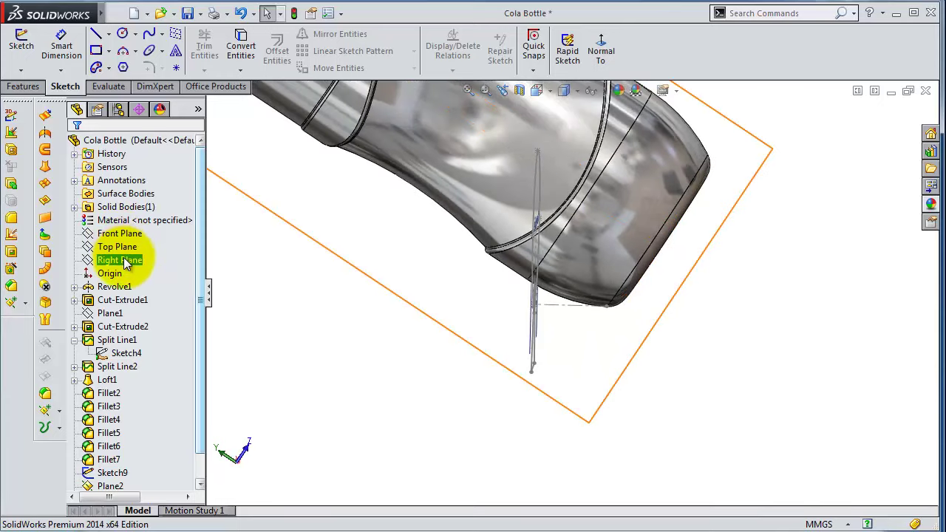
left_click(124, 260)
left_click(130, 237)
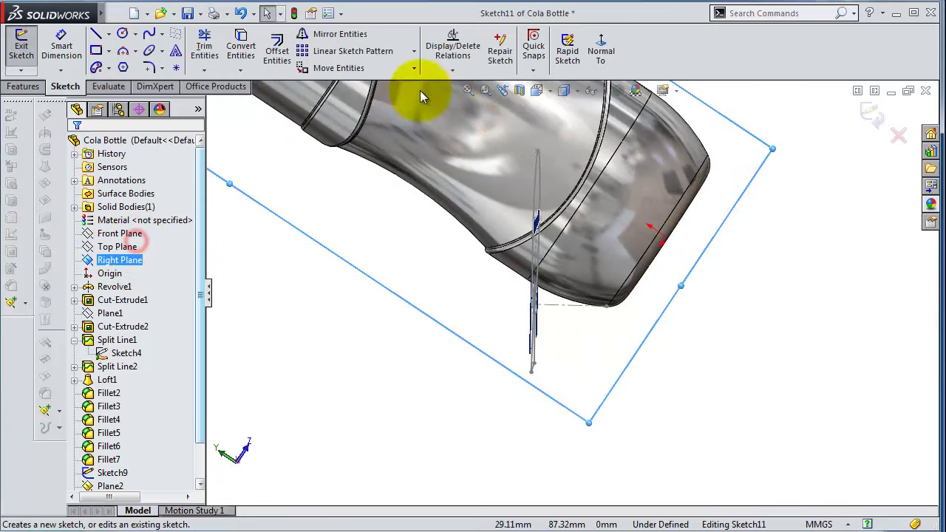
left_click(602, 49)
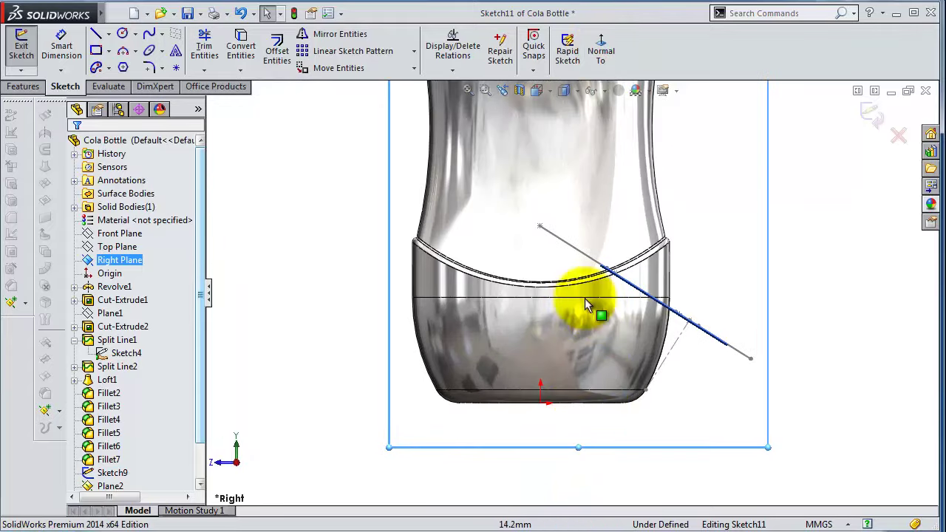
Draw a 3-point arc from the slanted line down toward the bottle base
left_click(124, 53)
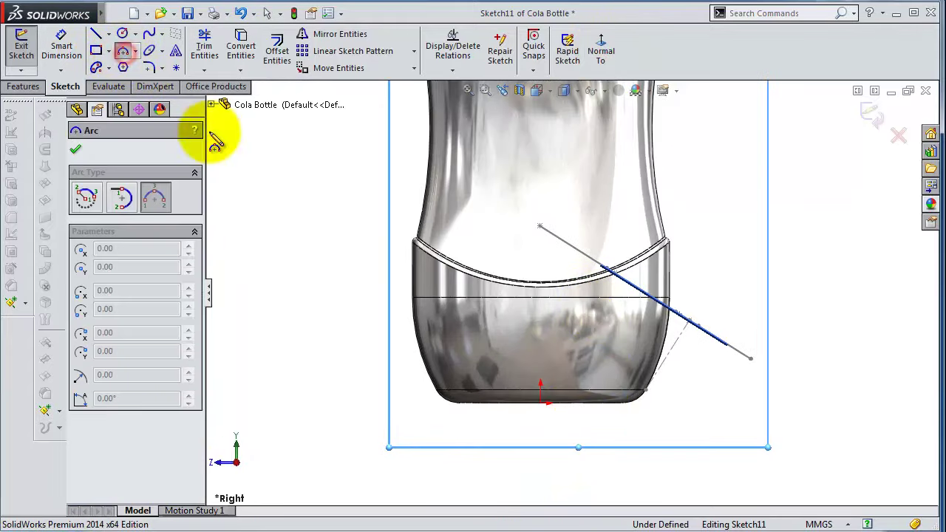
scroll(677, 319, "down", 1)
scroll(677, 314, "down", 2)
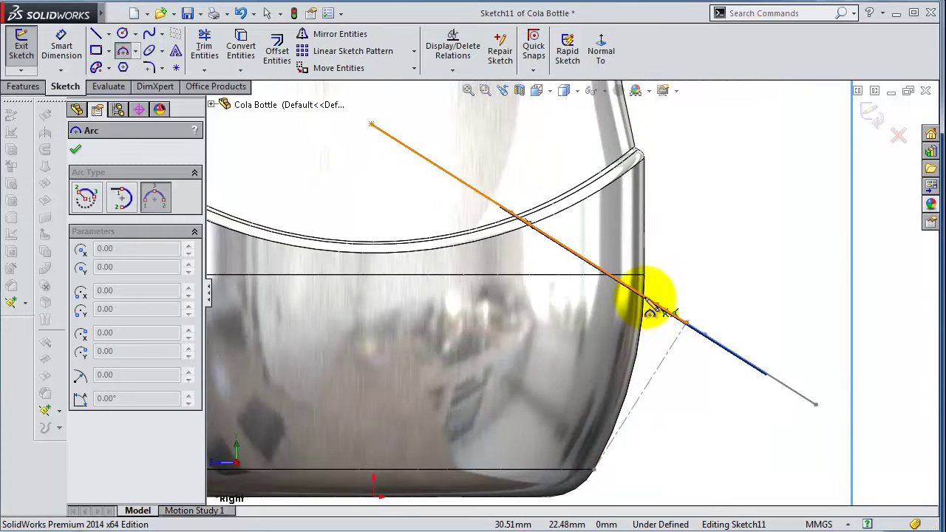
left_click(646, 301)
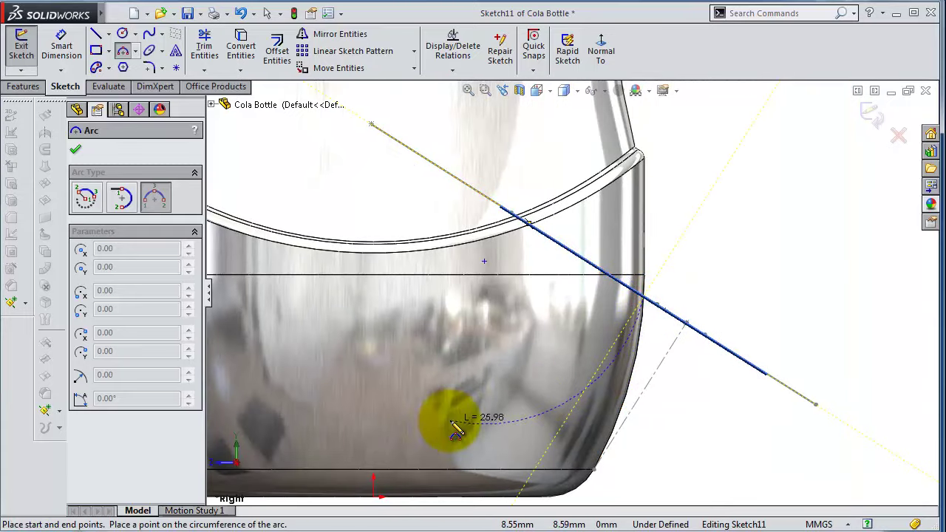
scroll(444, 408, "up", 1)
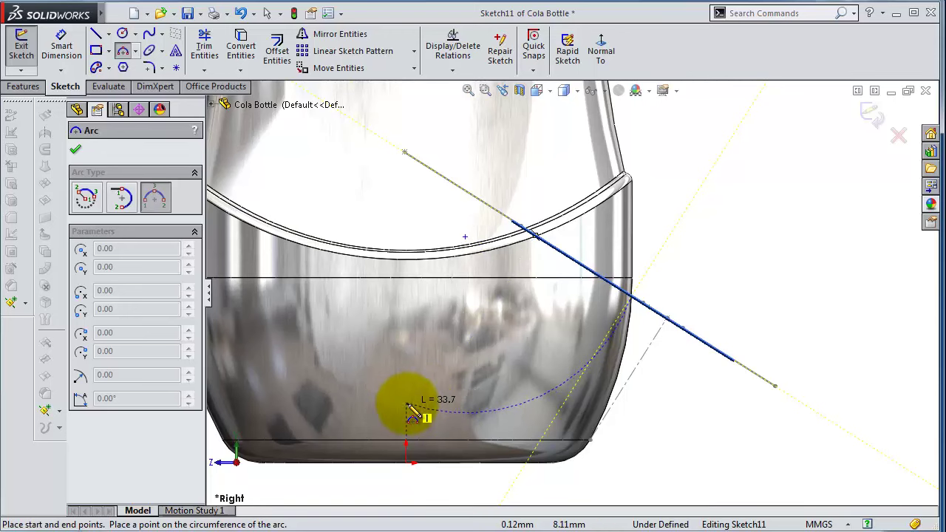
left_click(406, 404)
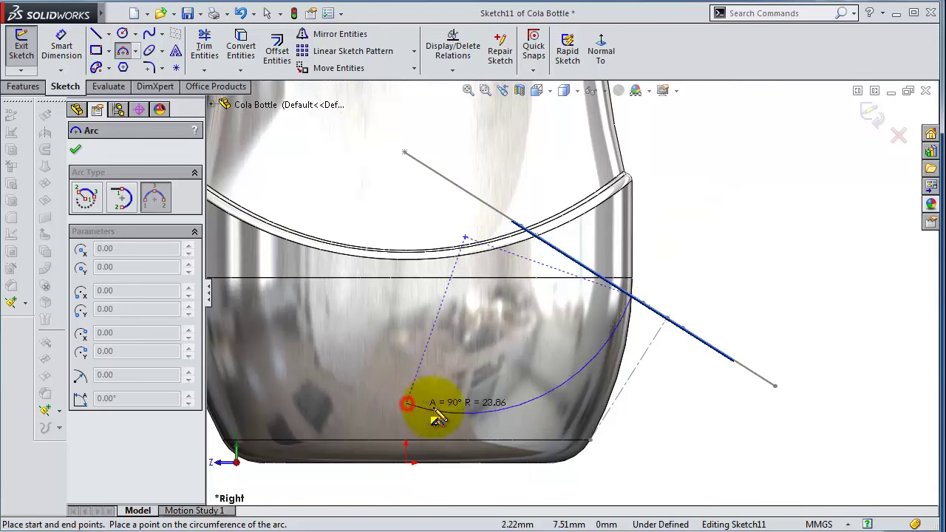
left_click(520, 389)
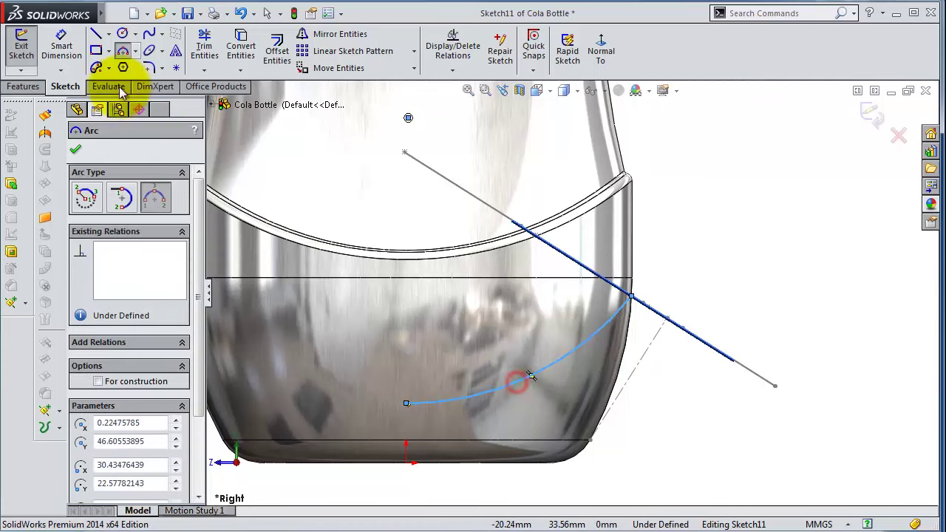
Dimension the arc radius as 36 mm
left_click(61, 46)
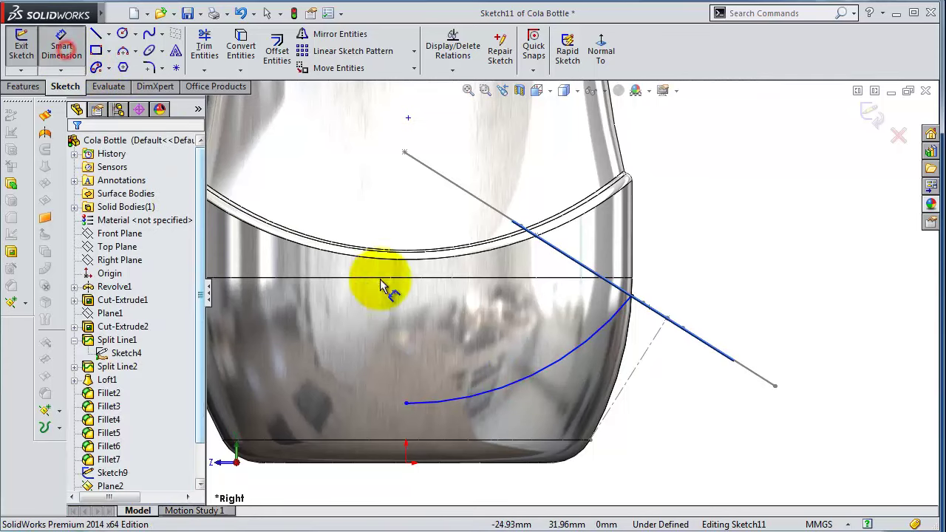
left_click(546, 369)
left_click(512, 345)
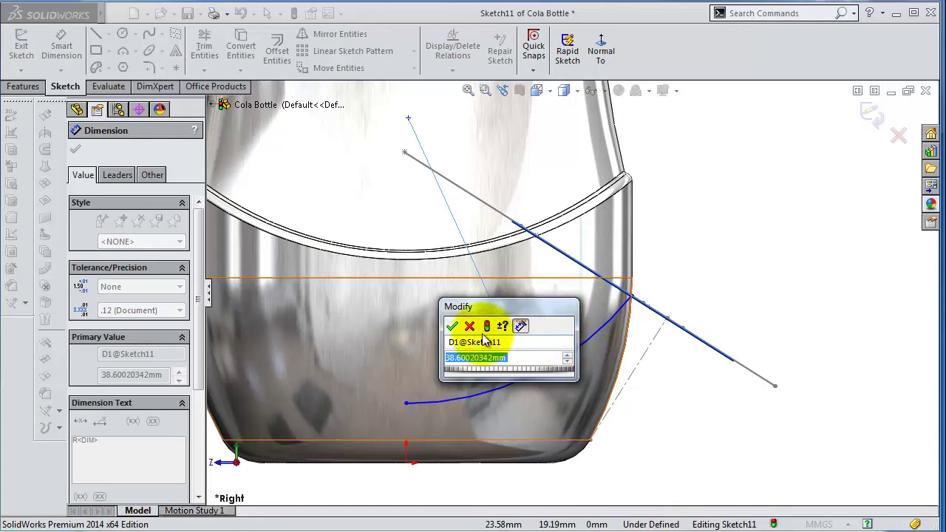
left_click(517, 357)
type("36")
key("Return")
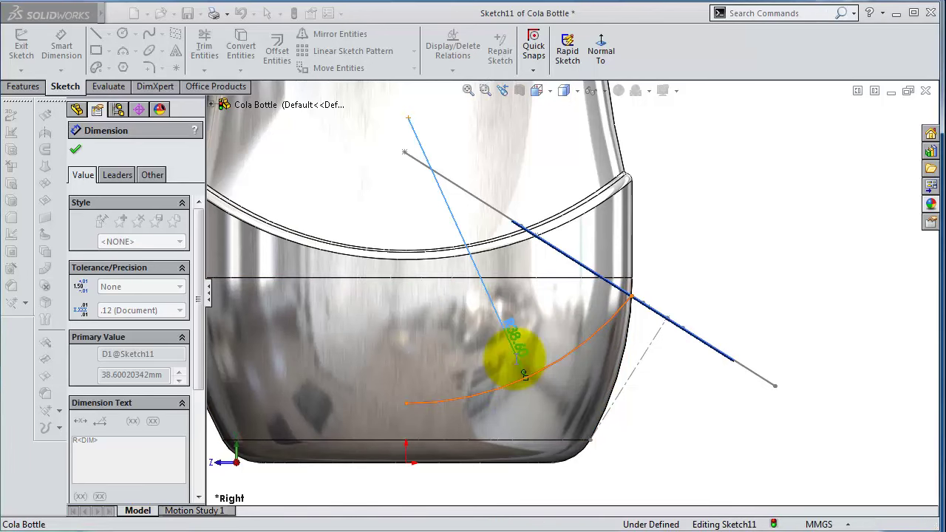
left_click(732, 272)
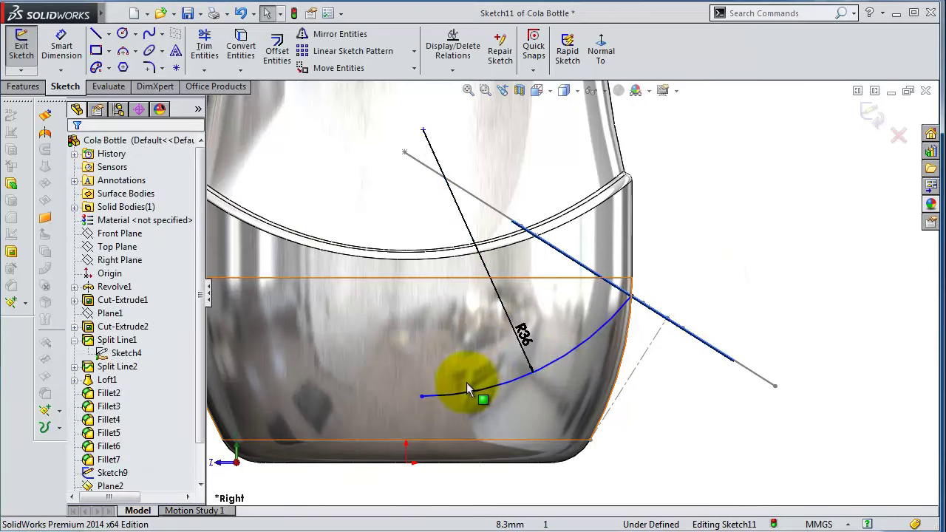
Make the arc's lower end and its centre each vertical with the origin
left_click(422, 397)
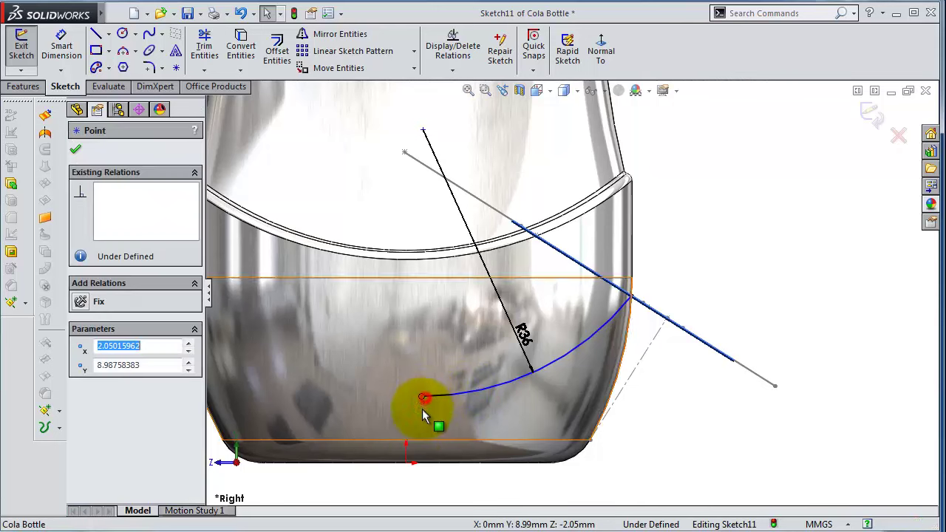
left_click(408, 462, "ctrl")
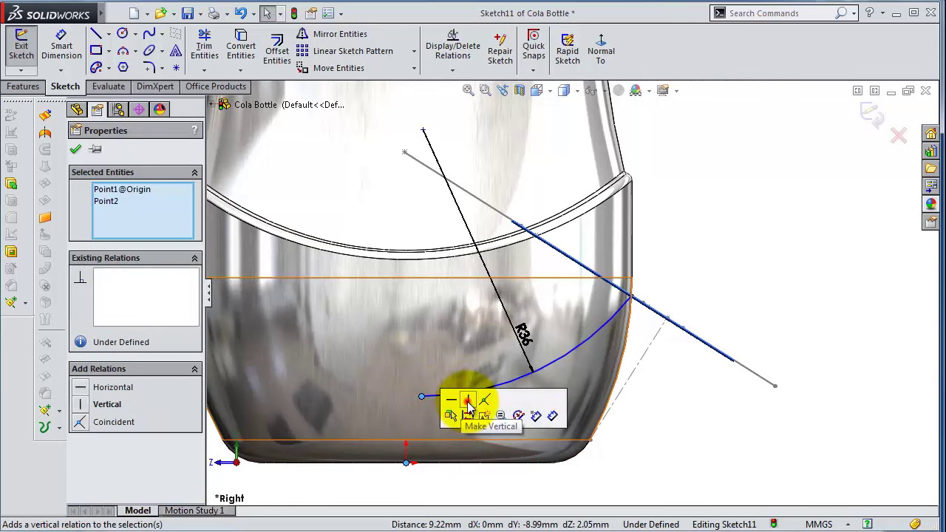
left_click(468, 400)
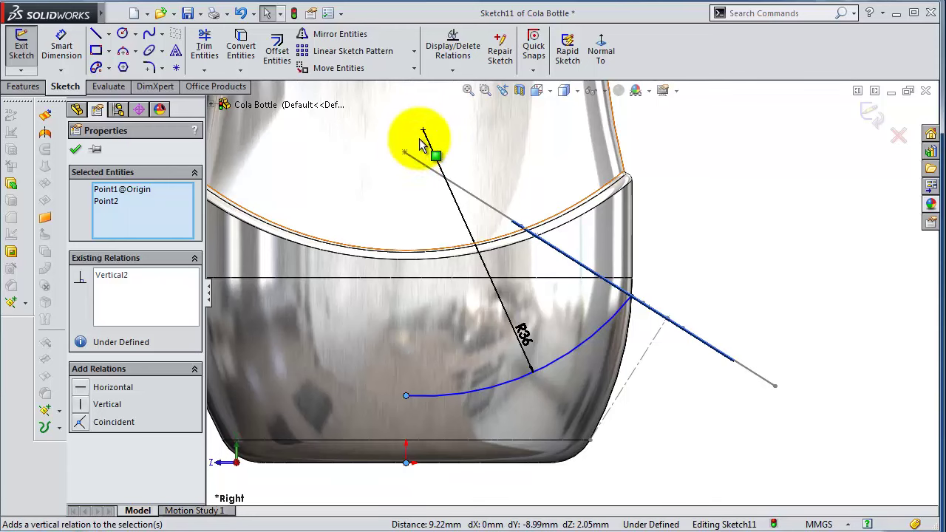
scroll(425, 137, "down", 2)
left_click(448, 144)
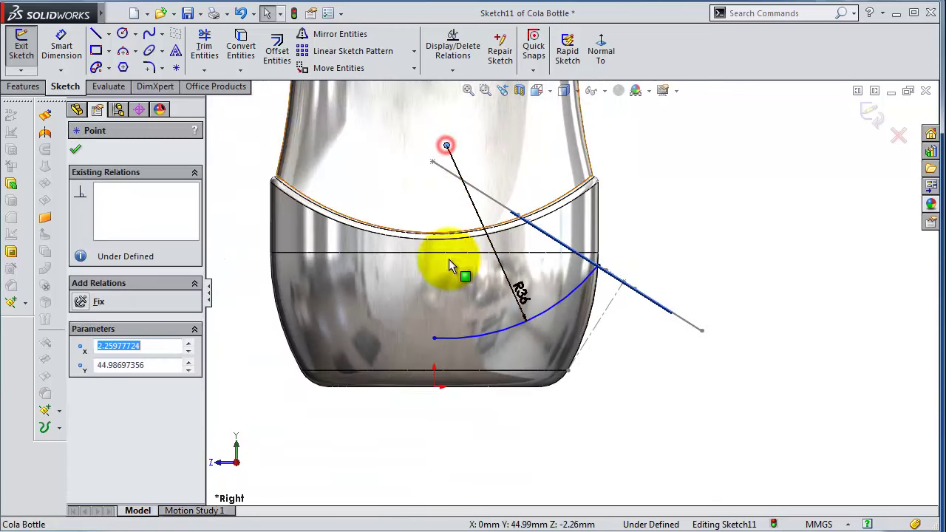
left_click(435, 386, "ctrl")
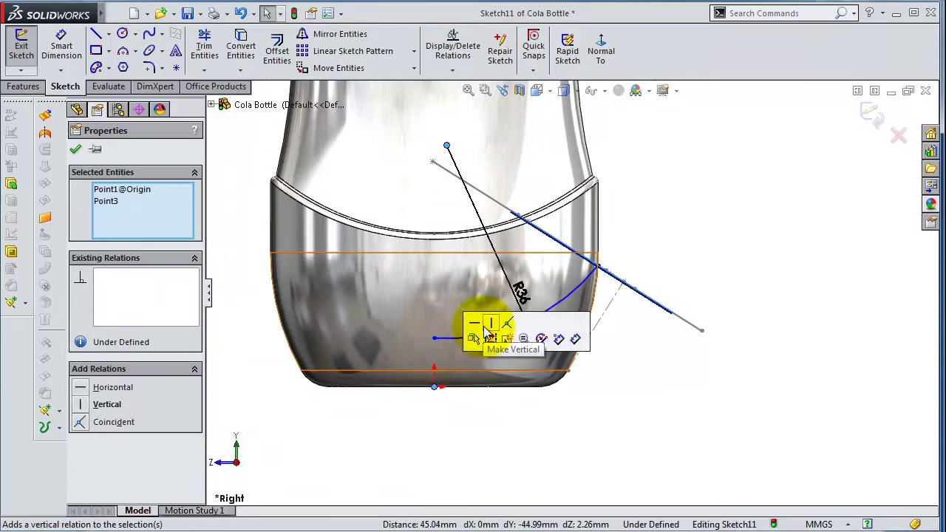
left_click(491, 331)
left_click(702, 194)
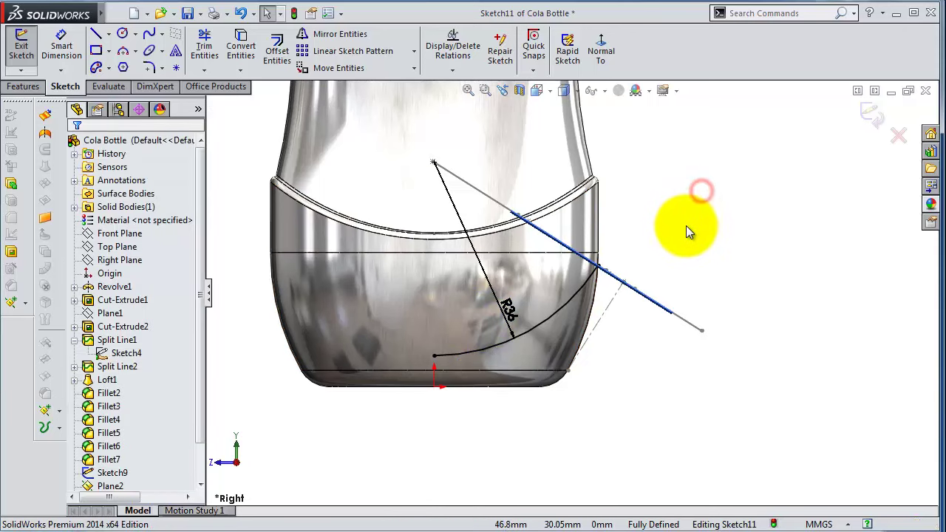
scroll(686, 231, "down", 1)
scroll(676, 235, "down", 1)
scroll(674, 236, "up", 2)
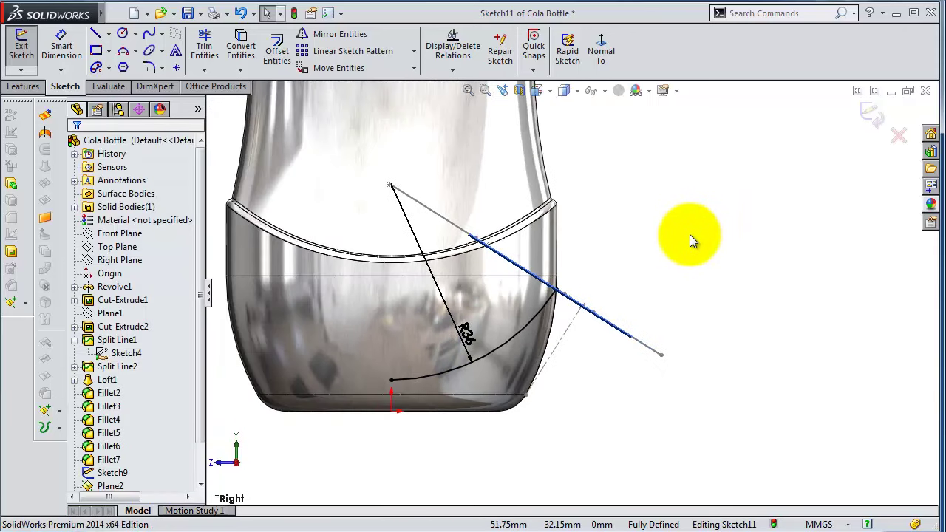
Exit Sketch11, then reopen it to confirm it is fully defined
left_click(872, 115)
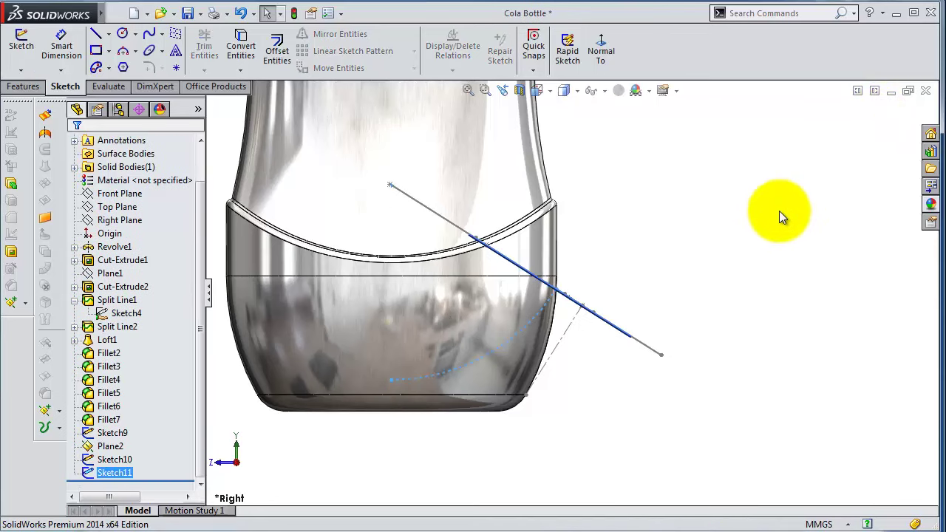
middle_click_drag(781, 211, 703, 275)
scroll(516, 320, "down", 5)
scroll(448, 343, "down", 2)
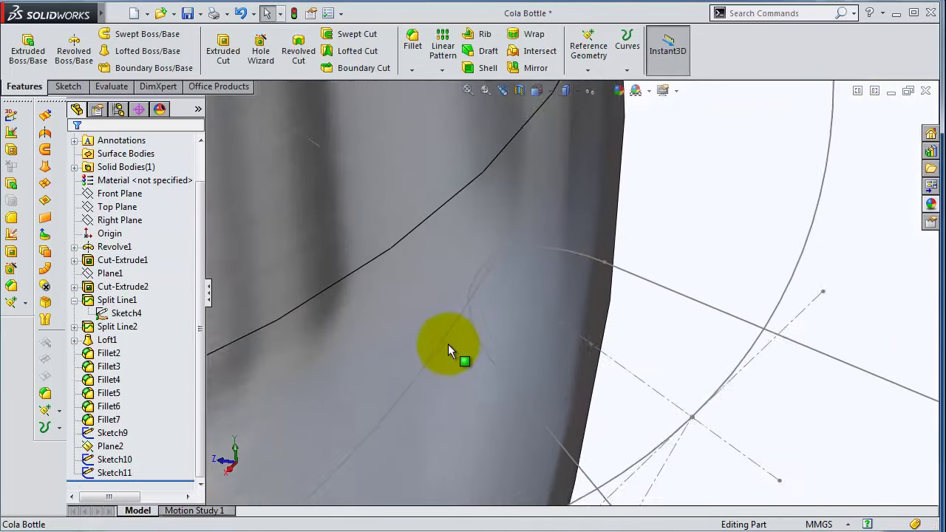
scroll(470, 310, "down", 2)
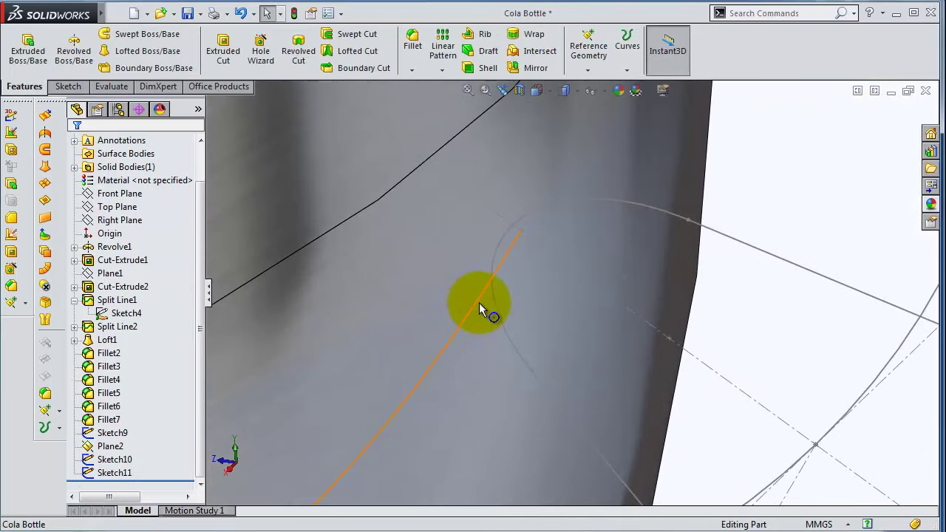
left_click(478, 304)
left_click(516, 246)
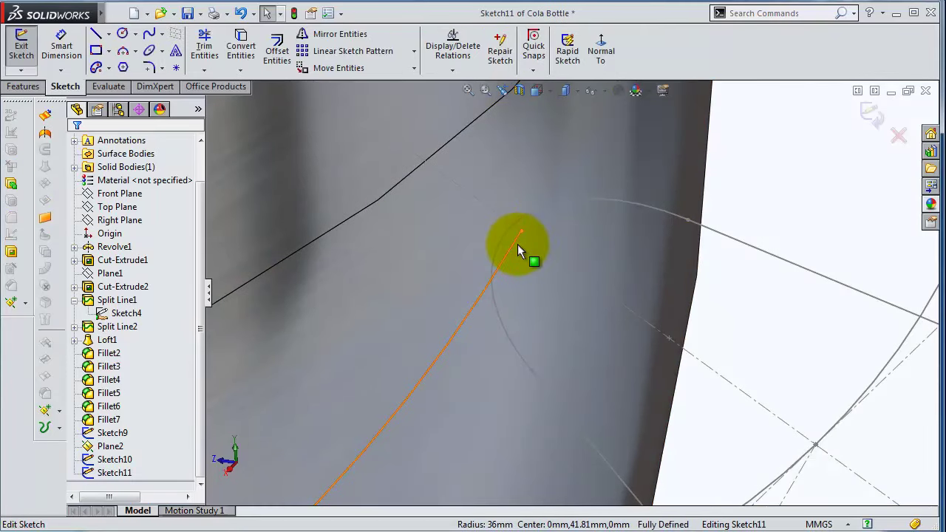
left_click(518, 244)
left_click(533, 225)
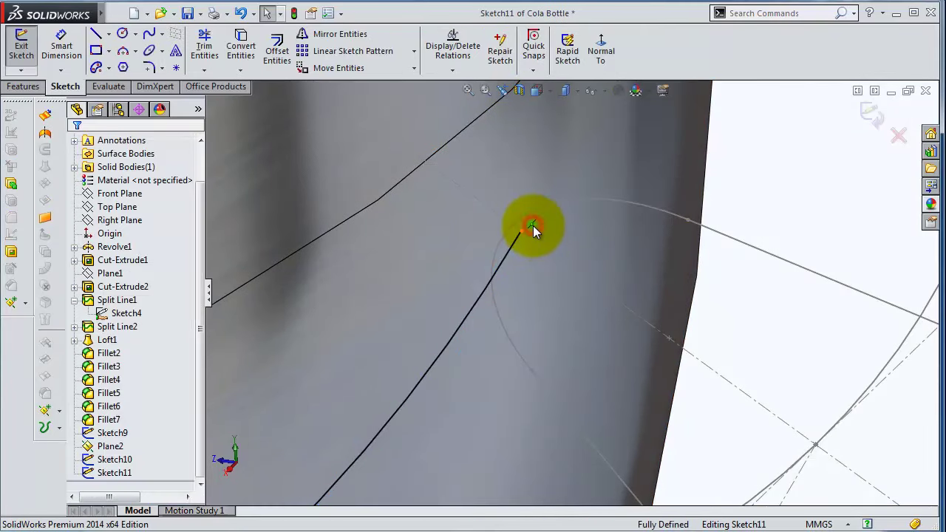
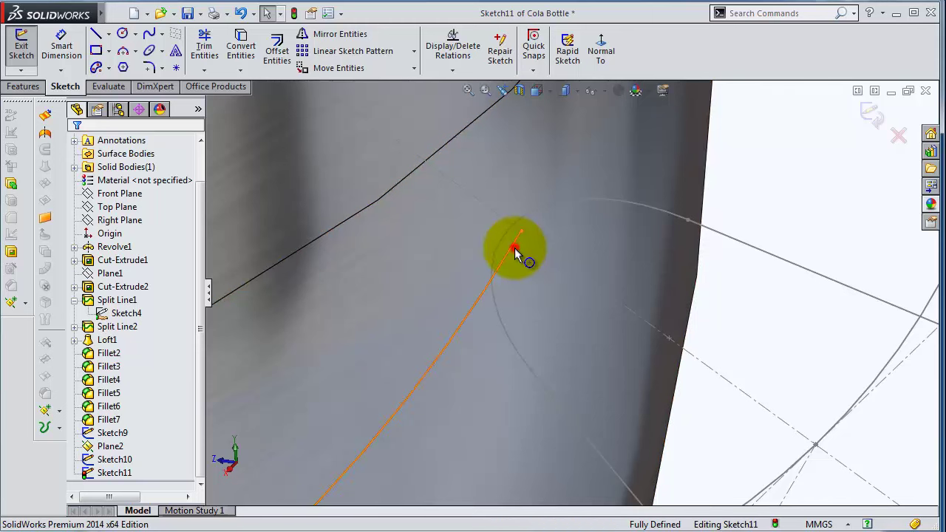
Pierce Sketch11's top endpoint through the Sketch10 profile arc and exit the path sketch
left_click(522, 251)
left_click(532, 230)
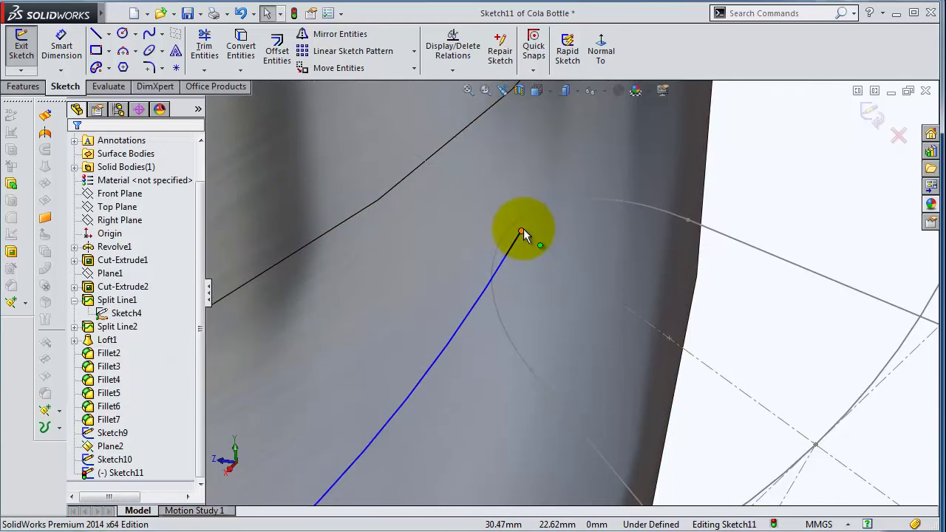
left_click(522, 231)
left_click(531, 213, "ctrl")
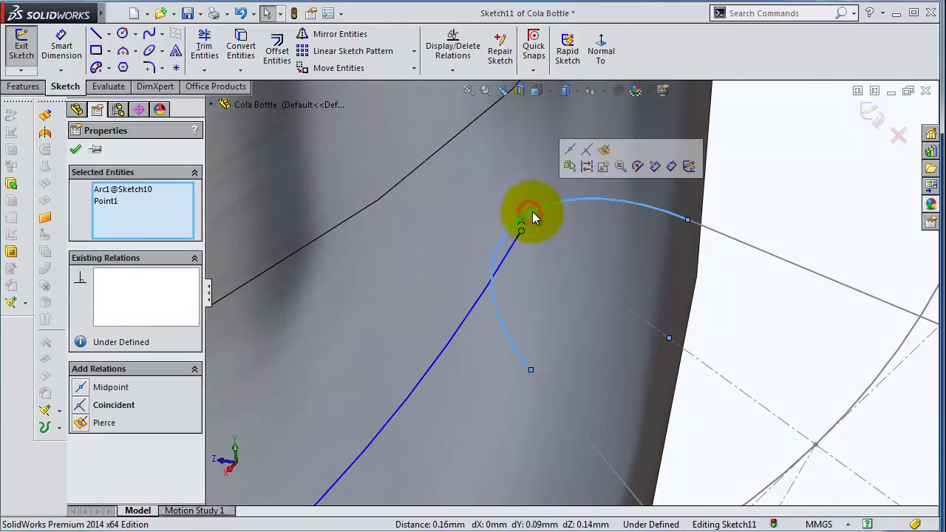
left_click(602, 157)
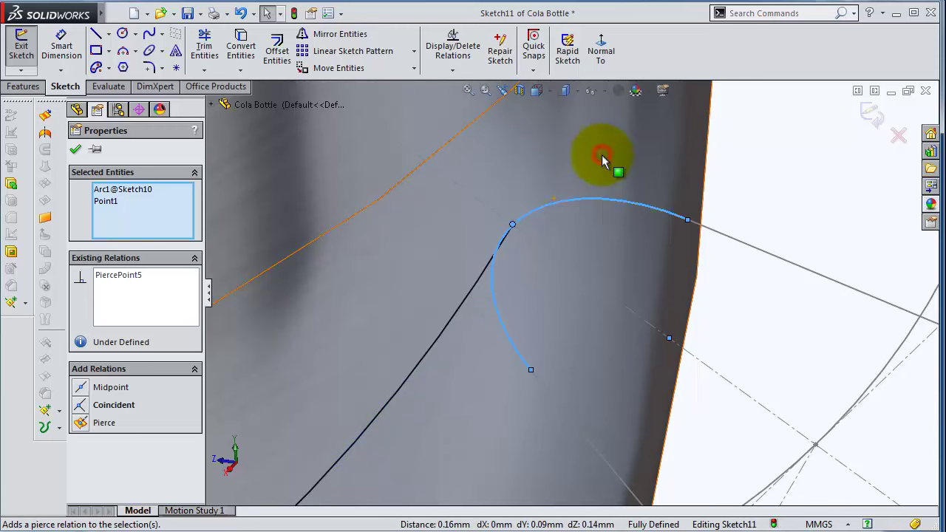
left_click(877, 124)
Open the Sketch10 profile for editing, inspect its ellipse, then close it
left_click(710, 257)
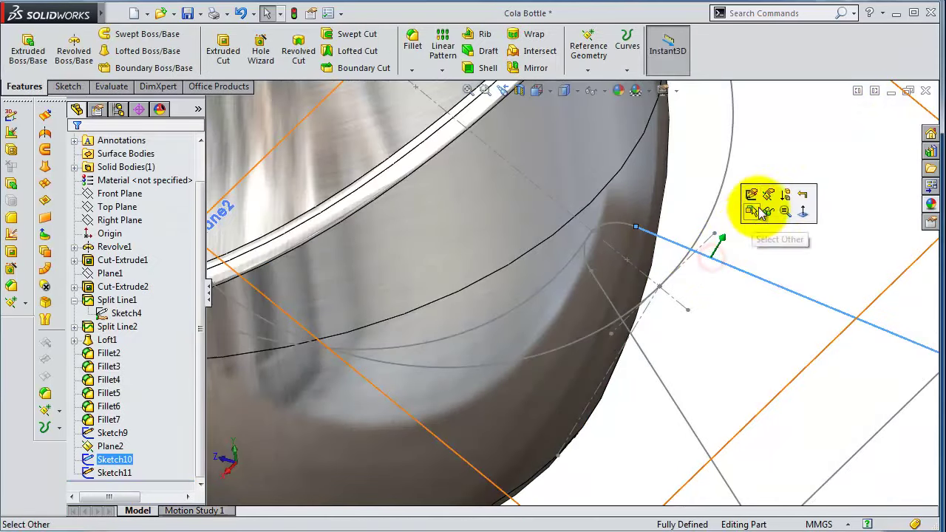
left_click(753, 193)
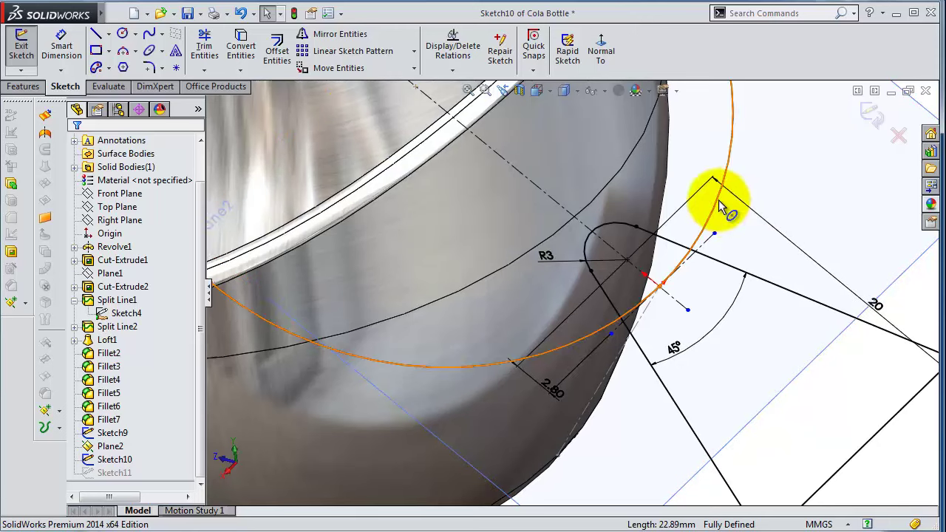
left_click(721, 205)
left_click(777, 155)
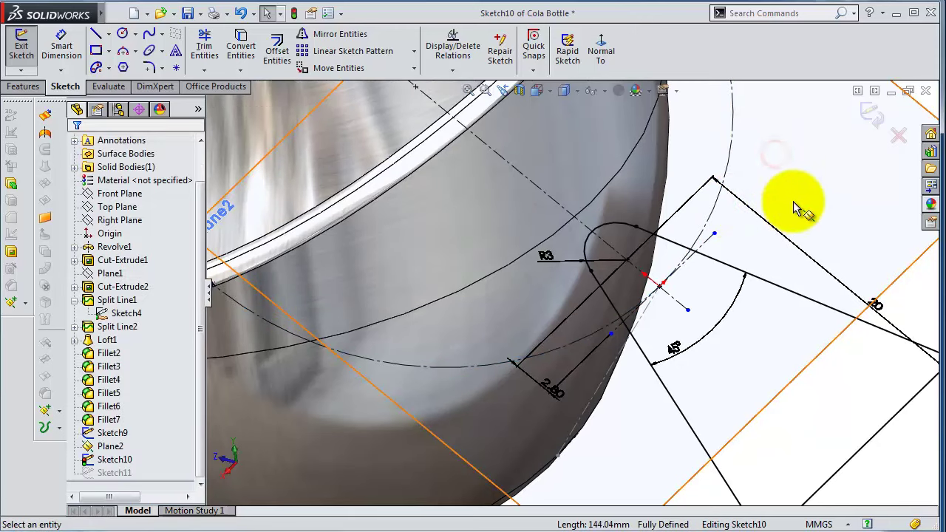
left_click(858, 111)
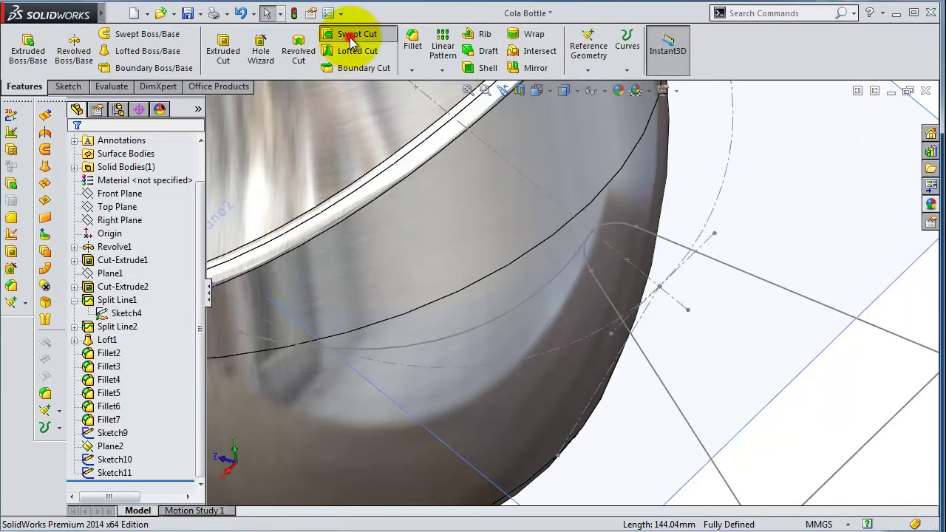
Create Cut-Sweep1 by sweeping the Sketch10 profile along the Sketch11 path
left_click(352, 38)
left_click(671, 248)
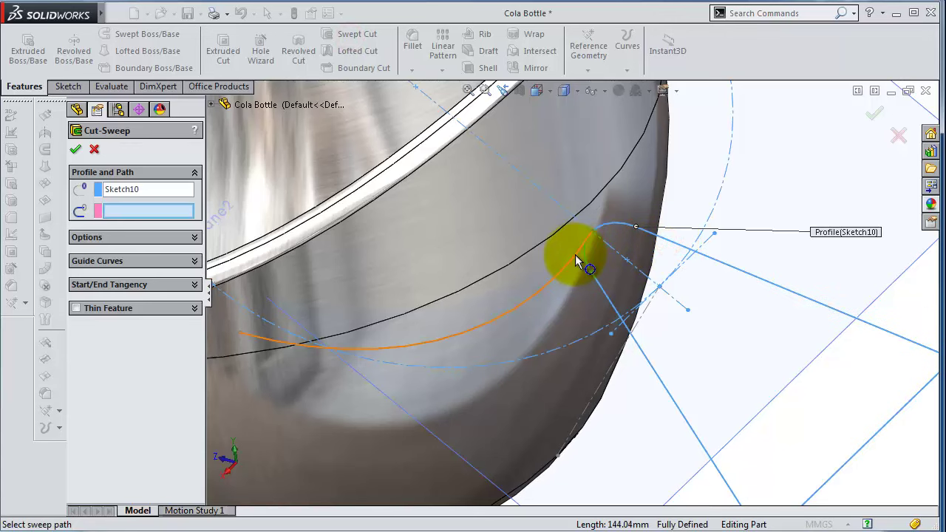
left_click(576, 259)
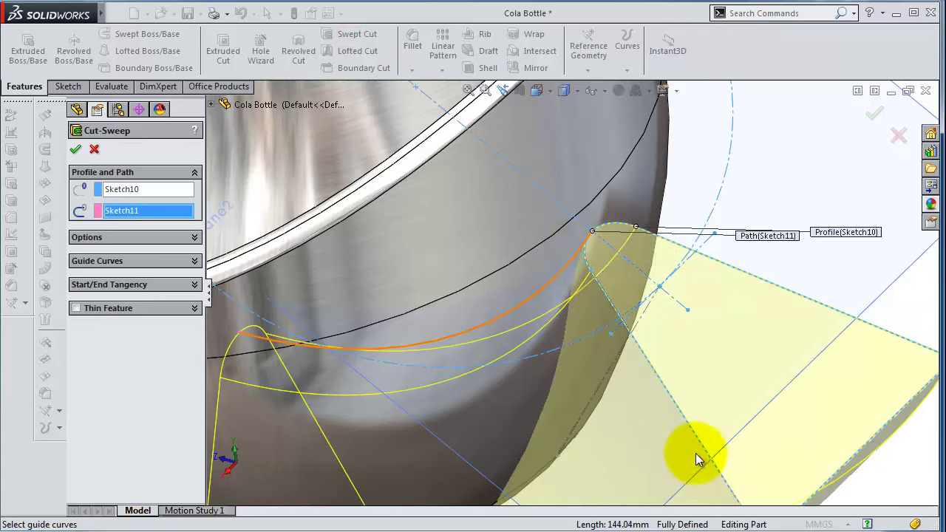
mouse_move(697, 451)
middle_mouse_down()
mouse_move(750, 384)
mouse_move(725, 395)
mouse_move(698, 387)
mouse_move(701, 358)
mouse_move(658, 444)
mouse_move(613, 253)
mouse_move(657, 360)
mouse_move(714, 454)
mouse_move(538, 500)
middle_mouse_up()
left_click(874, 120)
left_click(658, 439)
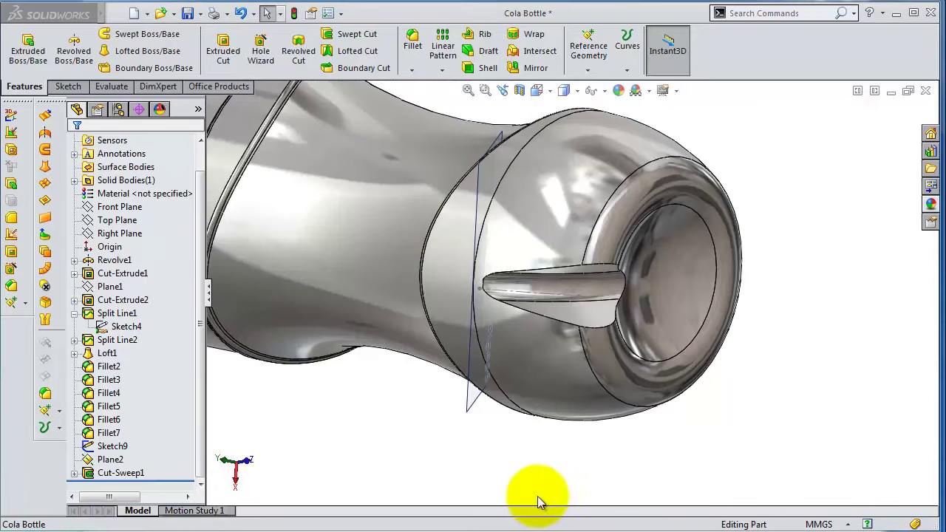
Round the swept groove's edge with a 5 mm fillet (Fillet8)
left_click(413, 37)
type("5.00mm")
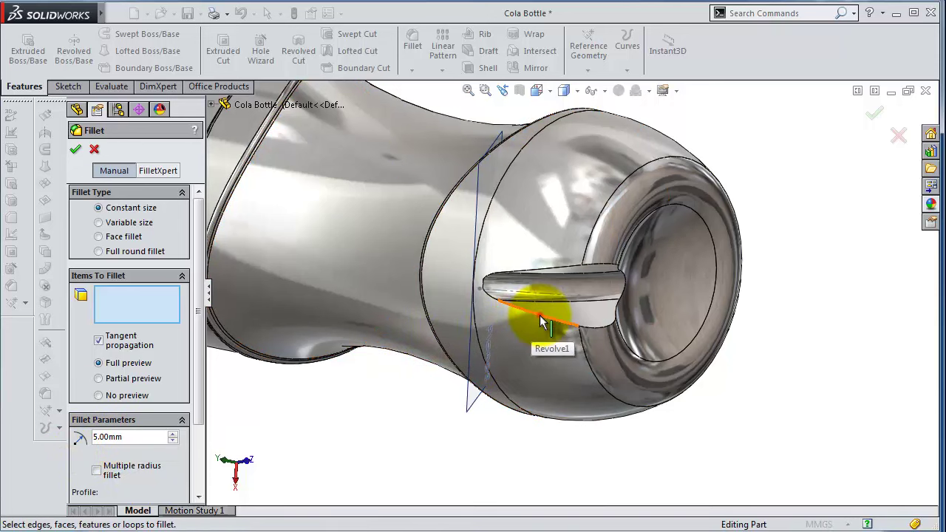
left_click(558, 332)
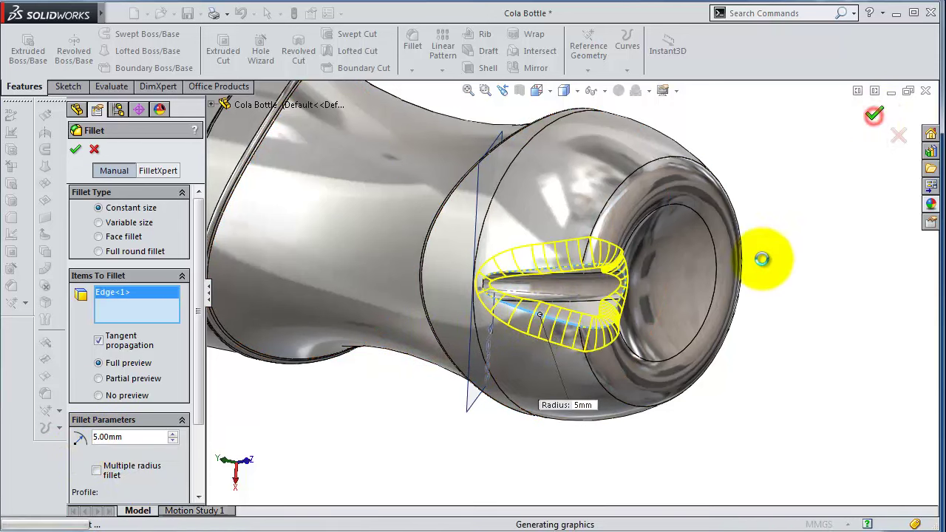
key("Return")
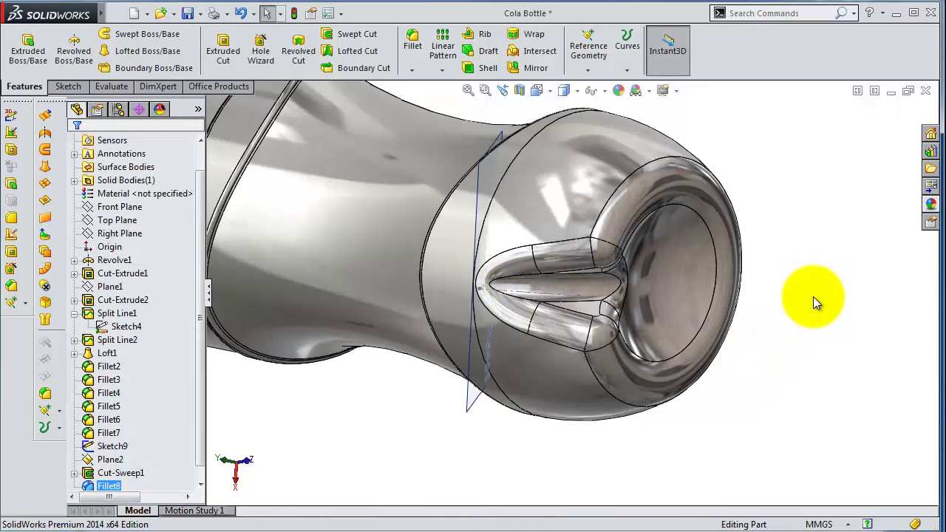
mouse_move(813, 296)
middle_mouse_down()
mouse_move(781, 288)
mouse_move(765, 300)
middle_mouse_up()
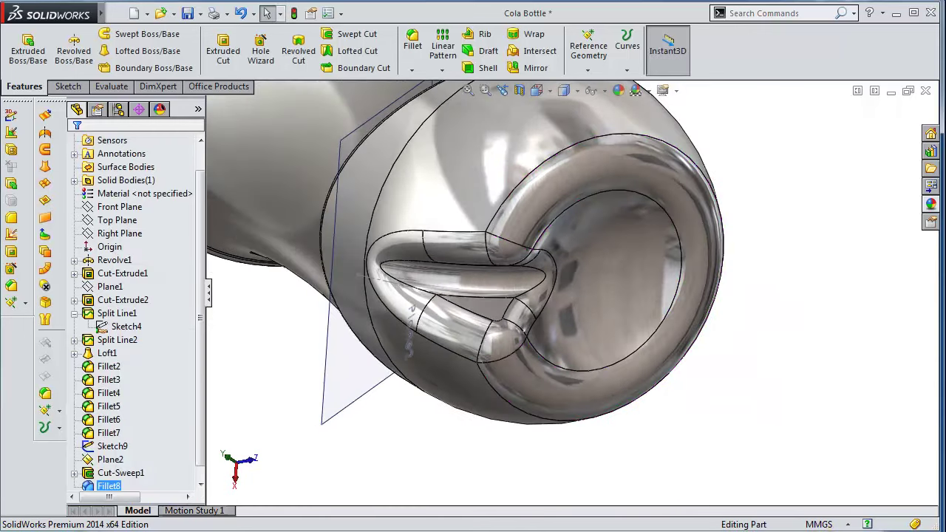
left_click(416, 37)
Circular-pattern the filleted groove into 5 equal copies over 360° around the bottom edge
left_click(444, 72)
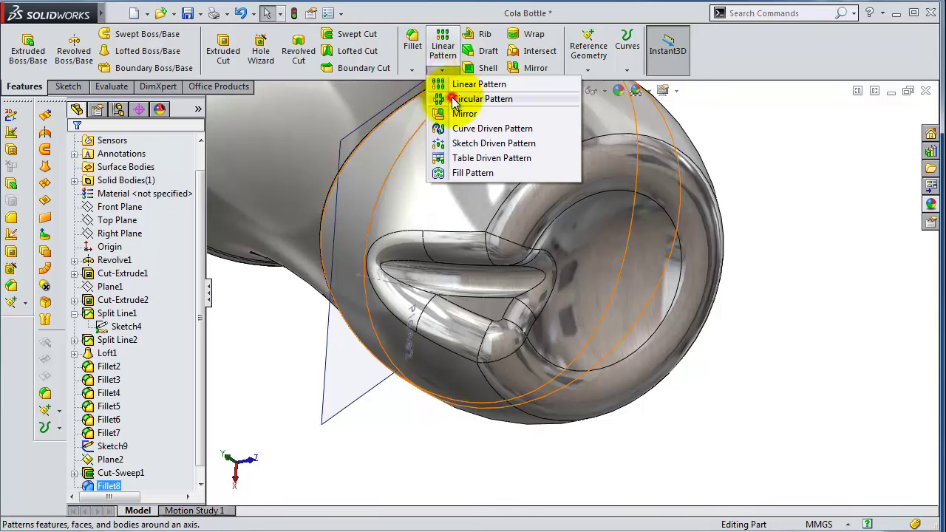
left_click(462, 97)
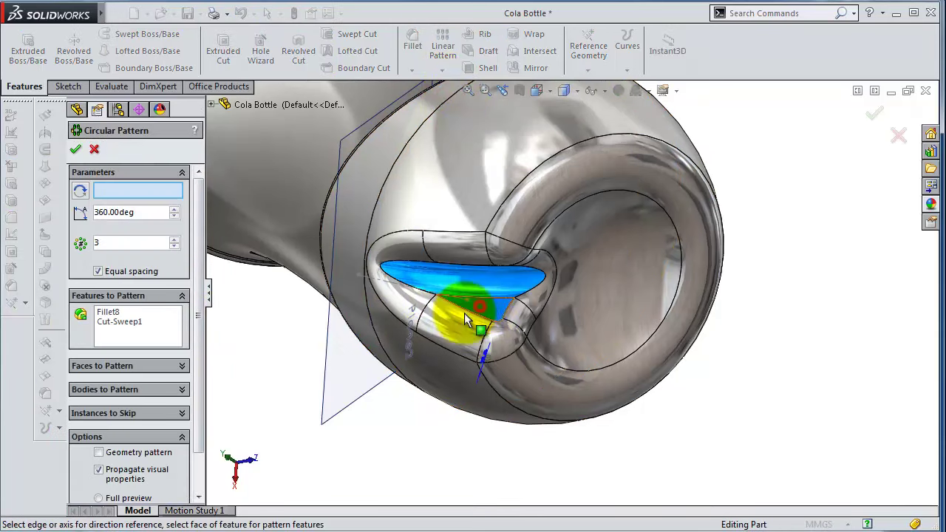
mouse_move(508, 271)
middle_mouse_down()
mouse_move(499, 226)
mouse_move(525, 192)
middle_mouse_up()
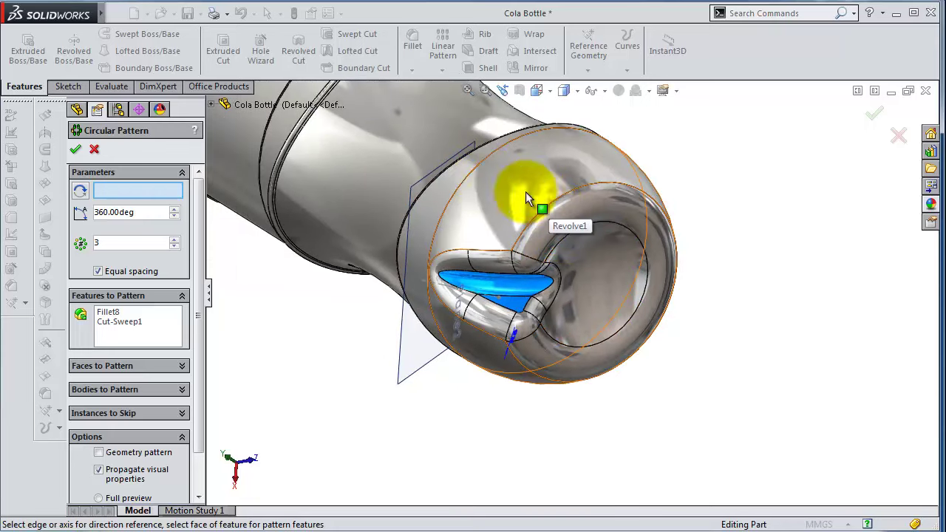
left_click(481, 162)
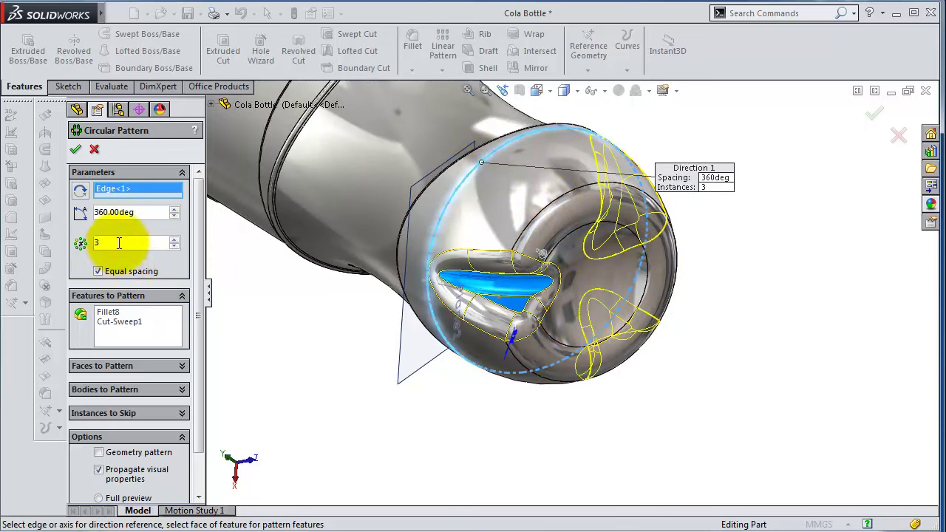
left_click(174, 239)
left_click(174, 239)
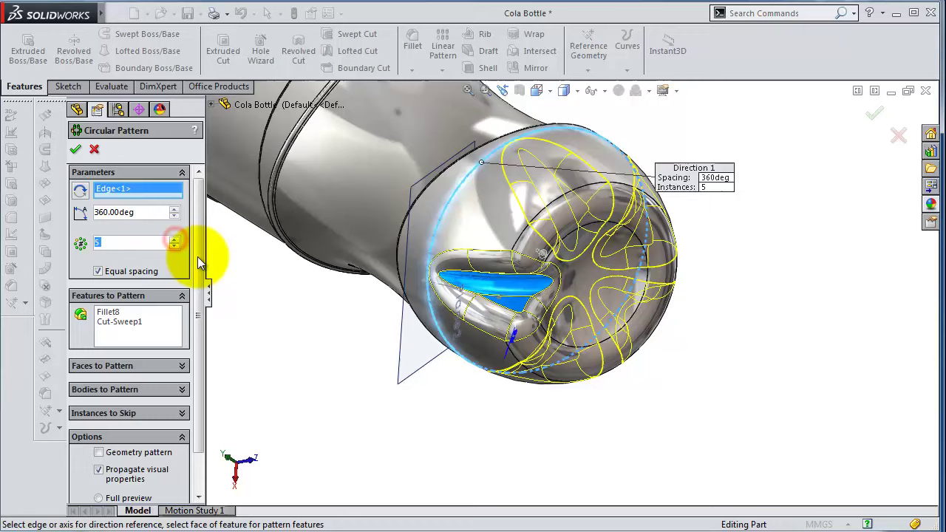
left_click(876, 117)
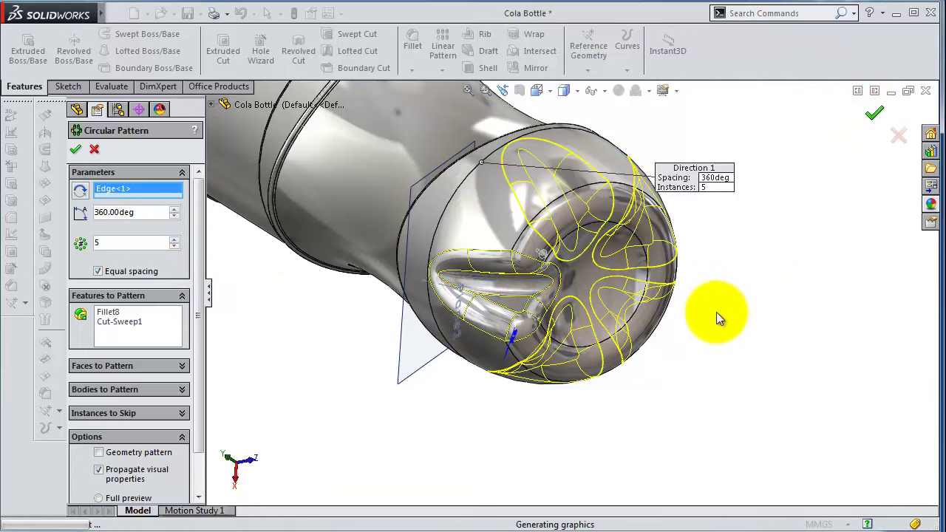
mouse_move(718, 315)
middle_mouse_down()
mouse_move(746, 291)
mouse_move(411, 178)
middle_mouse_up()
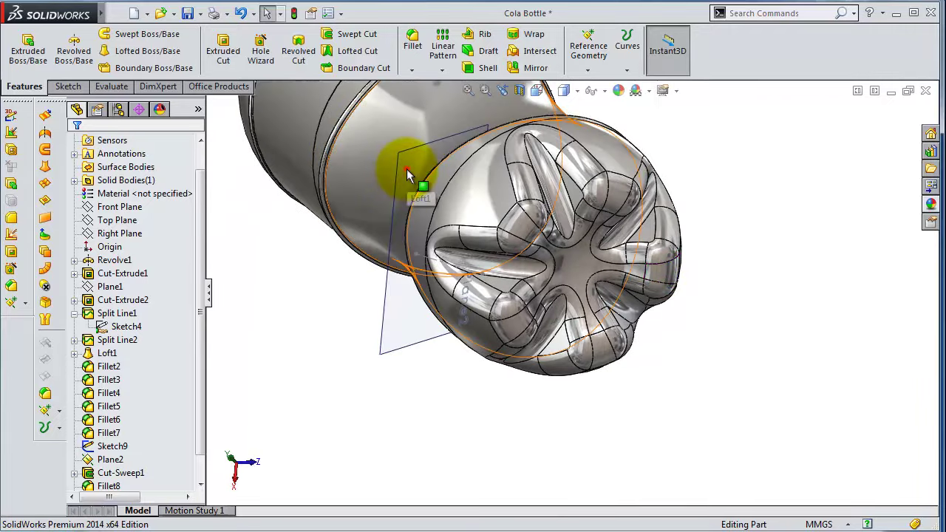
left_click(413, 162)
key("Escape")
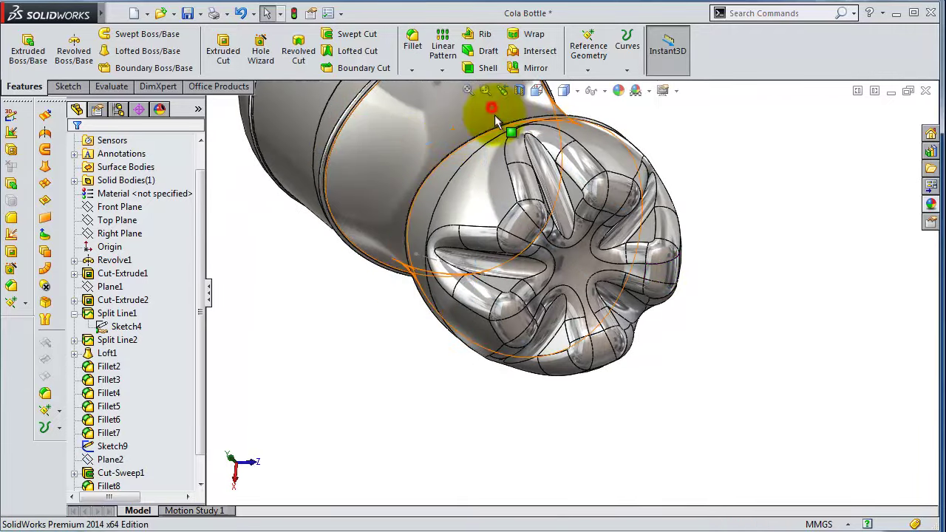
mouse_move(743, 191)
middle_mouse_down()
mouse_move(781, 263)
mouse_move(784, 238)
middle_mouse_up()
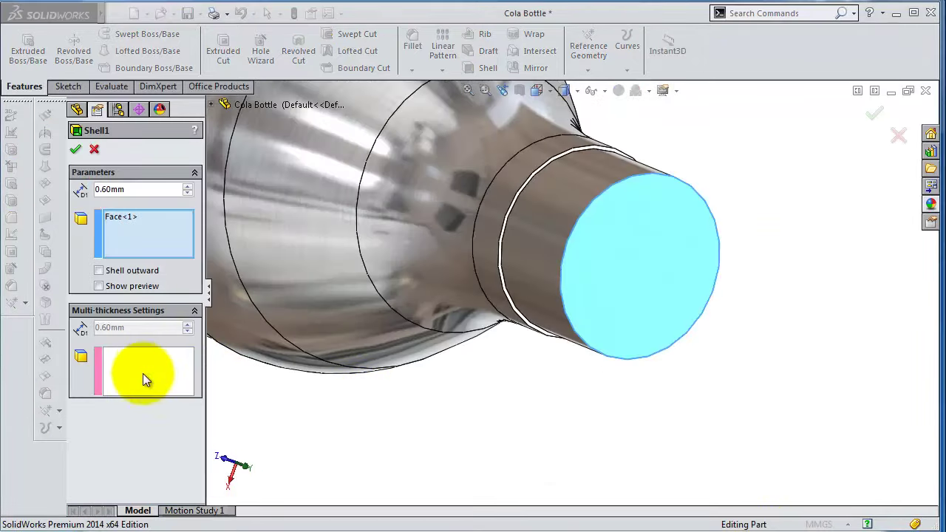
Give three neck faces a thicker 0.75 mm wall within the 0.60 mm shell
left_click(143, 373)
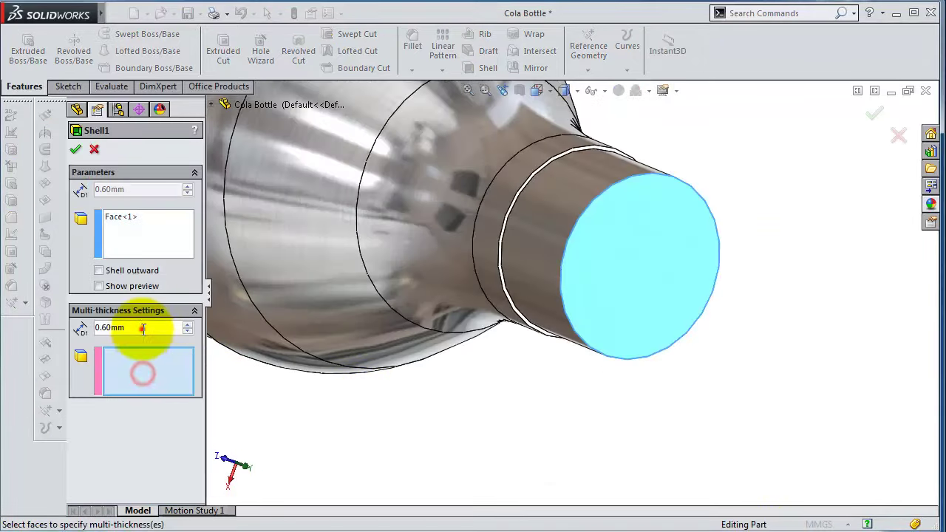
left_click(143, 329)
type("0")
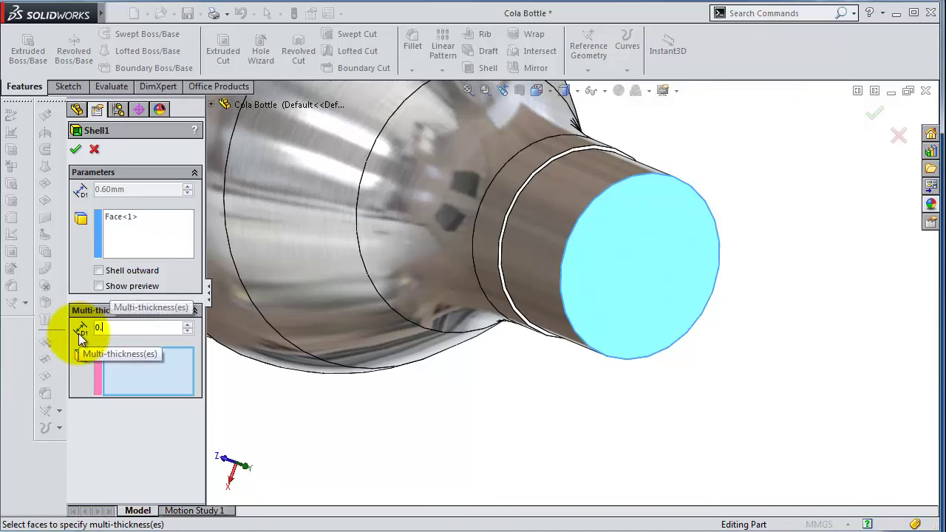
type(".75")
left_click(161, 379)
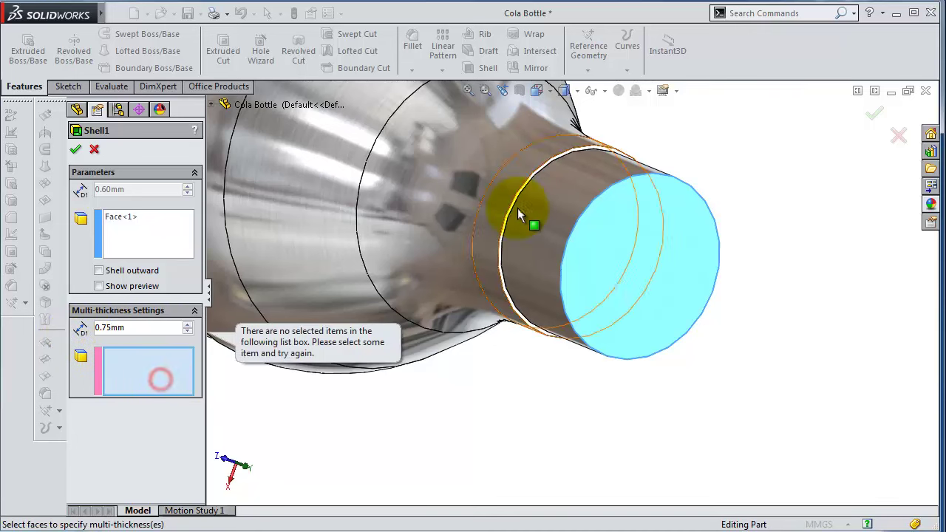
left_click(543, 235)
scroll(525, 201, "down", 3)
left_click(505, 192)
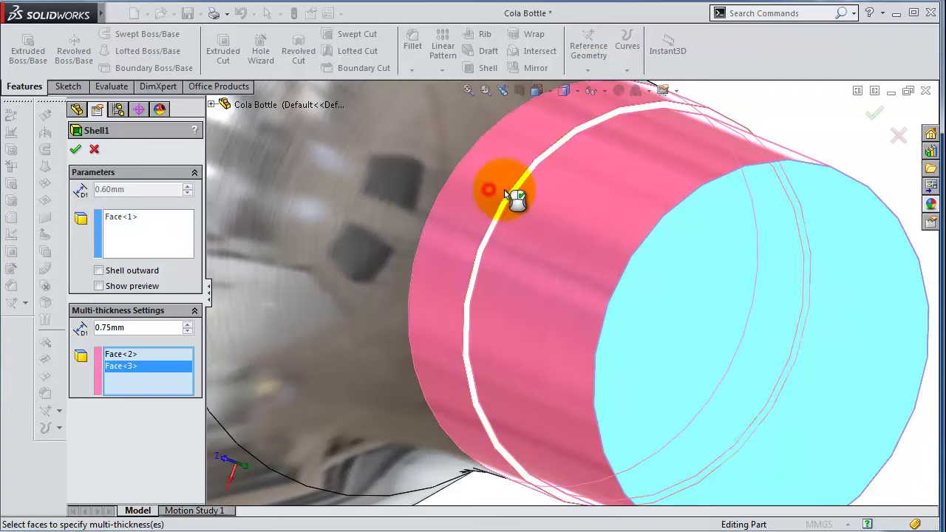
scroll(527, 208, "down", 4)
left_click(563, 246)
scroll(595, 245, "up", 3)
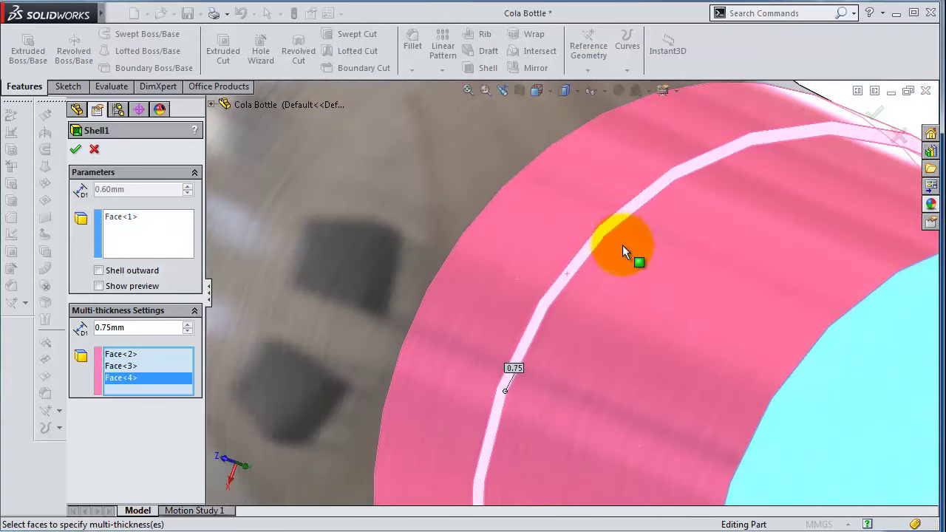
scroll(623, 245, "up", 3)
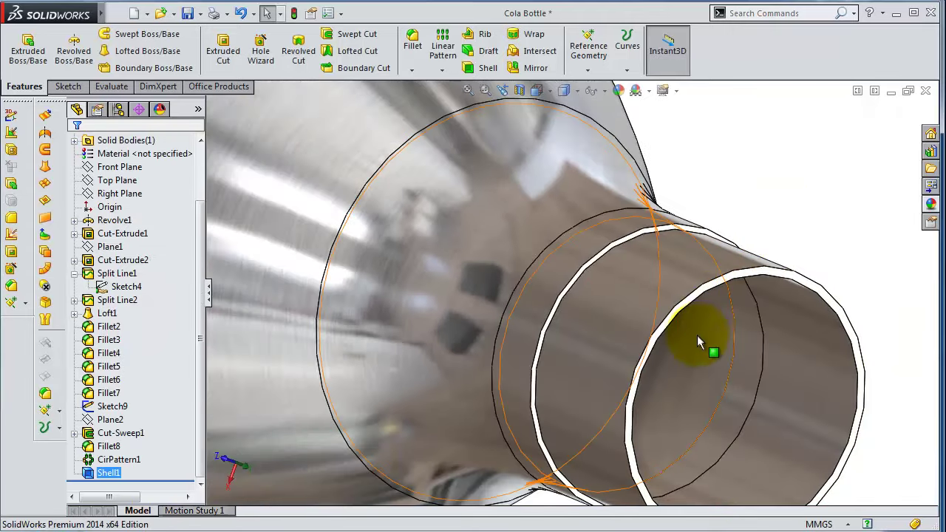
mouse_move(697, 335)
middle_mouse_down()
mouse_move(666, 299)
mouse_move(634, 291)
mouse_move(638, 312)
mouse_move(675, 340)
mouse_move(651, 306)
mouse_move(714, 300)
mouse_move(786, 352)
mouse_move(744, 363)
middle_mouse_up()
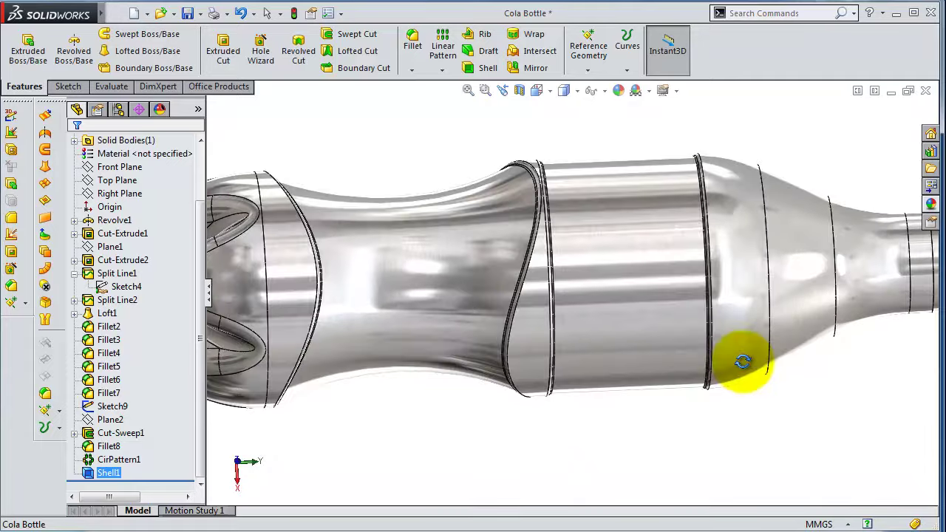
Section the bottle along the Front Plane and inspect its thin hollow walls
left_click(519, 95)
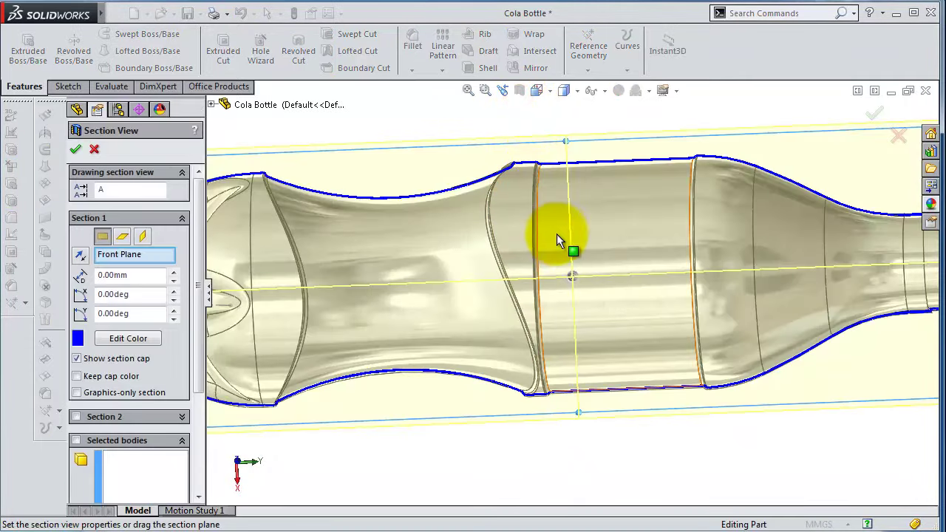
key("f")
mouse_move(737, 214)
middle_mouse_down()
mouse_move(718, 229)
mouse_move(676, 217)
middle_mouse_up()
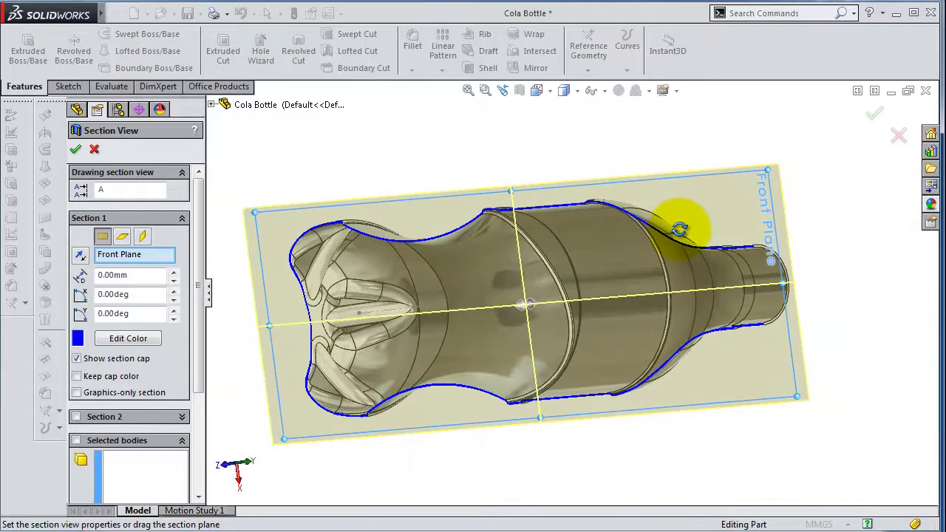
left_click(875, 113)
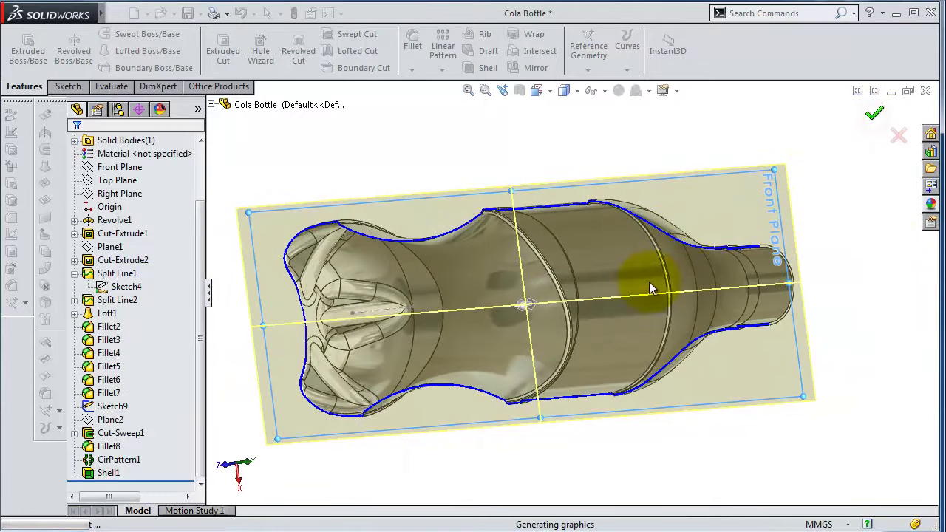
mouse_move(702, 248)
middle_mouse_down()
mouse_move(725, 237)
mouse_move(671, 241)
mouse_move(725, 226)
mouse_move(699, 241)
mouse_move(672, 349)
mouse_move(691, 313)
mouse_move(651, 211)
mouse_move(679, 222)
mouse_move(363, 331)
middle_mouse_up()
Turn off the section view and start a new sketch normal to the Front Plane
left_click(521, 92)
left_click(371, 337)
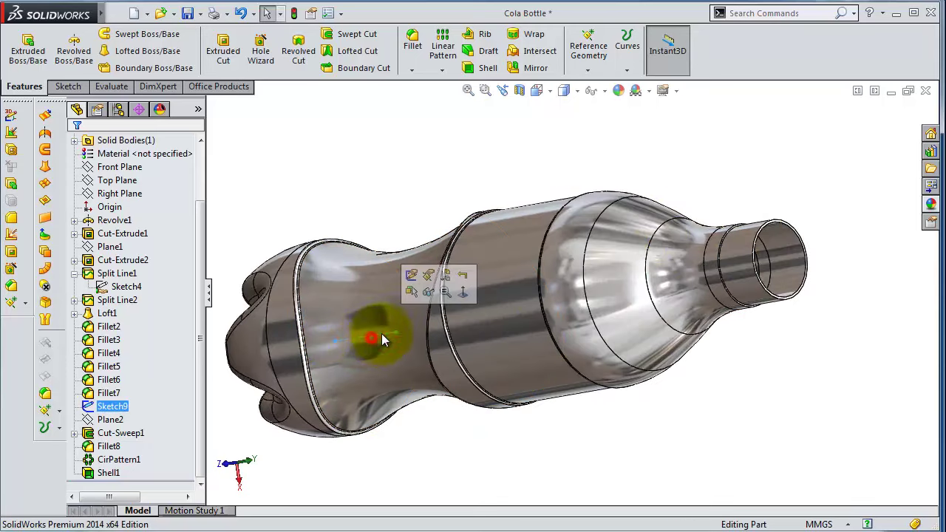
left_click(501, 422)
mouse_move(661, 433)
middle_mouse_down()
mouse_move(587, 392)
mouse_move(525, 378)
mouse_move(539, 395)
middle_mouse_up()
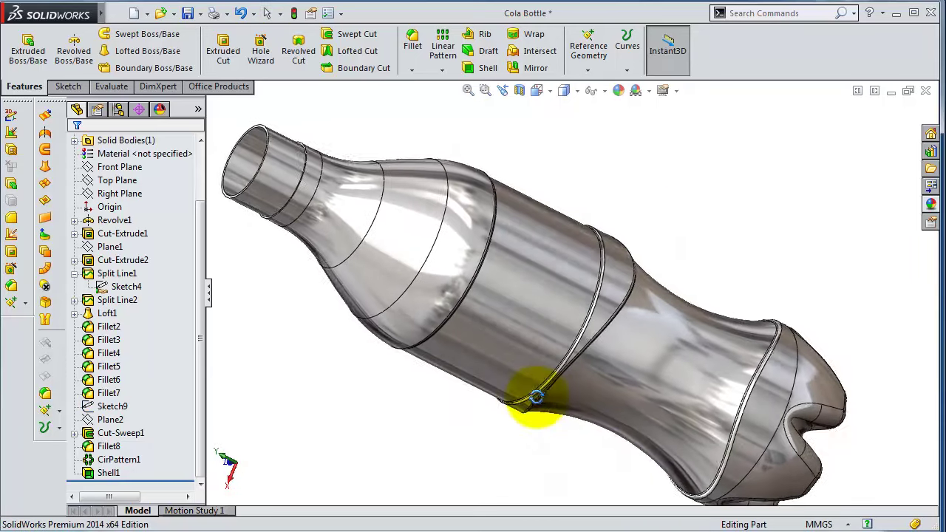
left_click(119, 167)
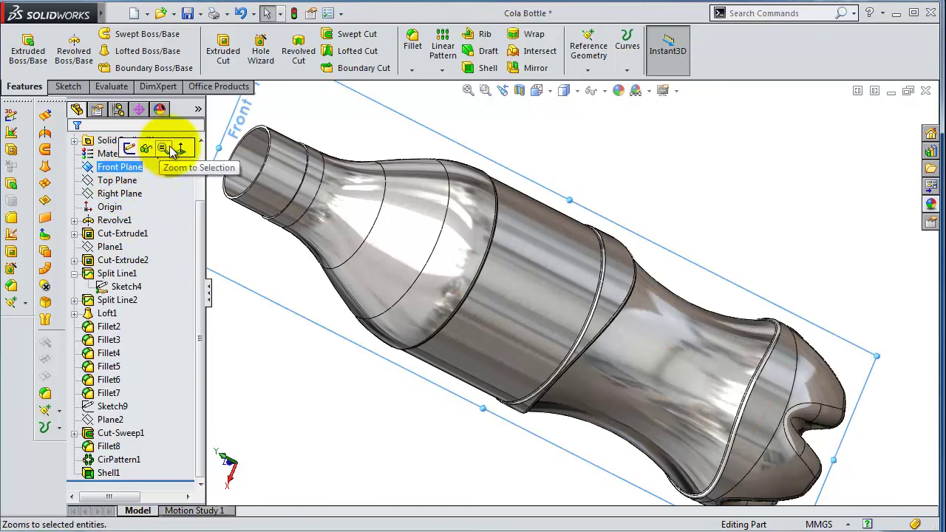
left_click(185, 145)
scroll(590, 132, "down", 2)
scroll(590, 134, "down", 2)
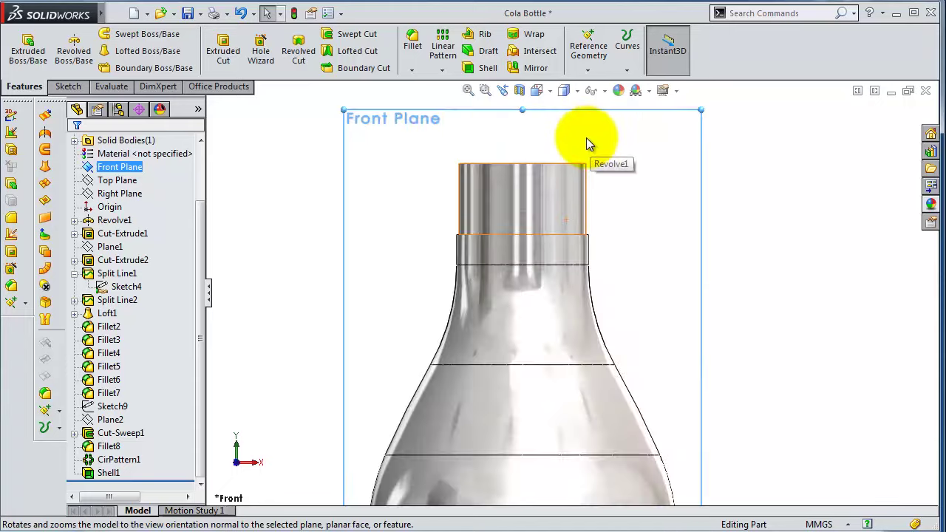
scroll(587, 133, "down", 2)
left_click(635, 75)
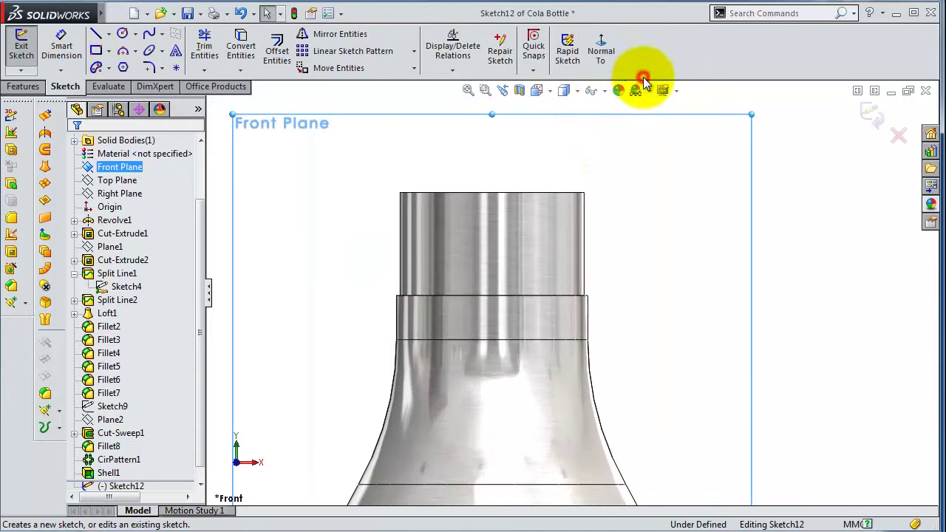
scroll(423, 247, "down", 2)
scroll(434, 366, "down", 2)
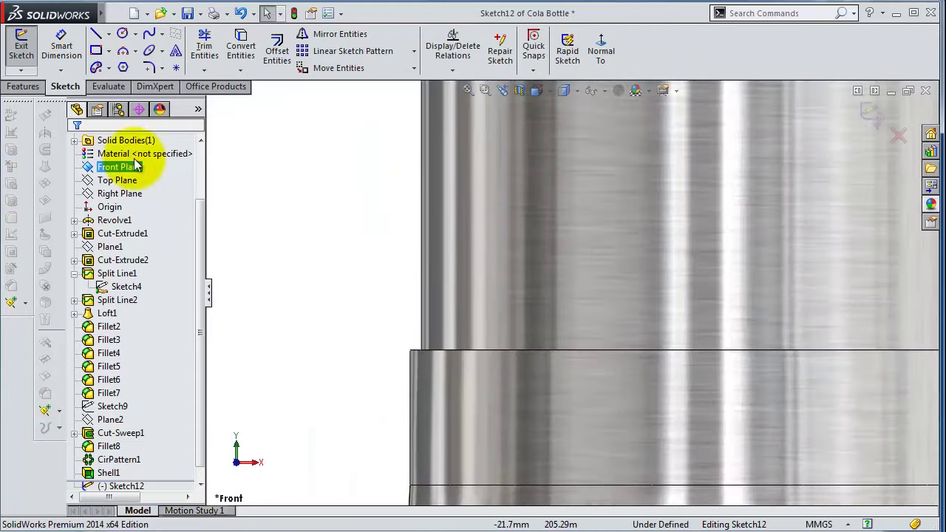
Draw a long vertical line, short horizontal, slant and neck-edge lines beside the neck
left_click(99, 37)
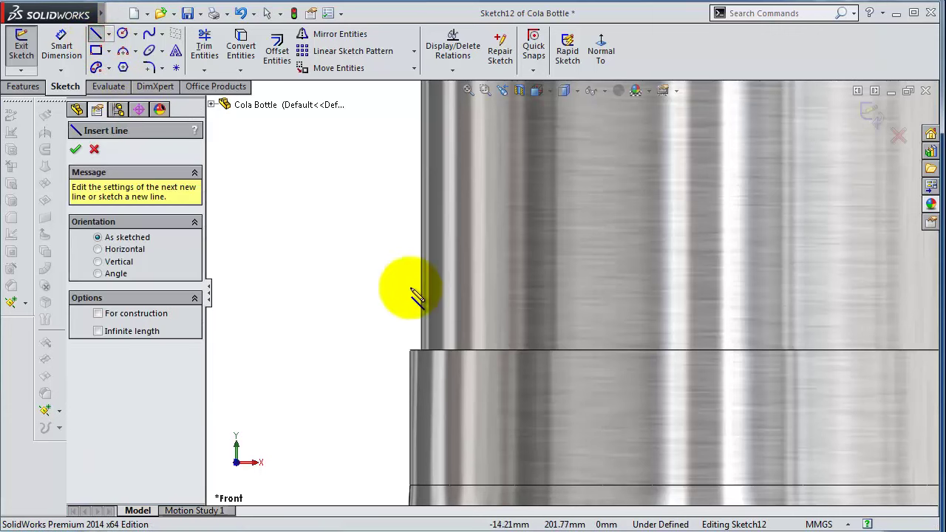
left_click(443, 287)
scroll(461, 386, "up", 2)
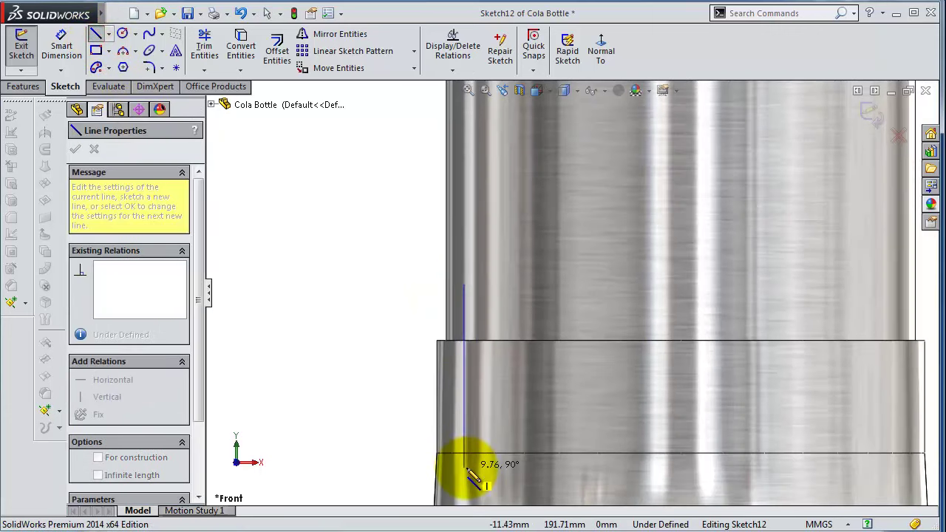
scroll(460, 465, "up", 2)
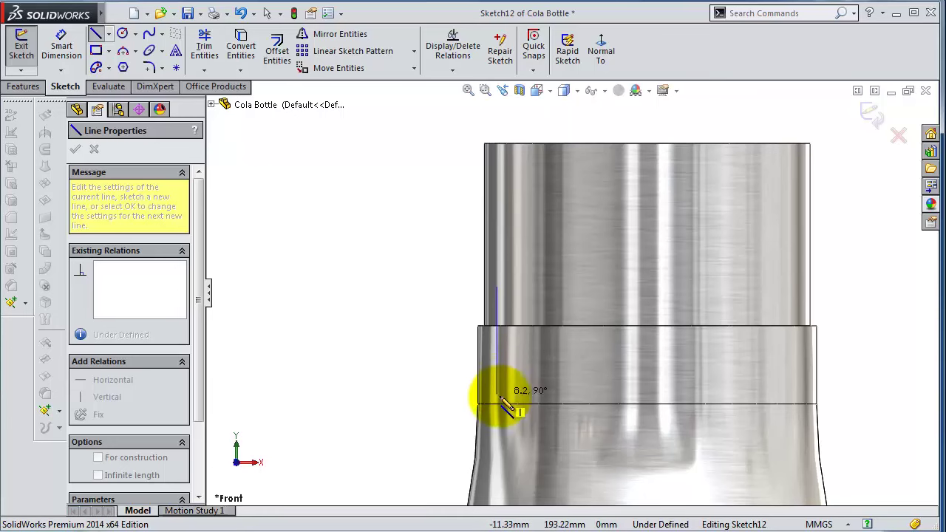
left_click(498, 405)
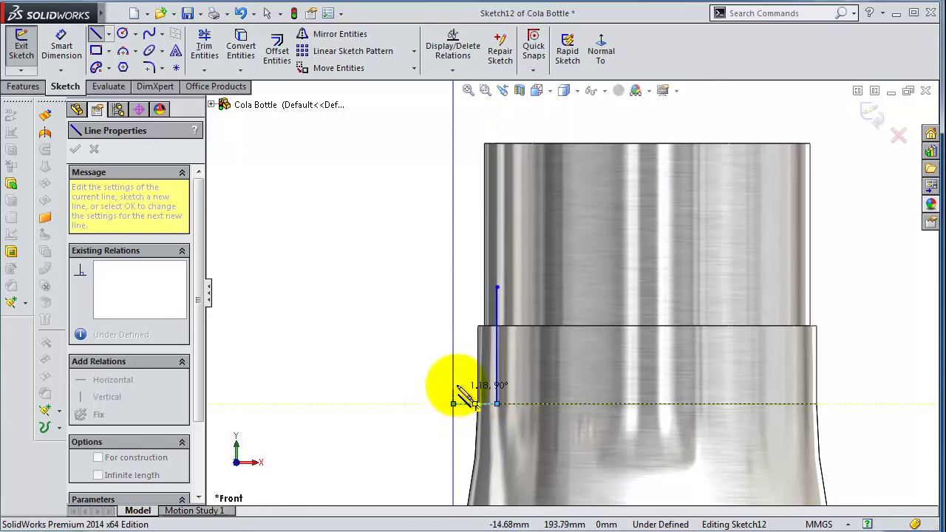
scroll(453, 404, "down", 3)
left_click(471, 381)
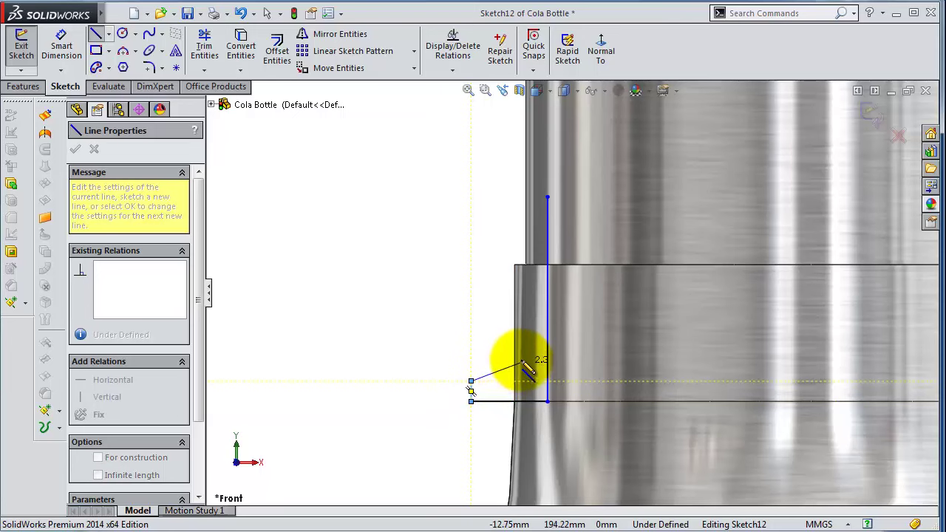
scroll(522, 363, "down", 2)
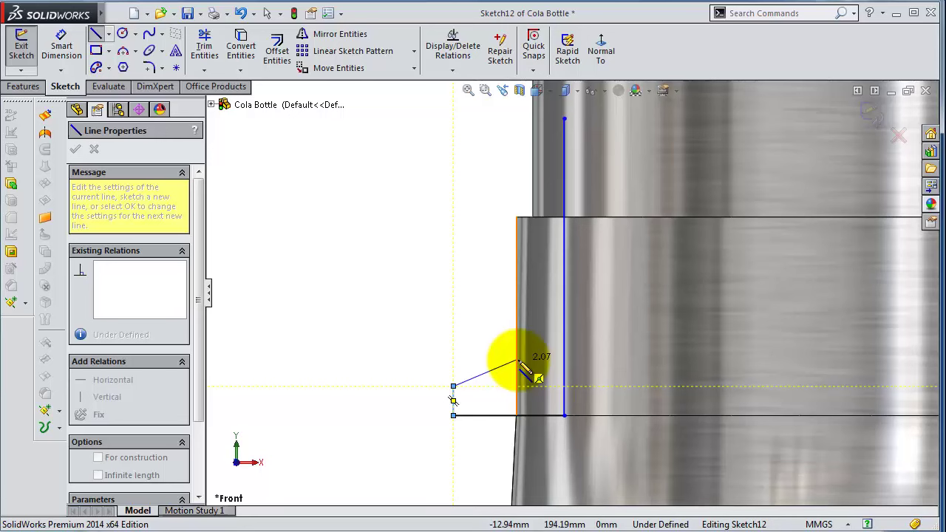
left_click(517, 361)
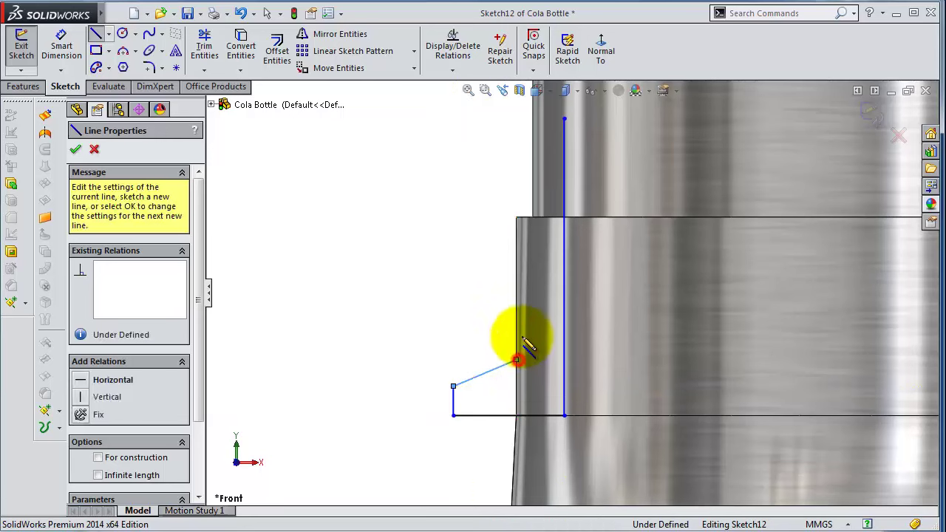
left_click(516, 218)
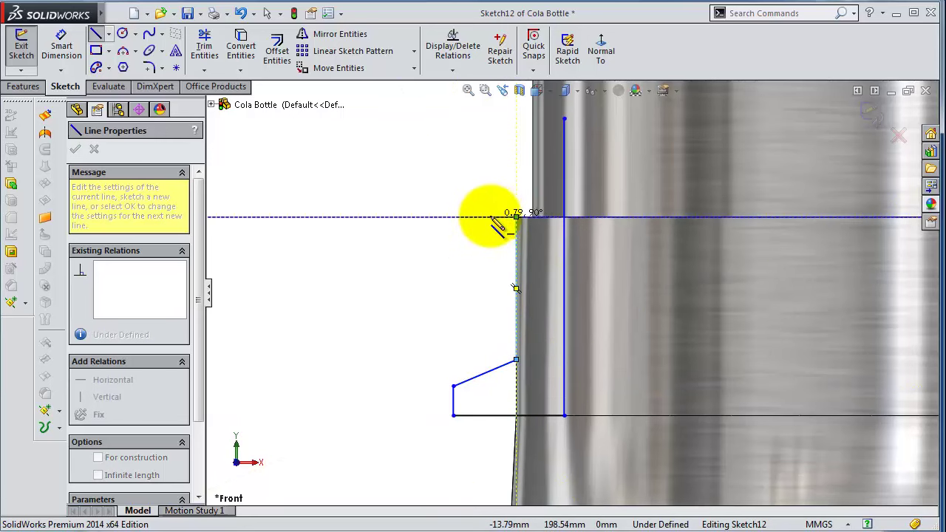
left_click(485, 217)
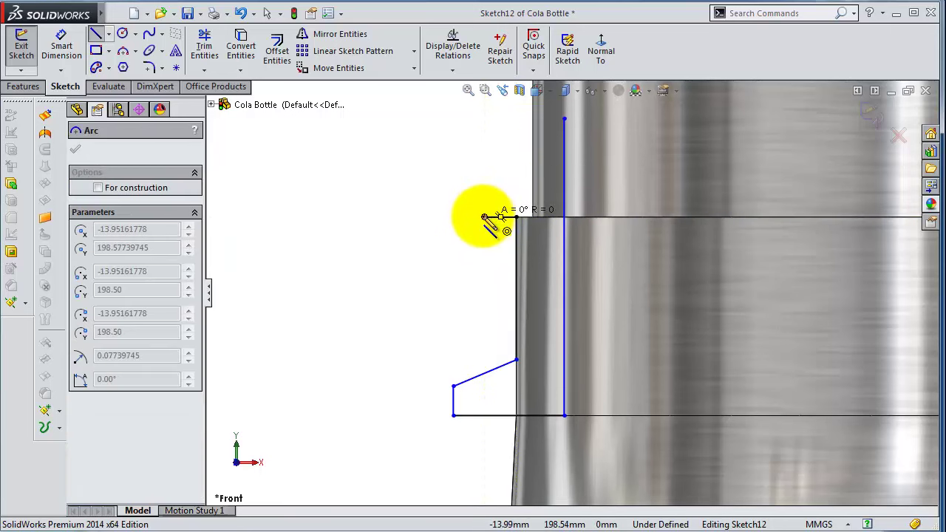
Add a short vertical line at the shoulder and a horizontal line joining the long vertical
key("Escape")
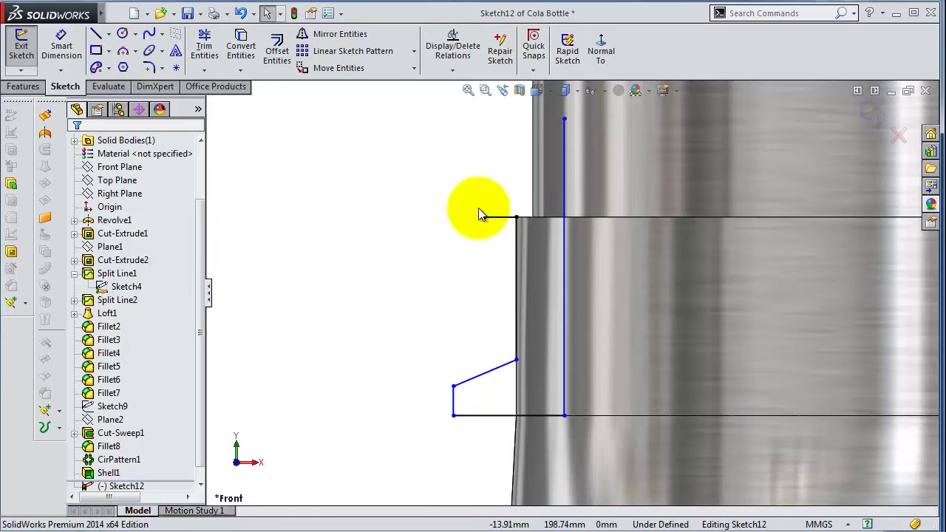
left_click(95, 34)
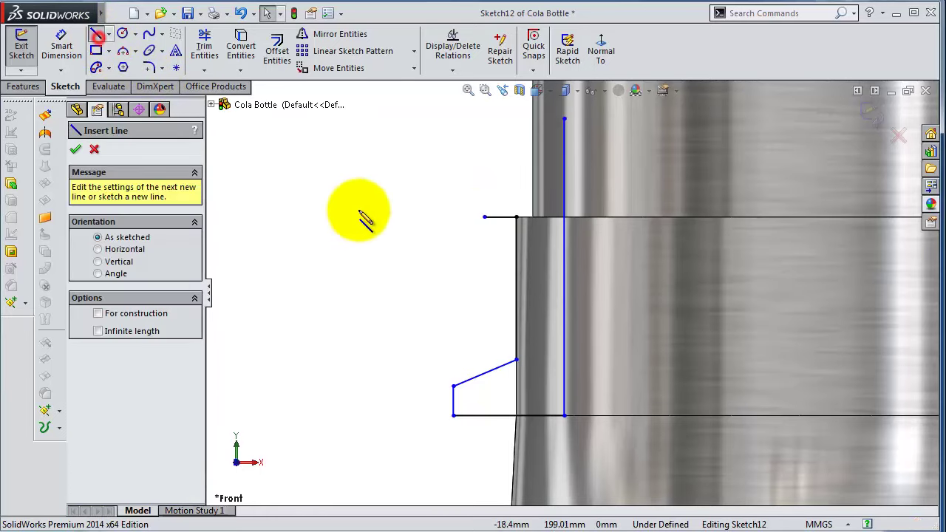
left_click(483, 219)
left_click(484, 165)
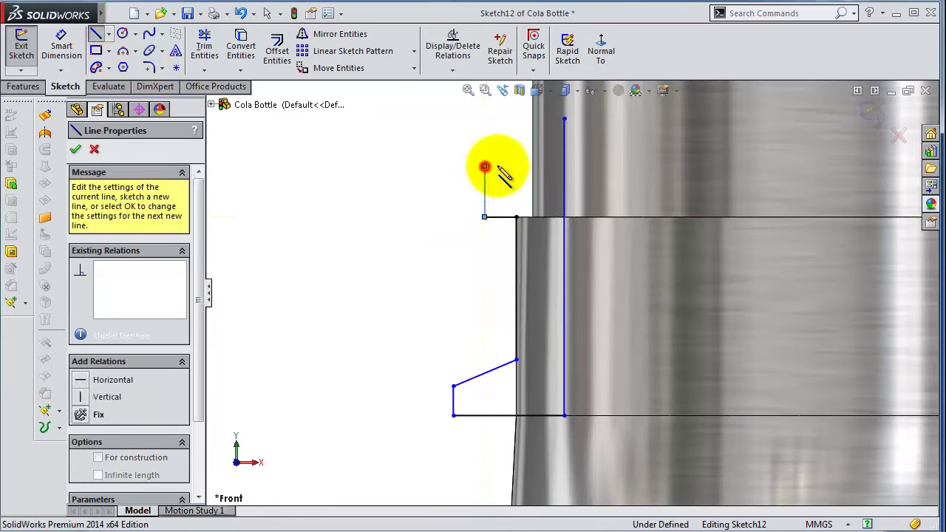
left_click(565, 166)
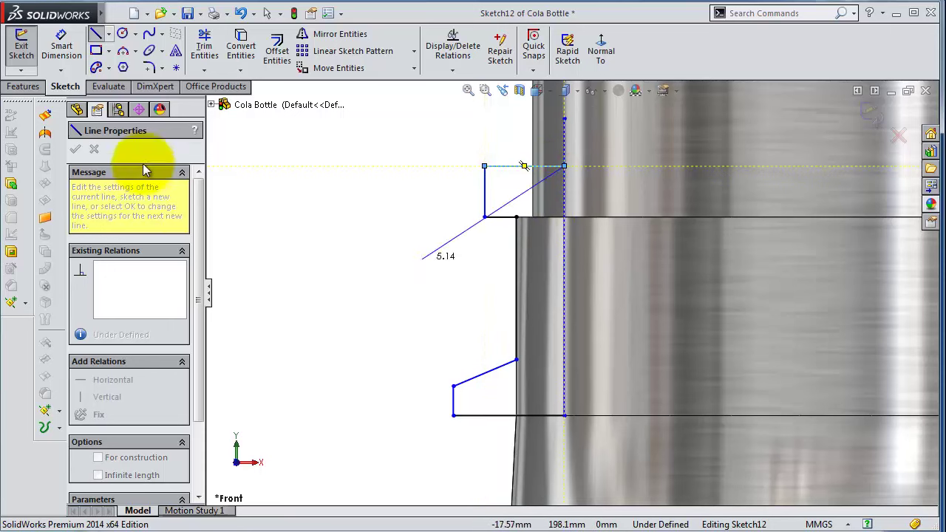
left_click(62, 46)
Dimension the tall vertical line of the thread profile to 7.75 mm
left_click(565, 255)
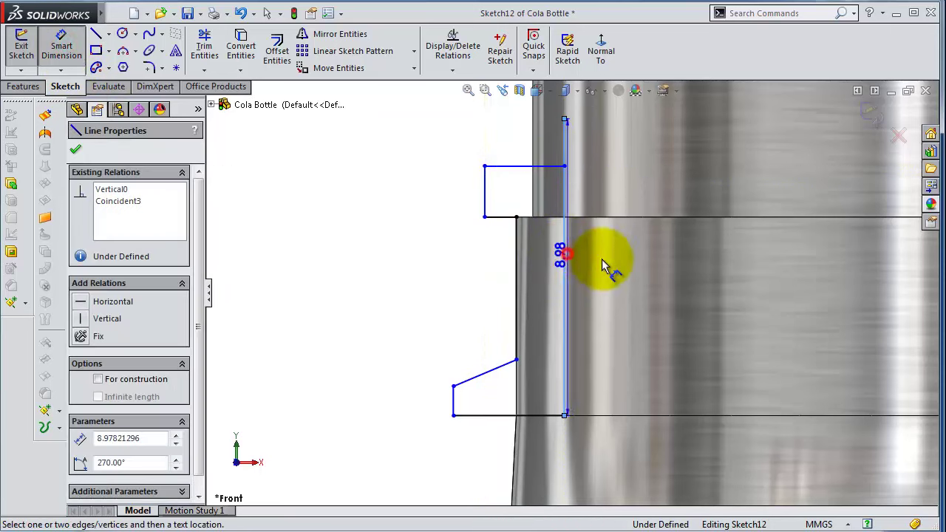
left_click(610, 263)
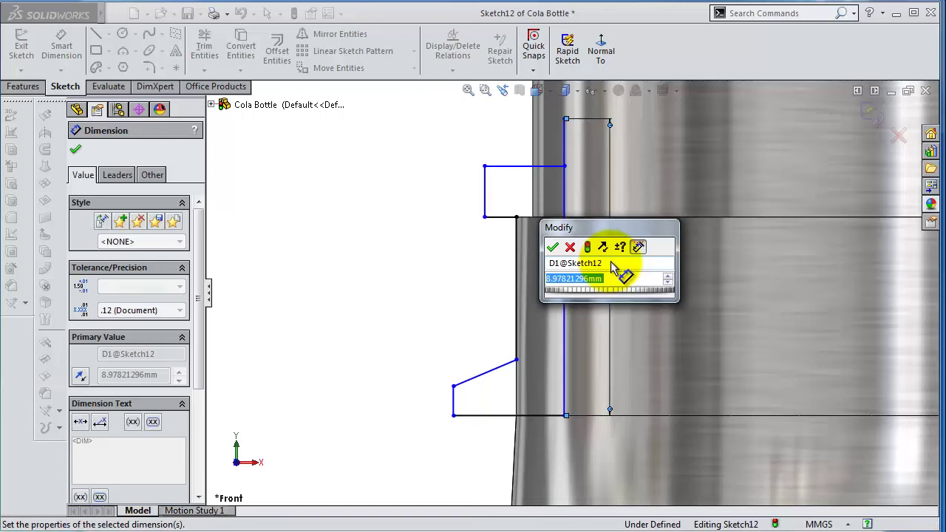
key("Return")
left_click(217, 50)
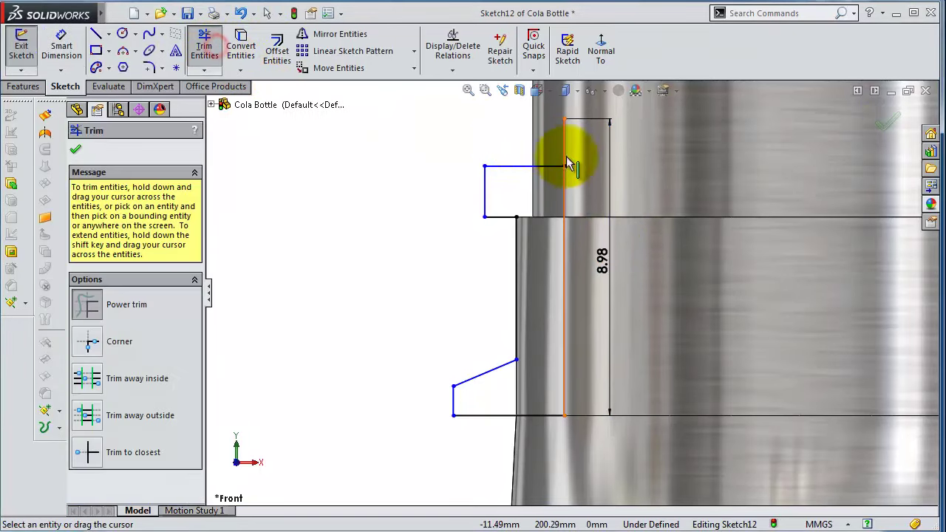
left_click(61, 48)
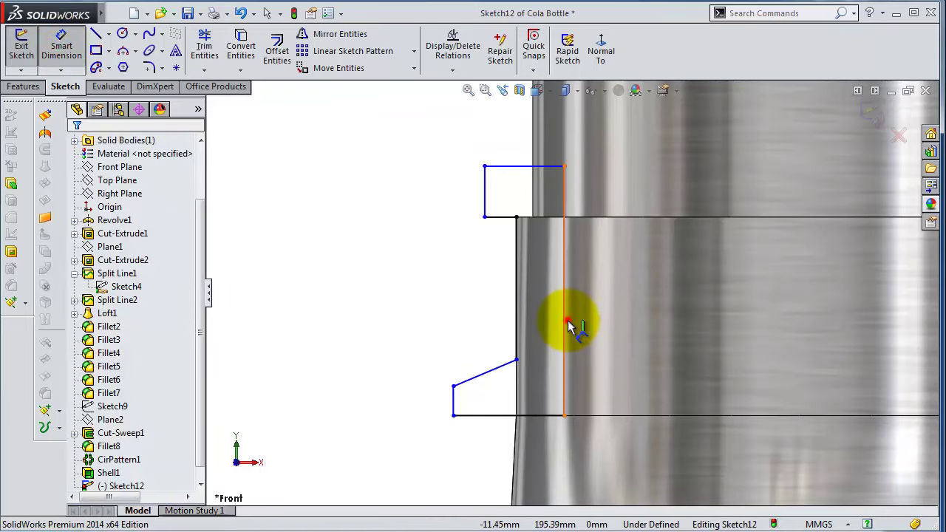
left_click(565, 320)
left_click(604, 326)
type("7")
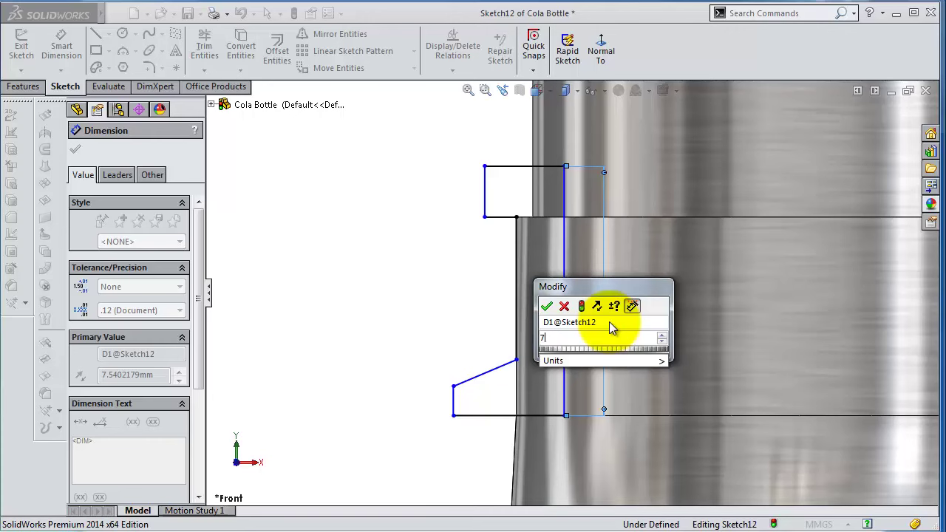
type(".75")
key("Return")
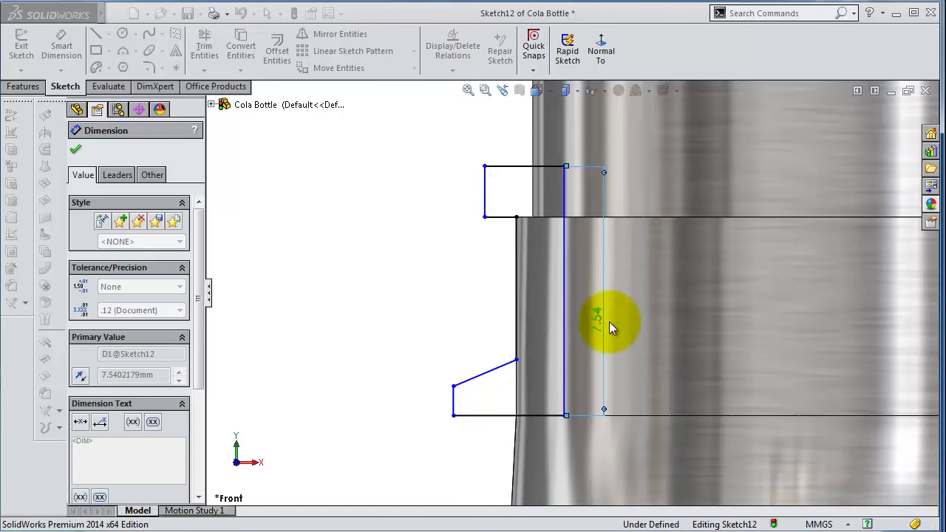
Dimension the short left line (2 mm) and set the slanted line at 10°
left_click(482, 193)
left_click(434, 397)
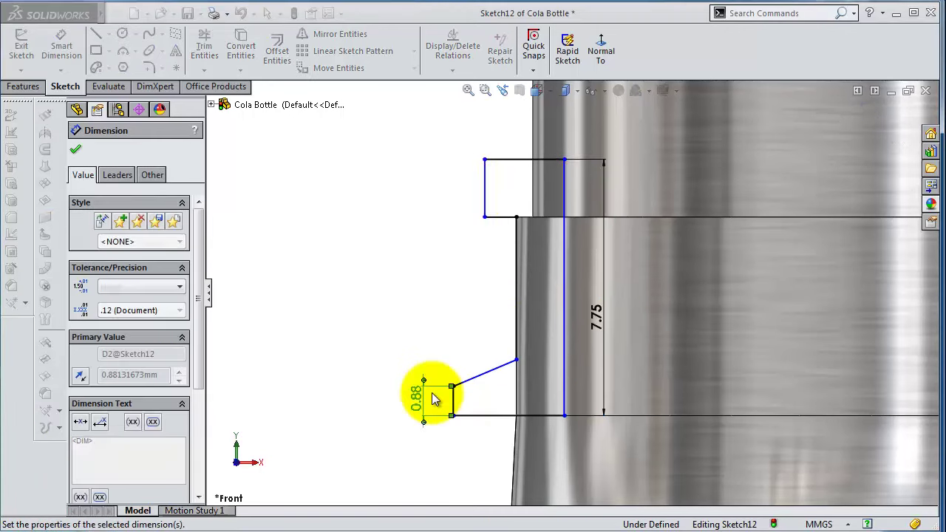
left_click(499, 357)
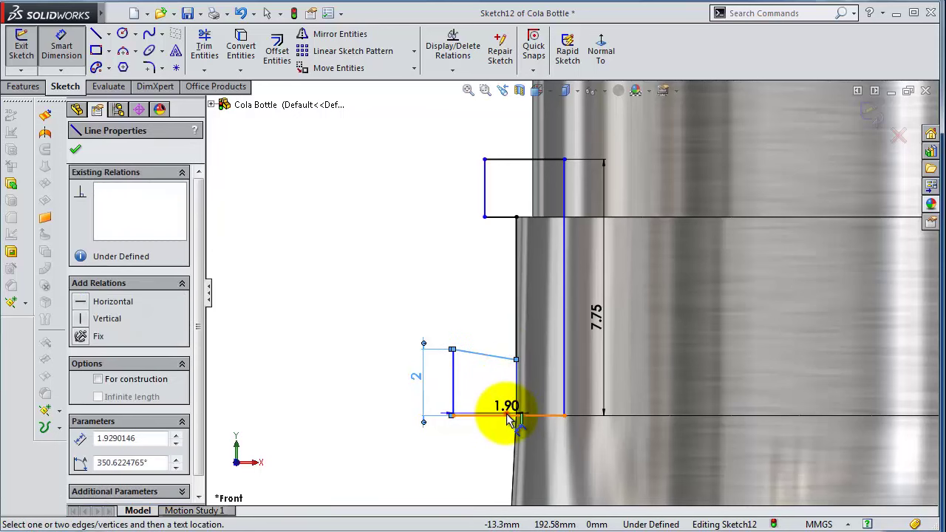
left_click(490, 414)
left_click(496, 392)
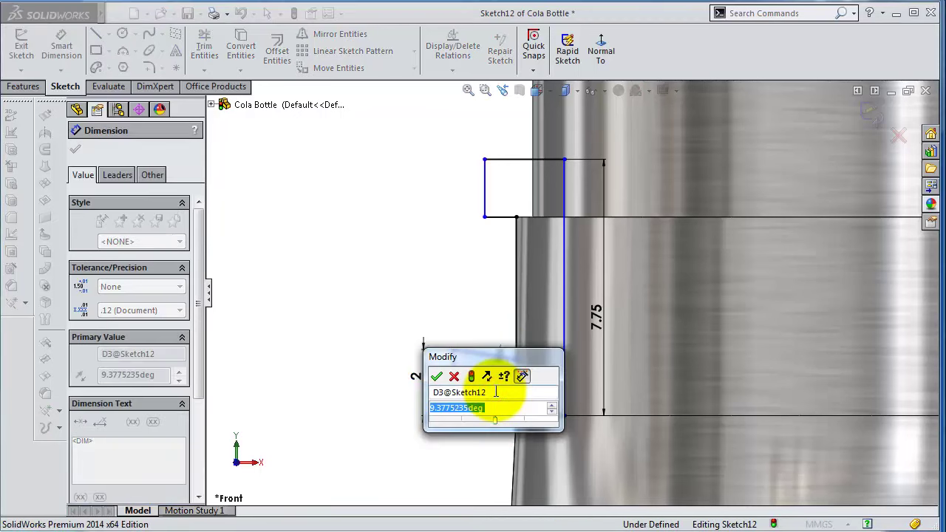
type("10")
key("Return")
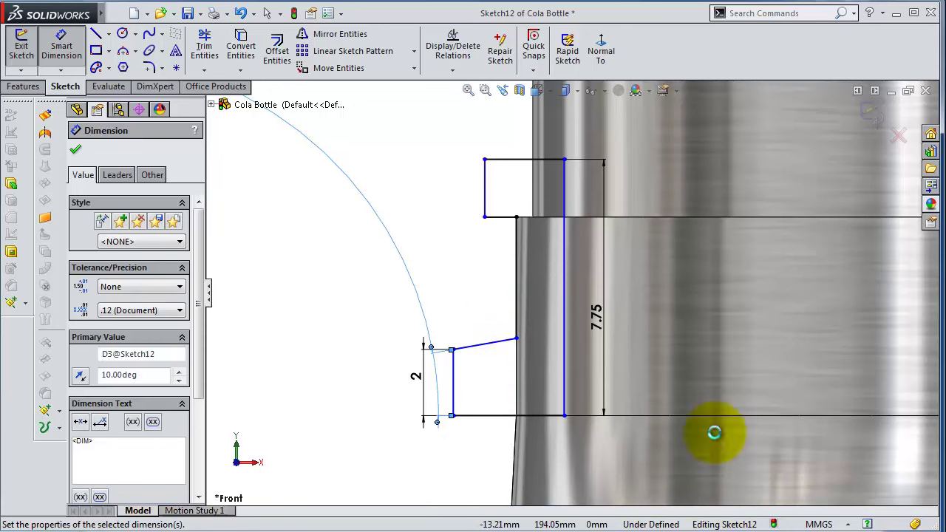
Dimension the top step to 1 mm and the horizontal width to 2.25 mm
scroll(528, 228, "down", 2)
scroll(551, 244, "down", 1)
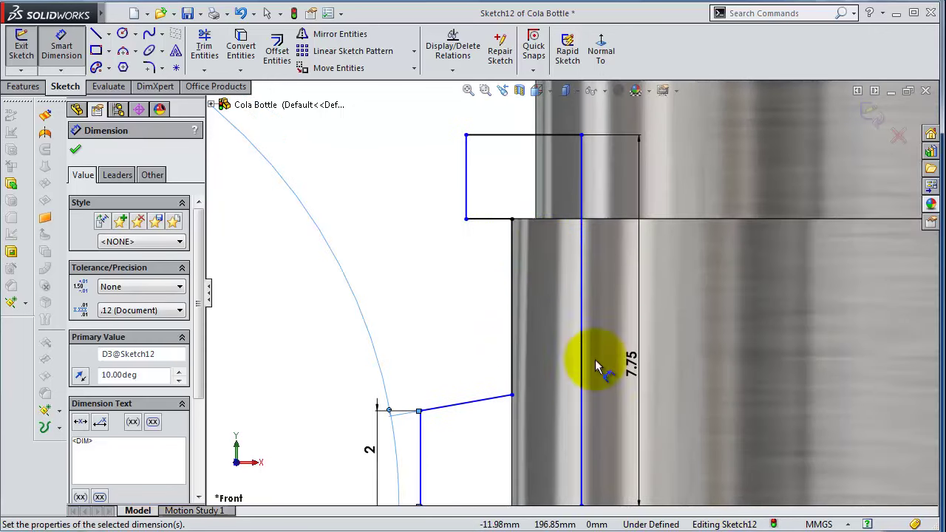
scroll(597, 258, "up", 2)
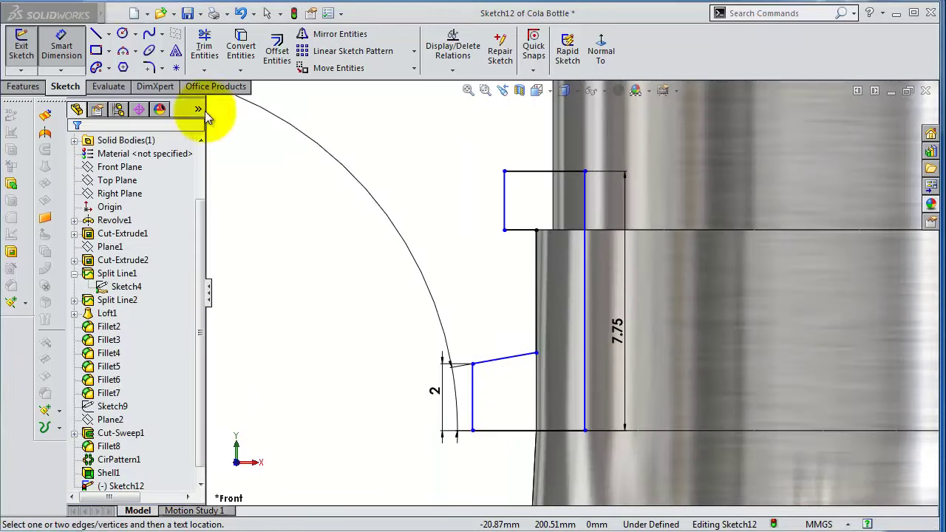
left_click(519, 231)
left_click(517, 248)
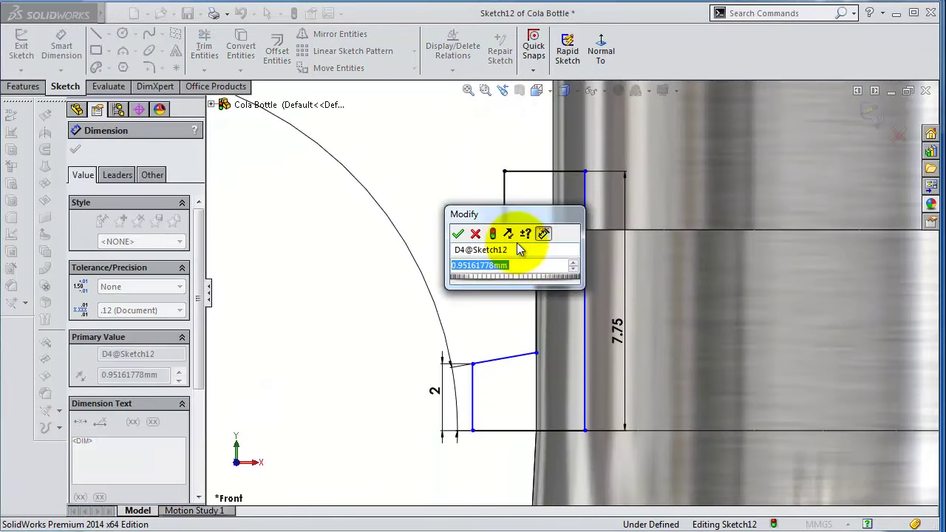
type("1")
key("Return")
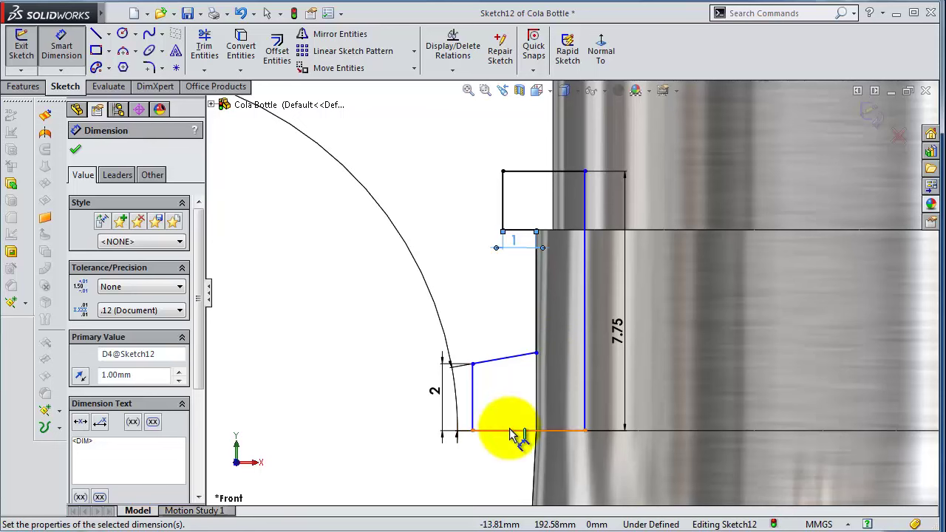
left_click(472, 379)
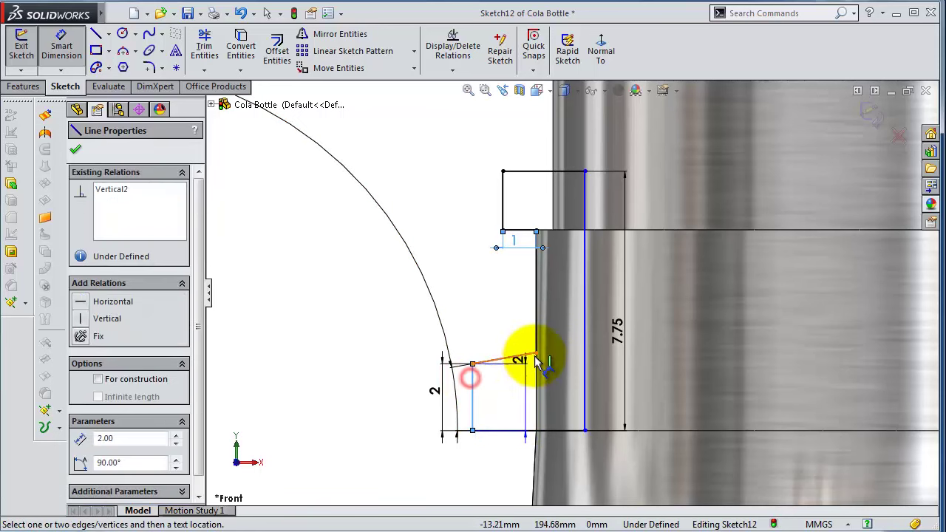
left_click(537, 355)
left_click(507, 333)
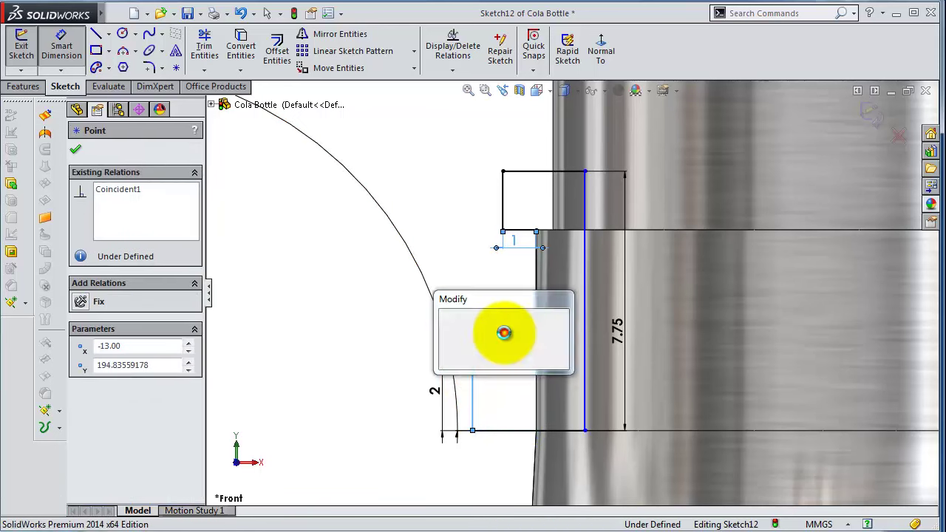
type("2.25")
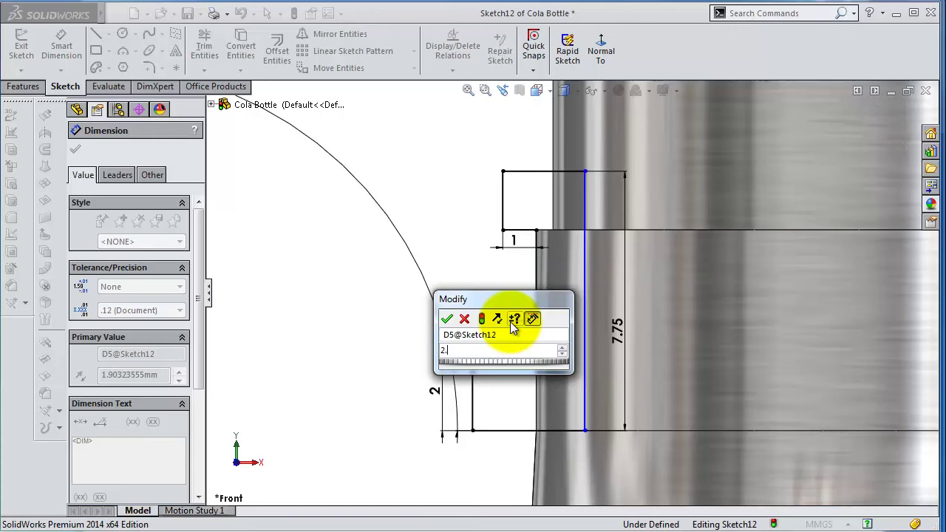
key("Return")
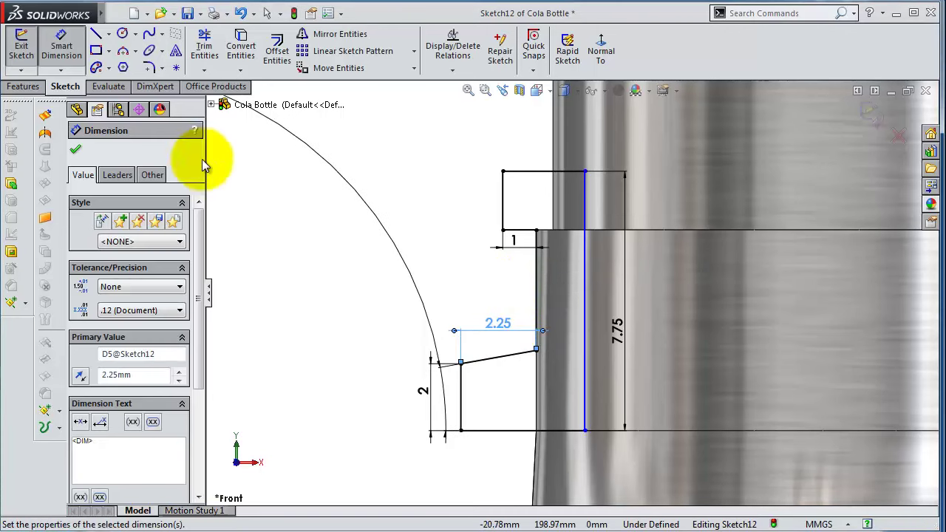
left_click(155, 67)
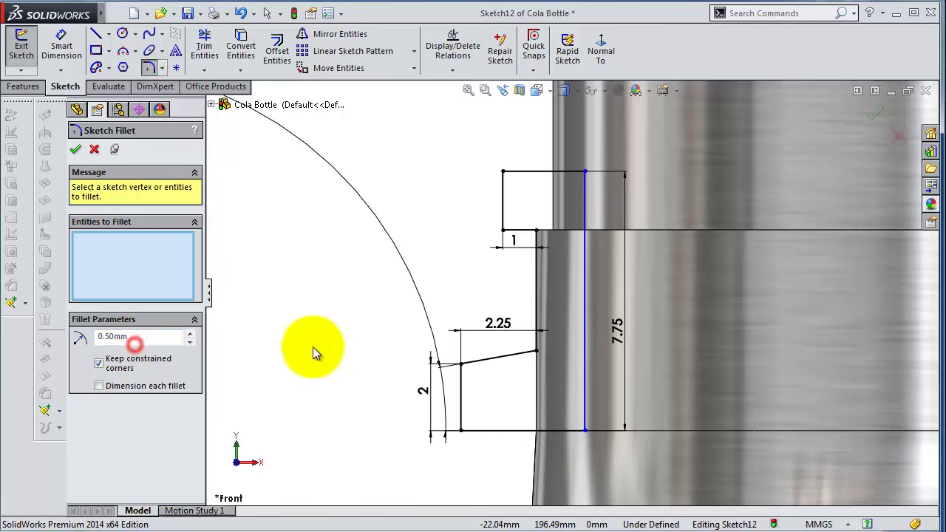
Fillet the two left corners at 0.5 mm, the slant corner at 1 mm, the top corner at 1.7 mm
scroll(443, 366, "down", 1)
left_click(483, 364)
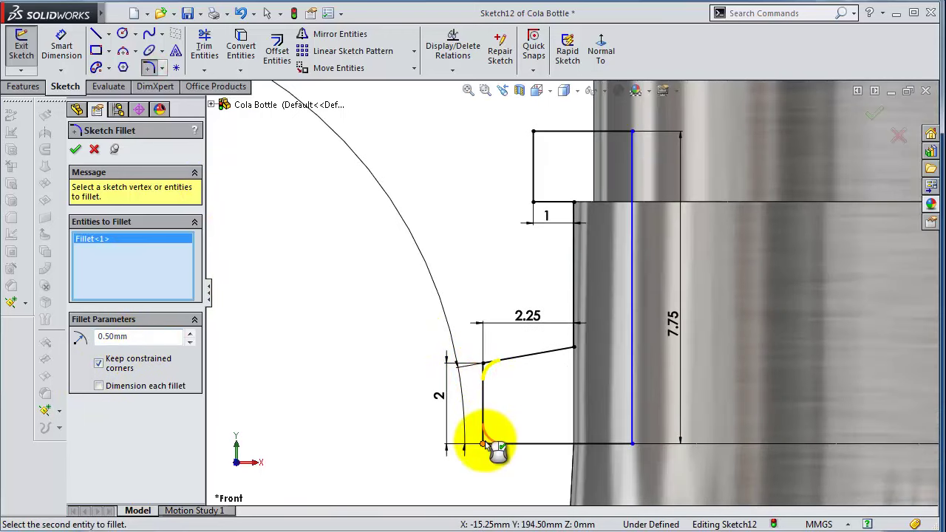
left_click(483, 443)
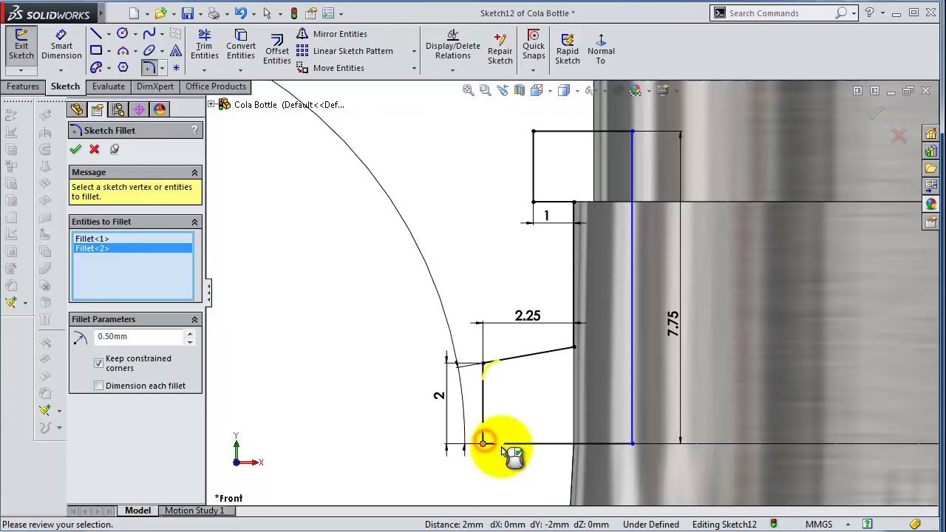
left_click(75, 150)
left_click_drag(120, 339, 78, 338)
type("1")
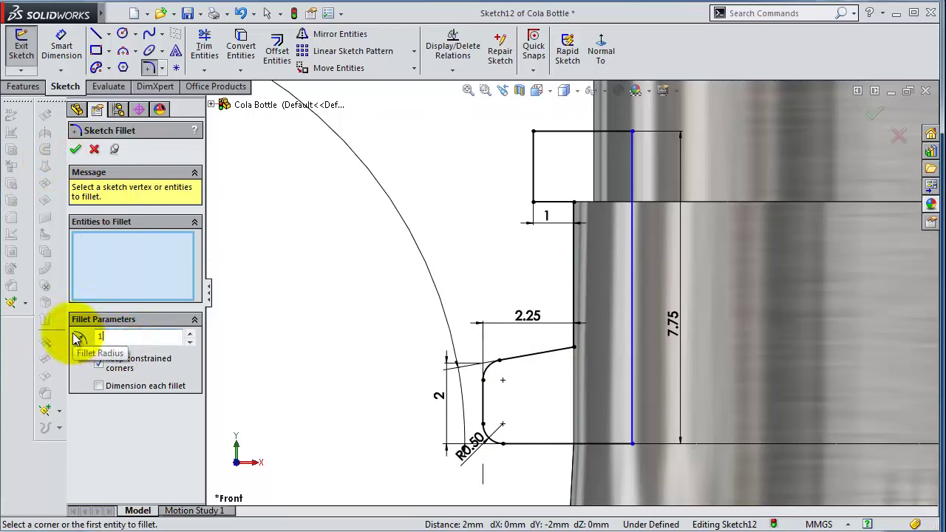
left_click(573, 345)
left_click(75, 150)
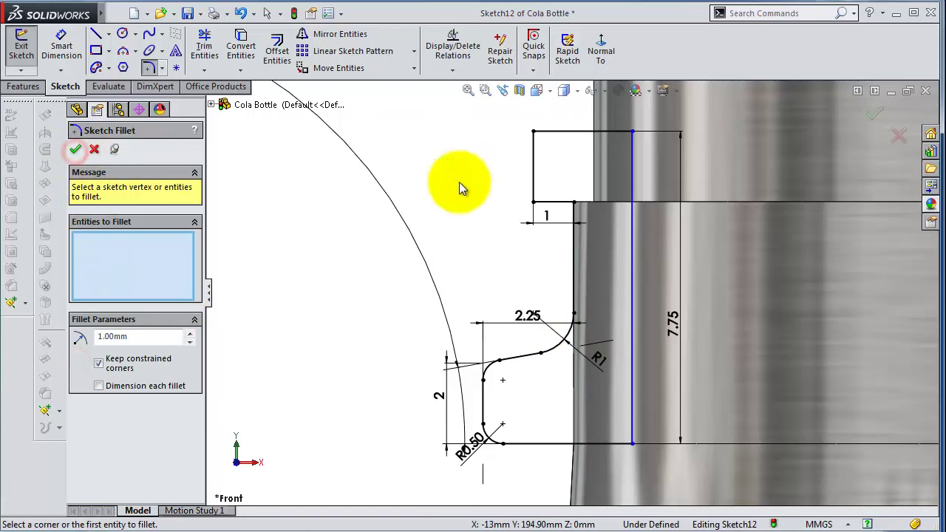
left_click_drag(146, 336, 70, 336)
type("1.7")
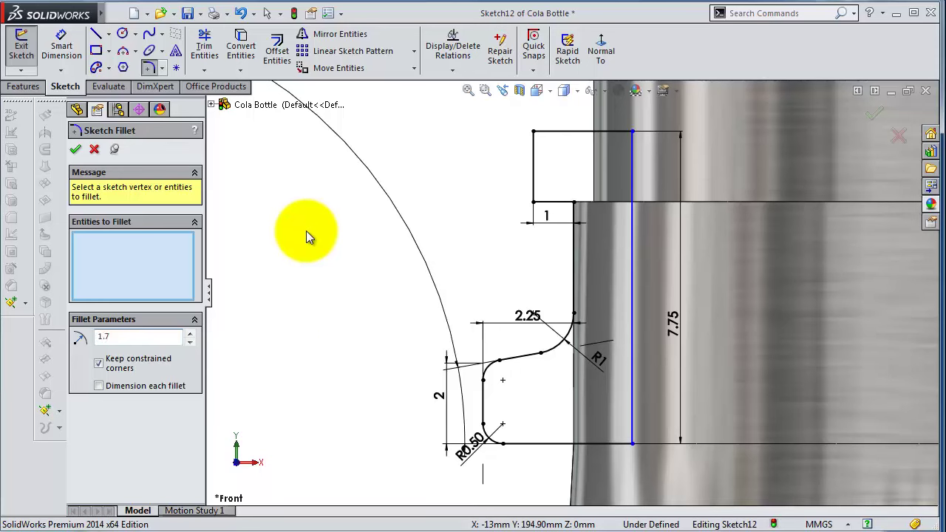
left_click(168, 258)
left_click(535, 135)
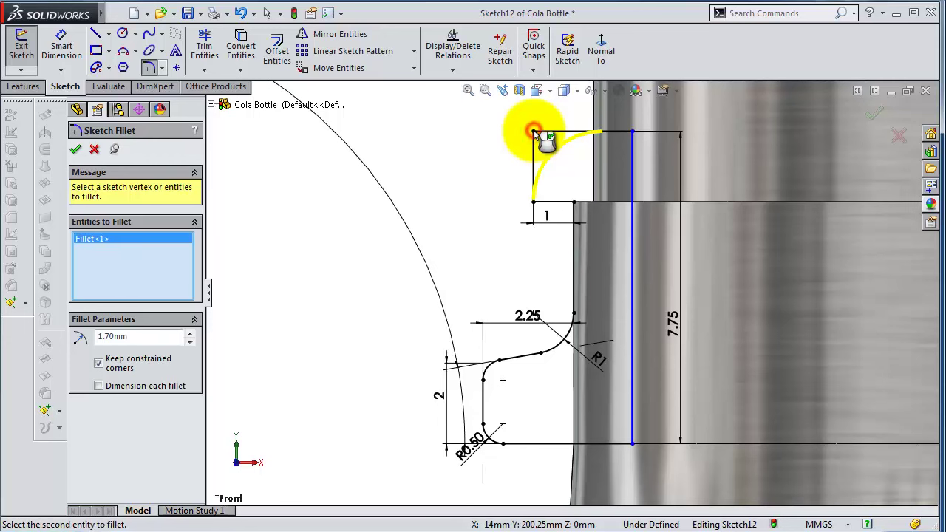
left_click(75, 149)
Add a 0.50 mm horizontal offset dimension to fully define Sketch12
scroll(510, 100, "down", 1)
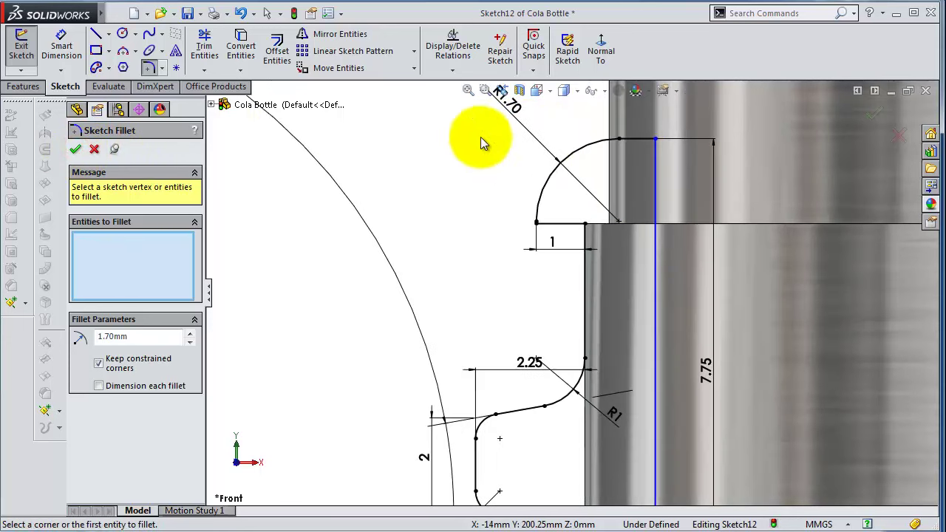
left_click(59, 57)
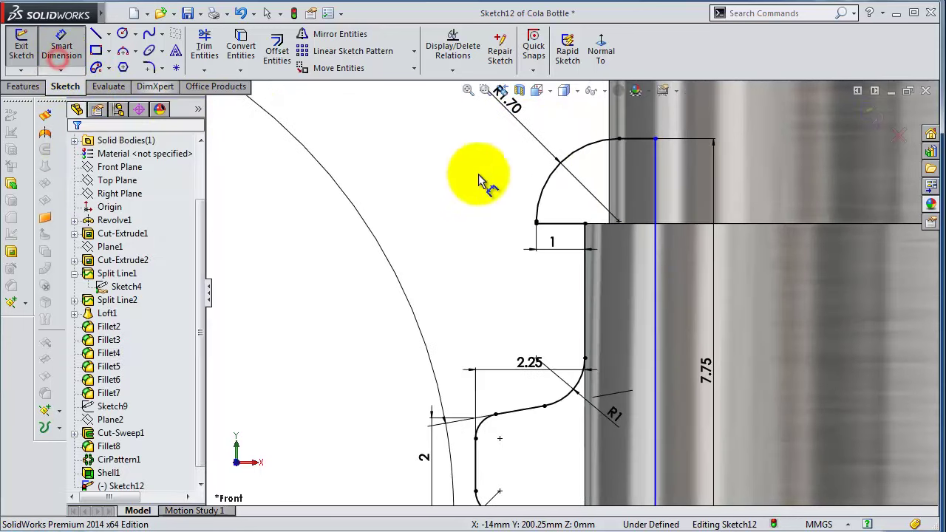
left_click(654, 189)
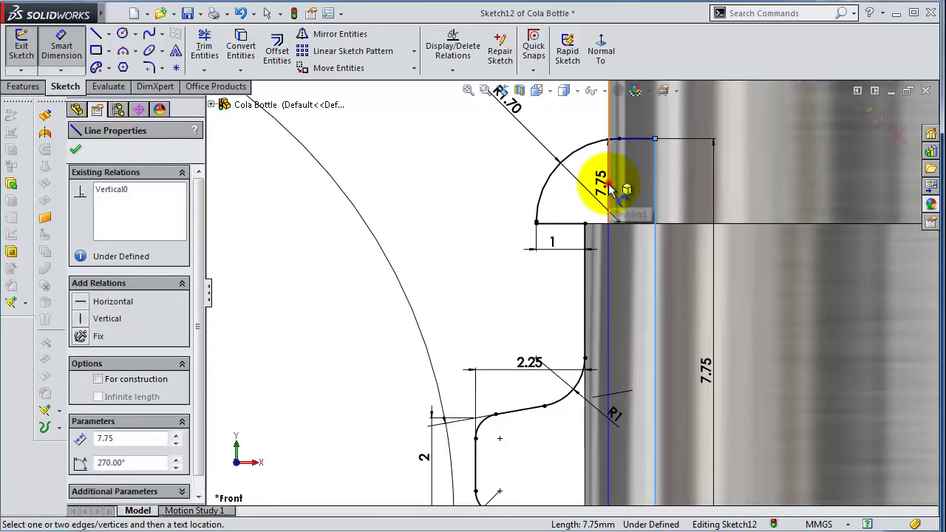
left_click(610, 187)
left_click(602, 179)
key("Return")
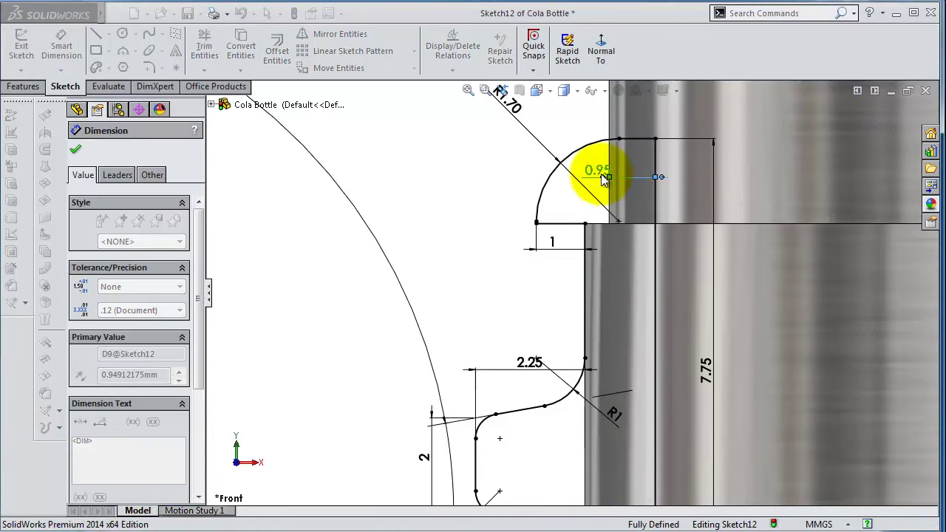
scroll(752, 278, "up", 3)
scroll(768, 260, "up", 2)
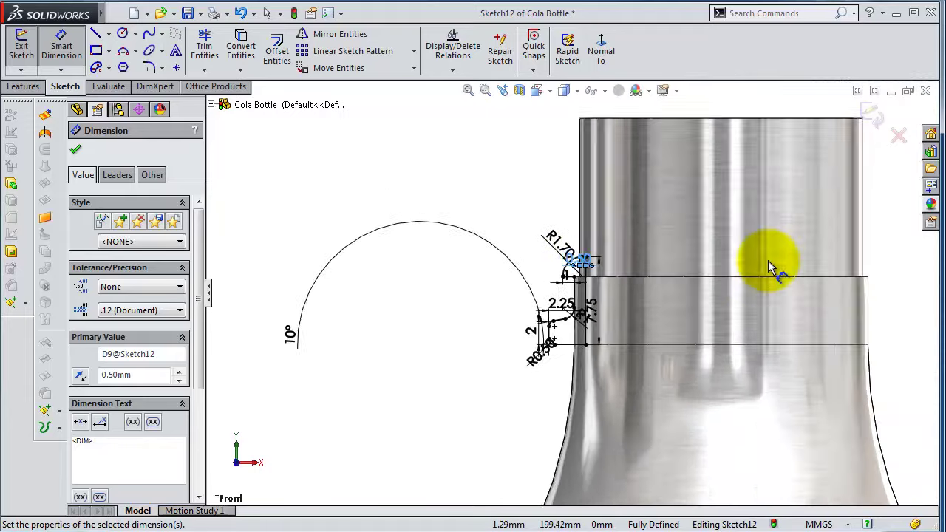
scroll(768, 260, "up", 2)
scroll(343, 148, "up", 2)
left_click(334, 170)
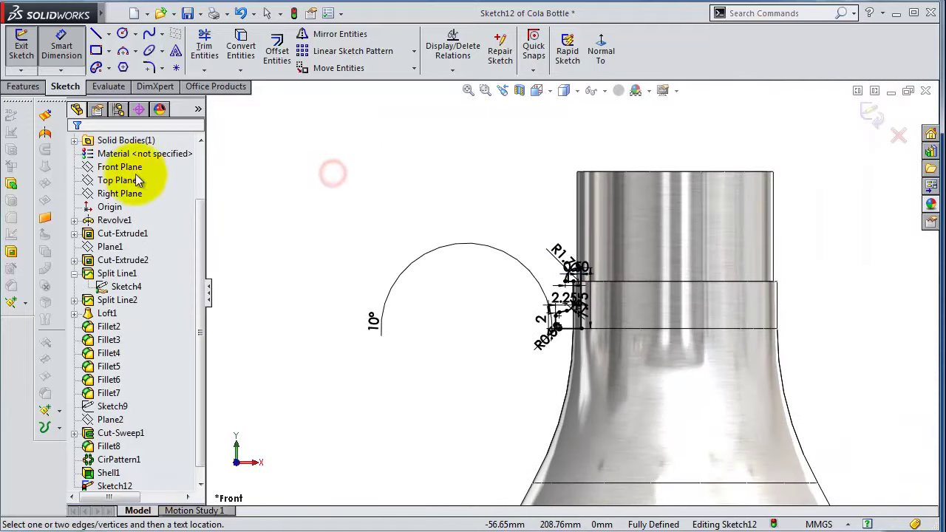
left_click(109, 34)
Draw a vertical centerline down the neck and revolve the ring profile 360° around it
left_click(134, 68)
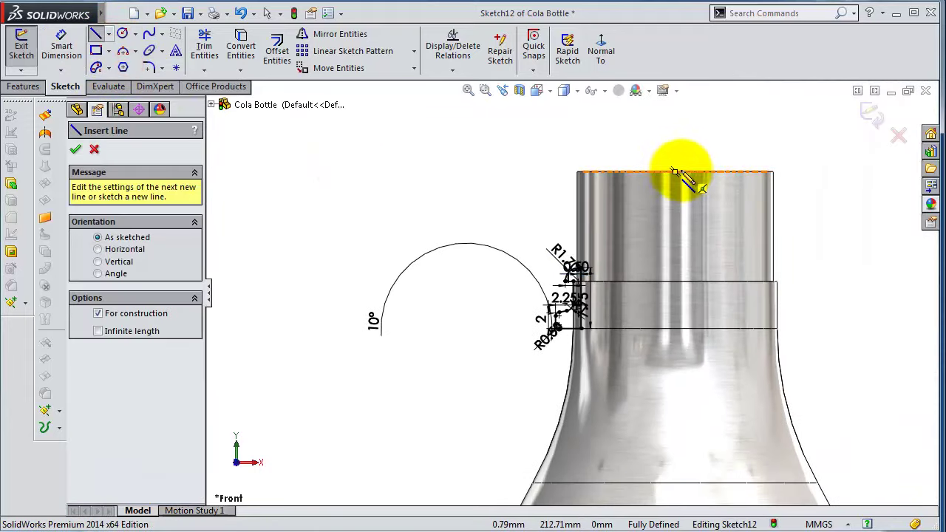
left_click_drag(674, 171, 675, 347)
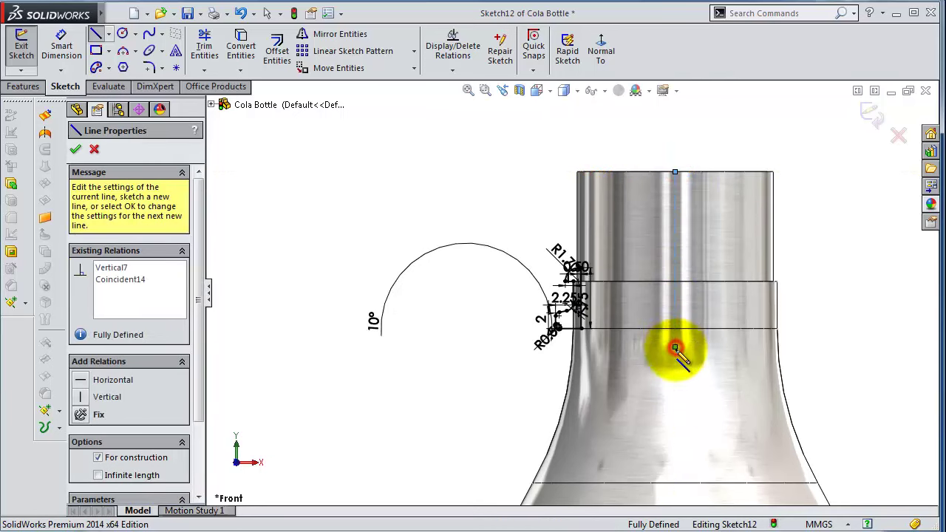
left_click(24, 87)
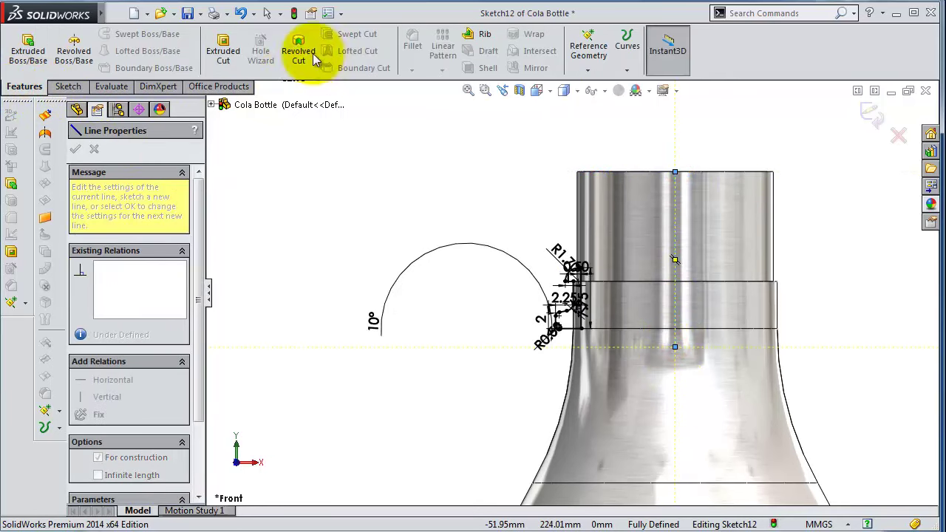
left_click(74, 49)
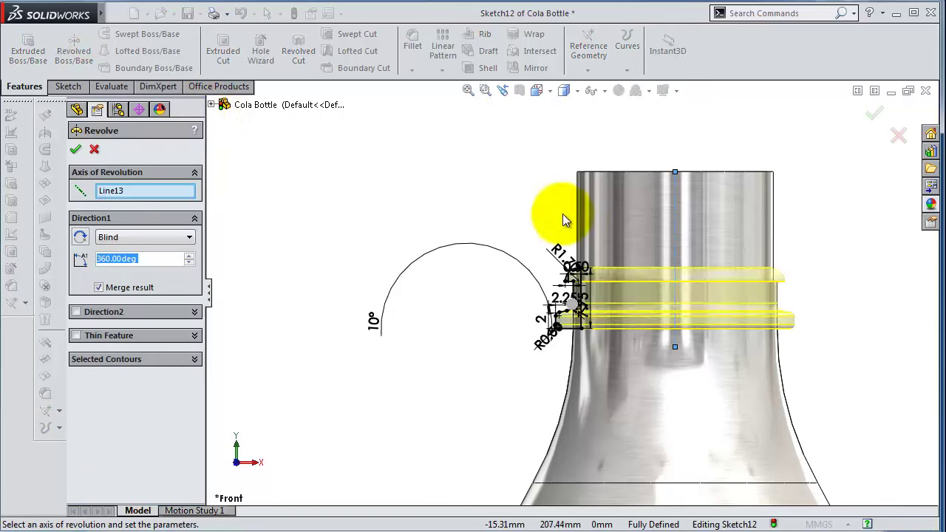
left_click(875, 112)
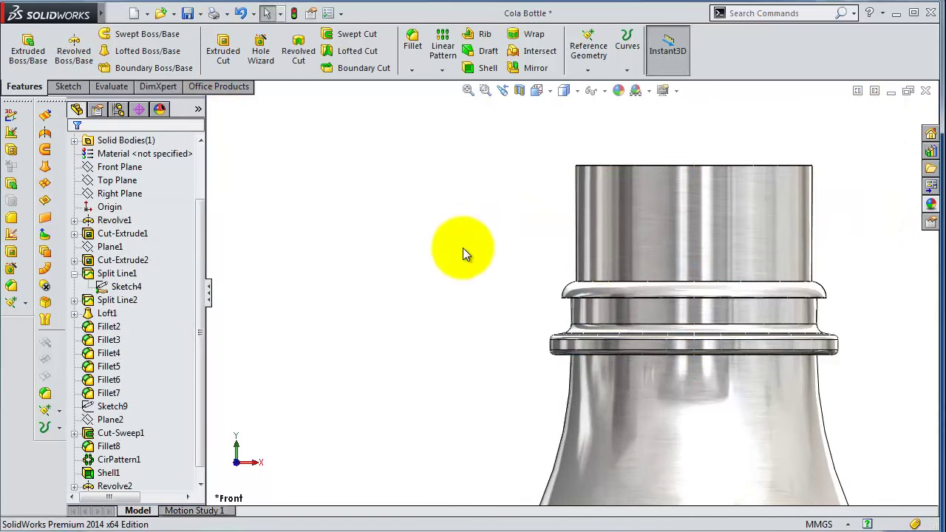
mouse_move(462, 250)
middle_mouse_down()
mouse_move(494, 356)
mouse_move(473, 313)
mouse_move(473, 195)
mouse_move(628, 260)
mouse_move(699, 318)
mouse_move(617, 285)
middle_mouse_up()
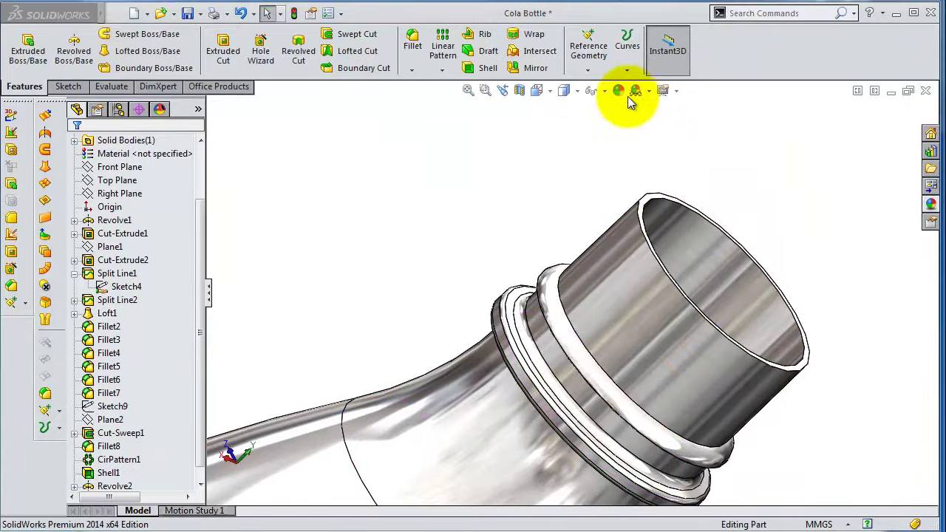
Start a new reference plane referencing the neck's top rim face
left_click(587, 71)
left_click(581, 85)
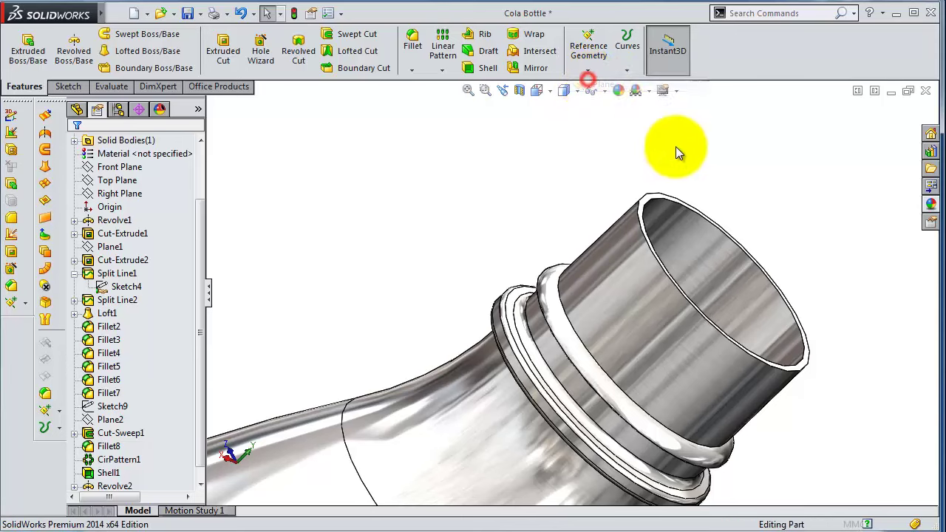
scroll(666, 188, "down", 2)
scroll(666, 187, "down", 1)
left_click(603, 242)
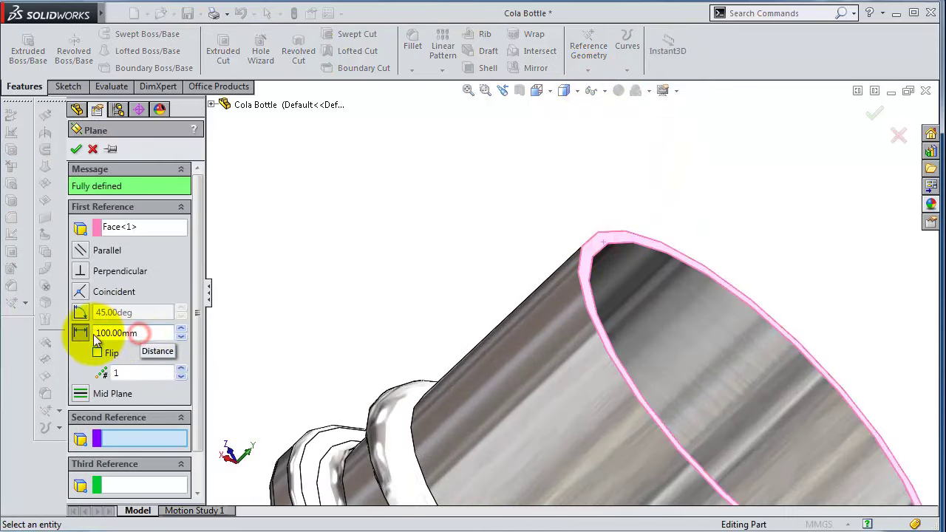
Create Plane3 offset 1.5 mm from the rim face, flipped to the other side
left_click(148, 331)
type("1.5")
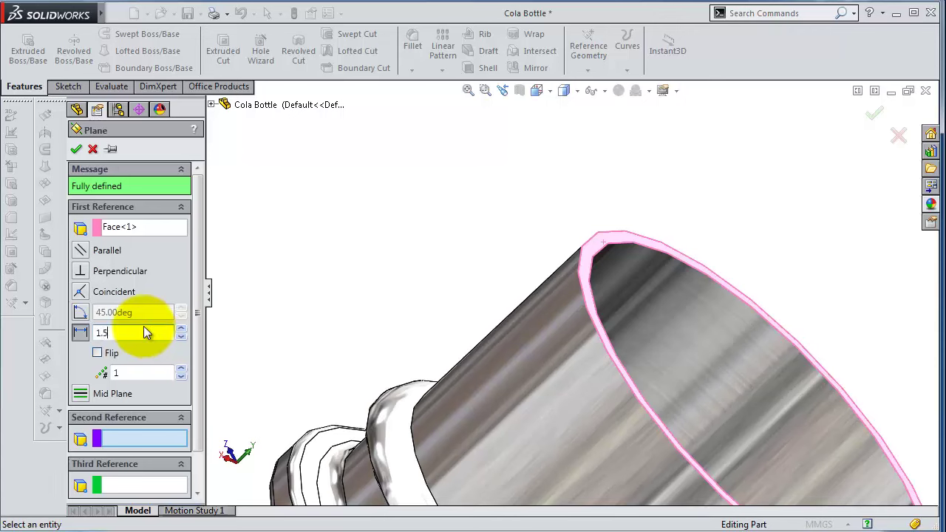
left_click(77, 354)
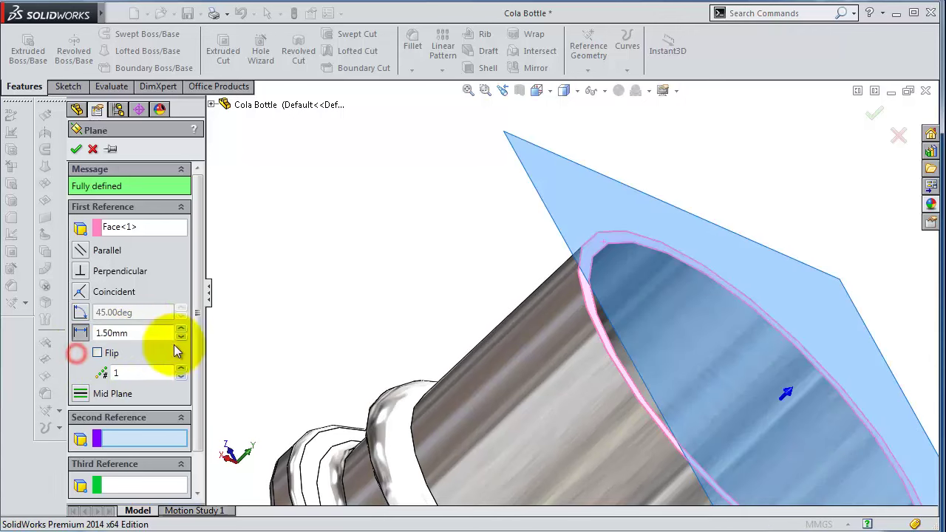
left_click(96, 353)
left_click(76, 150)
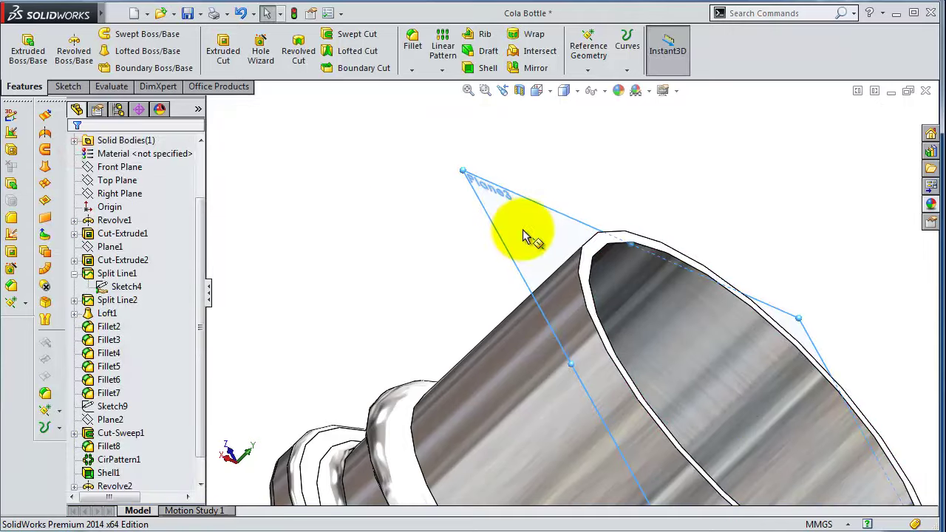
Sketch on Plane3 and convert the rim edge into a 25 mm circle
left_click(524, 225)
left_click(410, 178)
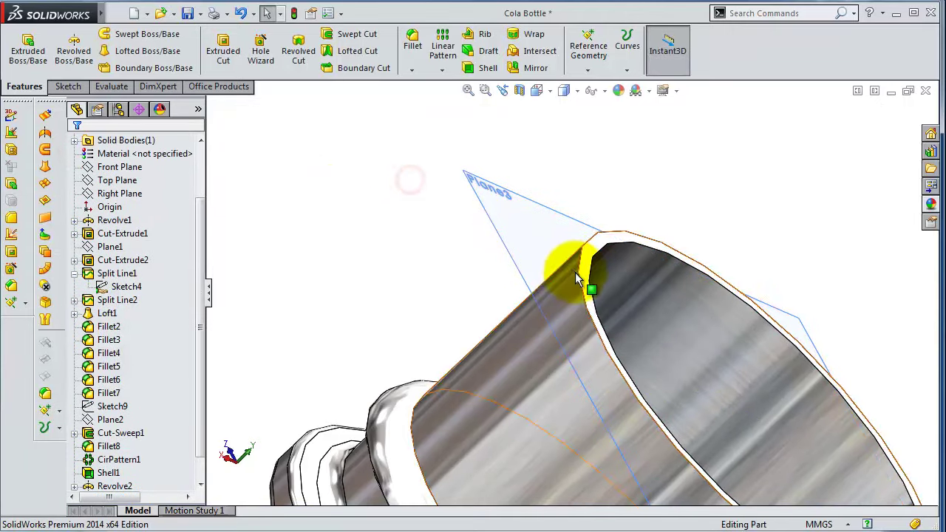
left_click(538, 258)
left_click(594, 212)
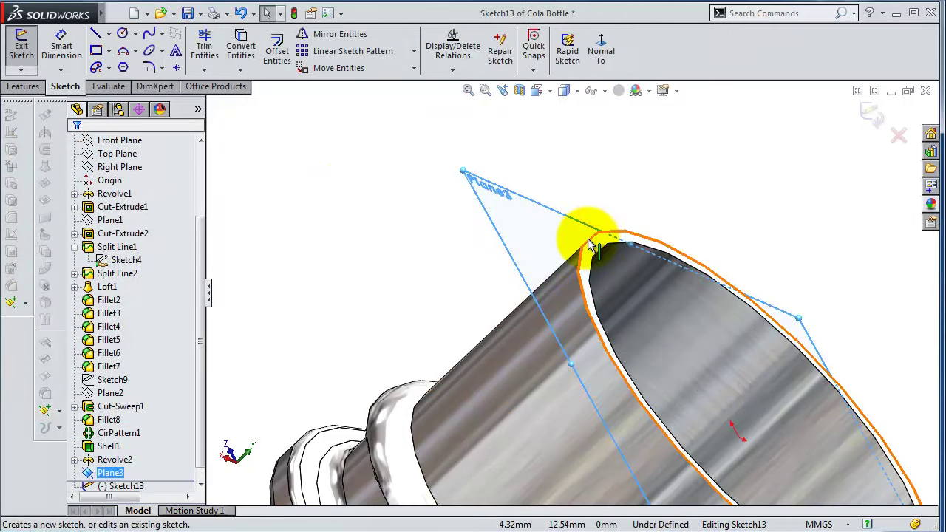
left_click(589, 236)
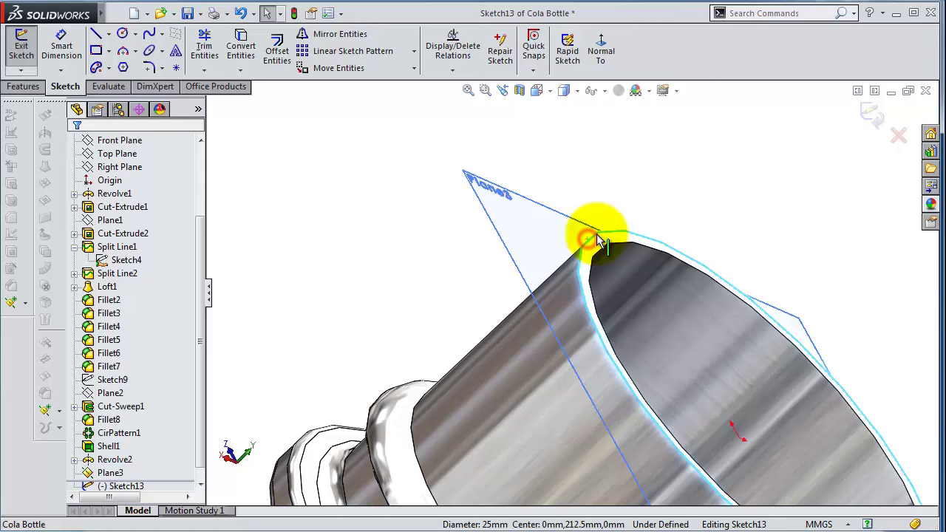
left_click(238, 49)
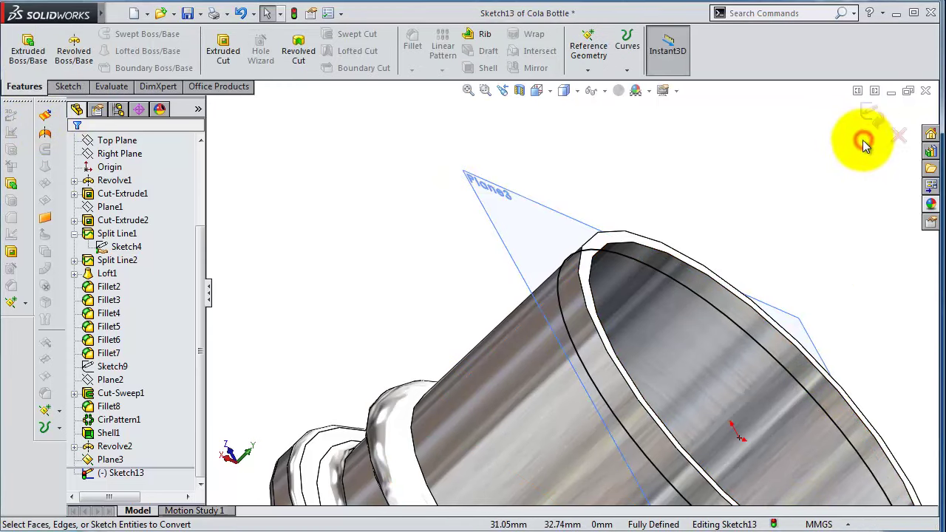
left_click(866, 115)
left_click(584, 74)
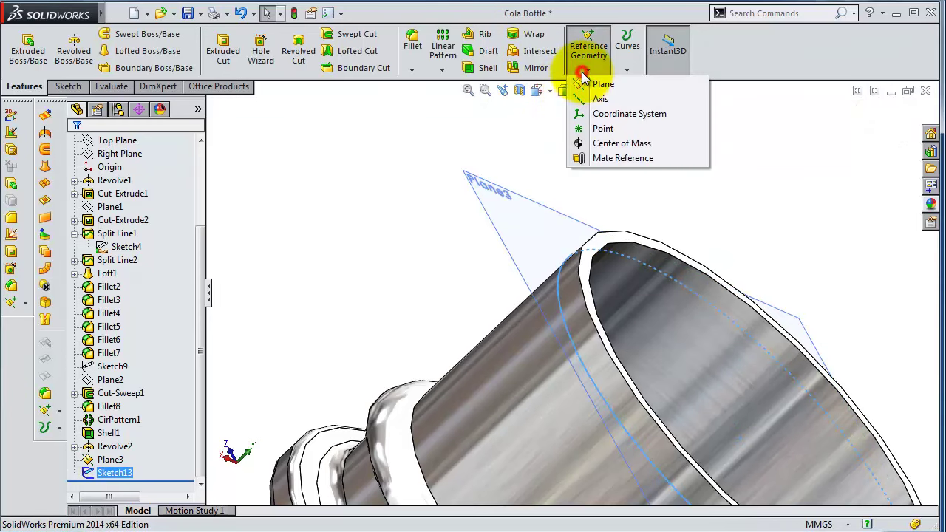
mouse_move(627, 51)
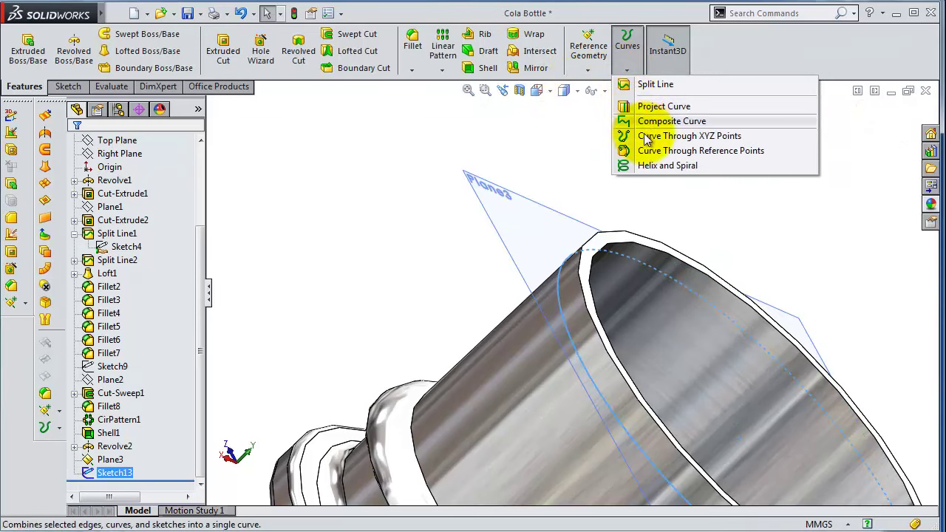
Build Helix/Spiral1 on the rim circle with 3 mm pitch and 2.4 revolutions
left_click(652, 164)
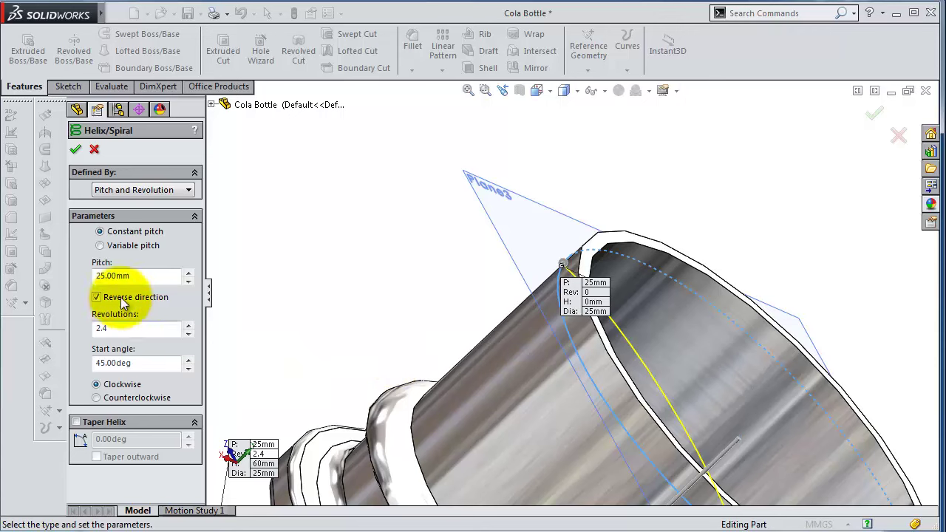
double_click(131, 275)
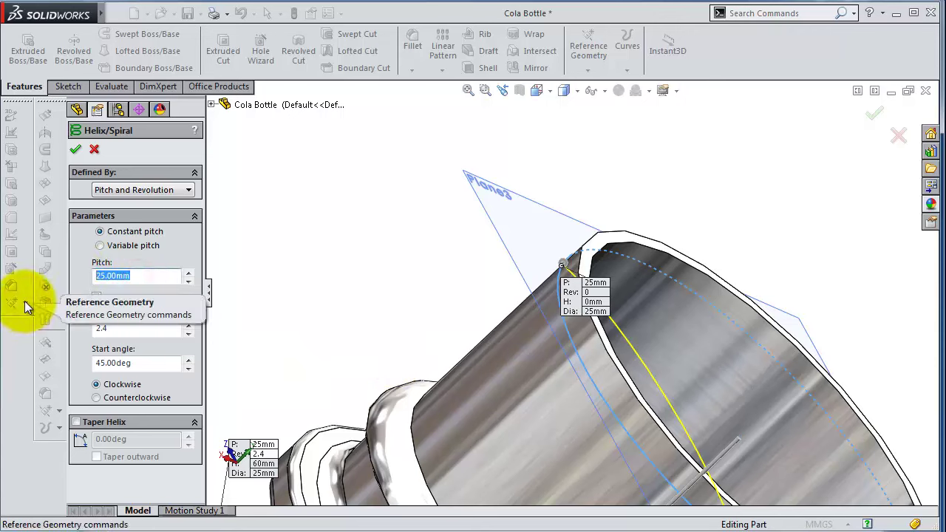
type("3")
left_click(75, 316)
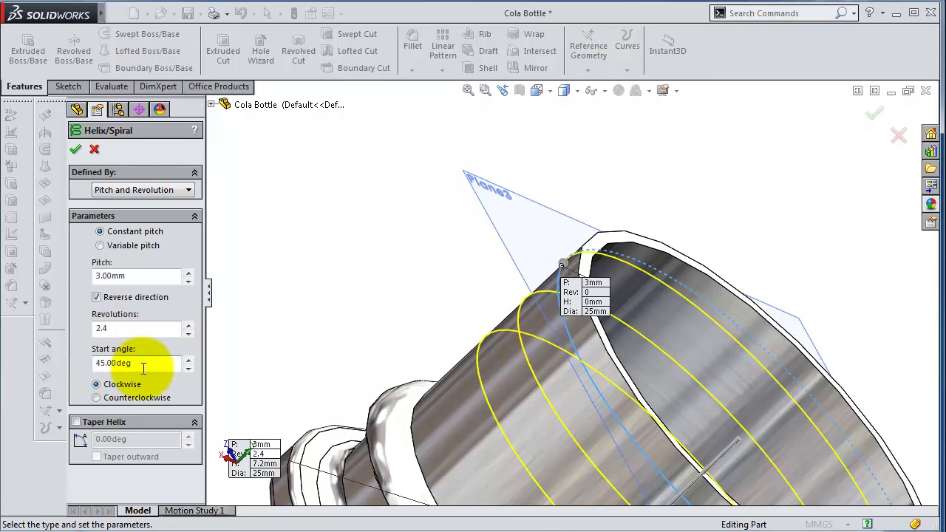
left_click(75, 150)
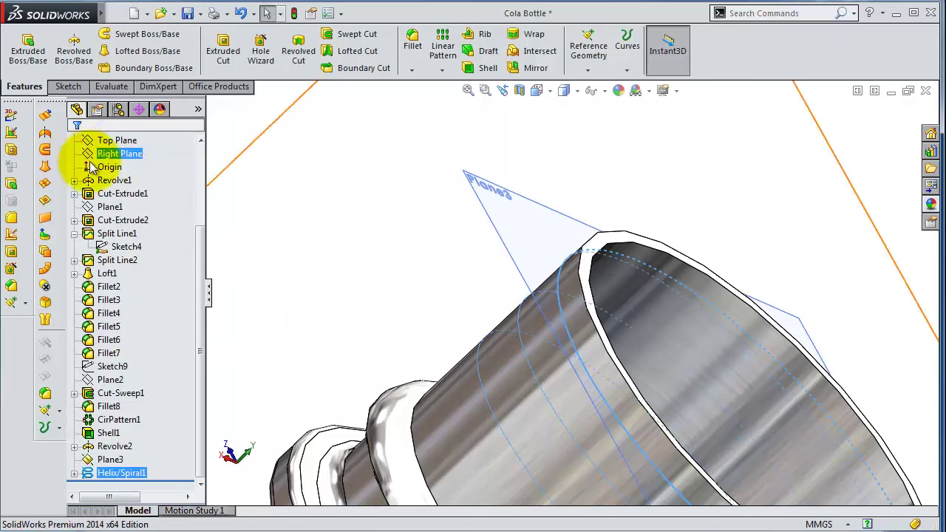
middle_click_drag(470, 303, 447, 267)
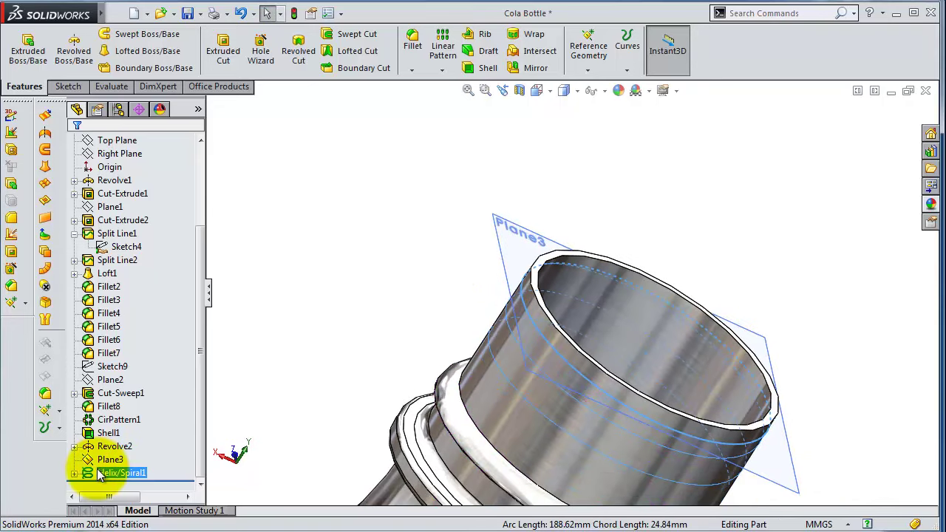
Start a sketch on the Right Plane and view it face-on
left_click(126, 153)
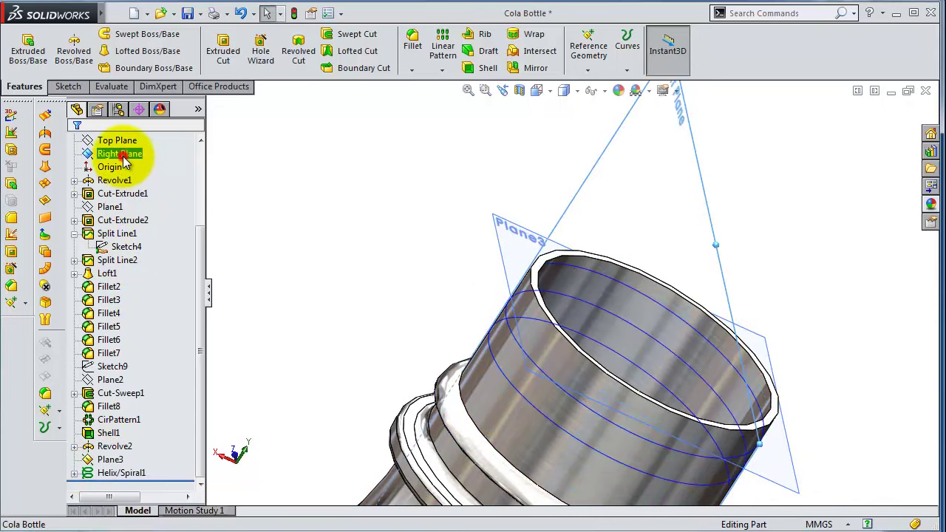
left_click(128, 139)
left_click(601, 48)
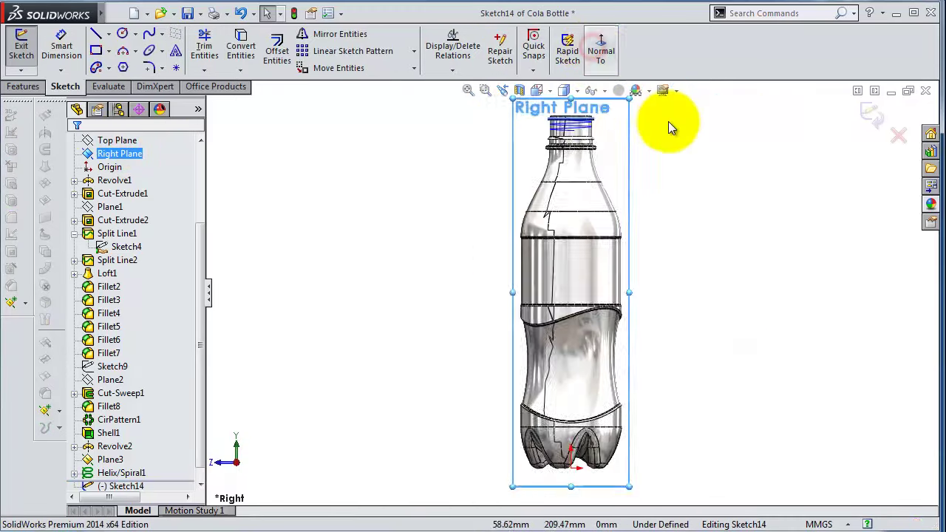
scroll(507, 137, "down", 5)
scroll(500, 157, "down", 3)
scroll(503, 161, "down", 3)
scroll(500, 171, "down", 1)
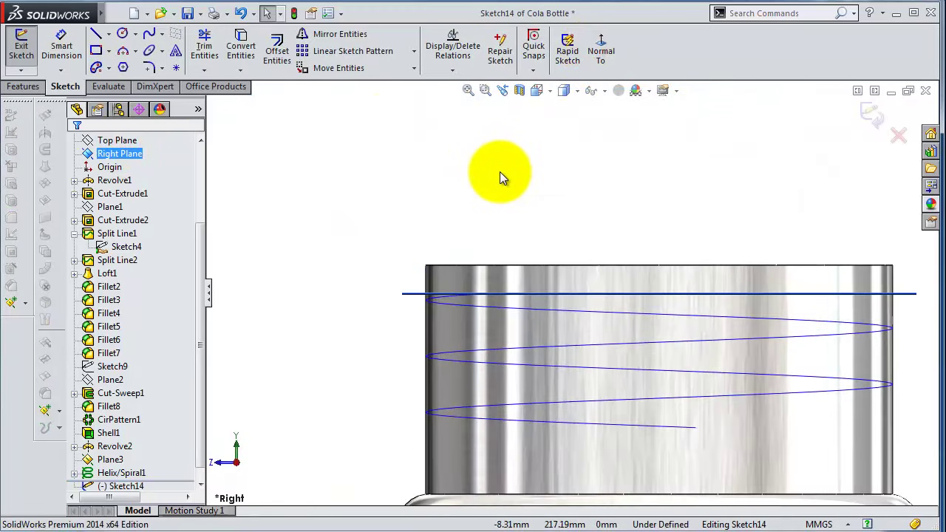
Draw a closed trapezoidal thread profile against the neck wall
left_click(97, 37)
scroll(439, 281, "down", 2)
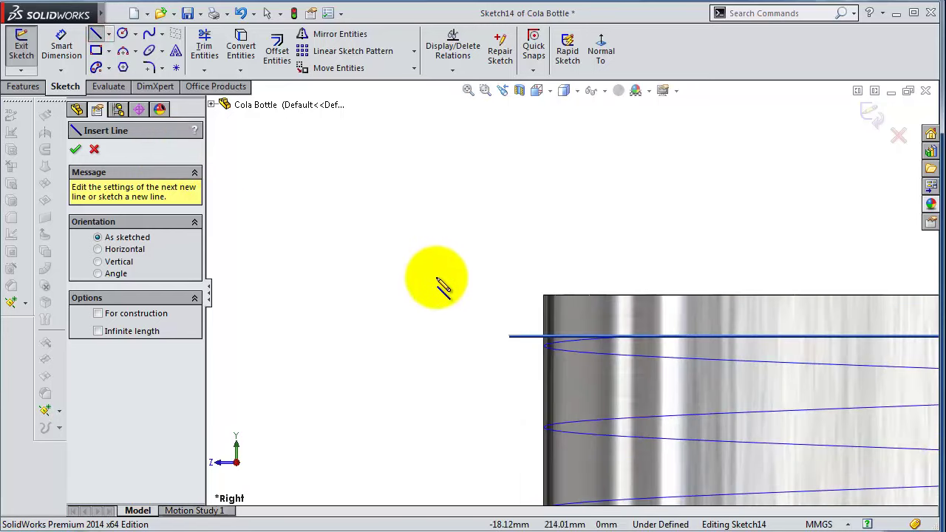
left_click(542, 312)
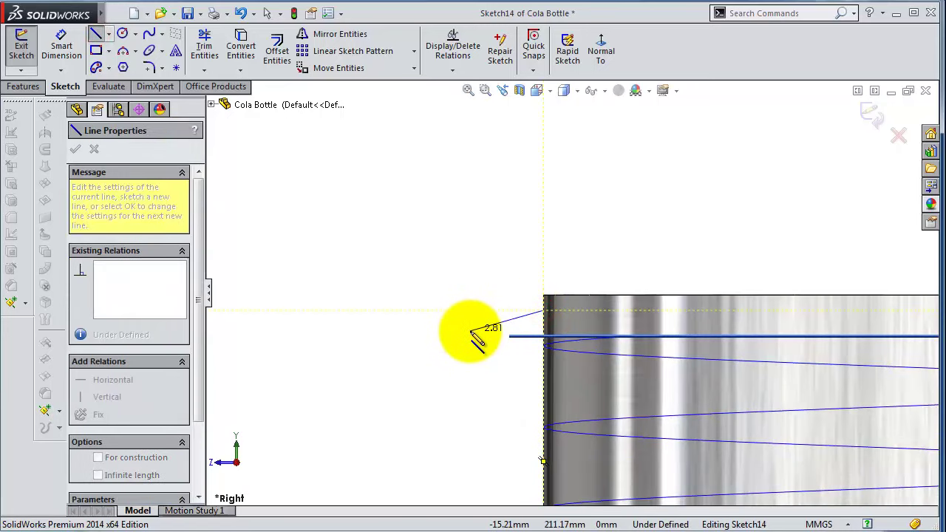
left_click(473, 325)
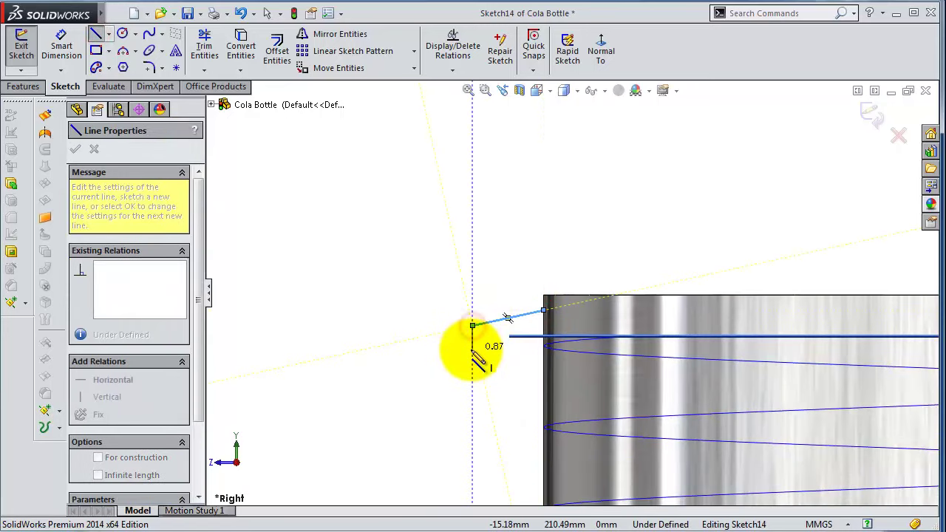
left_click(472, 354)
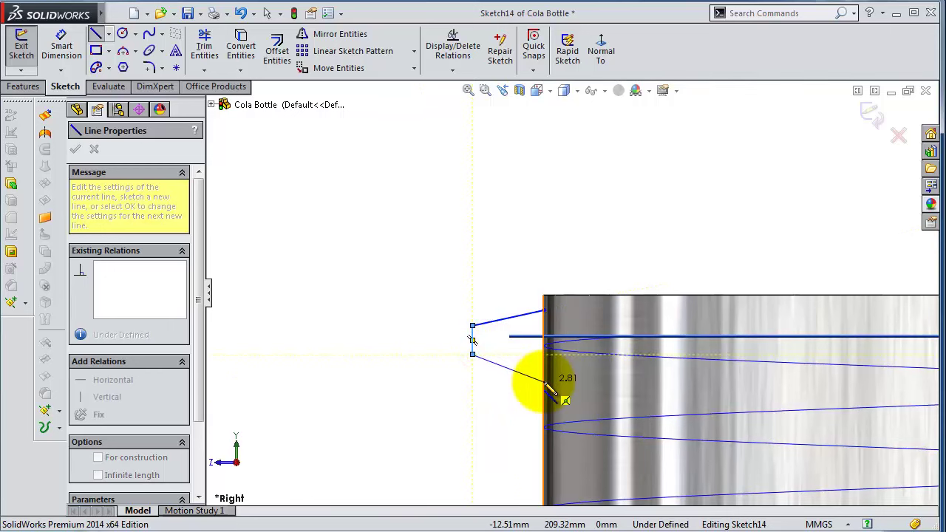
left_click(544, 380)
left_click(545, 311)
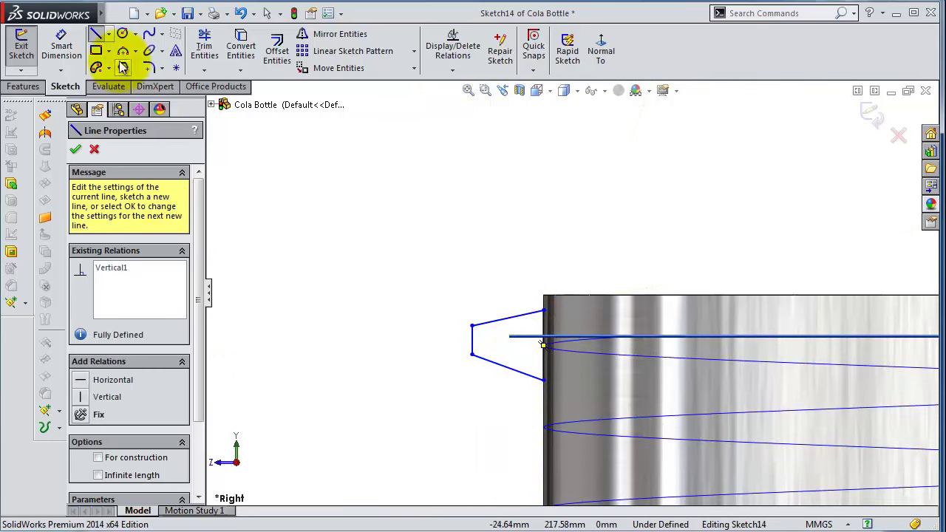
Dimension the profile: 30° between slanted sides, 1.50 mm side length, 1.15 mm width
left_click(61, 40)
left_click(504, 319)
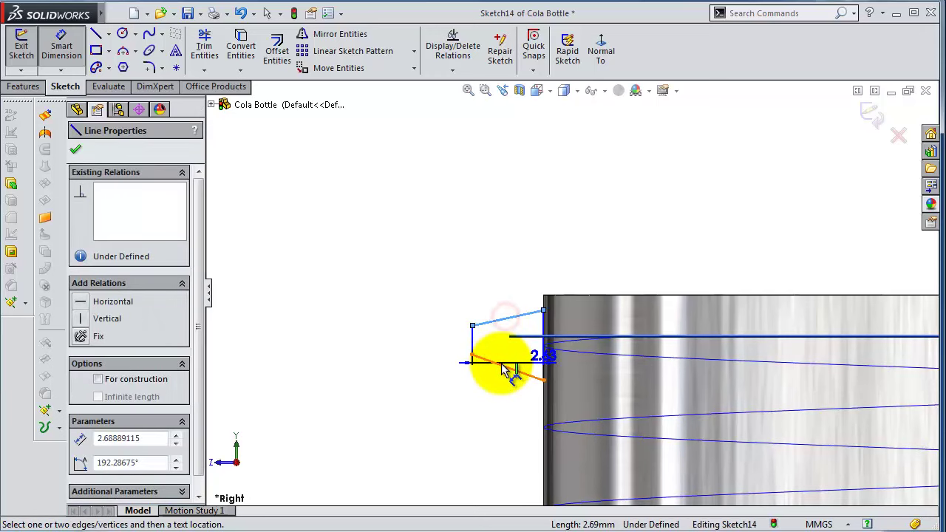
left_click(501, 365)
left_click(498, 340)
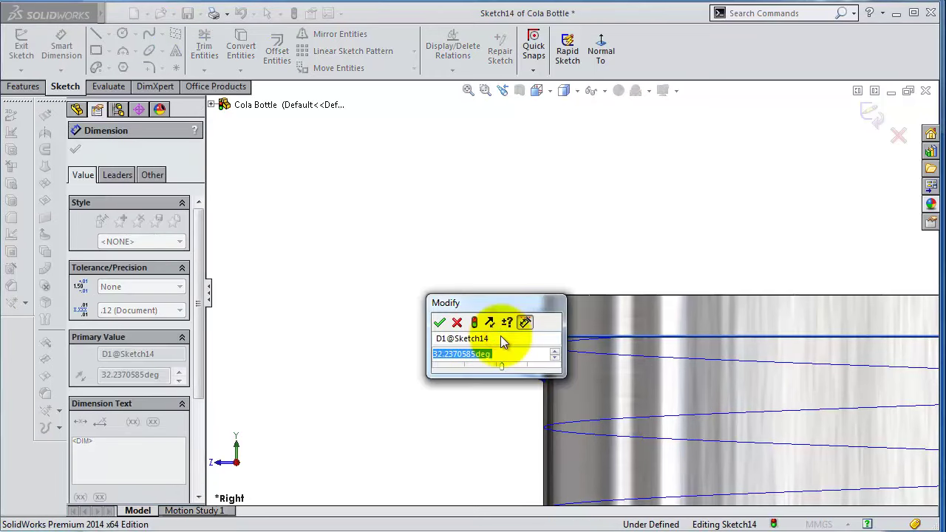
type("30")
key("Return")
left_click(472, 339)
left_click(444, 338)
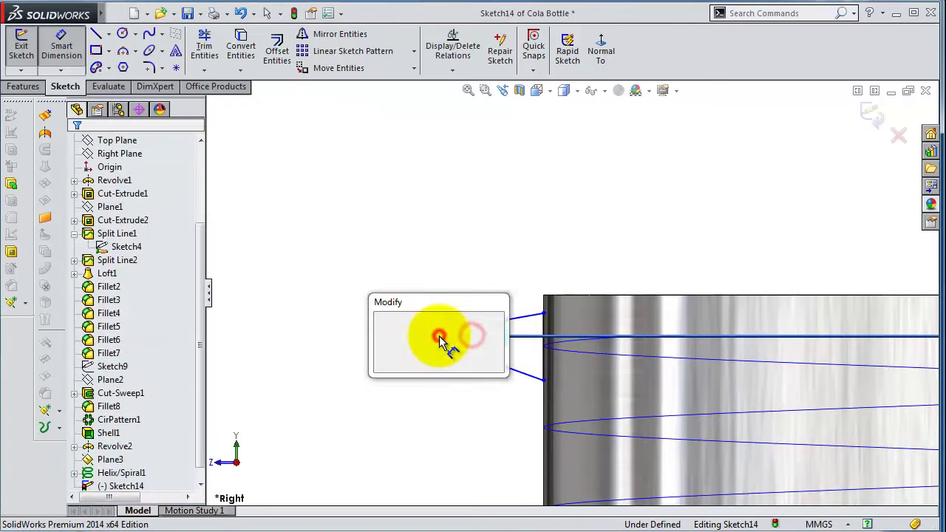
type("1.5")
key("Return")
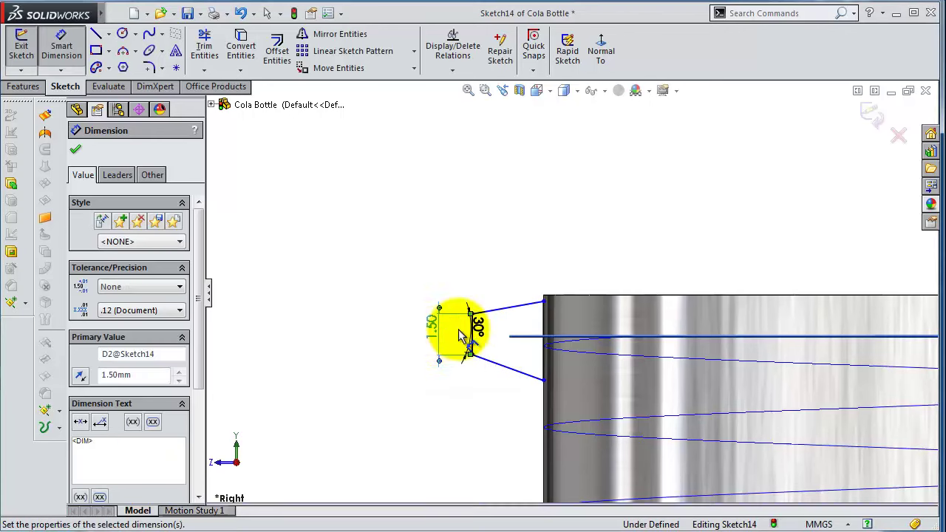
left_click(516, 314)
left_click(519, 255)
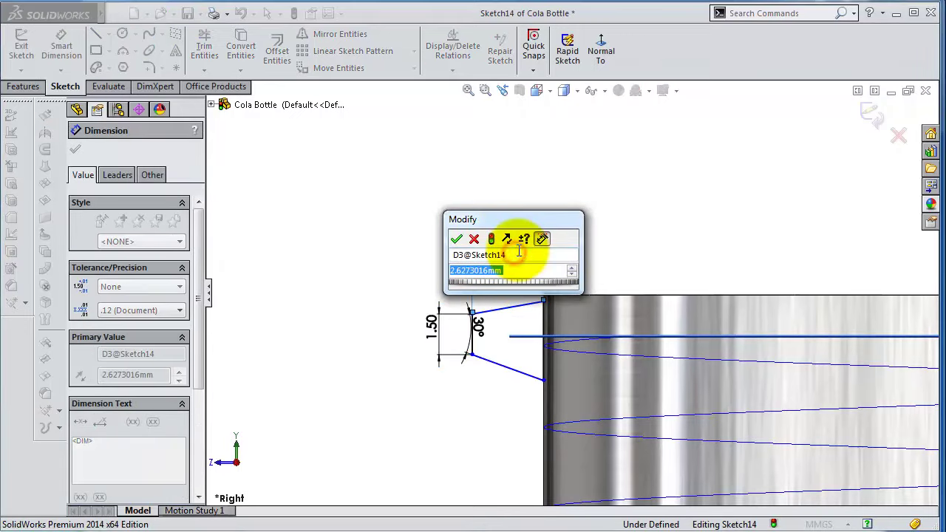
type("1.15")
key("Return")
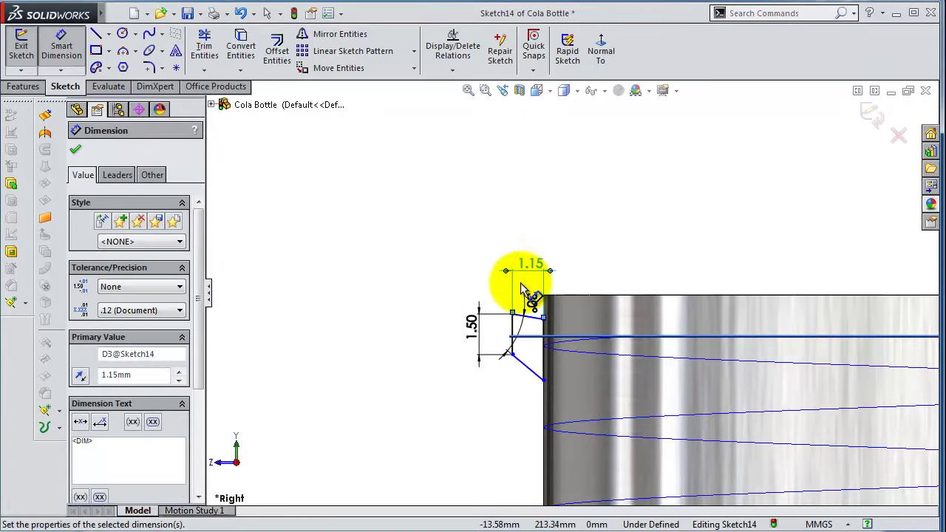
Add a horizontal centerline and make the slanted sides symmetric about it
left_click(108, 34)
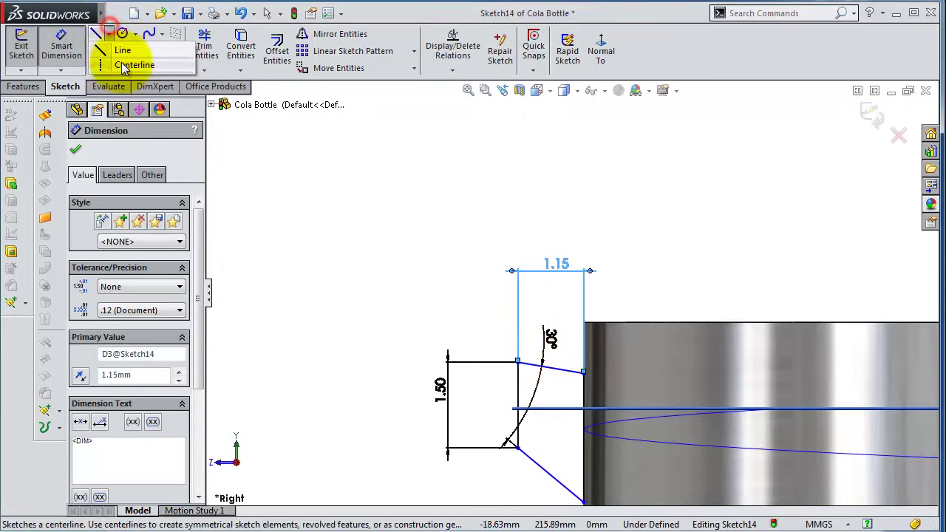
left_click(125, 55)
left_click(518, 406)
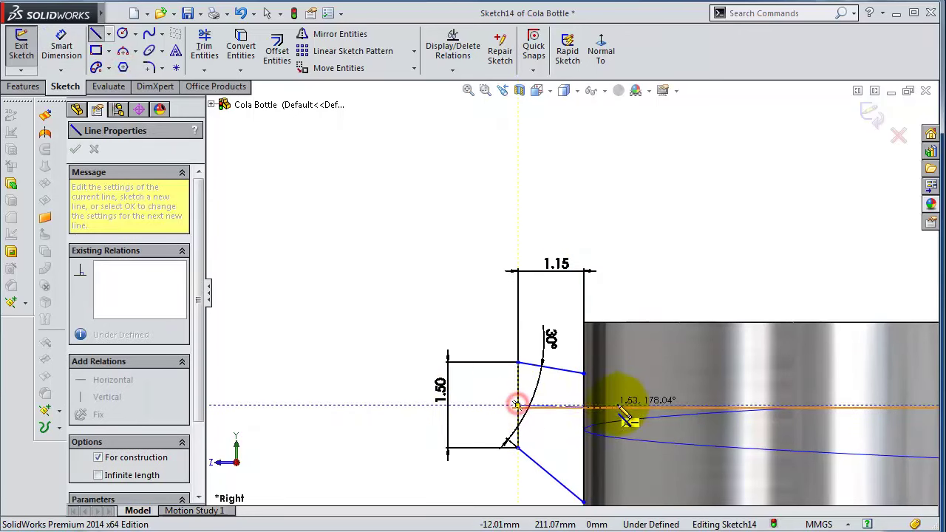
left_click(624, 406)
key("Escape")
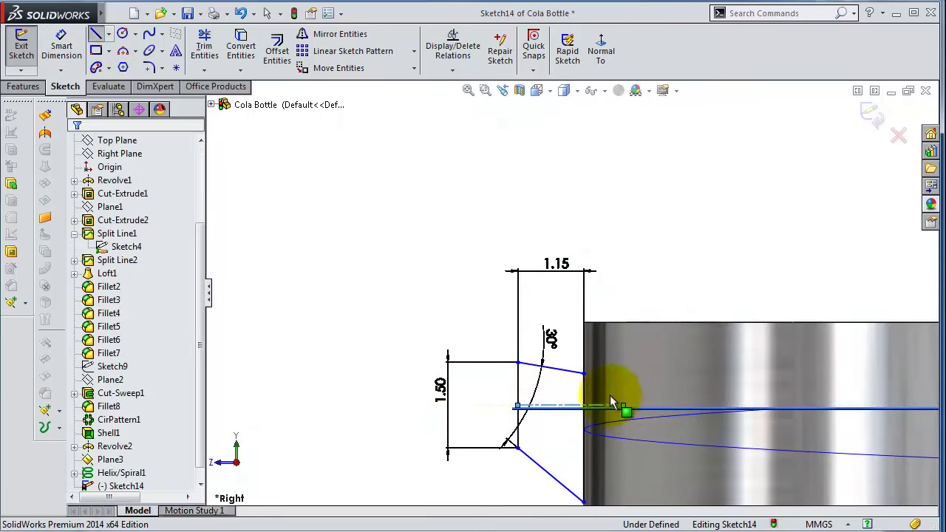
scroll(562, 381, "down", 3)
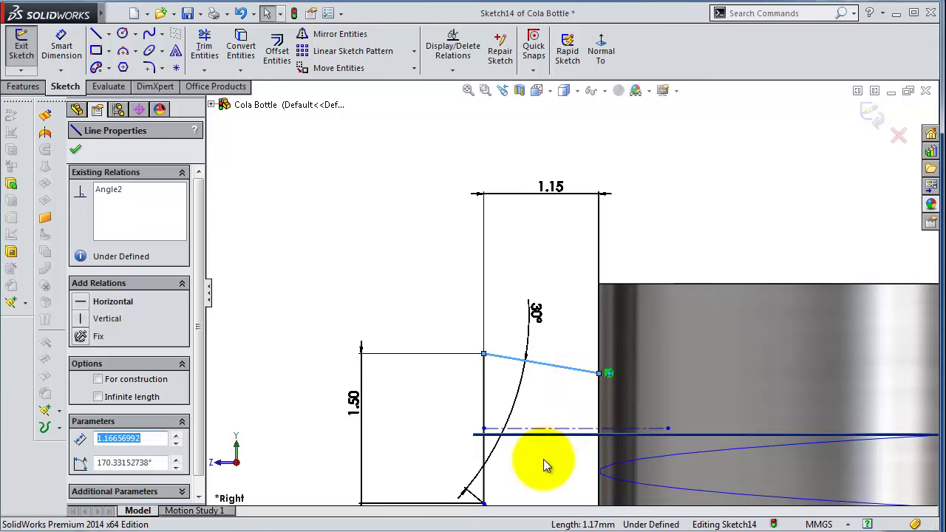
left_click(556, 435, "ctrl")
key("z")
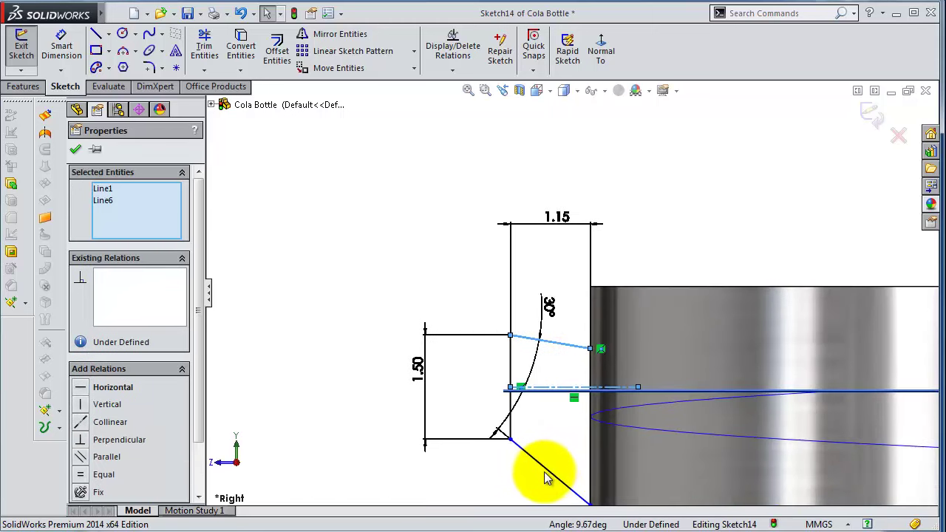
left_click(545, 478, "ctrl")
left_click(671, 411)
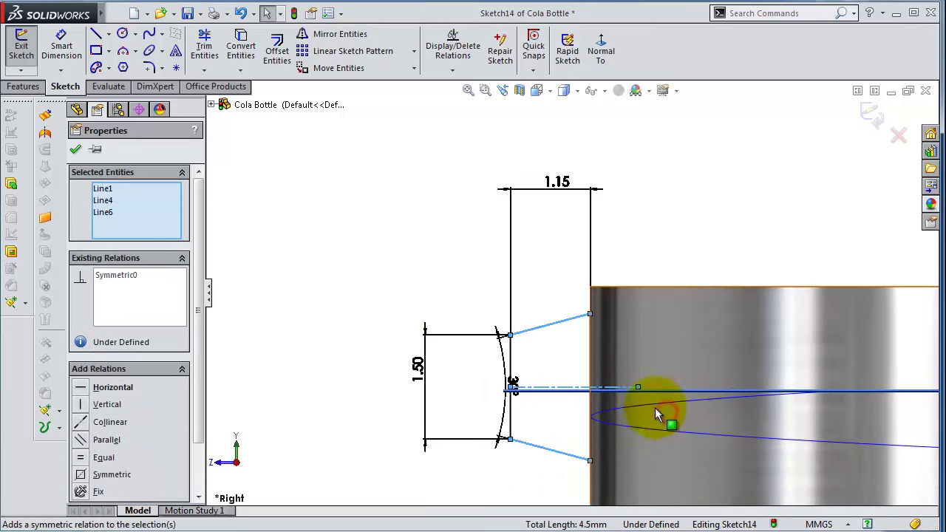
left_click(402, 311)
Replace the 1.50 height dimension with a length dimension on the right vertical line
scroll(545, 327, "down", 2)
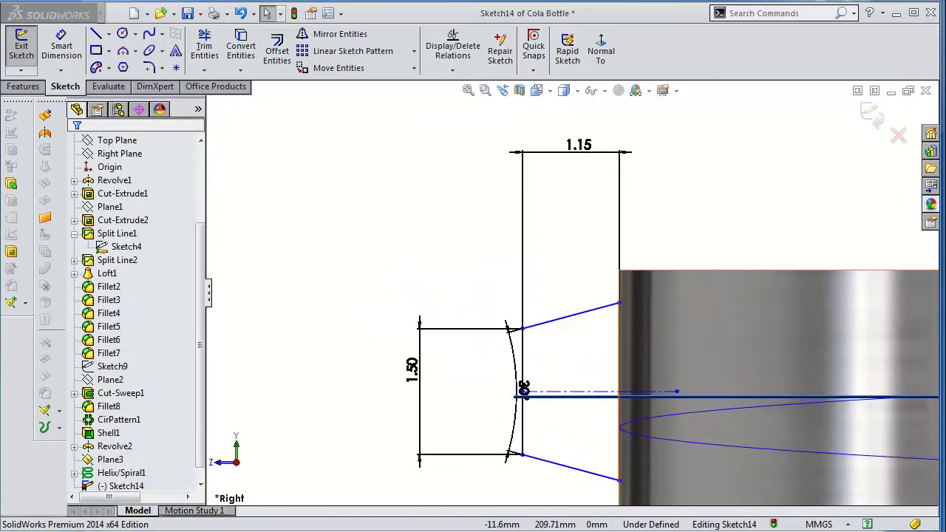
left_click(414, 368)
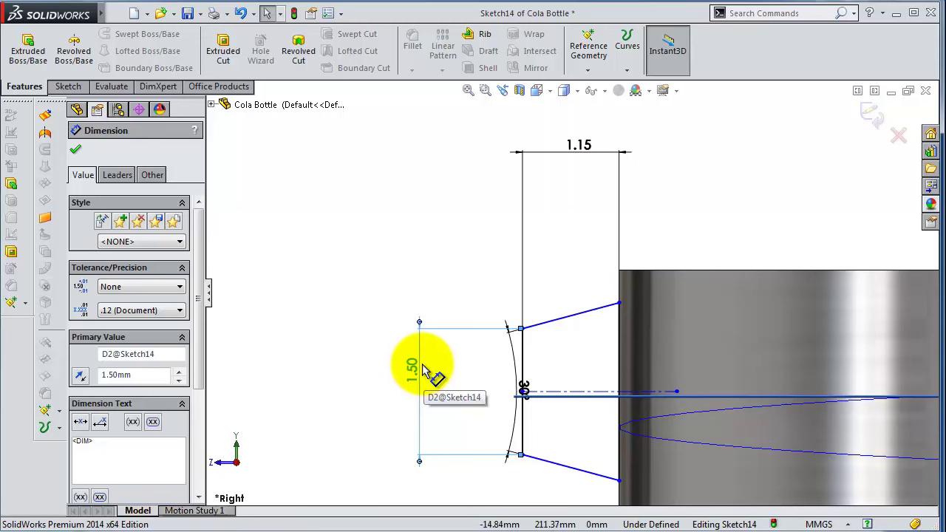
key("Delete")
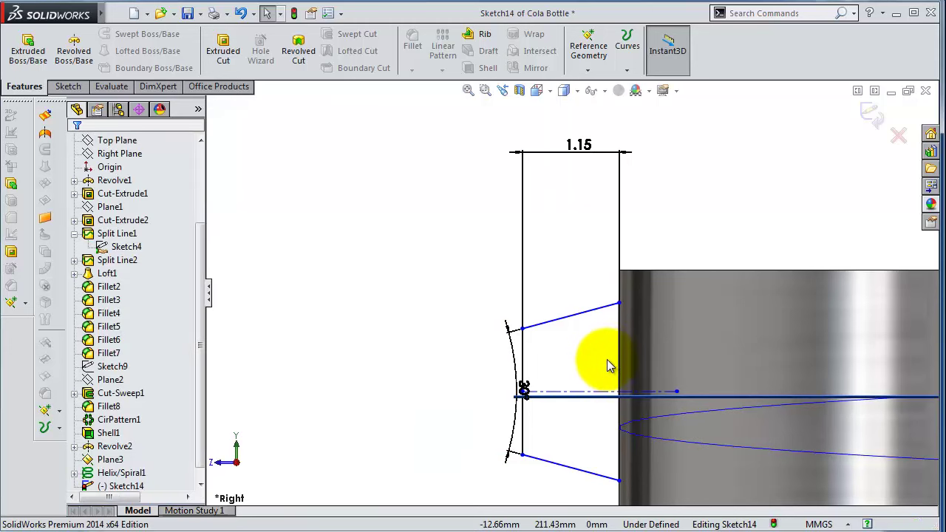
left_click(622, 362)
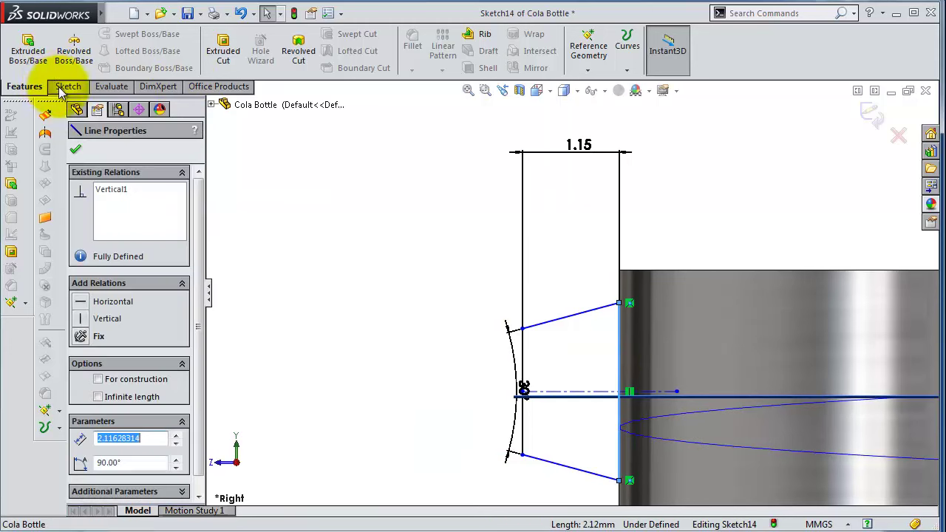
left_click(65, 86)
left_click(62, 51)
left_click(622, 362)
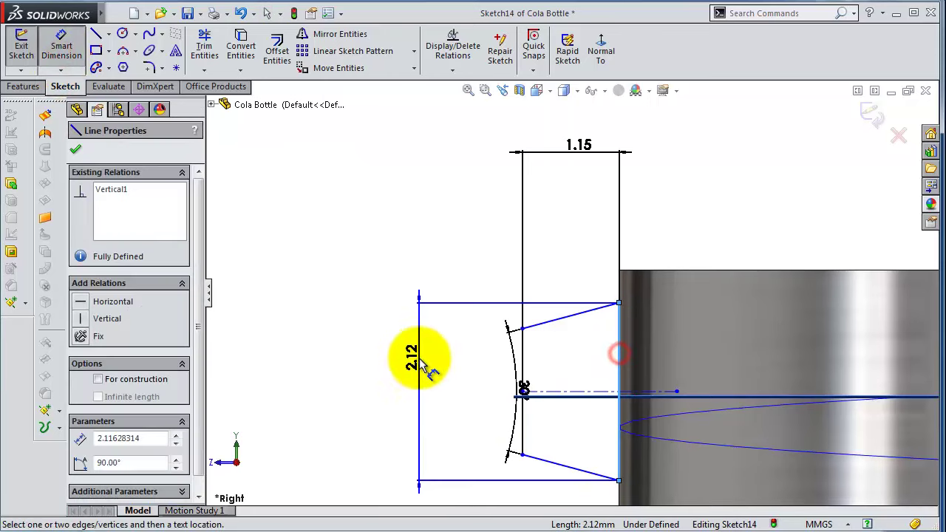
left_click(417, 359)
key("Return")
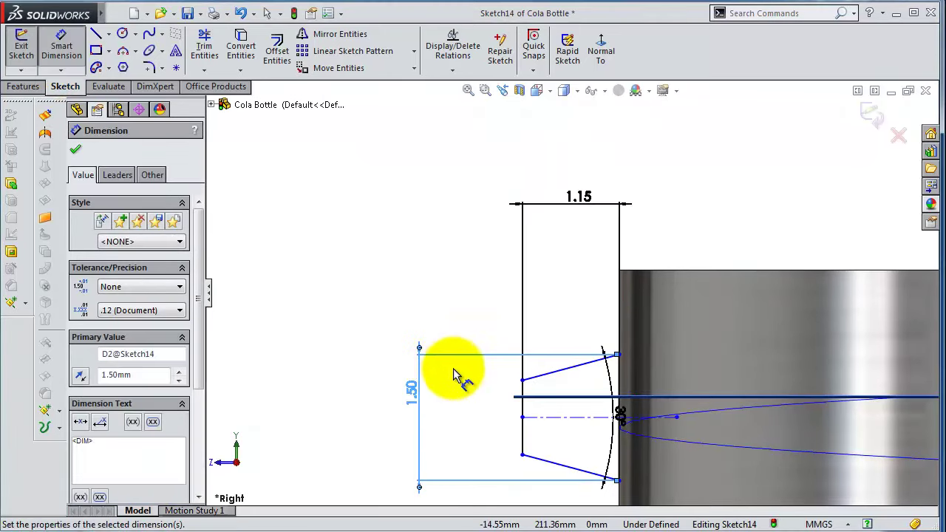
key("Escape")
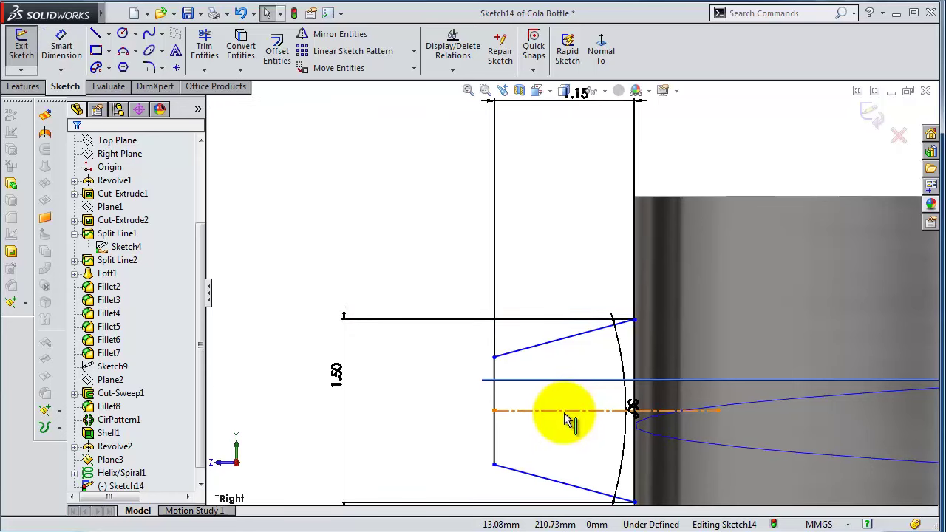
Dimension the centerline 1.50 mm from the bottle's top edge and exit the sketch
left_click(563, 410)
left_click(539, 391)
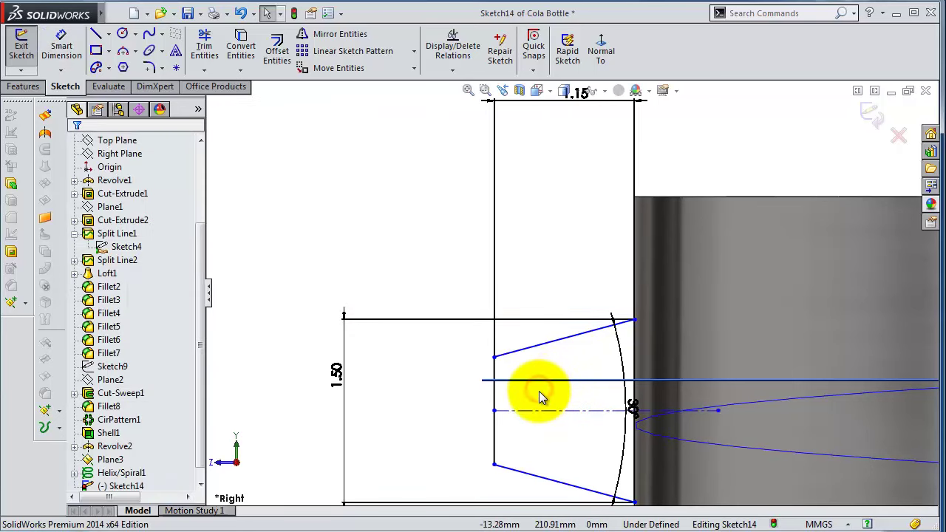
left_click(546, 411)
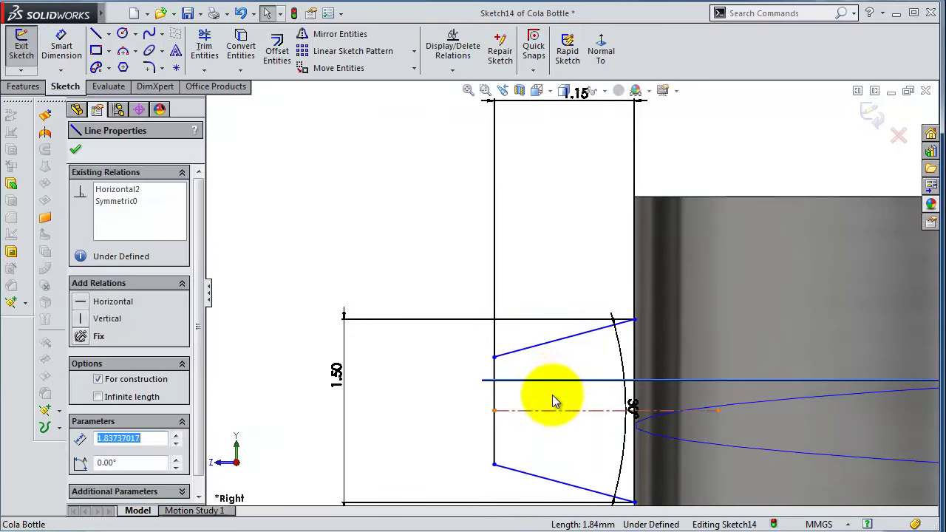
key("Escape")
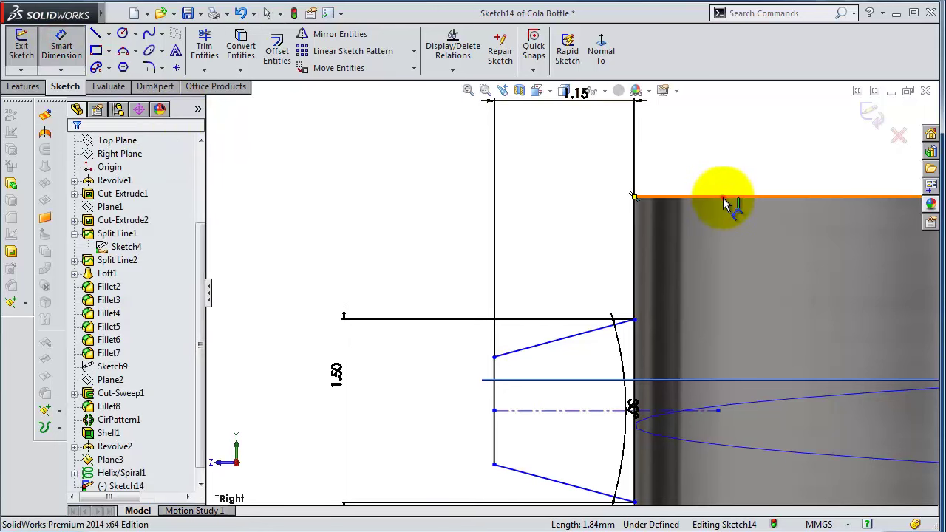
left_click(725, 200)
left_click(560, 411)
left_click(433, 386)
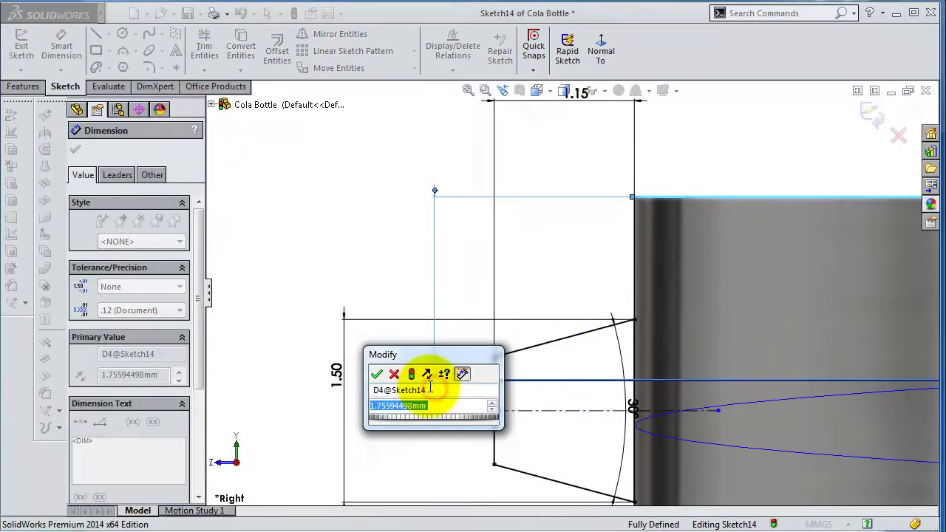
type("1.5")
key("Return")
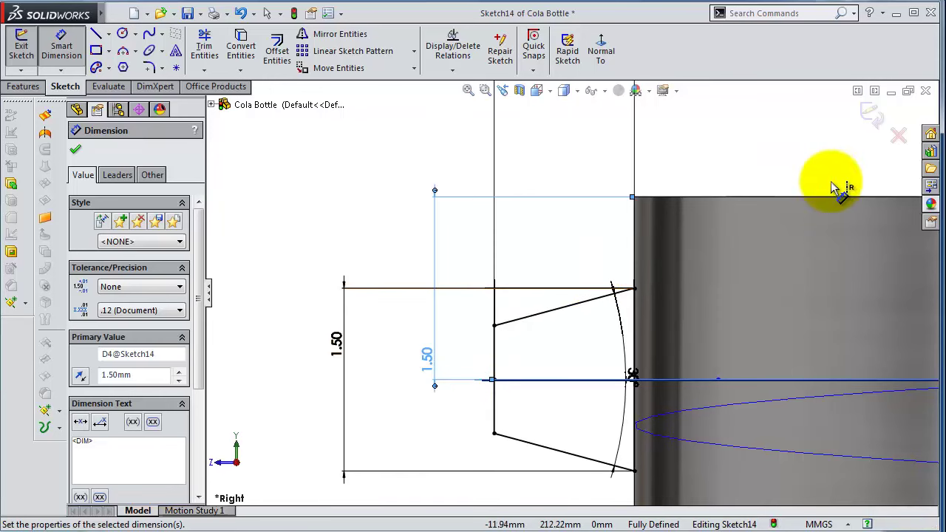
left_click(863, 116)
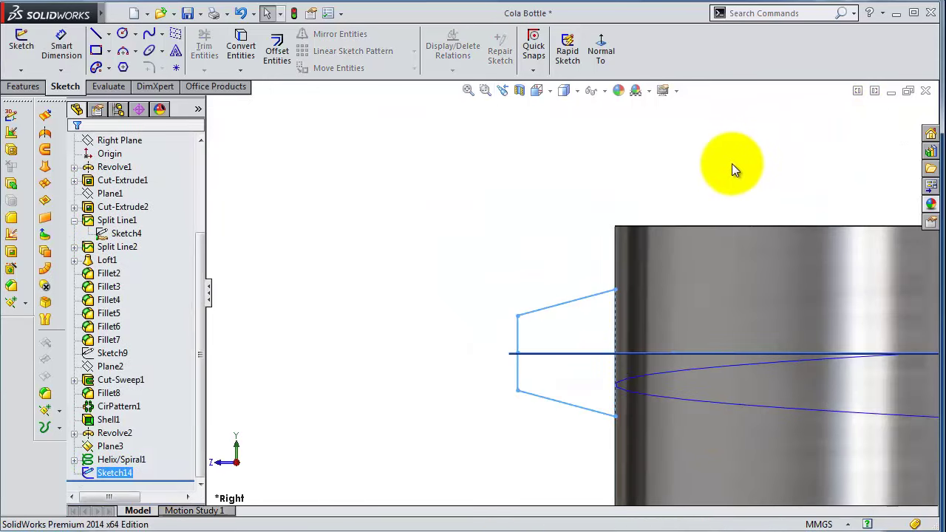
Sweep the thread profile sketch along Helix/Spiral1 to form Sweep1 around the neck
left_click(23, 87)
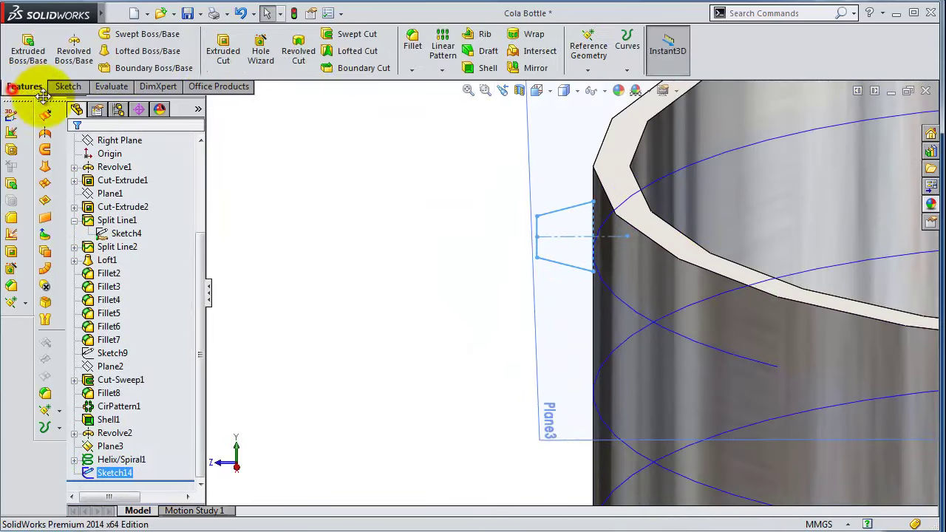
left_click(146, 35)
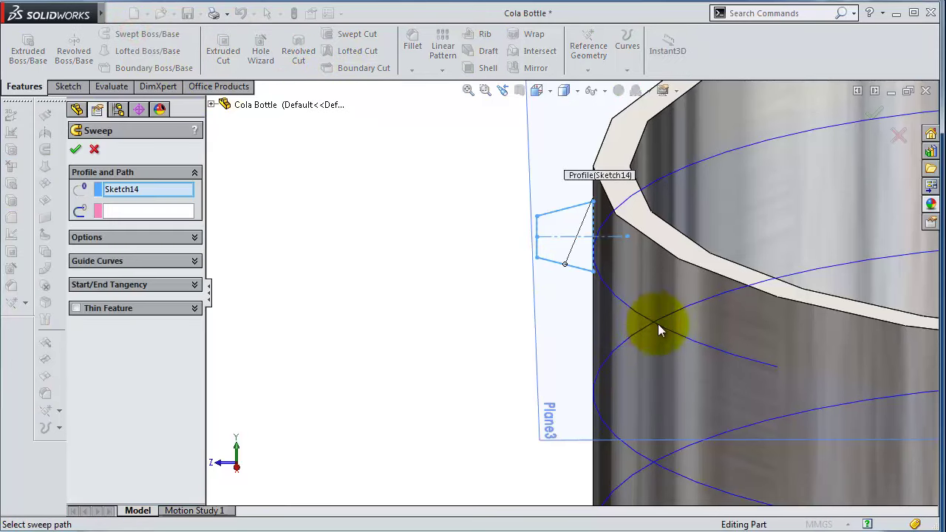
left_click(622, 301)
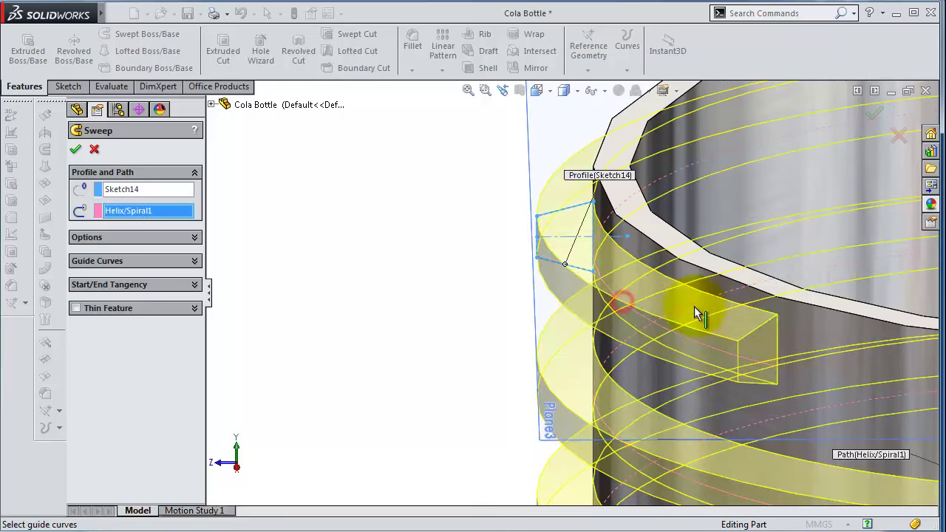
left_click(877, 113)
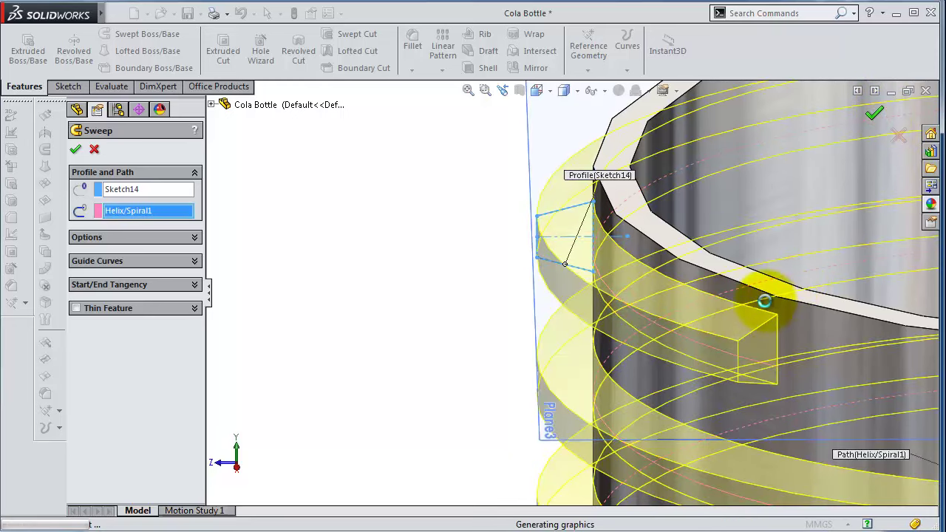
scroll(500, 355, "up", 3)
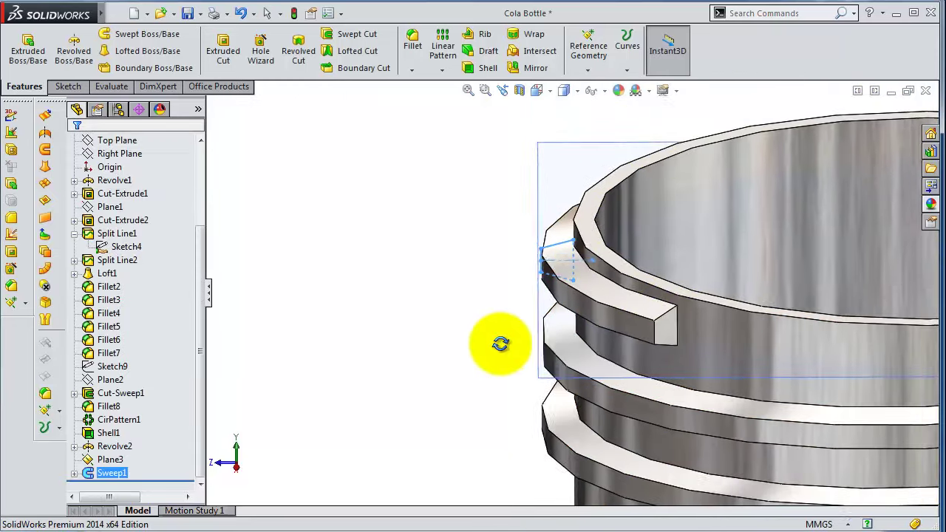
scroll(489, 318, "down", 5)
middle_click_drag(511, 302, 554, 338)
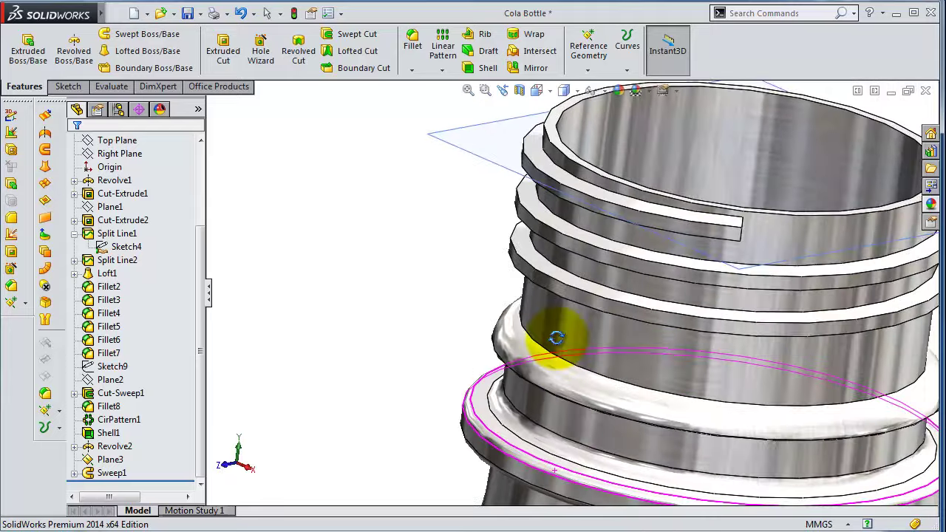
left_click(413, 71)
Start an angle-distance chamfer with a 2 mm distance
left_click(427, 95)
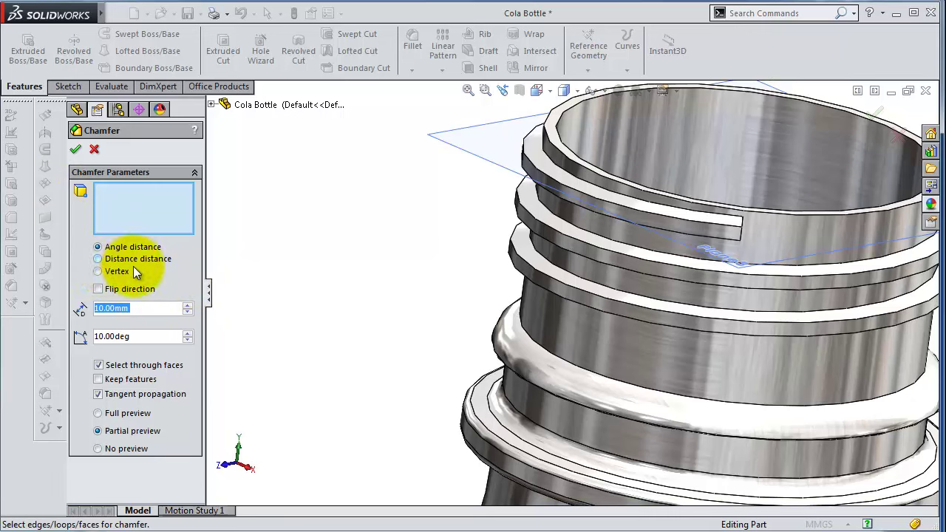
left_click(153, 310)
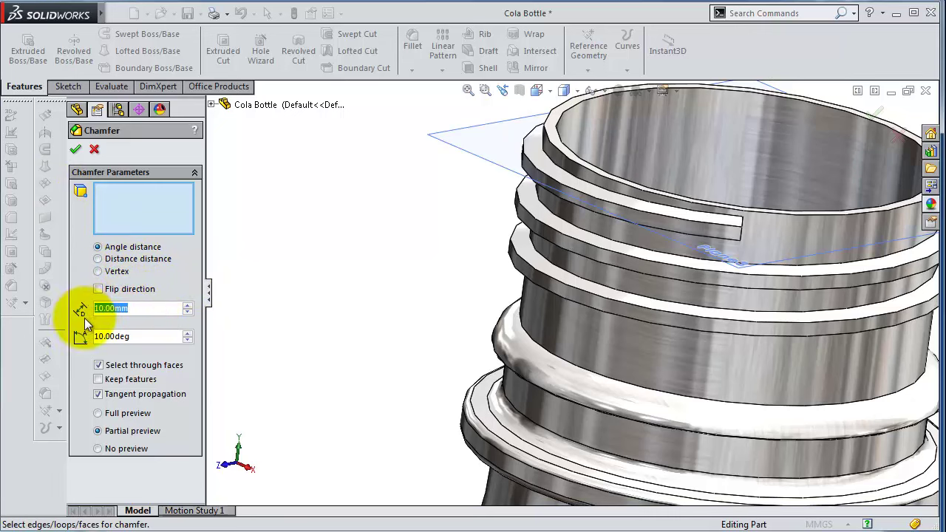
type("2")
key("Tab")
scroll(735, 226, "down", 2)
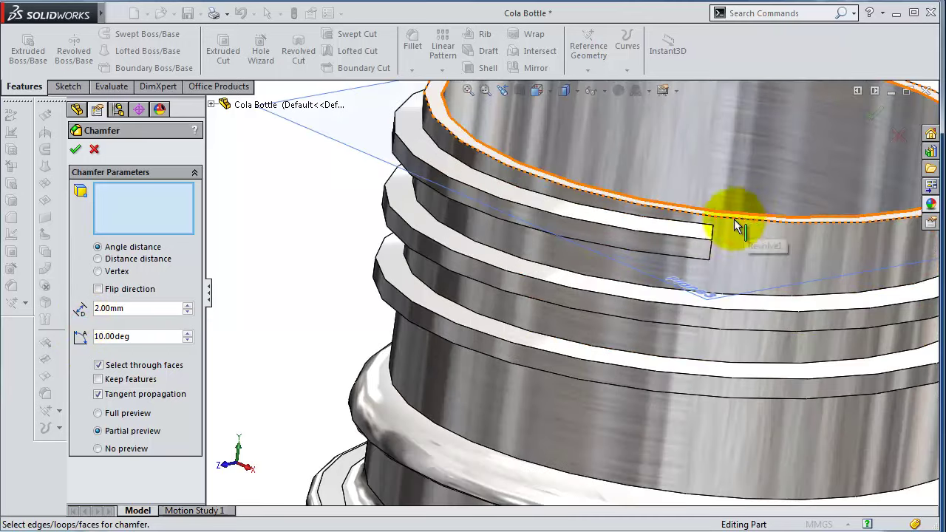
scroll(715, 230, "down", 2)
scroll(710, 230, "up", 1)
Select the four thread-end edges and accept the chamfer
left_click(703, 263)
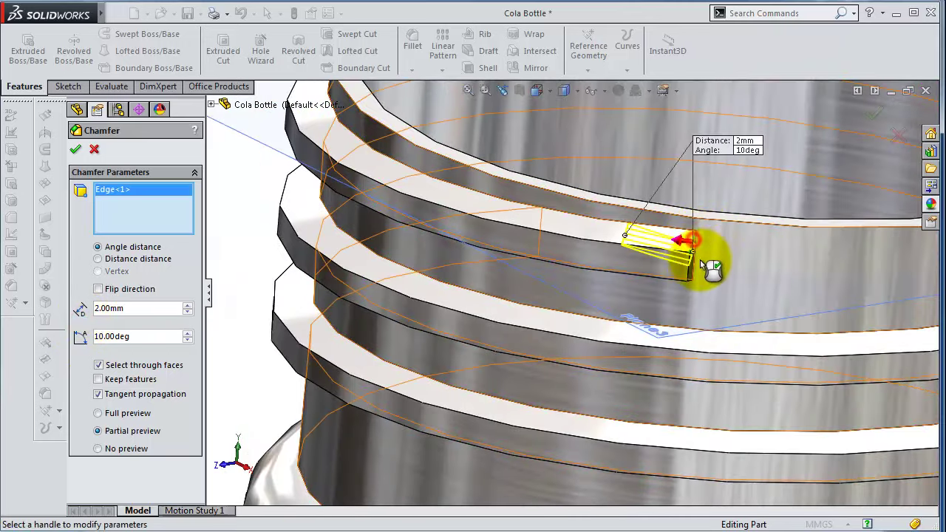
scroll(702, 263, "down", 2)
scroll(697, 260, "down", 2)
scroll(688, 273, "down", 1)
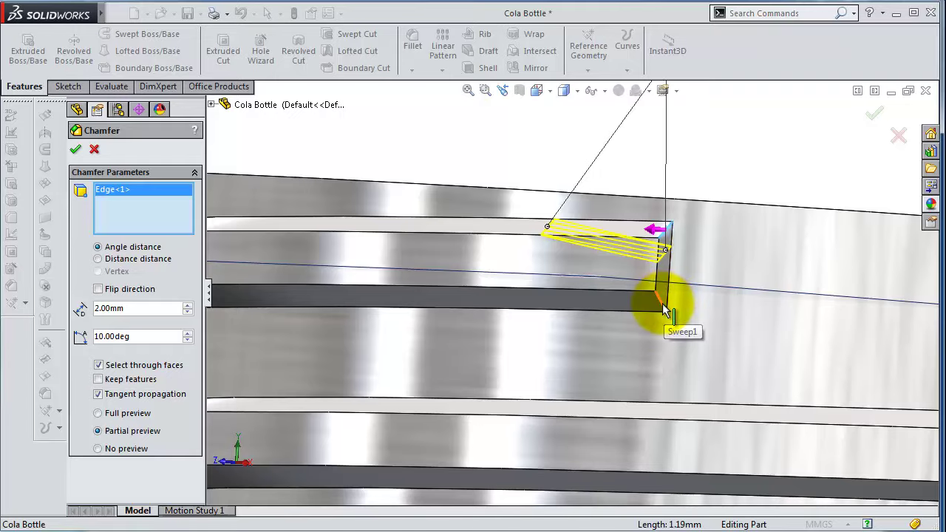
left_click(664, 302)
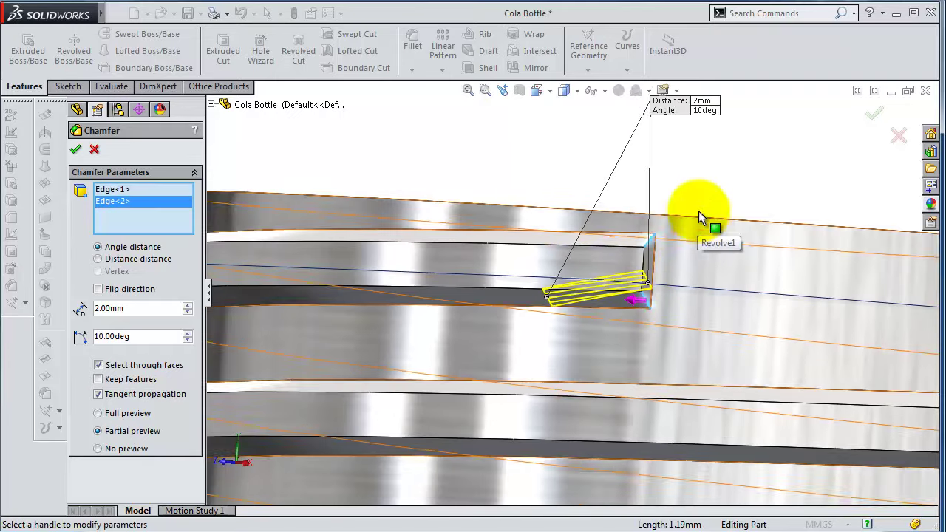
mouse_move(698, 210)
middle_mouse_down()
mouse_move(687, 270)
mouse_move(587, 289)
mouse_move(548, 316)
middle_mouse_up()
scroll(692, 266, "up", 5)
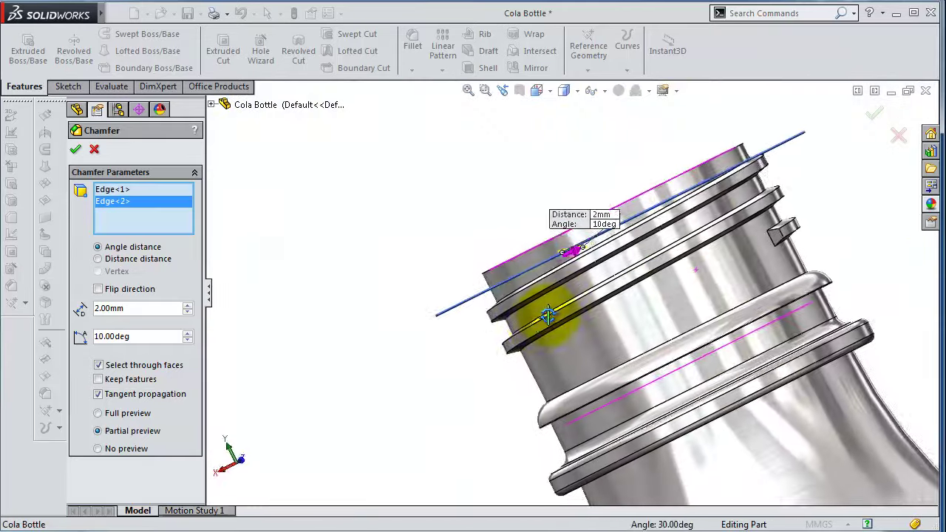
scroll(750, 275, "down", 2)
scroll(749, 214, "down", 3)
left_click(758, 263)
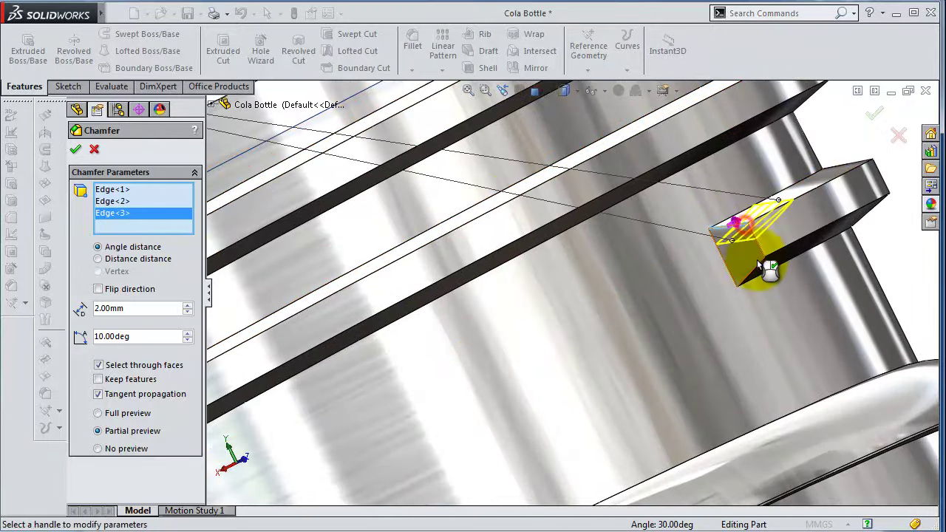
left_click(755, 271)
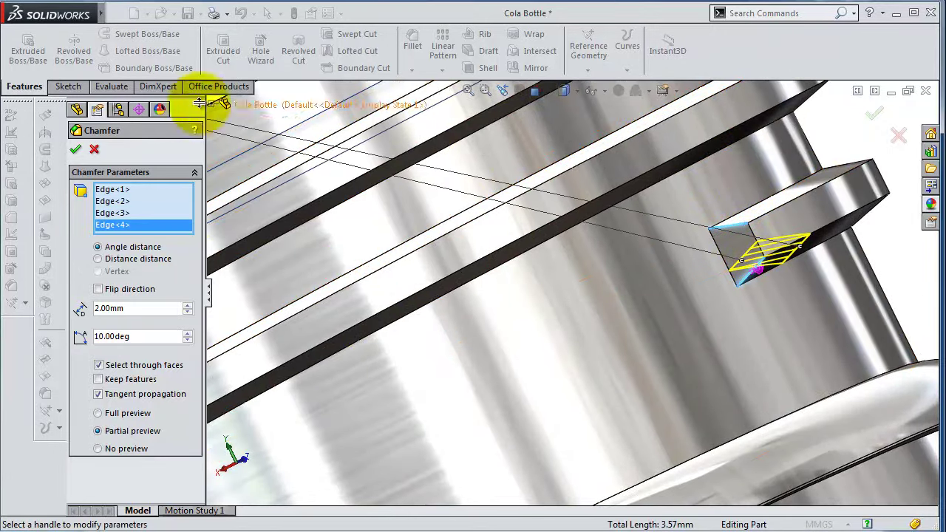
right_click(681, 280)
Orbit and zoom around the neck to inspect the chamfered thread end
mouse_move(681, 281)
middle_mouse_down()
mouse_move(787, 235)
mouse_move(828, 236)
middle_mouse_up()
scroll(520, 253, "up", 5)
mouse_move(520, 252)
middle_mouse_down()
mouse_move(564, 249)
mouse_move(545, 266)
mouse_move(341, 181)
middle_mouse_up()
left_click(374, 155)
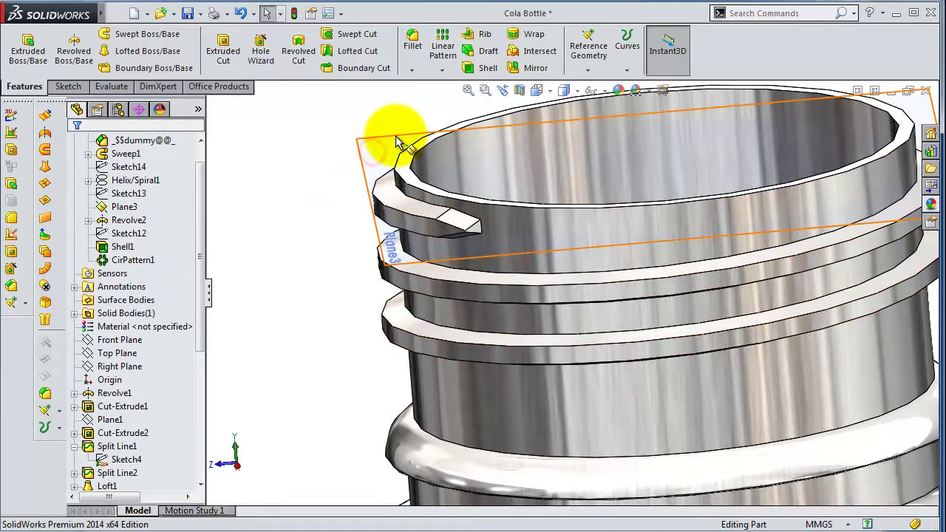
left_click(449, 121)
middle_click_drag(449, 120, 400, 196)
scroll(400, 195, "up", 2)
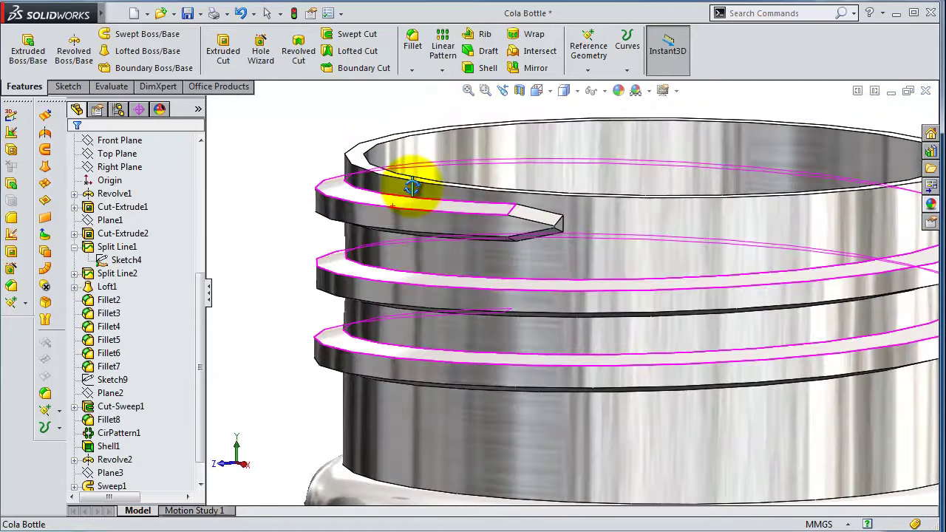
scroll(756, 248, "down", 3)
scroll(396, 342, "down", 3)
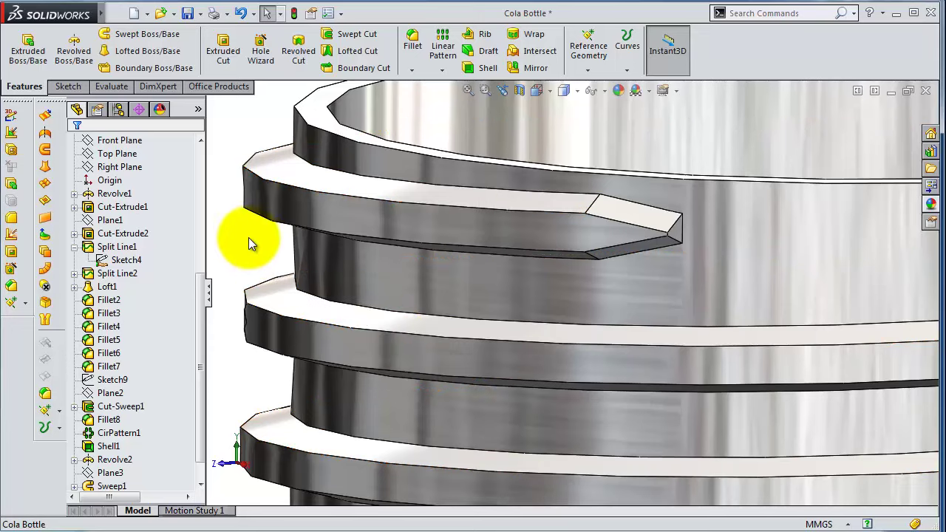
Start a 10 mm fillet and pick the first two thread-end edges
left_click(412, 38)
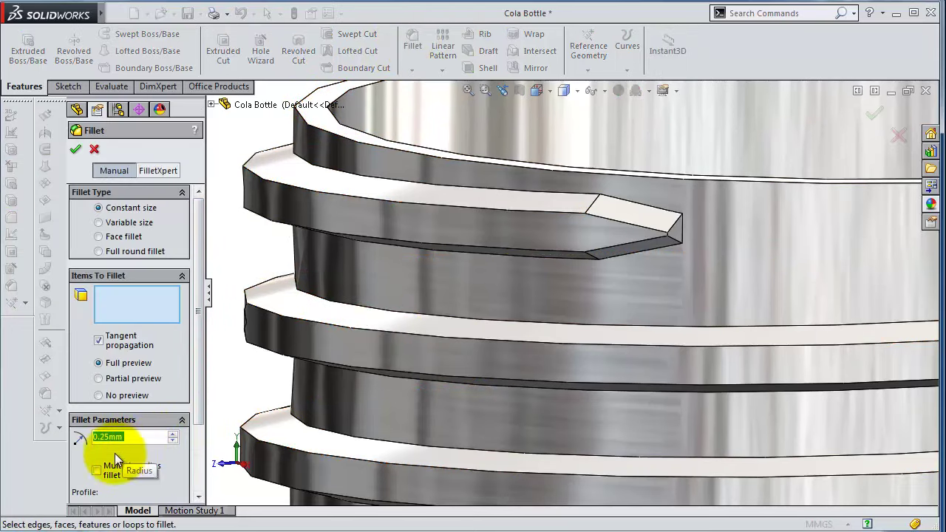
type("10")
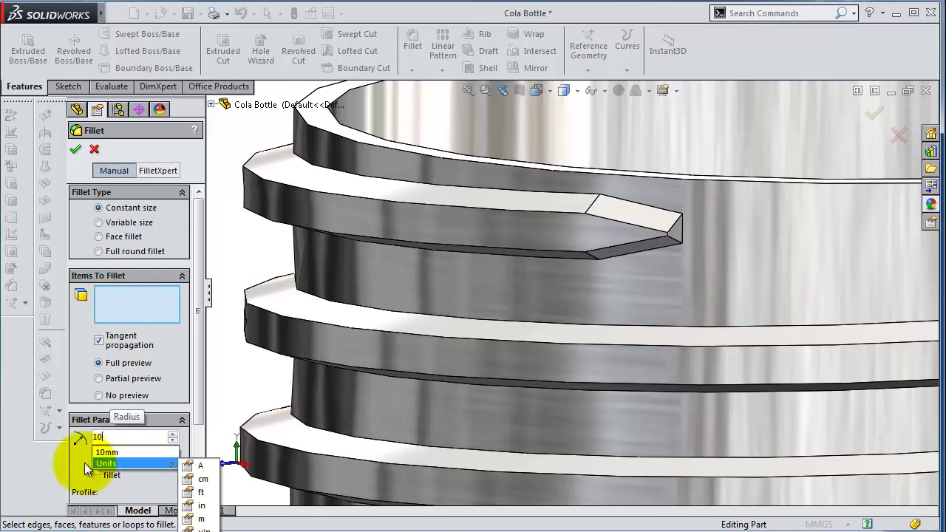
key("Return")
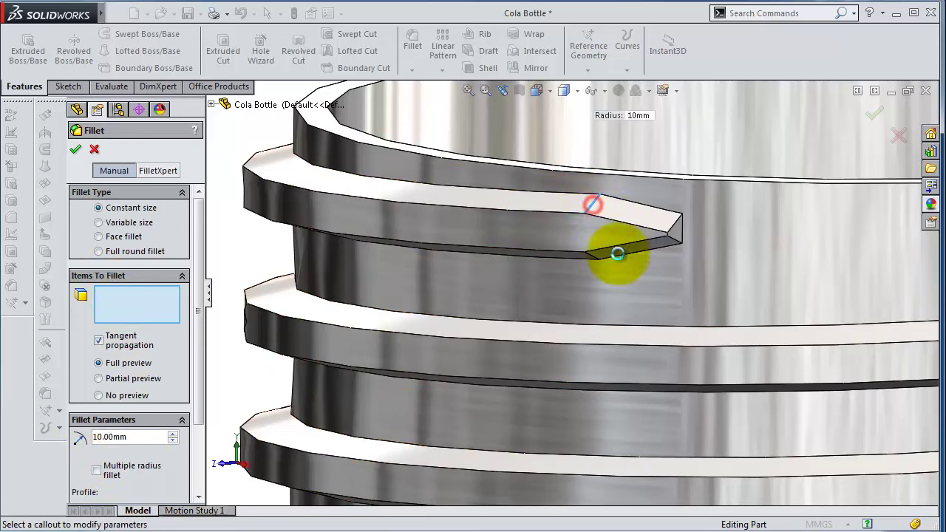
left_click(616, 255)
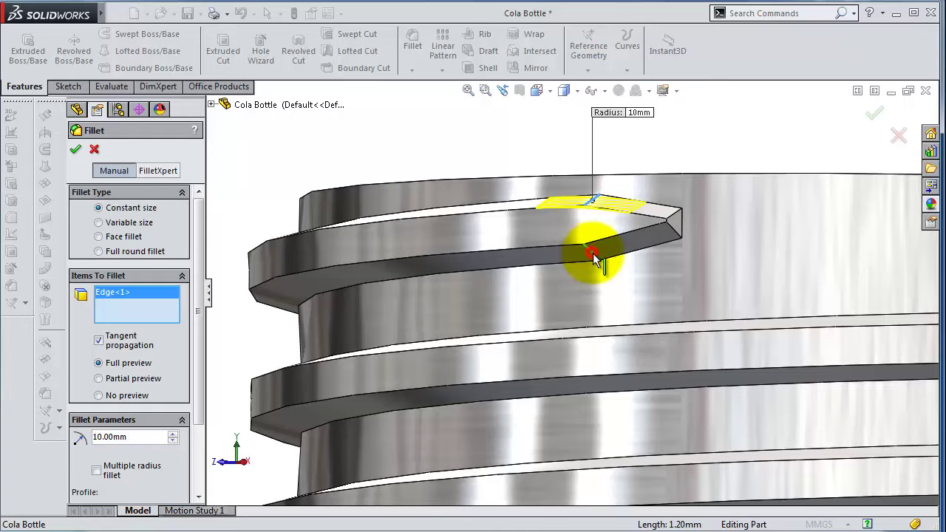
left_click(594, 256)
Add the remaining two thread-end edges and apply the 10 mm fillet
scroll(669, 252, "up", 5)
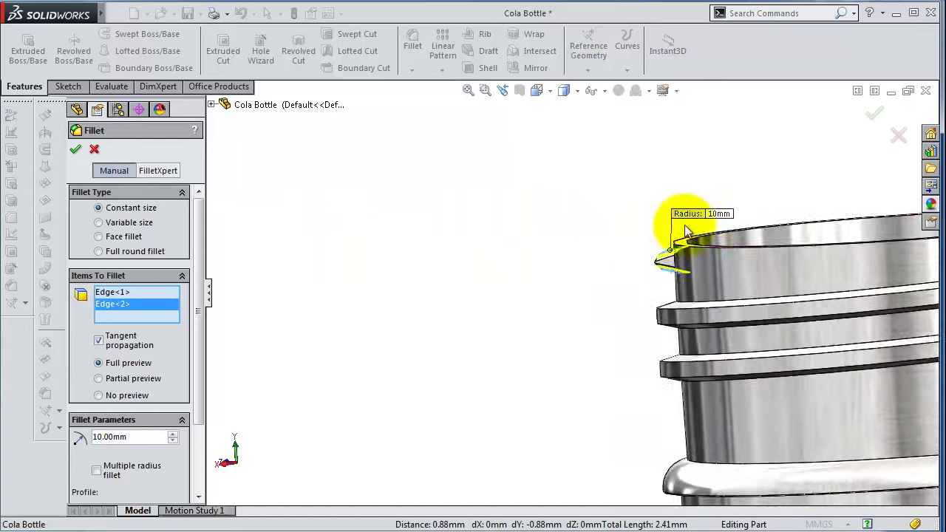
middle_click_drag(686, 231, 833, 344)
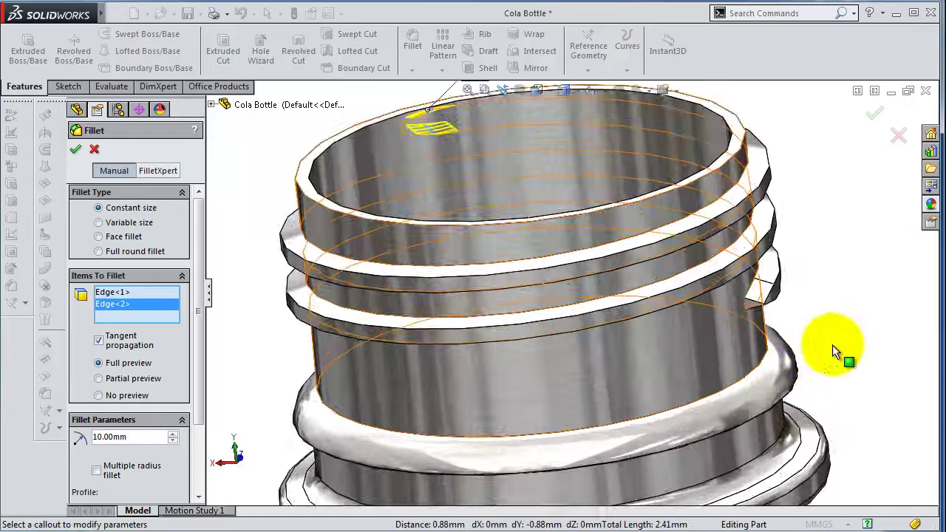
scroll(784, 296, "down", 5)
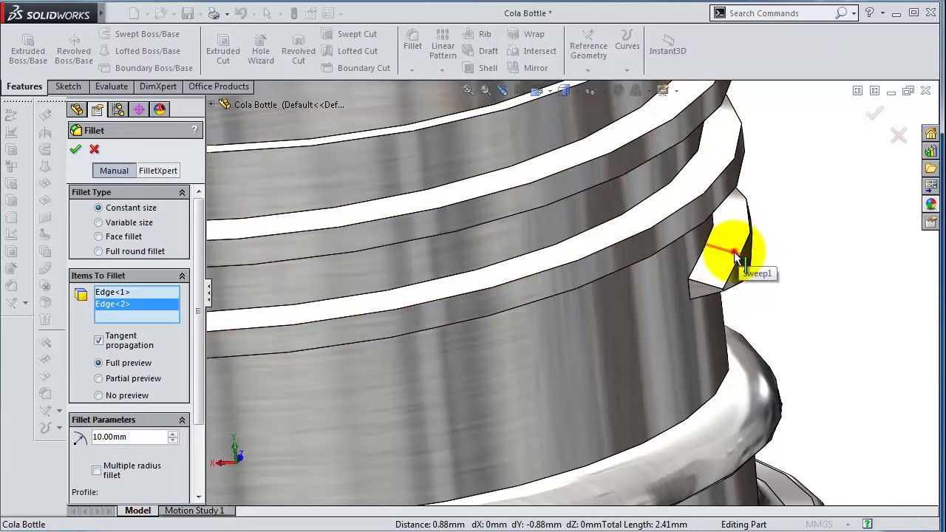
left_click(732, 252)
scroll(740, 259, "up", 3)
middle_click_drag(739, 259, 720, 283)
scroll(737, 284, "down", 4)
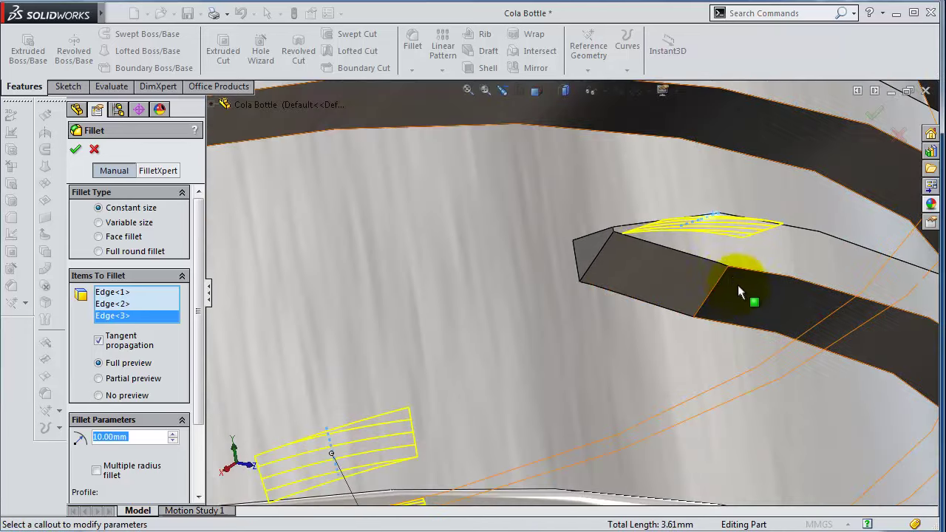
left_click(728, 272)
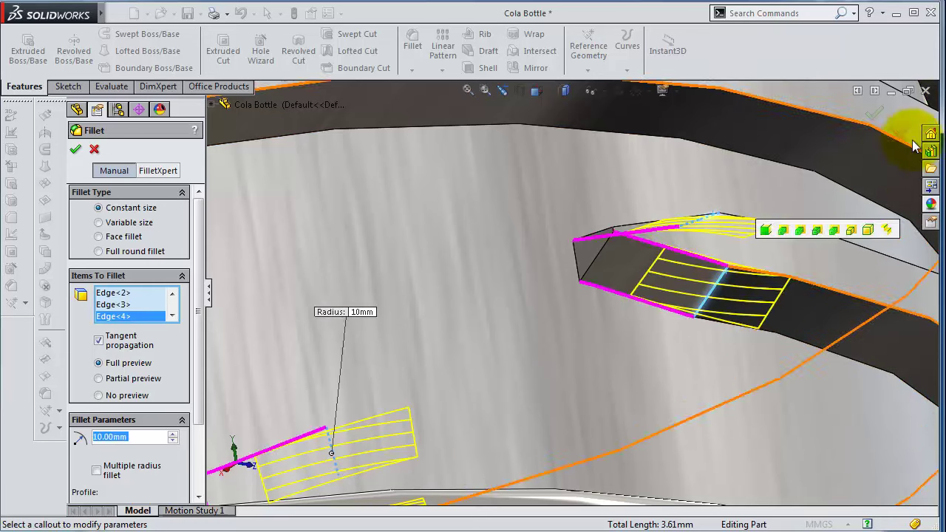
left_click(874, 111)
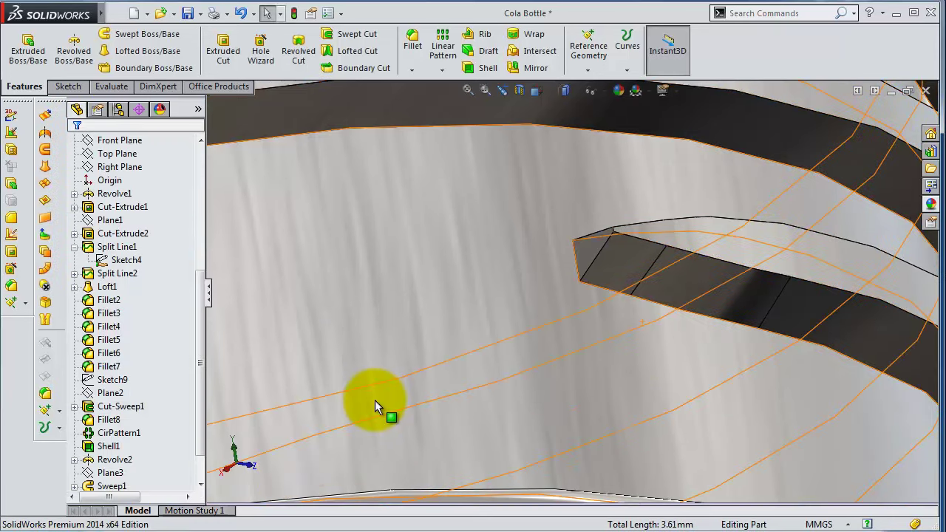
Start an 8 mm fillet and select the first thread-end edge
left_click(412, 39)
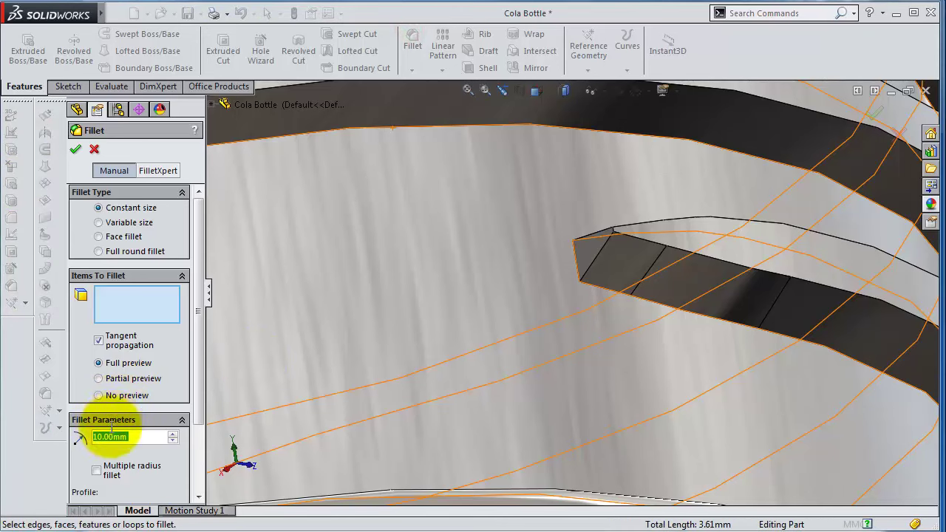
type("8")
scroll(662, 175, "down", 3)
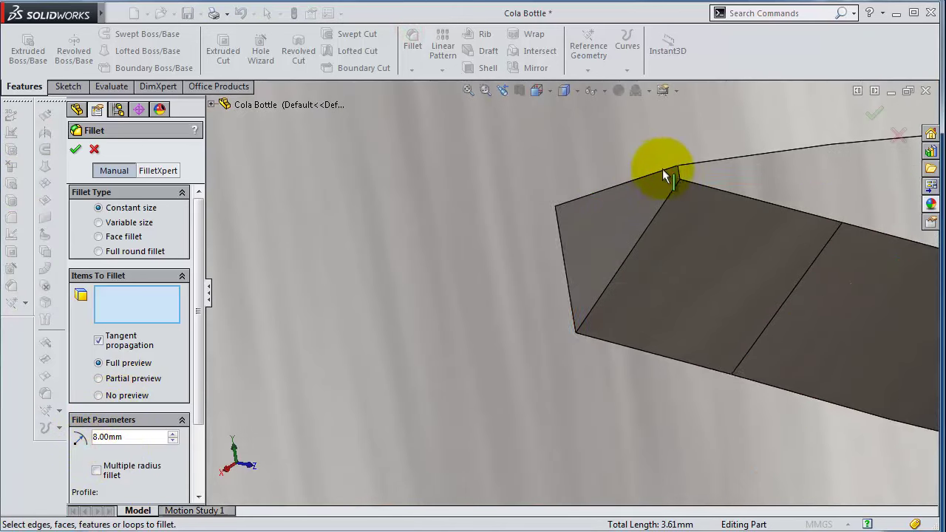
left_click(757, 192)
scroll(756, 200, "up", 3)
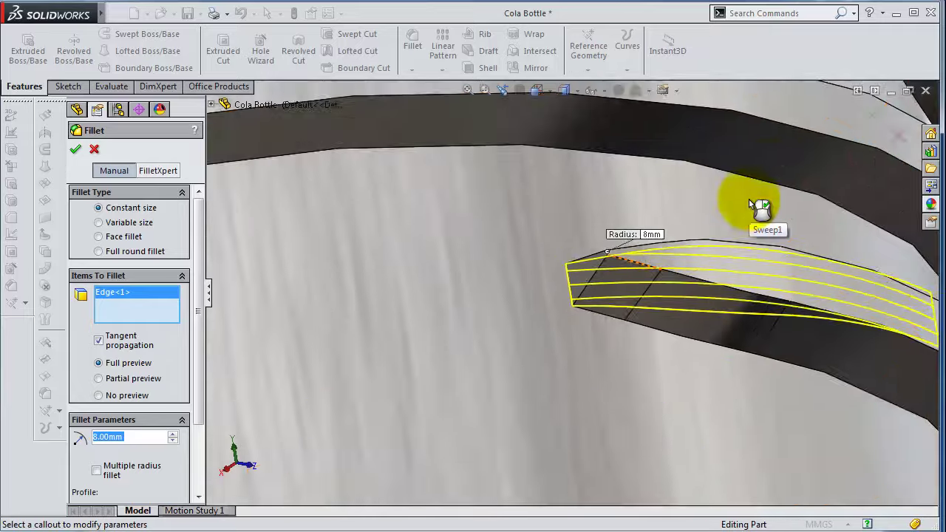
scroll(756, 214, "up", 3)
scroll(749, 180, "up", 3)
scroll(506, 239, "up", 2)
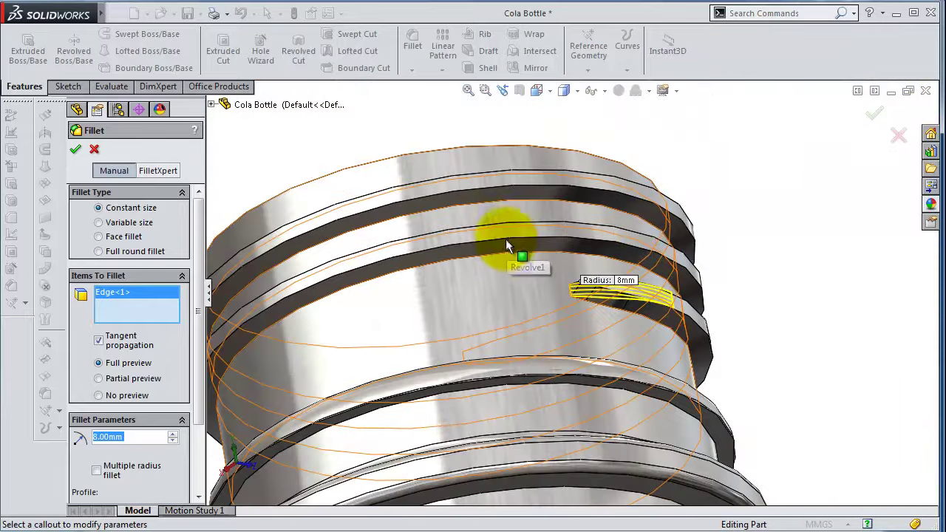
mouse_move(506, 238)
middle_mouse_down()
mouse_move(626, 247)
mouse_move(711, 212)
middle_mouse_up()
scroll(513, 240, "down", 2)
scroll(446, 274, "down", 3)
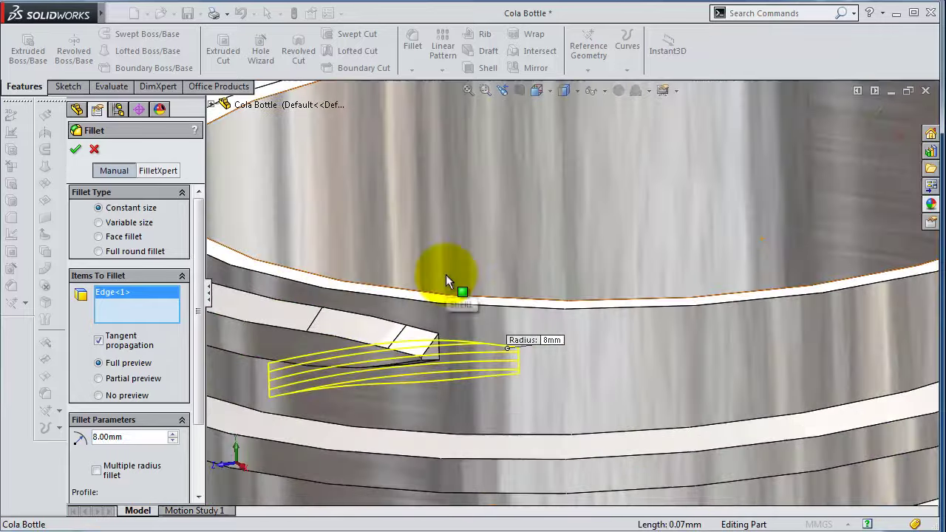
scroll(451, 250, "down", 3)
scroll(525, 231, "down", 2)
scroll(514, 148, "down", 2)
scroll(522, 263, "down", 2)
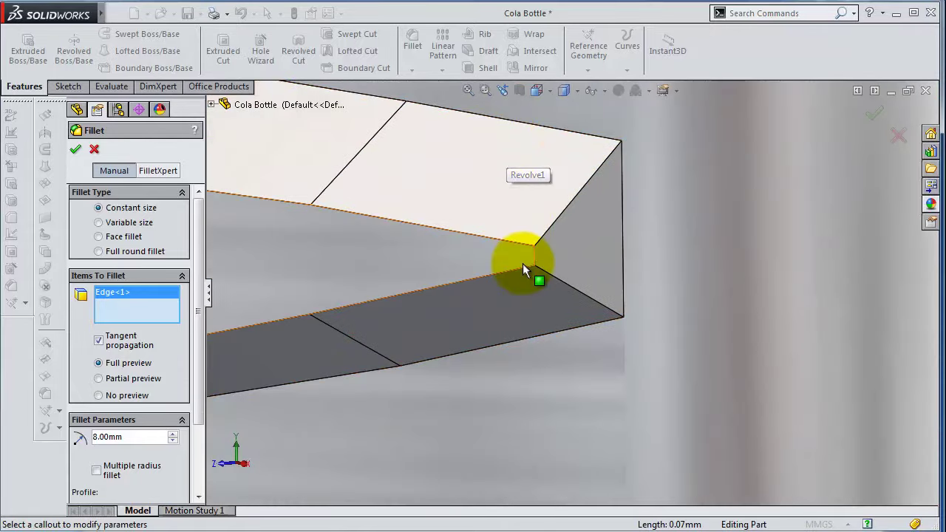
Add the second thread-end edge and accept the 8 mm fillet
left_click(535, 259)
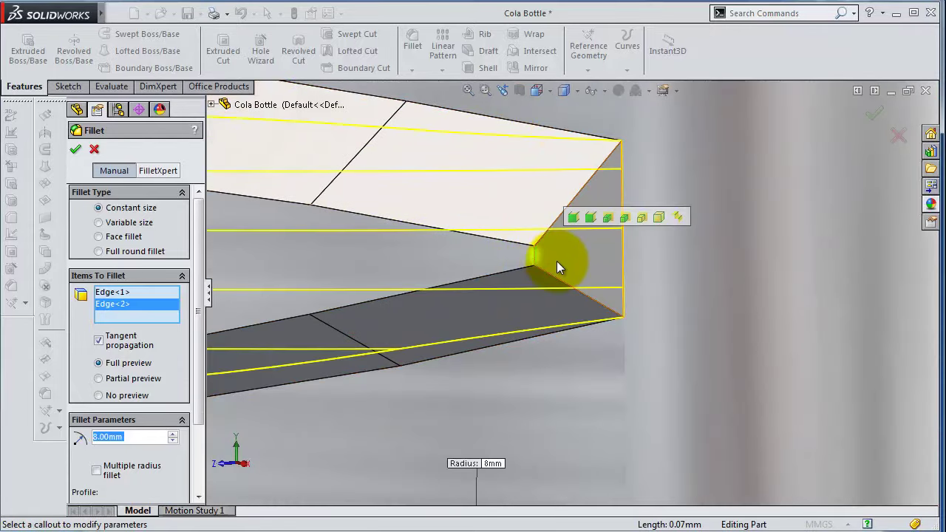
left_click(874, 109)
scroll(584, 266, "up", 3)
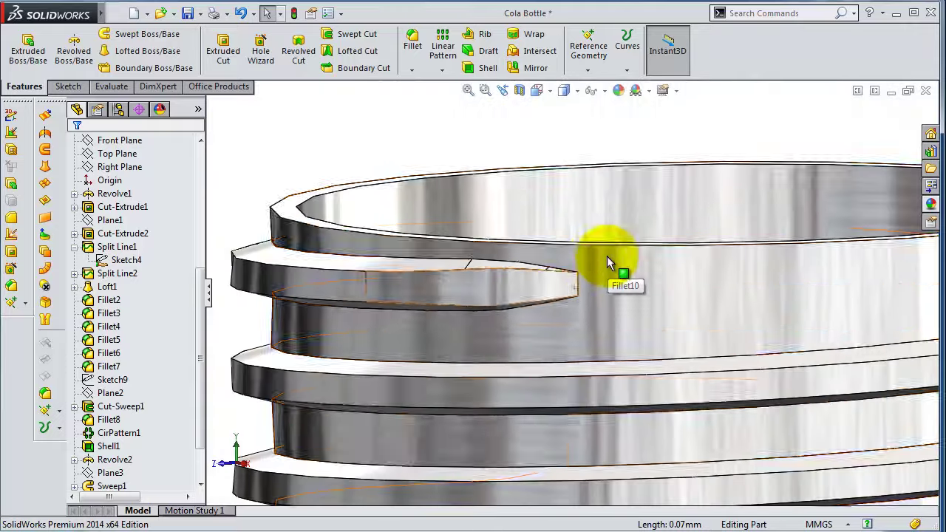
scroll(591, 269, "up", 2)
scroll(591, 270, "up", 3)
mouse_move(615, 302)
middle_mouse_down()
mouse_move(683, 299)
mouse_move(613, 337)
mouse_move(755, 274)
mouse_move(623, 312)
mouse_move(634, 318)
mouse_move(729, 250)
middle_mouse_up()
scroll(644, 143, "down", 3)
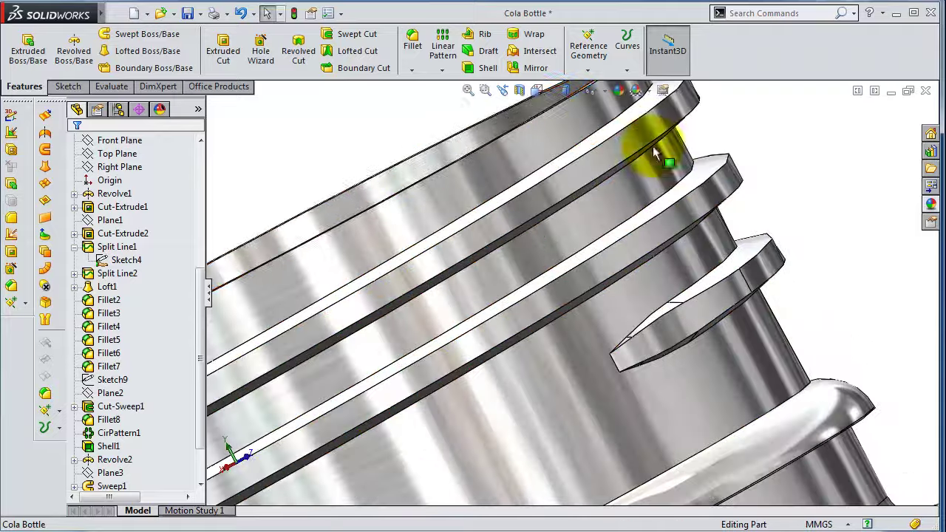
Fillet the helical thread edges with a 0.25 mm radius
left_click(423, 56)
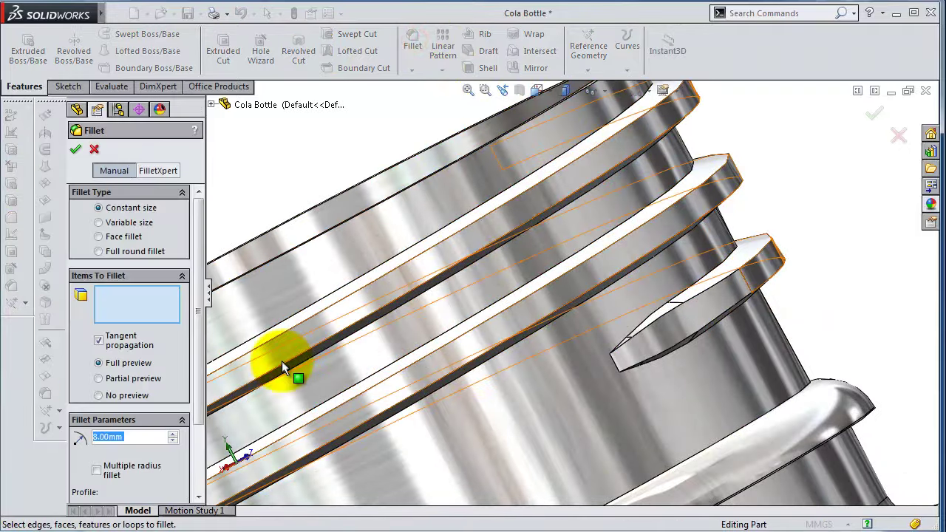
type("0.25")
left_click(110, 453)
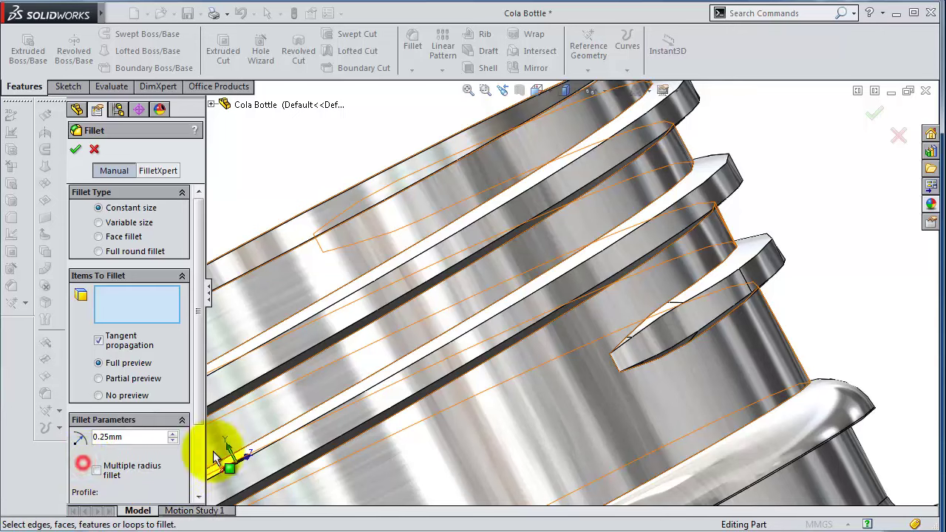
left_click(715, 285)
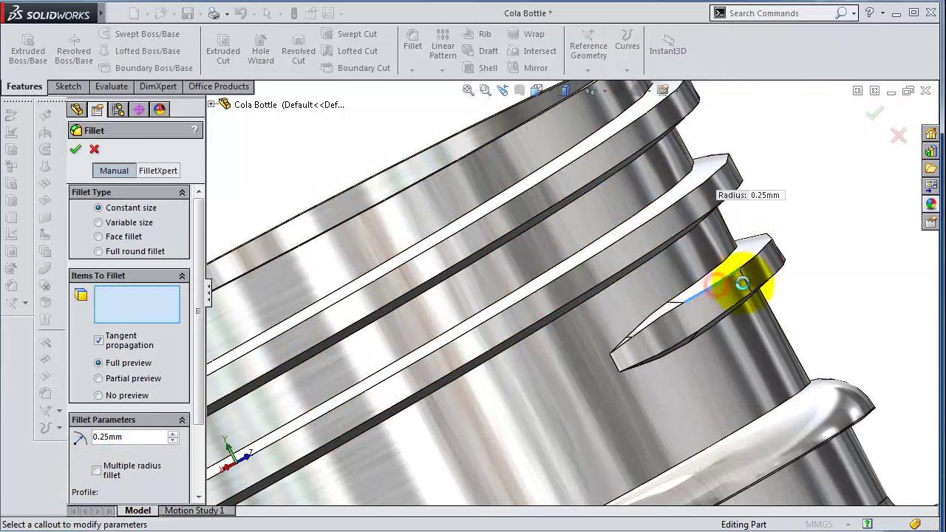
left_click(777, 278)
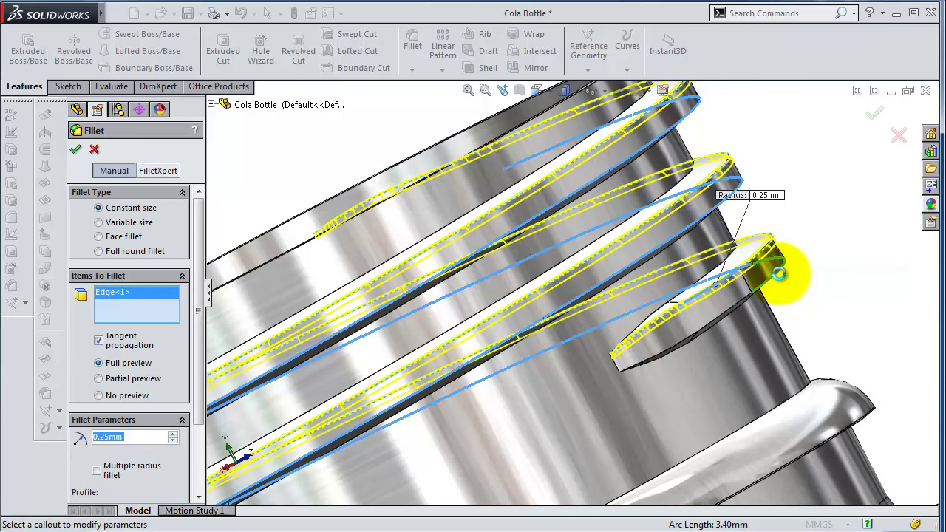
left_click(706, 333)
middle_click_drag(845, 286, 772, 285)
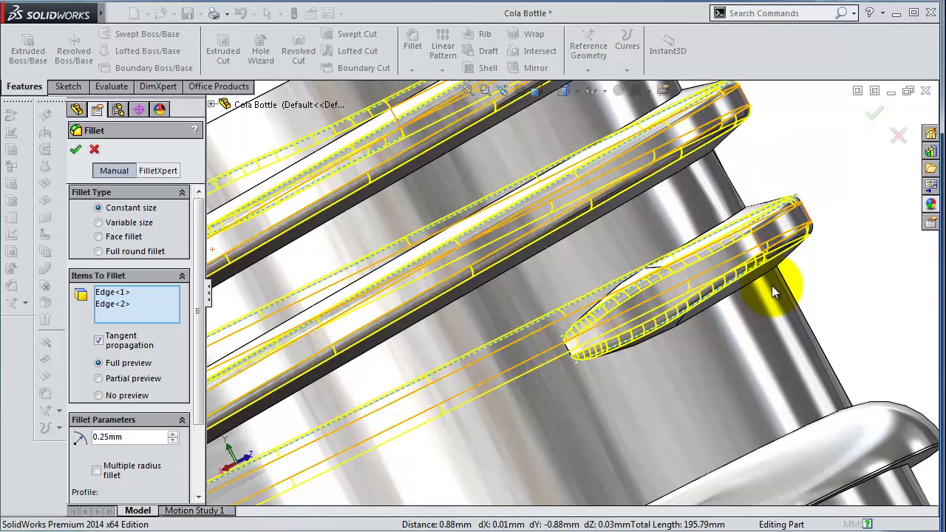
key("Return")
middle_click_drag(846, 260, 817, 264)
Fillet the thread rib edges with a 0.2 mm radius
left_click(412, 46)
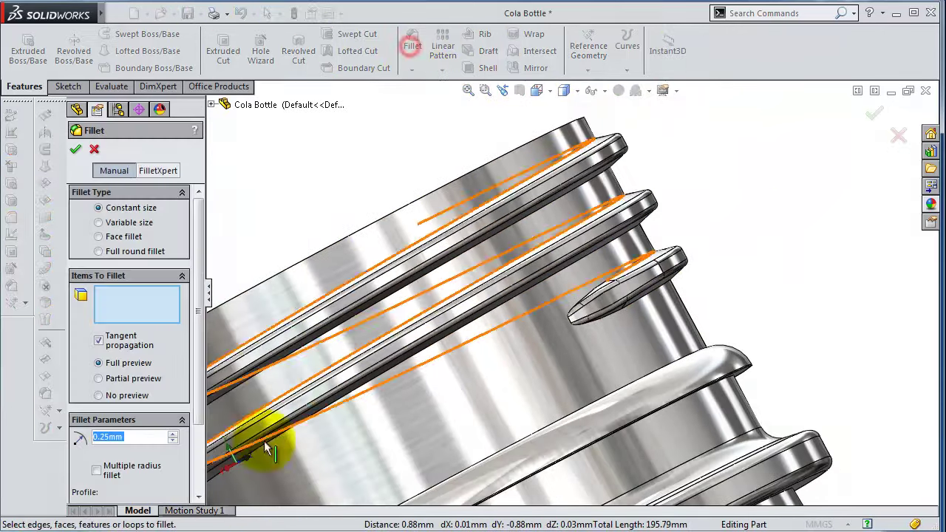
type("0.2")
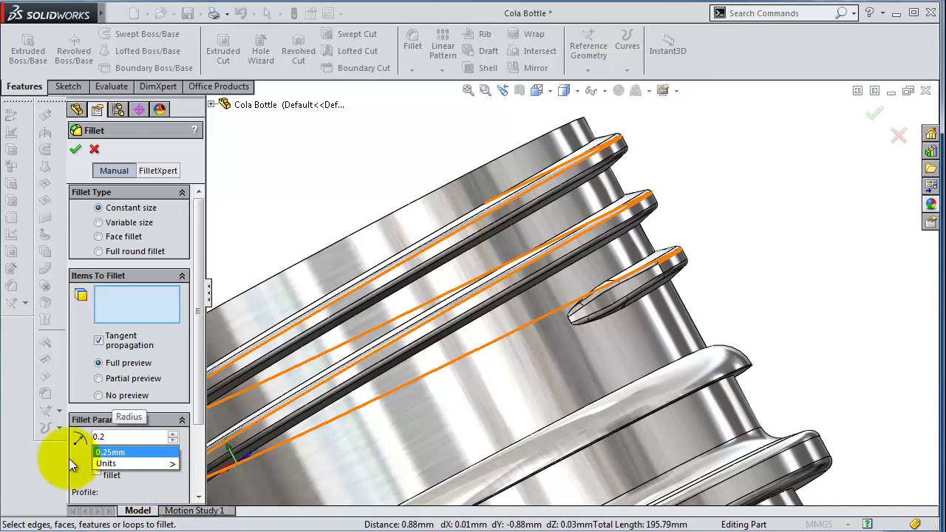
key("Return")
middle_click_drag(556, 424, 630, 293)
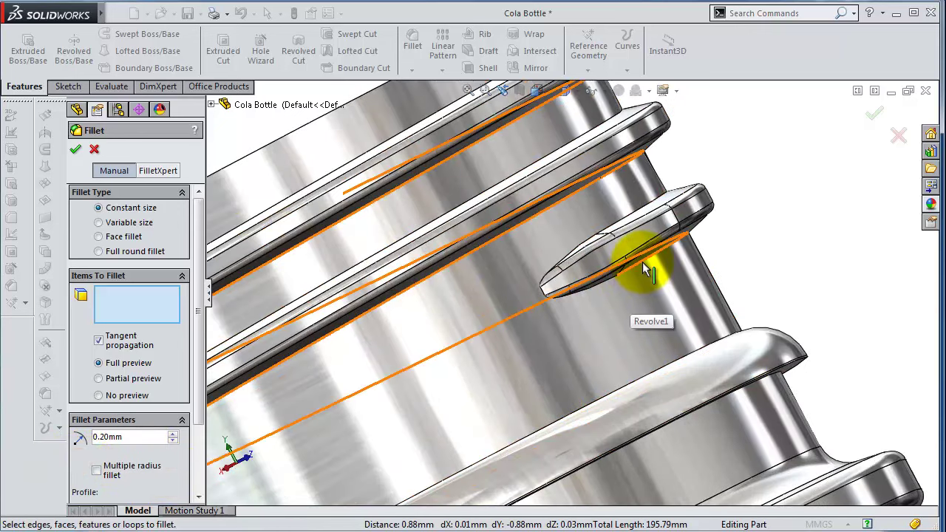
left_click(643, 261)
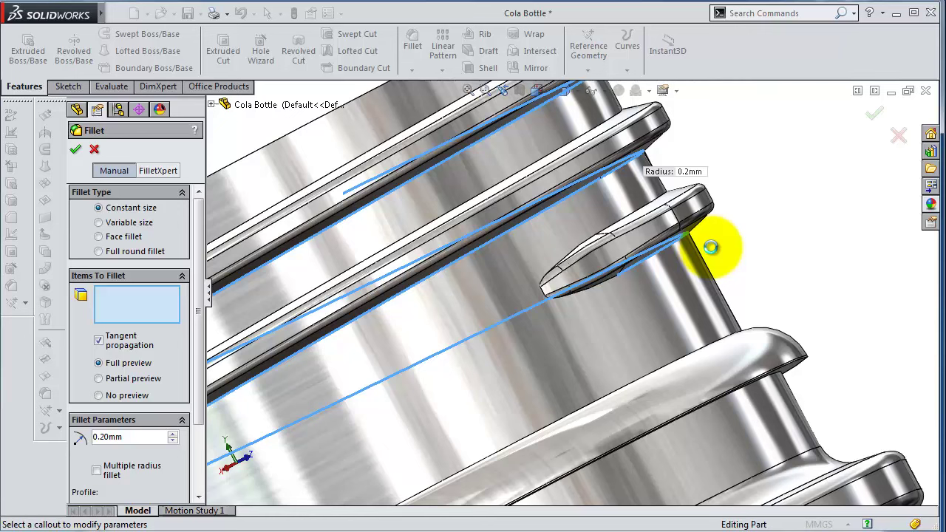
left_click(714, 248)
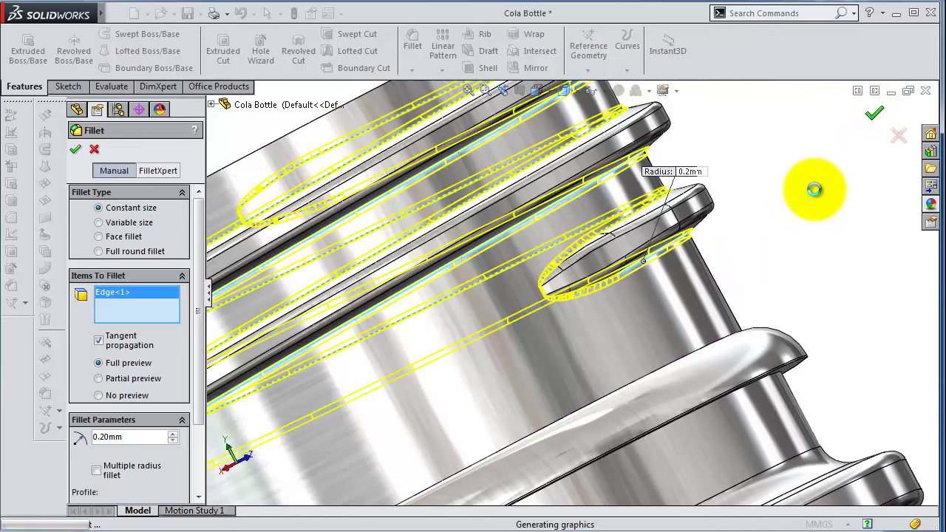
right_click(817, 193)
Orbit the view out to see the top of the bottle
mouse_move(813, 189)
middle_mouse_down()
mouse_move(727, 235)
mouse_move(843, 333)
mouse_move(746, 313)
mouse_move(560, 302)
mouse_move(648, 256)
mouse_move(670, 318)
mouse_move(659, 308)
mouse_move(591, 359)
mouse_move(562, 358)
mouse_move(621, 333)
mouse_move(629, 311)
middle_mouse_up()
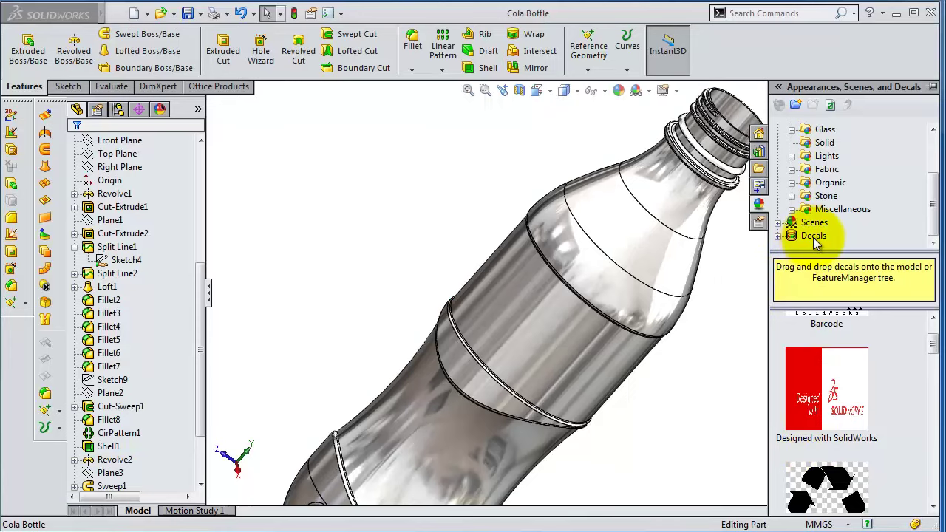
Apply the label decal around the bottle's middle, sized 202.65 × 40.80 mm at 180°
left_click(814, 236)
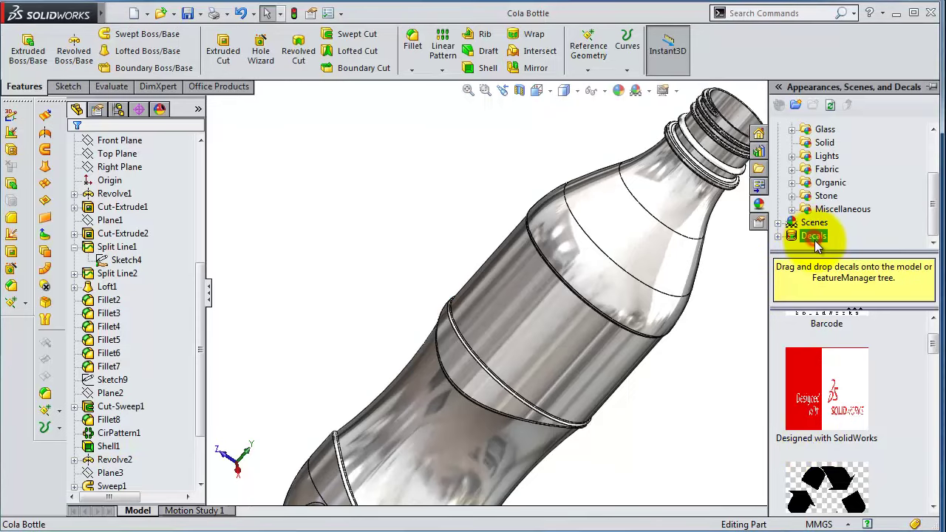
left_click_drag(822, 427, 558, 391)
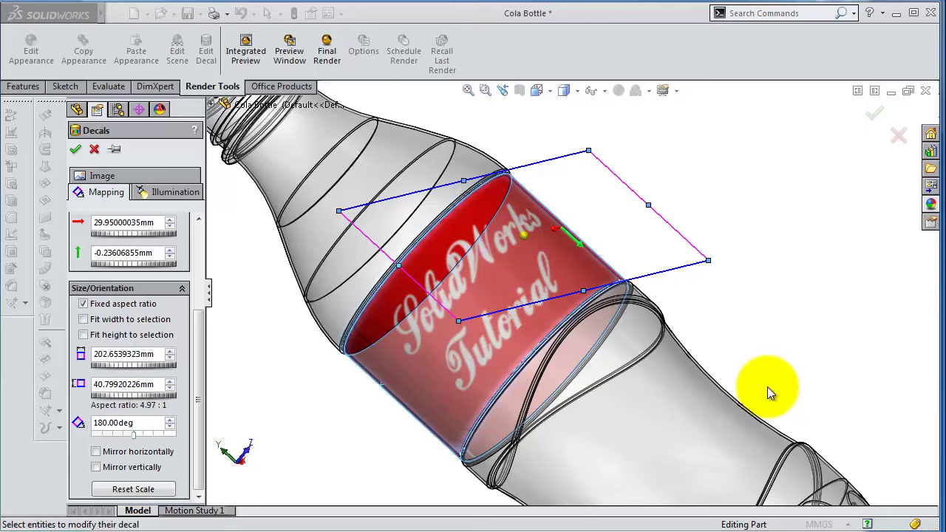
mouse_move(769, 392)
middle_mouse_down()
mouse_move(739, 438)
mouse_move(734, 385)
mouse_move(744, 384)
mouse_move(498, 390)
mouse_move(481, 439)
mouse_move(486, 391)
mouse_move(475, 391)
middle_mouse_up()
scroll(407, 328, "down", 3)
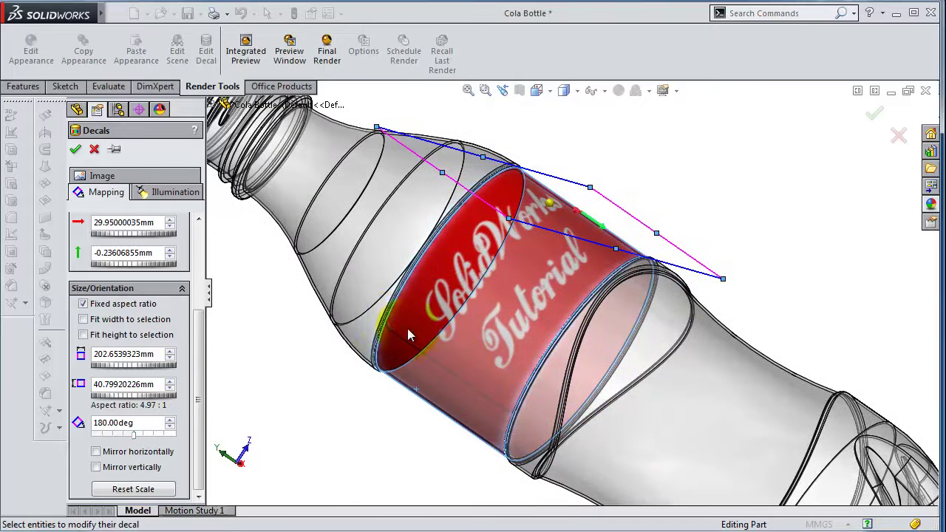
scroll(391, 335, "down", 1)
mouse_move(411, 362)
middle_mouse_down()
mouse_move(429, 389)
mouse_move(482, 408)
mouse_move(450, 434)
mouse_move(420, 406)
middle_mouse_up()
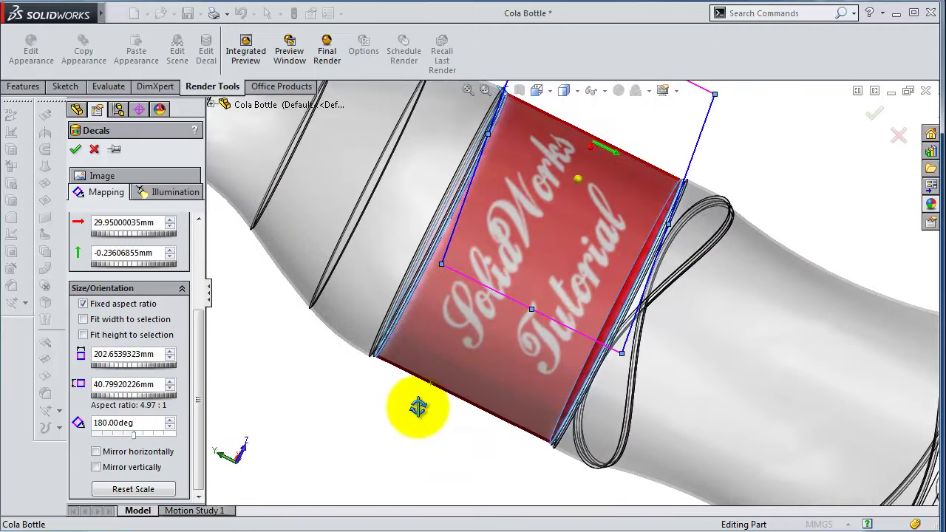
scroll(418, 398, "up", 2)
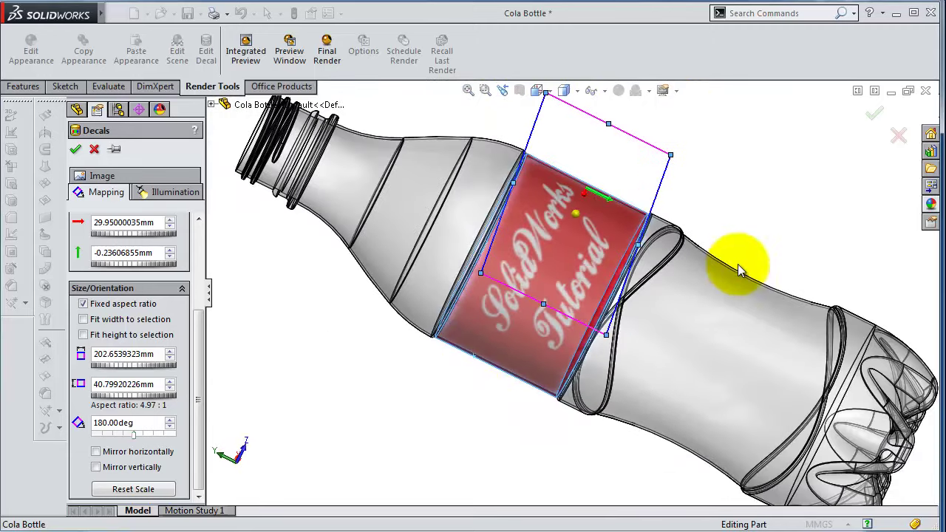
left_click(874, 118)
mouse_move(750, 231)
middle_mouse_down()
mouse_move(815, 274)
mouse_move(877, 258)
mouse_move(800, 236)
mouse_move(754, 346)
mouse_move(771, 351)
mouse_move(817, 300)
mouse_move(776, 338)
mouse_move(652, 320)
mouse_move(597, 162)
middle_mouse_up()
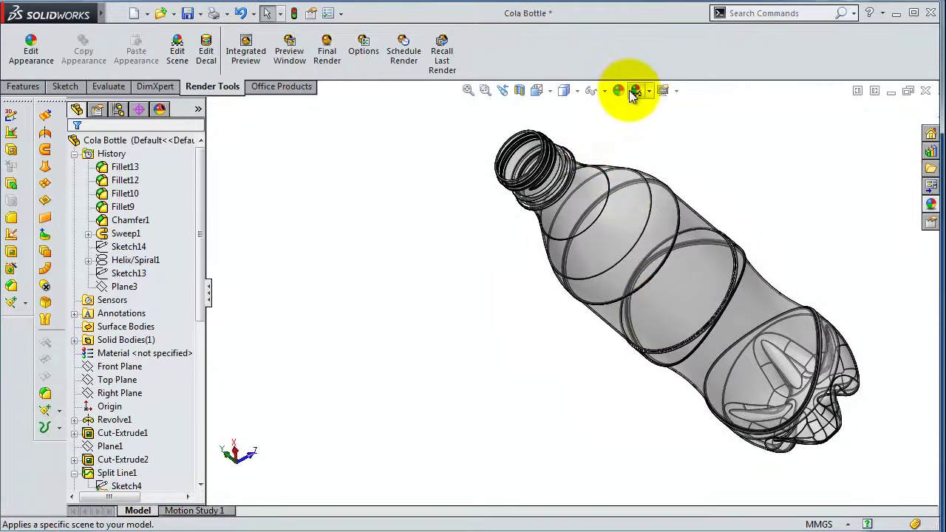
Switch the bottle to Shaded display without edges and orbit to view the neck
left_click(568, 145)
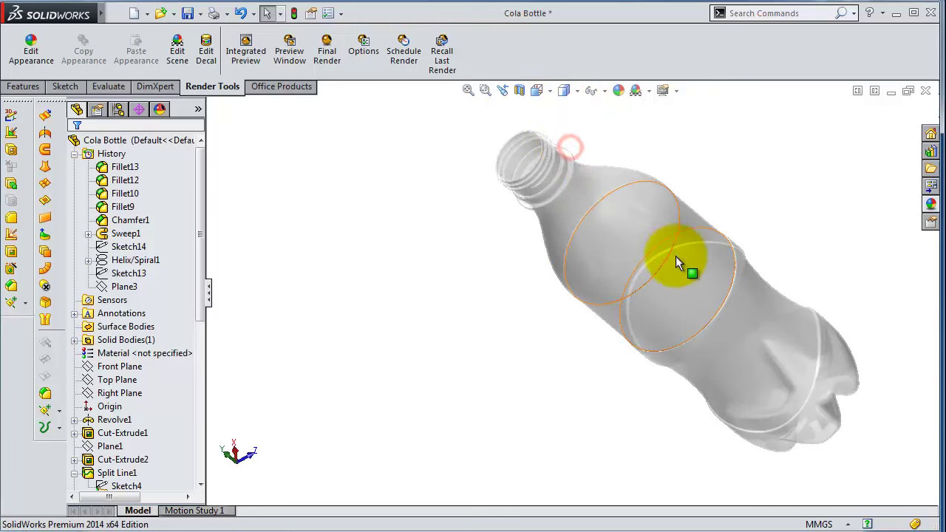
scroll(695, 256, "down", 3)
scroll(732, 340, "down", 4)
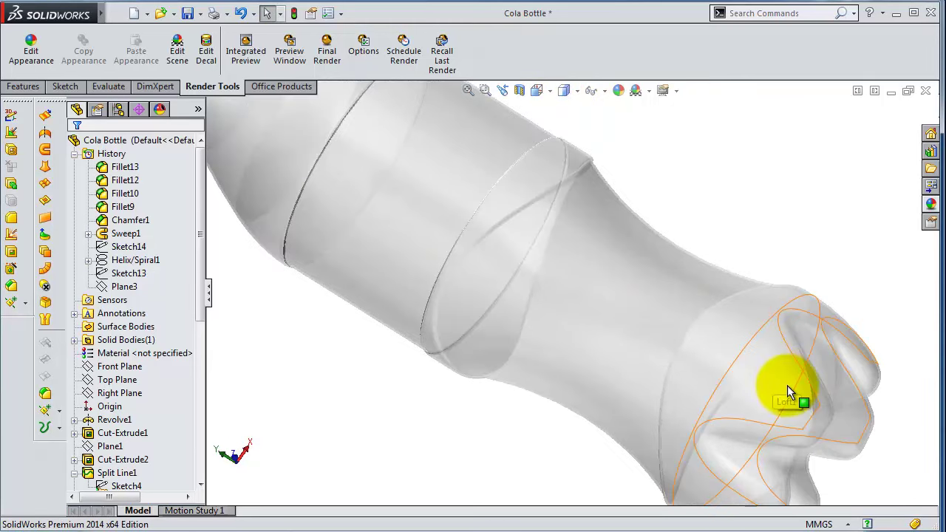
scroll(787, 385, "up", 5)
middle_click_drag(790, 372, 707, 294)
mouse_move(695, 246)
middle_mouse_down()
mouse_move(634, 251)
mouse_move(741, 289)
mouse_move(729, 308)
mouse_move(576, 310)
mouse_move(521, 302)
mouse_move(492, 281)
mouse_move(799, 342)
middle_mouse_up()
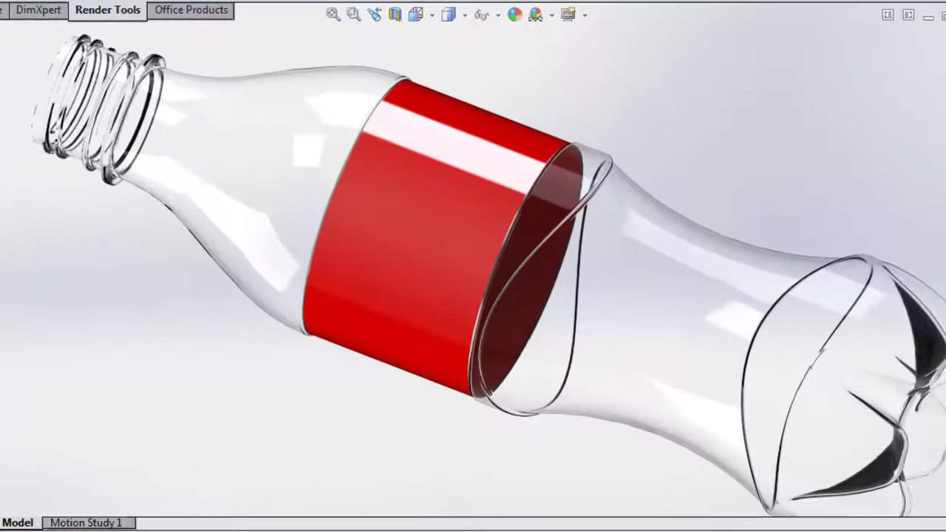